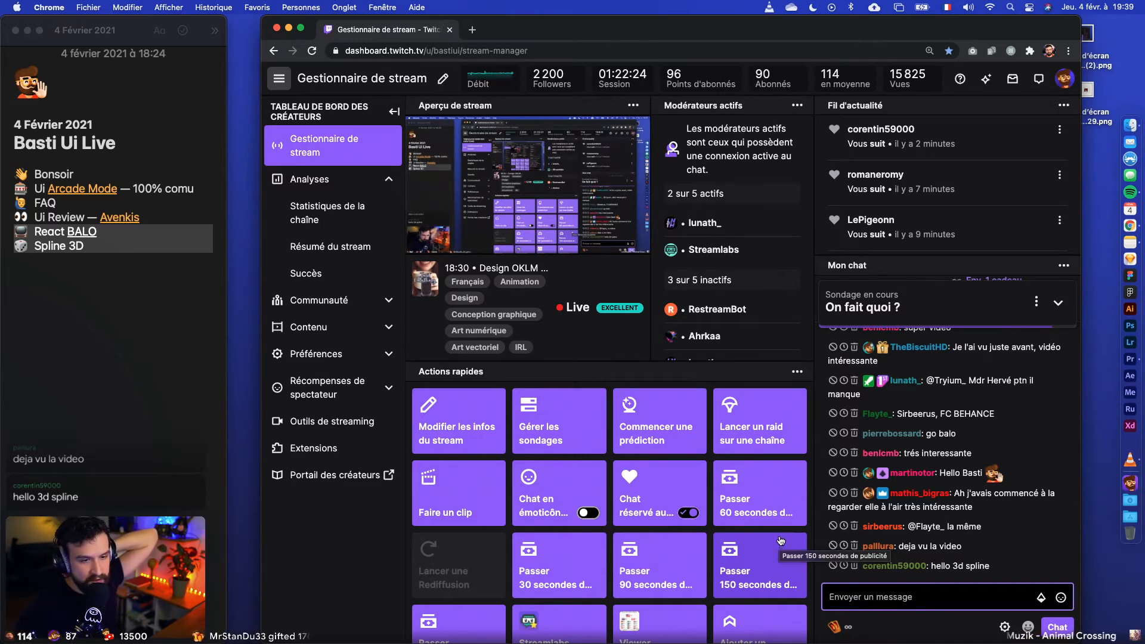
# Step: Expand the running "On fait quoi ?" poll in the popped-out stream chat and read through the viewers' suggestions
pyautogui.moveTo(725, 29); pyautogui.dragTo(707, 643)
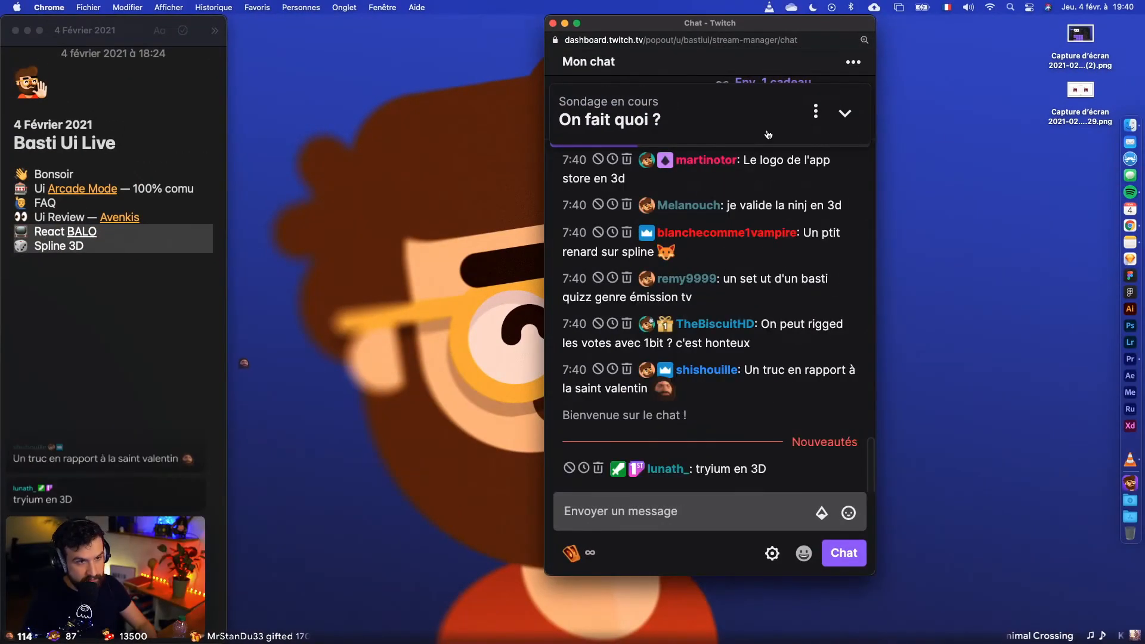
pyautogui.click(846, 113)
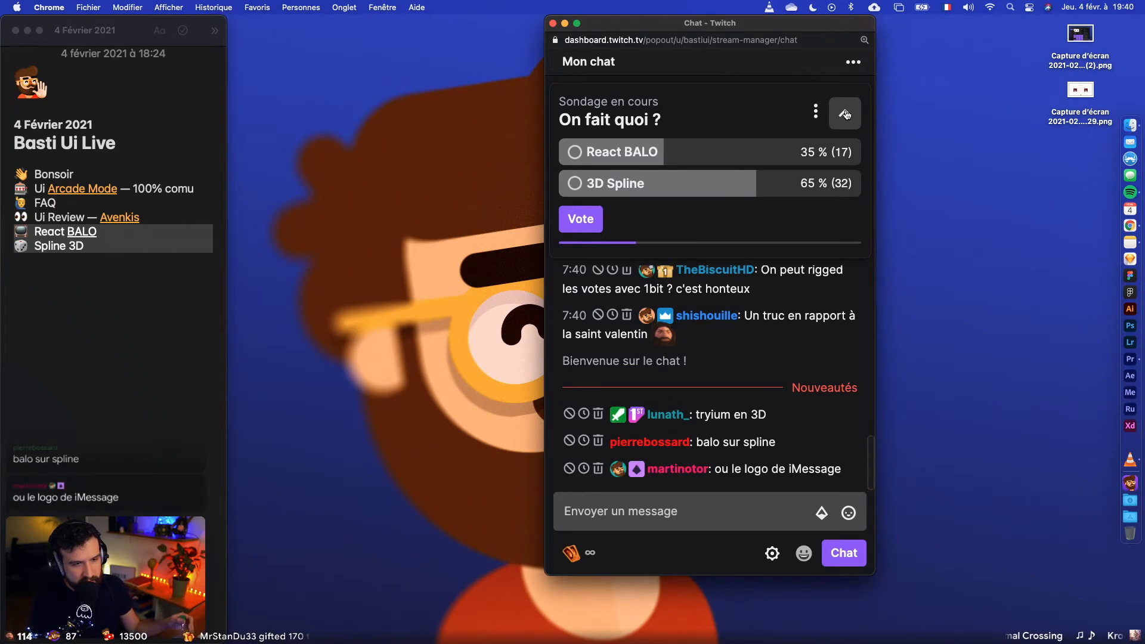
pyautogui.scroll(2, 795, 307)
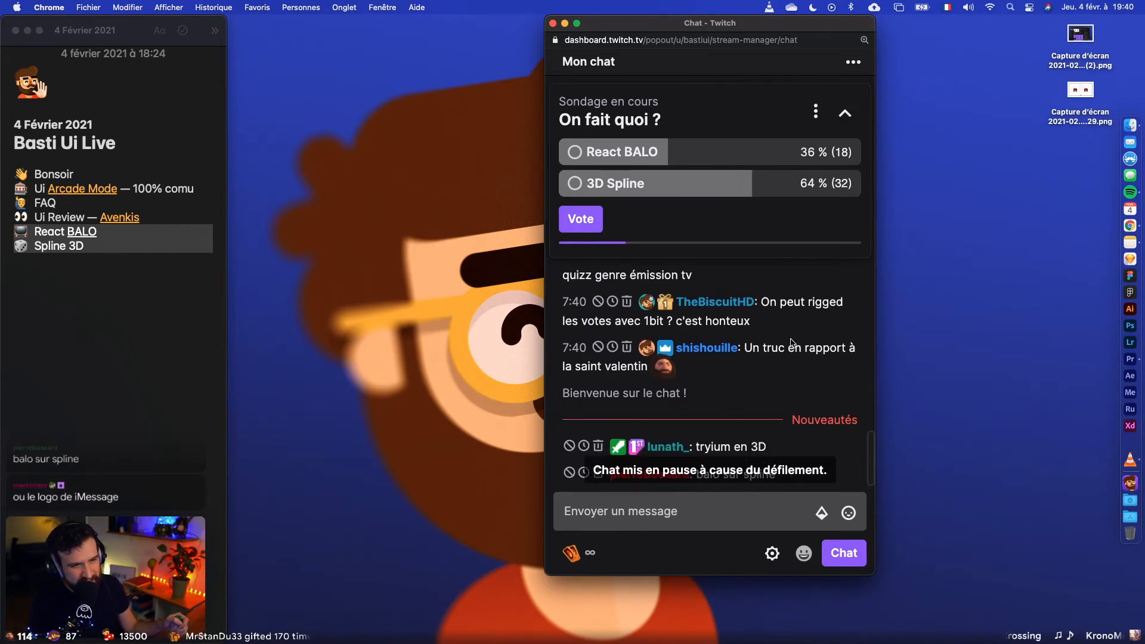
pyautogui.scroll(-3, 792, 343)
pyautogui.scroll(2, 792, 343)
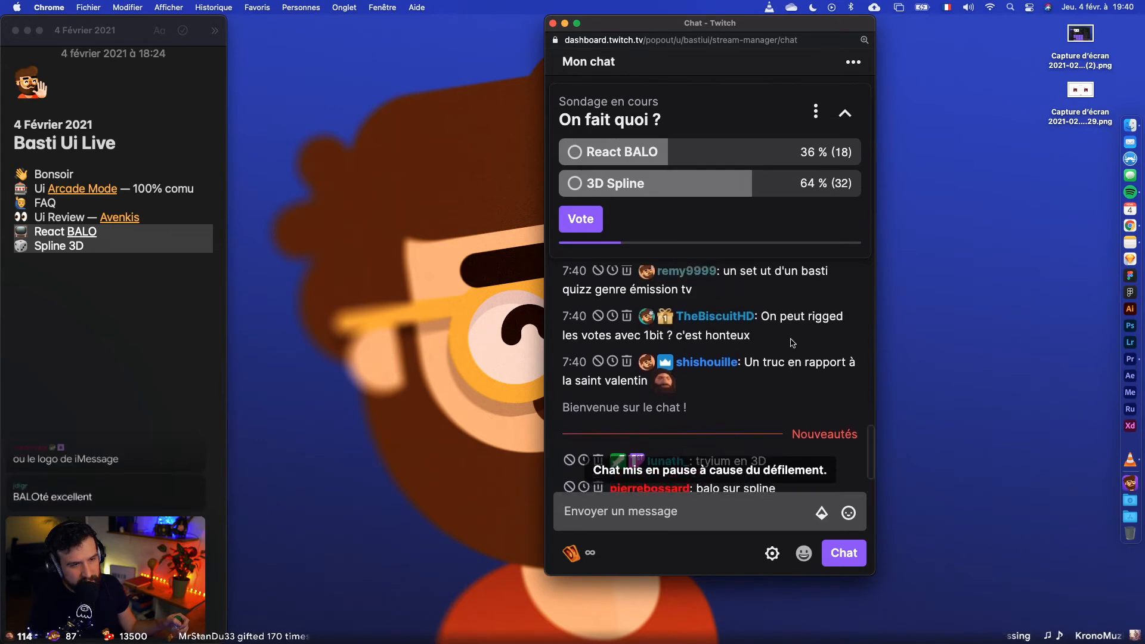
pyautogui.scroll(-3, 791, 343)
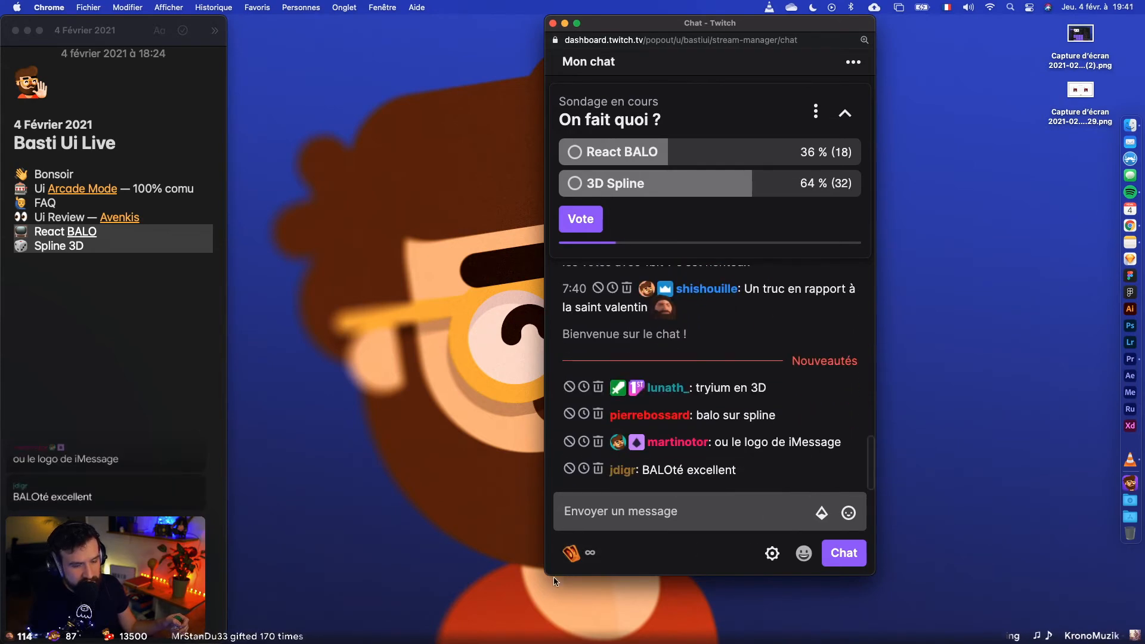
# Step: Enlarge the popped-out chat window, check the remaining messages and the finished poll, and close the window
pyautogui.moveTo(547, 575); pyautogui.dragTo(425, 612)
pyautogui.scroll(3, 716, 453)
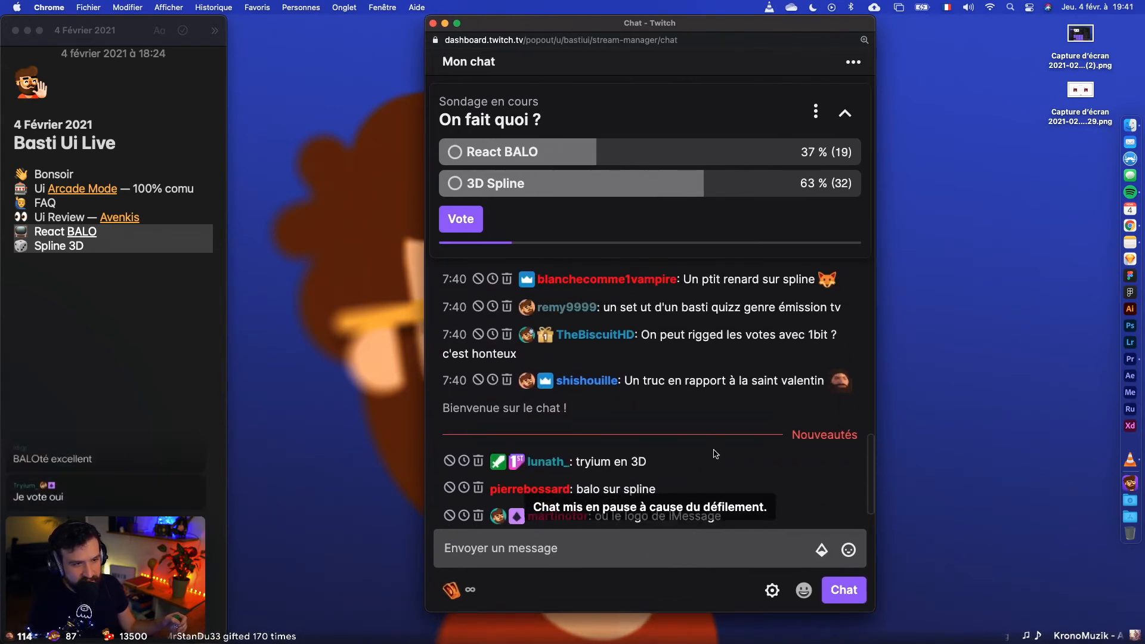
pyautogui.scroll(-3, 716, 453)
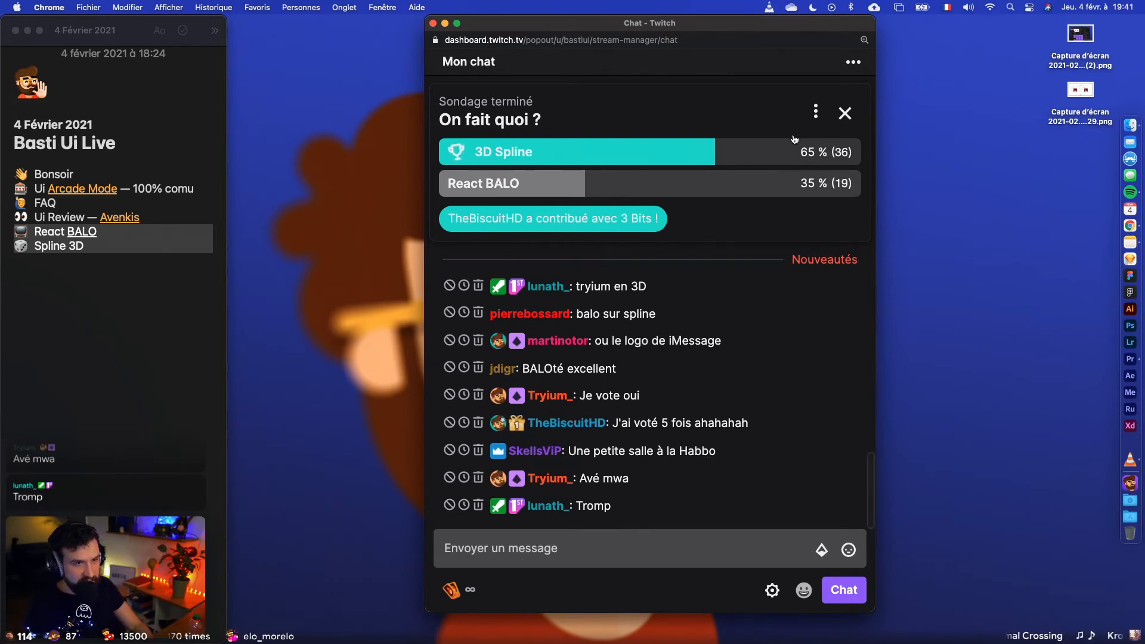
pyautogui.click(433, 23)
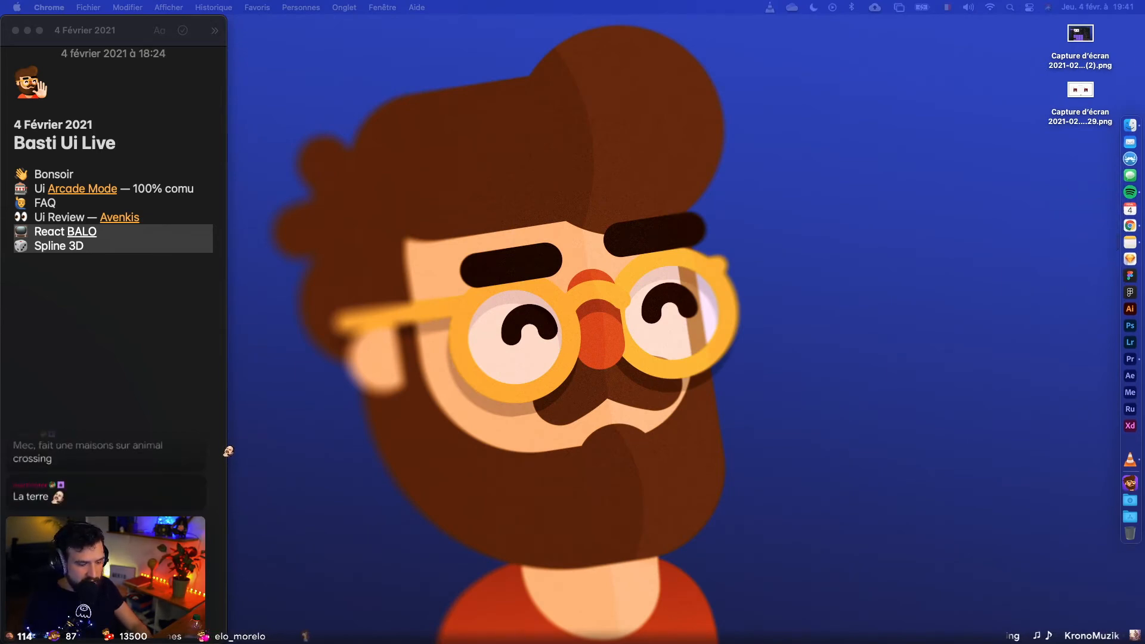
# Step: Open the splinetool Instagram profile in a new browser window
pyautogui.press('super+n')
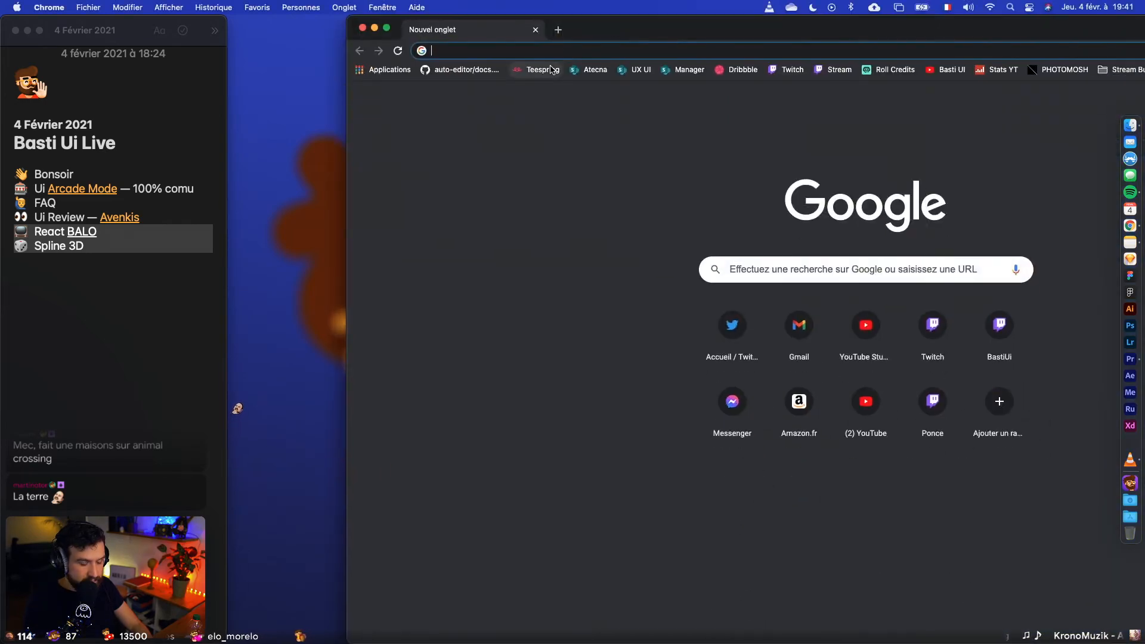
pyautogui.write('ins')
pyautogui.press('Return')
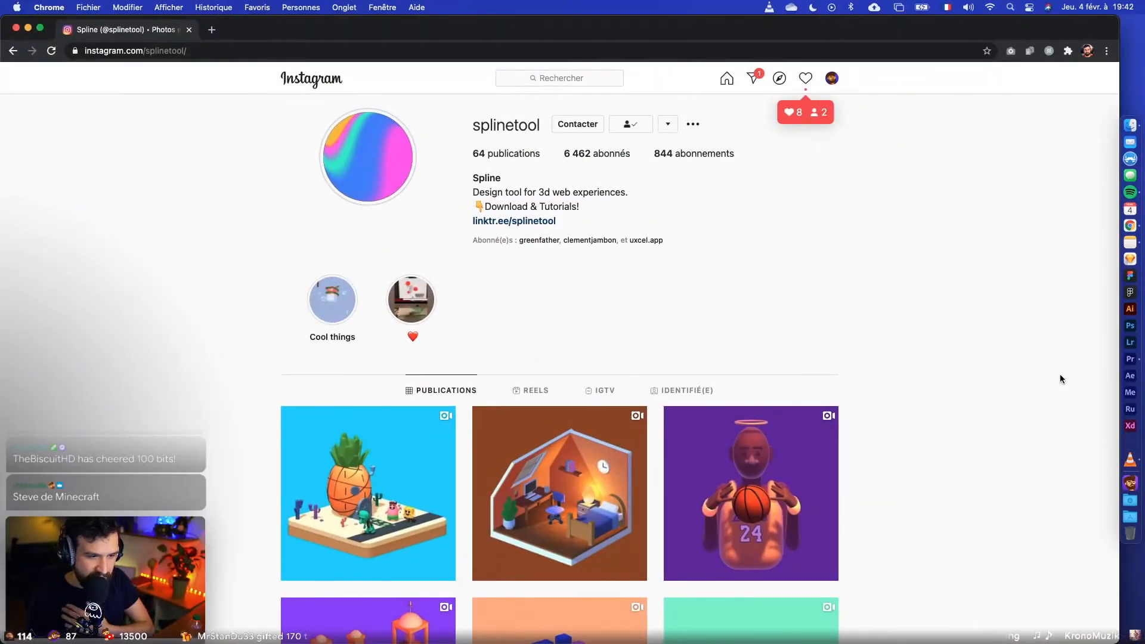
# Step: Browse the 3D artworks published on the splinetool profile for modelling inspiration
pyautogui.scroll(-5, 1059, 382)
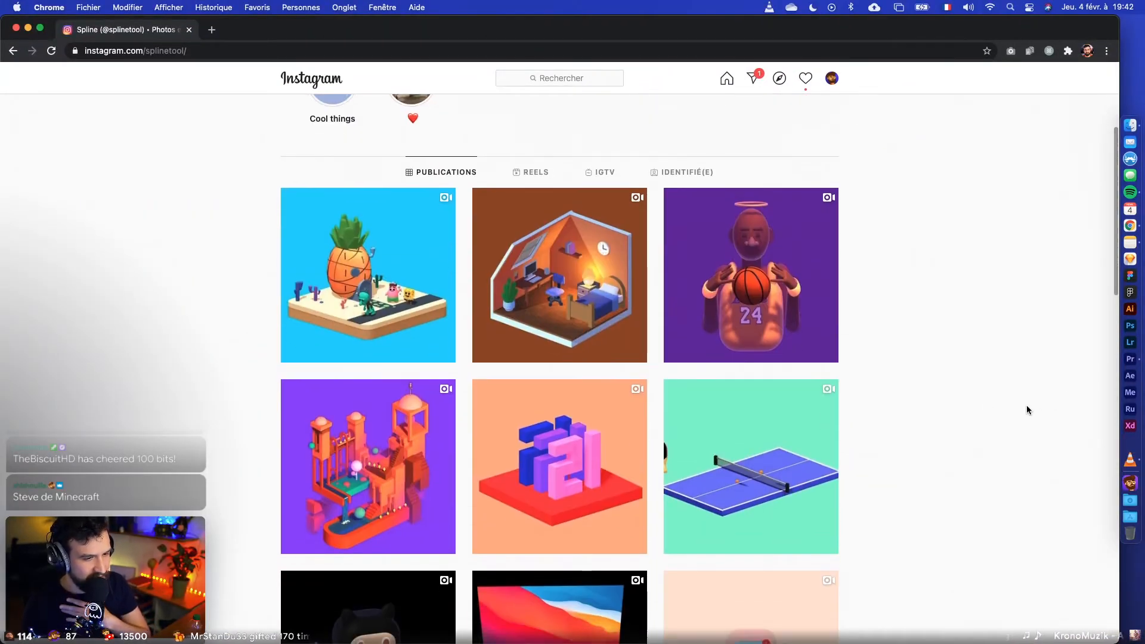
pyautogui.scroll(-1, 1027, 409)
pyautogui.scroll(-7, 839, 429)
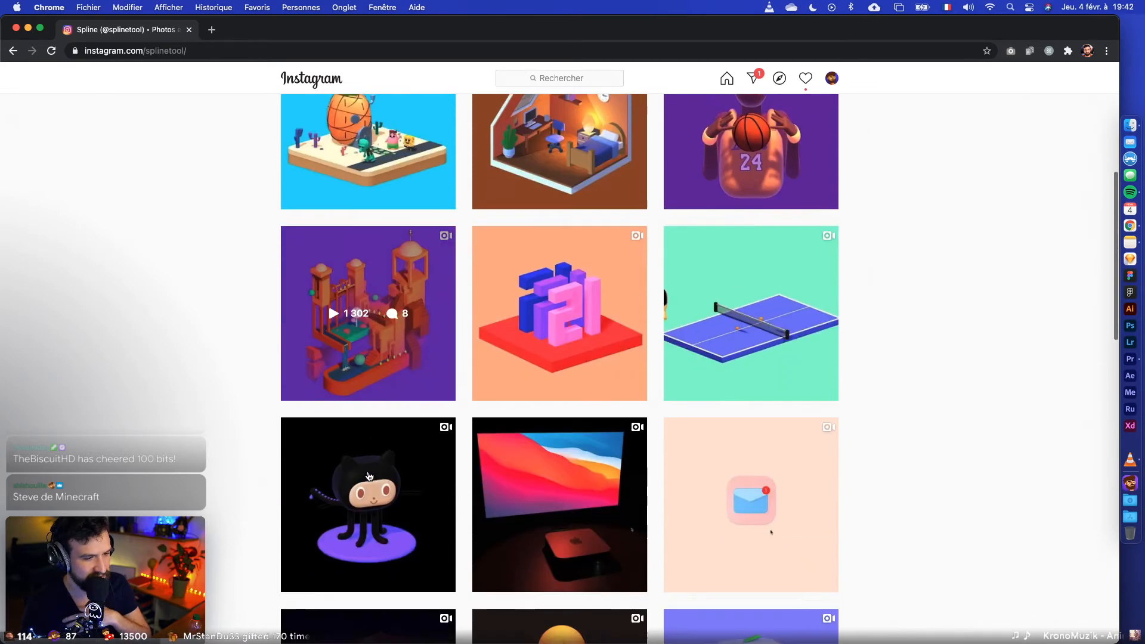
pyautogui.scroll(-2, 953, 495)
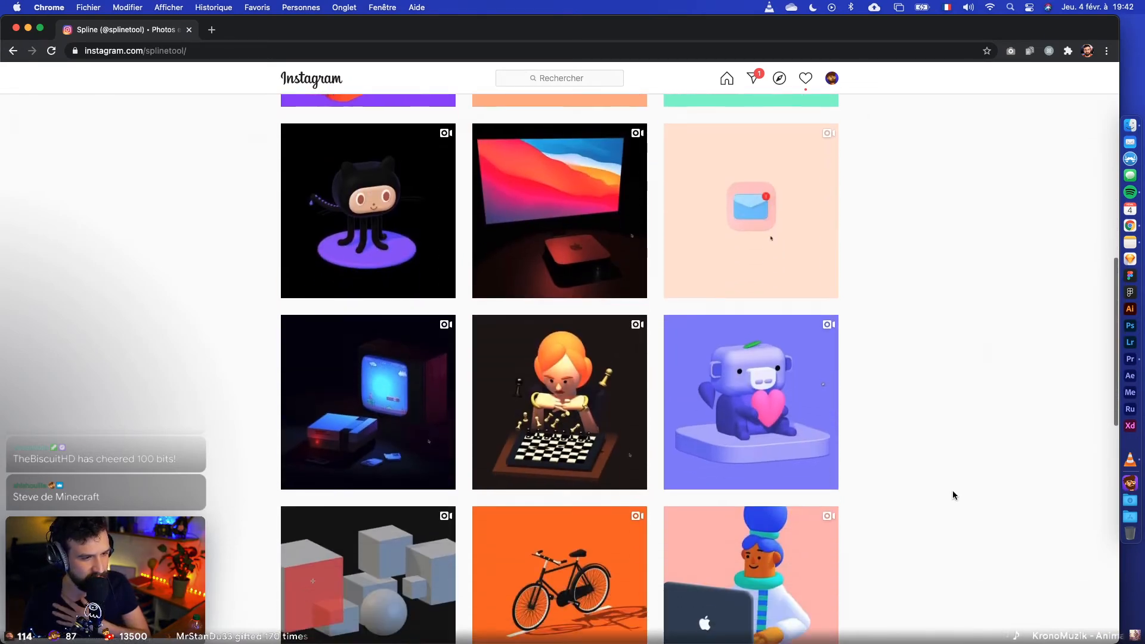
pyautogui.click(591, 432)
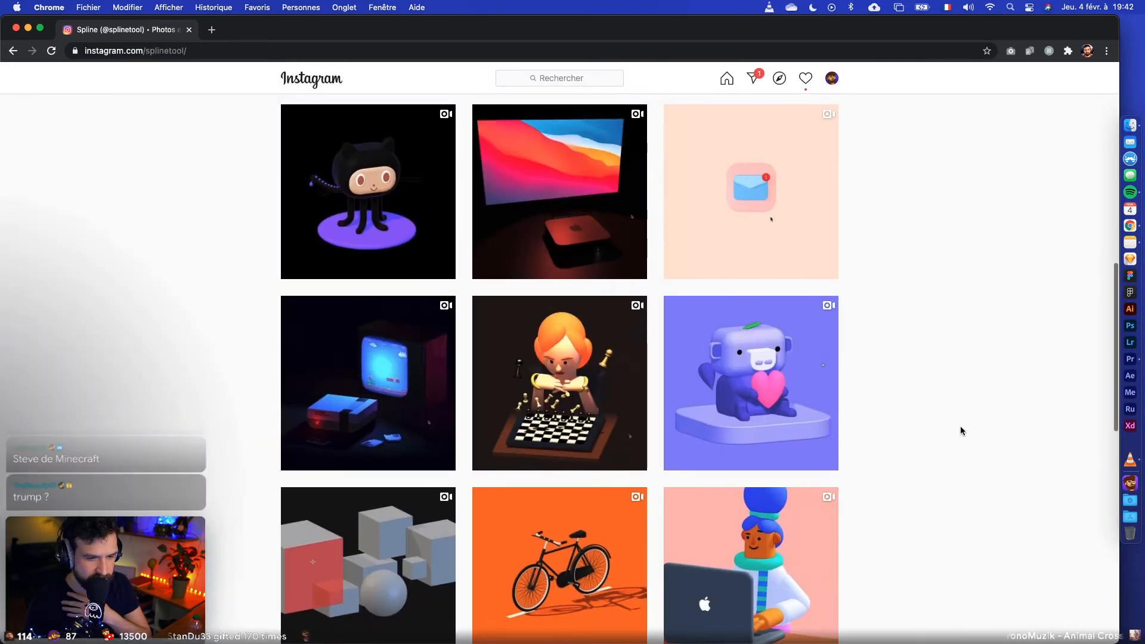
pyautogui.scroll(-2, 1050, 456)
pyautogui.scroll(-1, 1043, 457)
pyautogui.scroll(-2, 960, 461)
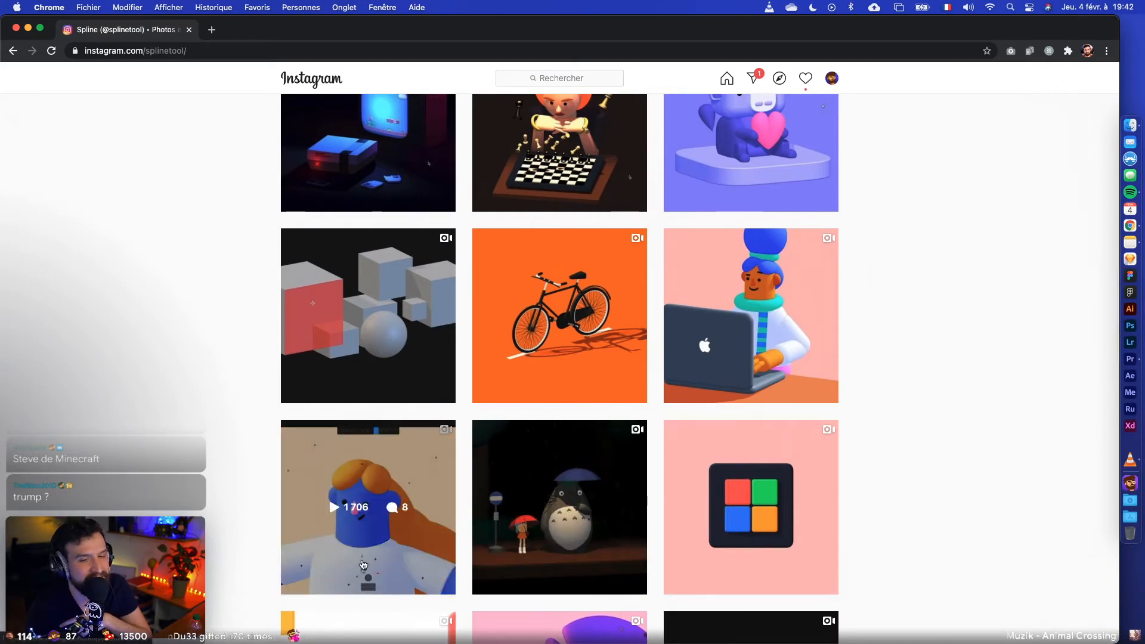
pyautogui.hotkey('ctrl', 'Right')
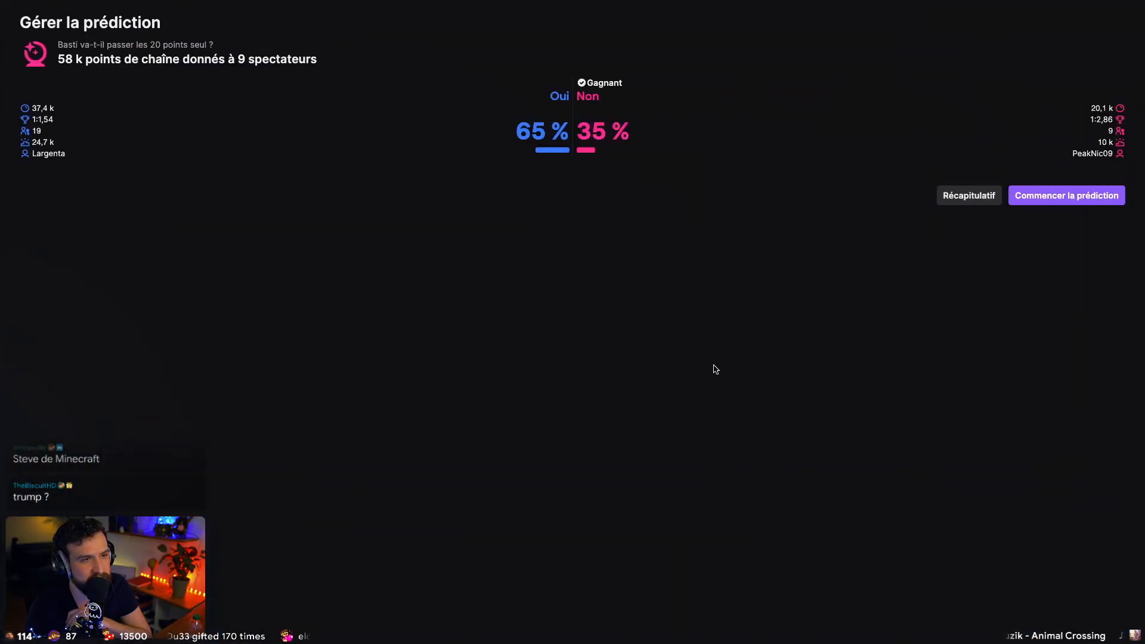
pyautogui.click(8, 23)
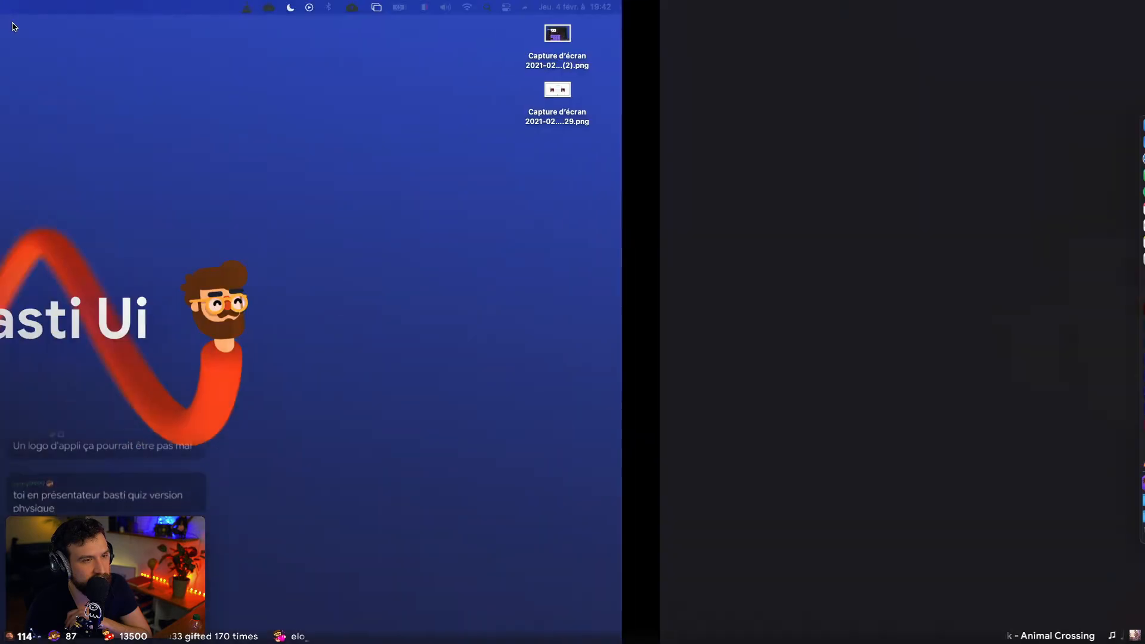
pyautogui.moveTo(540, 209); pyautogui.dragTo(667, 389)
pyautogui.hotkey('ctrl', 'Right')
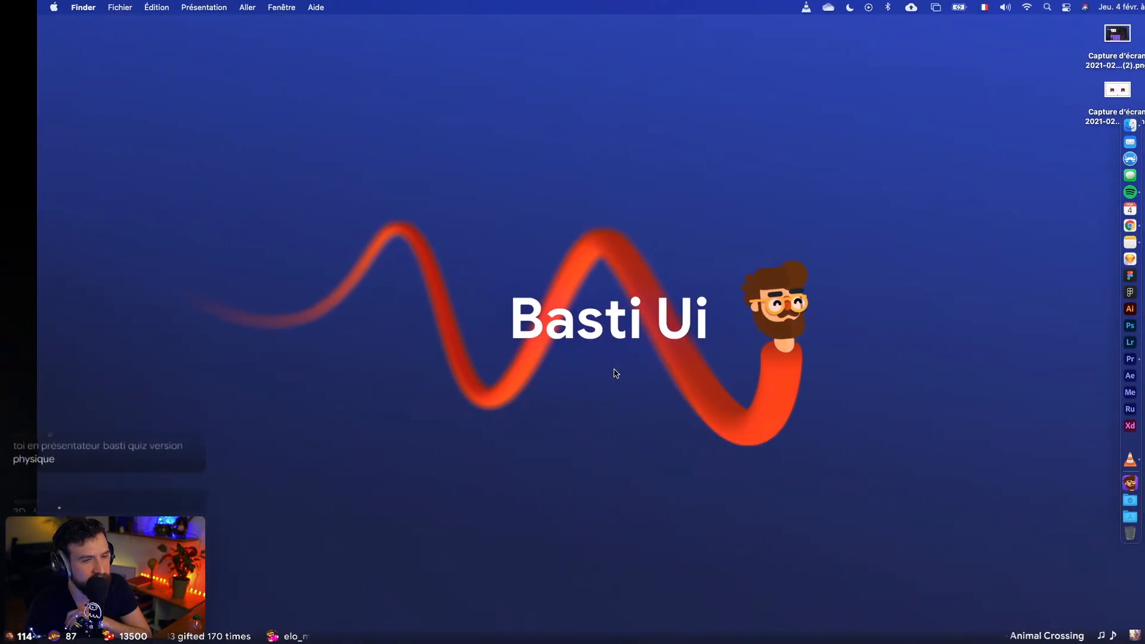
pyautogui.hotkey('ctrl', 'Right')
pyautogui.press('F11')
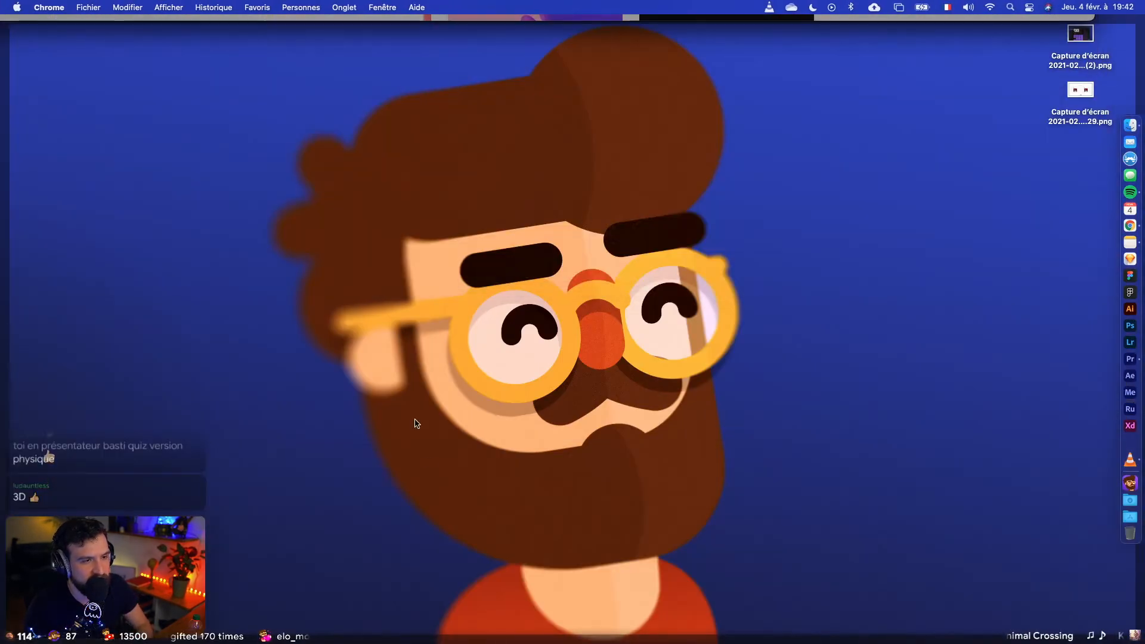
pyautogui.press('F11')
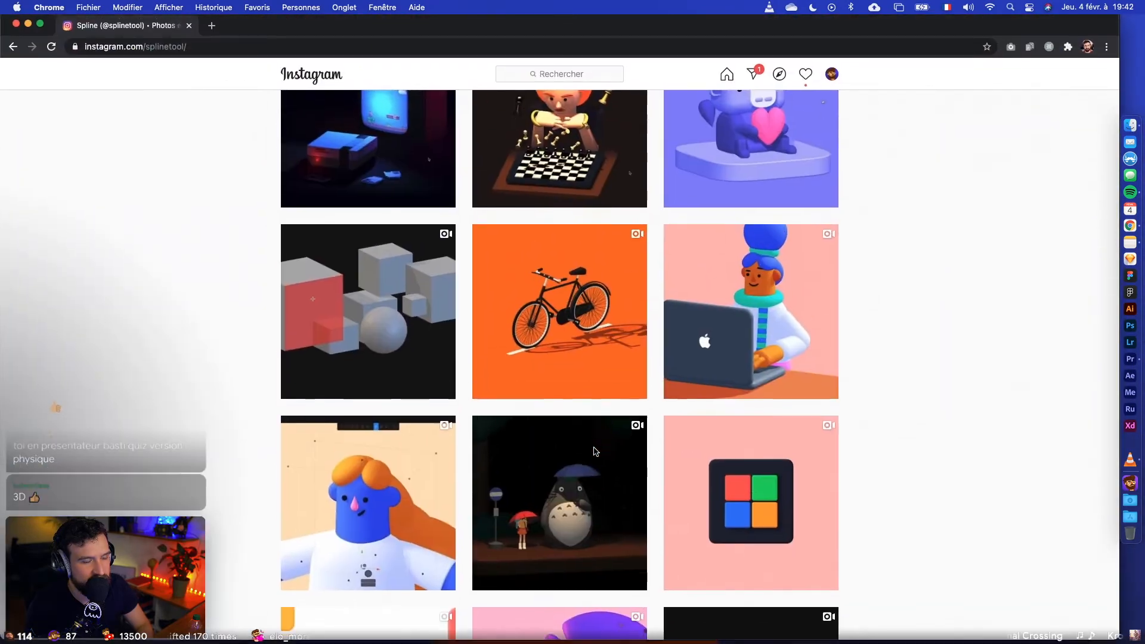
# Step: Search for "Basti Ui Replay" in a new browser tab and open the YouTube channel
pyautogui.click(211, 36)
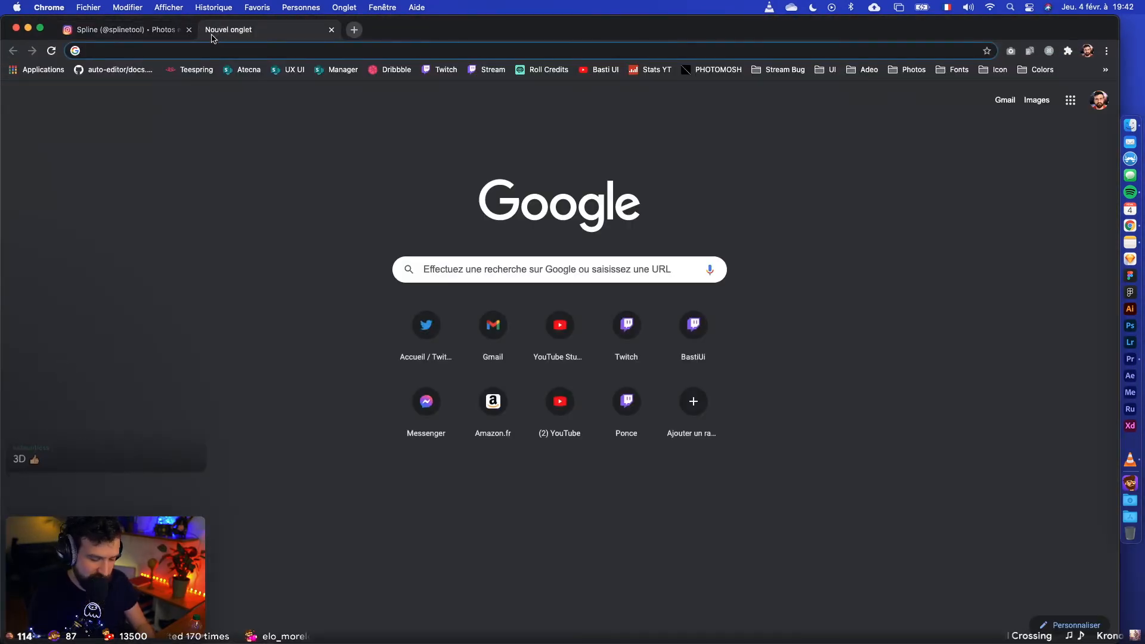
pyautogui.write('Basti Ui Replay')
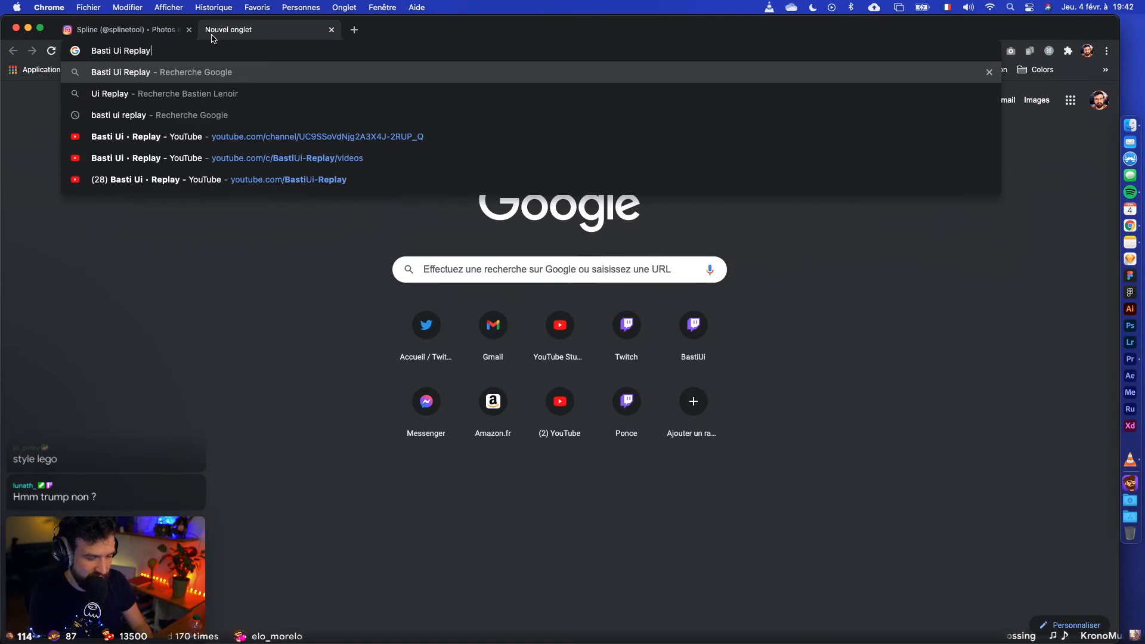
pyautogui.press('Return')
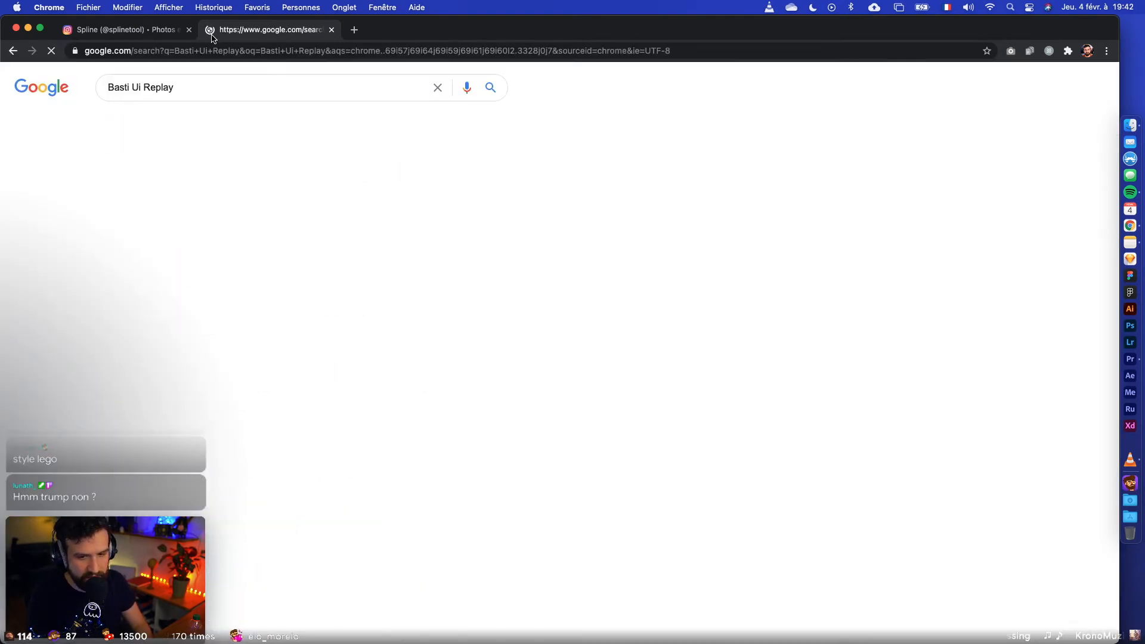
pyautogui.click(180, 208)
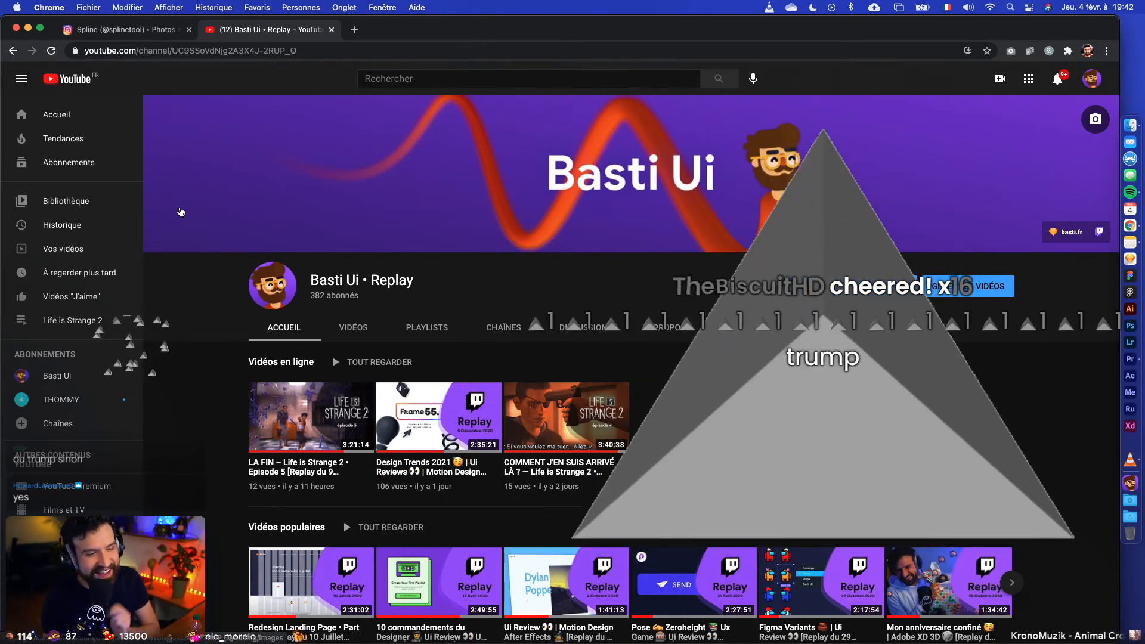
# Step: Show all uploaded videos of the replay channel and look over the list around the Spline 3D replay
pyautogui.click(358, 325)
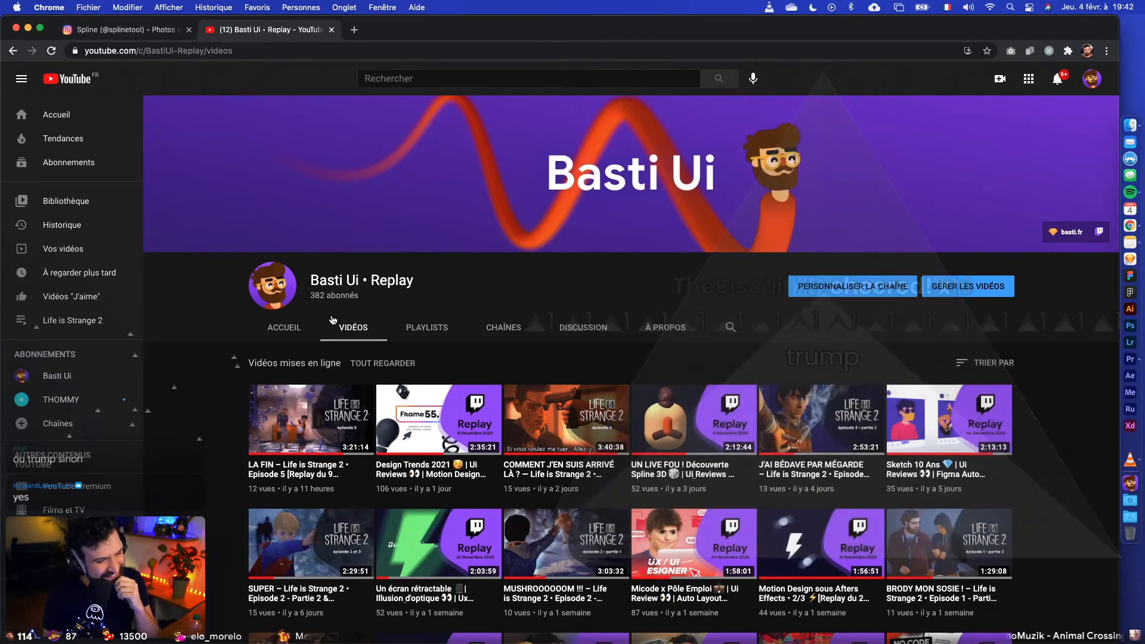
pyautogui.scroll(-3, 683, 339)
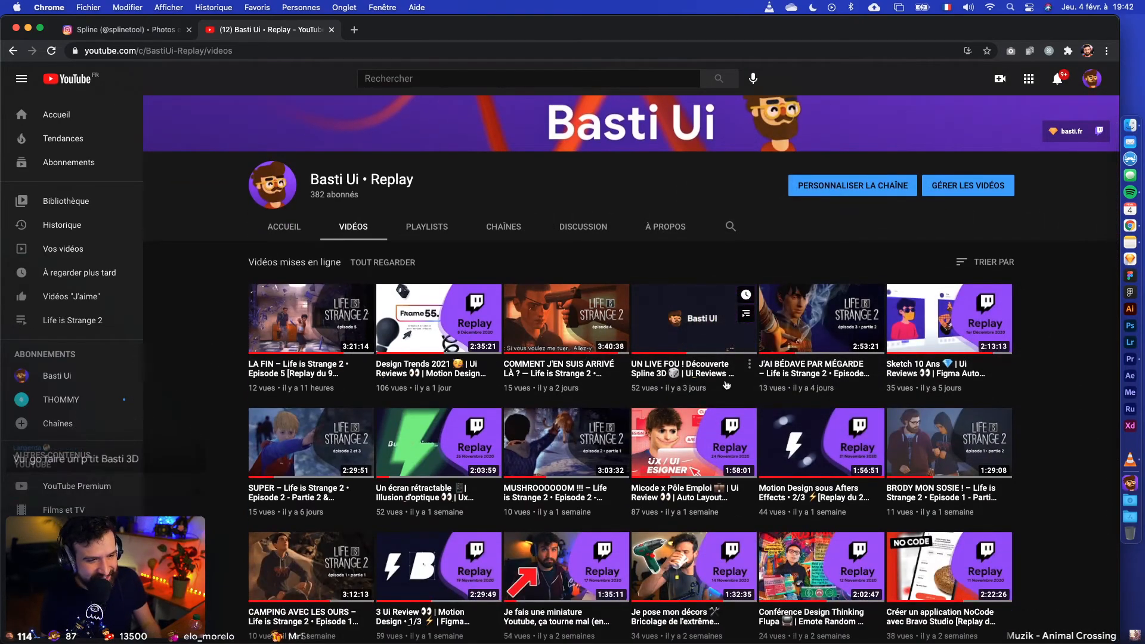
pyautogui.scroll(-3, 721, 382)
pyautogui.scroll(5, 704, 370)
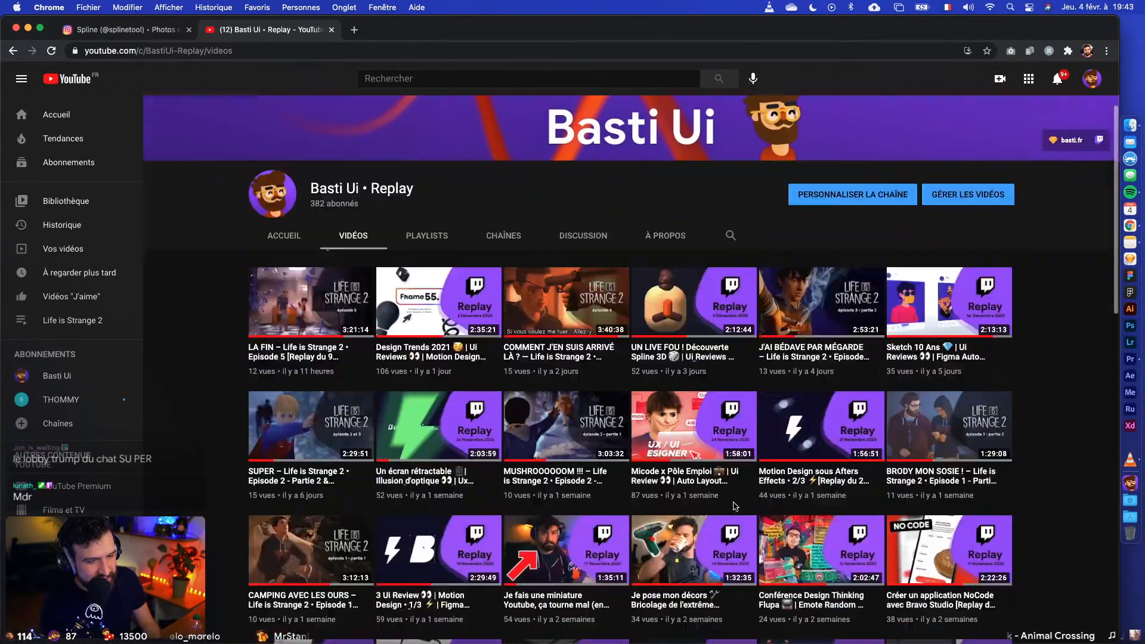
pyautogui.scroll(-3, 737, 505)
pyautogui.scroll(1, 735, 507)
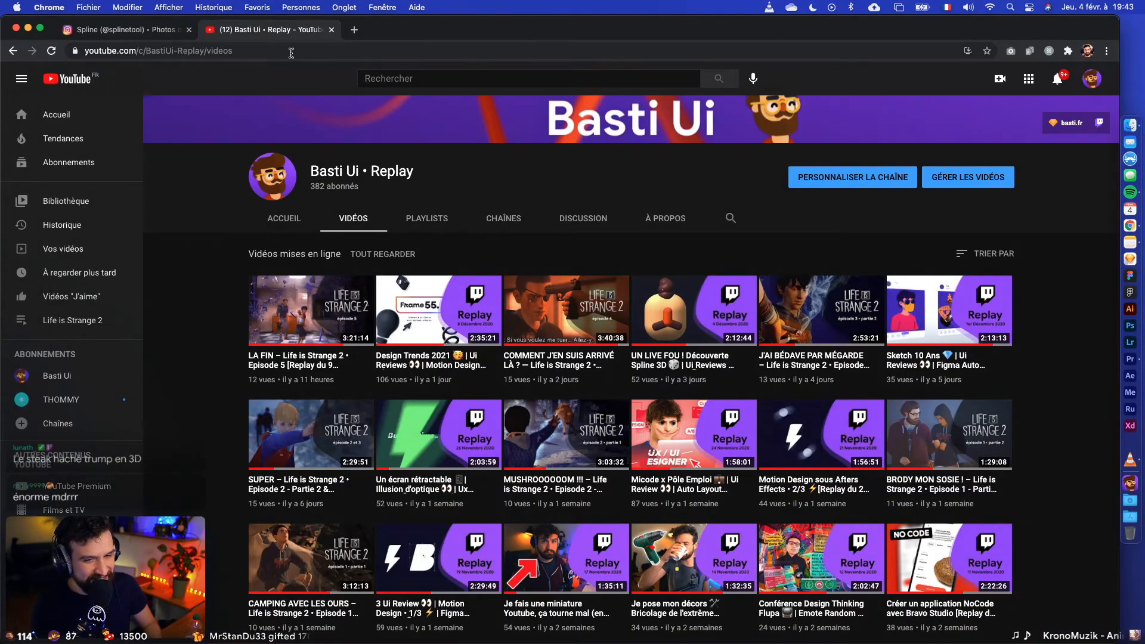
# Step: Search Google Images for "3d trump" and open the preview of the low-poly Trump character with outstretched arms
pyautogui.click(314, 50)
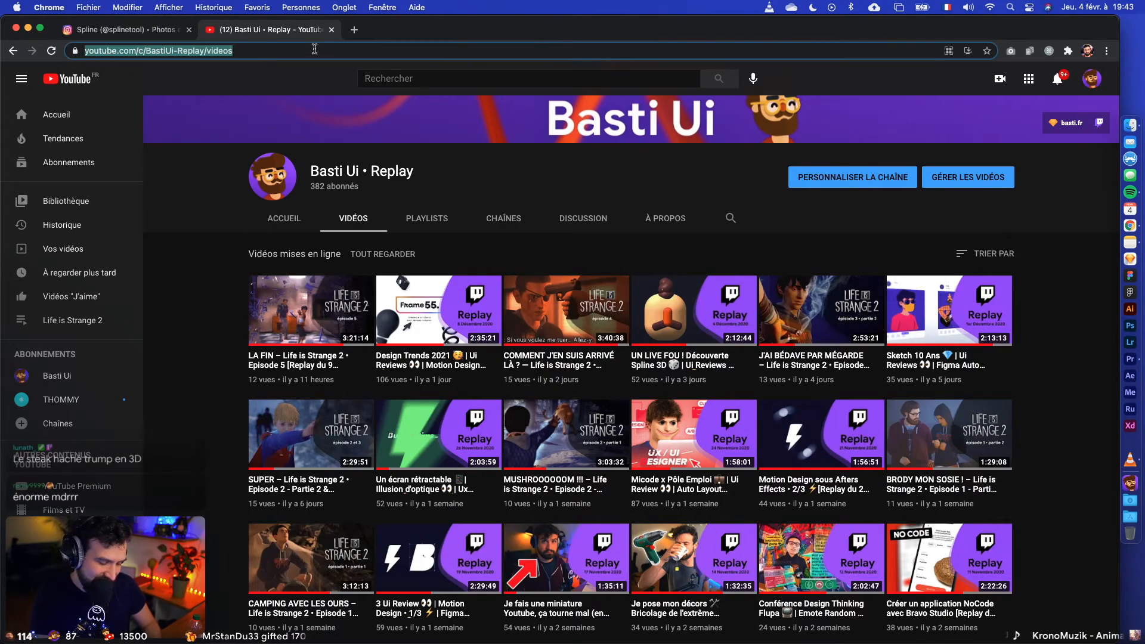
pyautogui.write('3D trump')
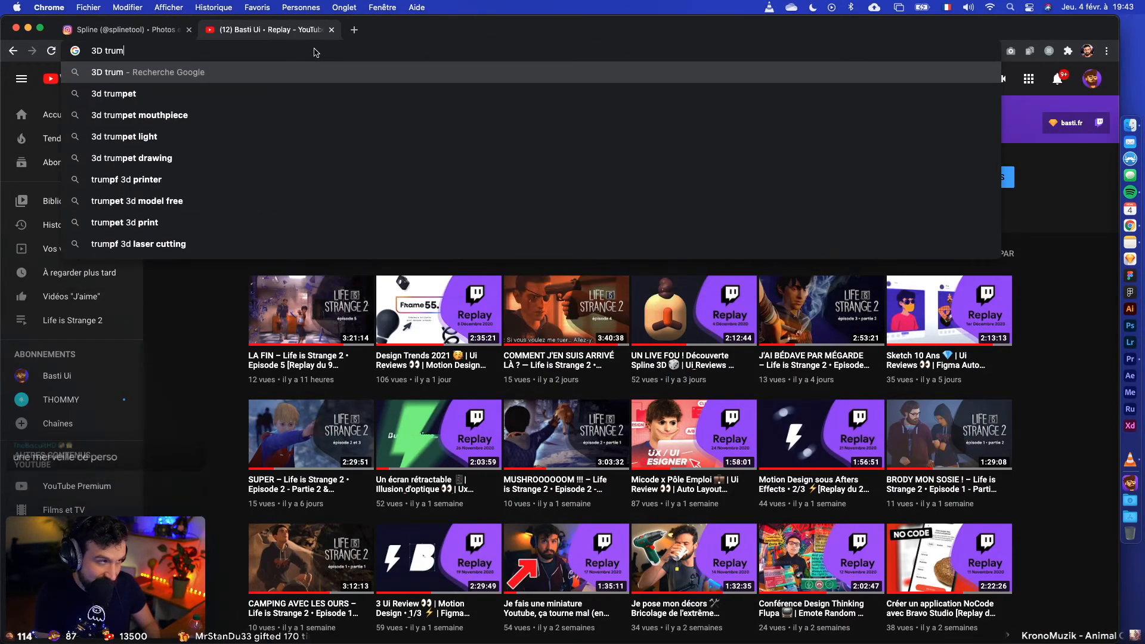
pyautogui.press('Return')
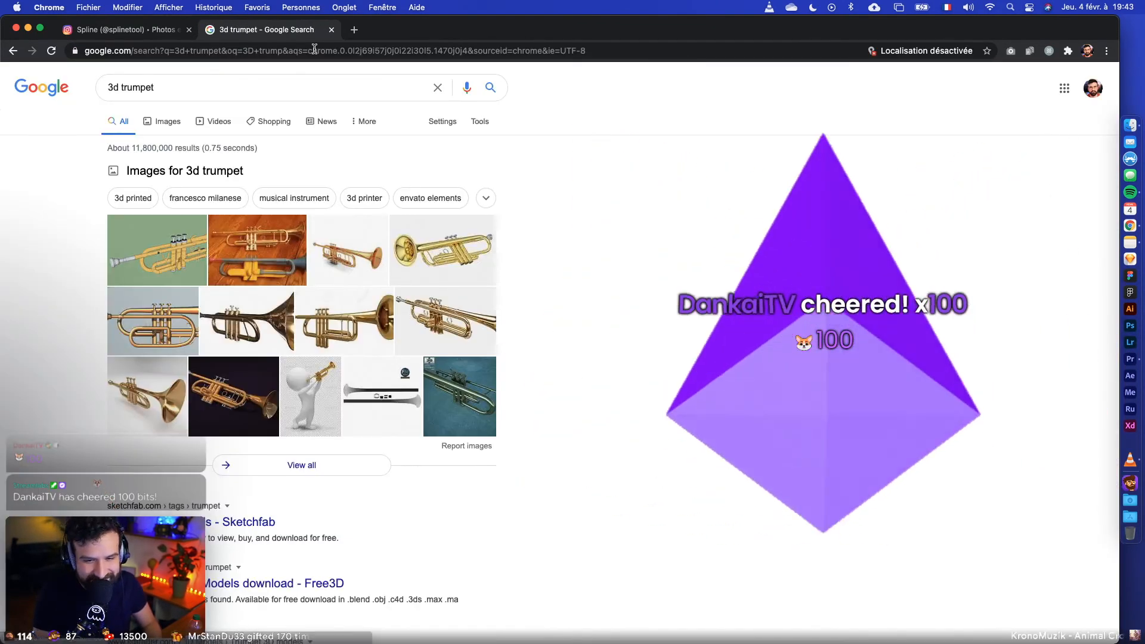
pyautogui.click(170, 84)
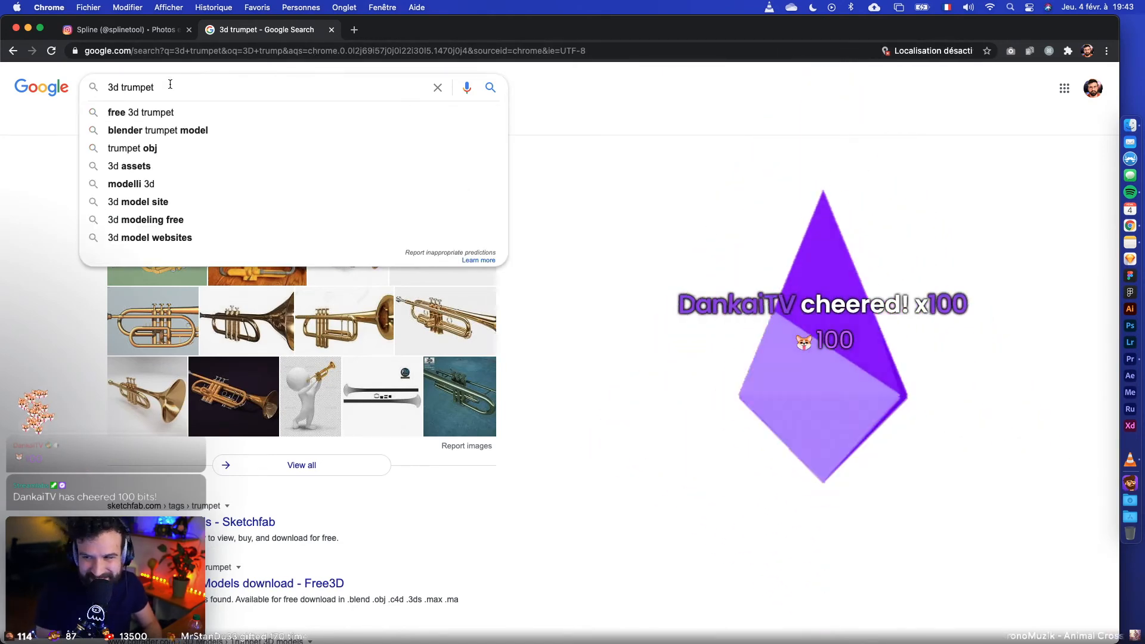
pyautogui.press('BackSpace')
pyautogui.press('BackSpace')
pyautogui.press('Return')
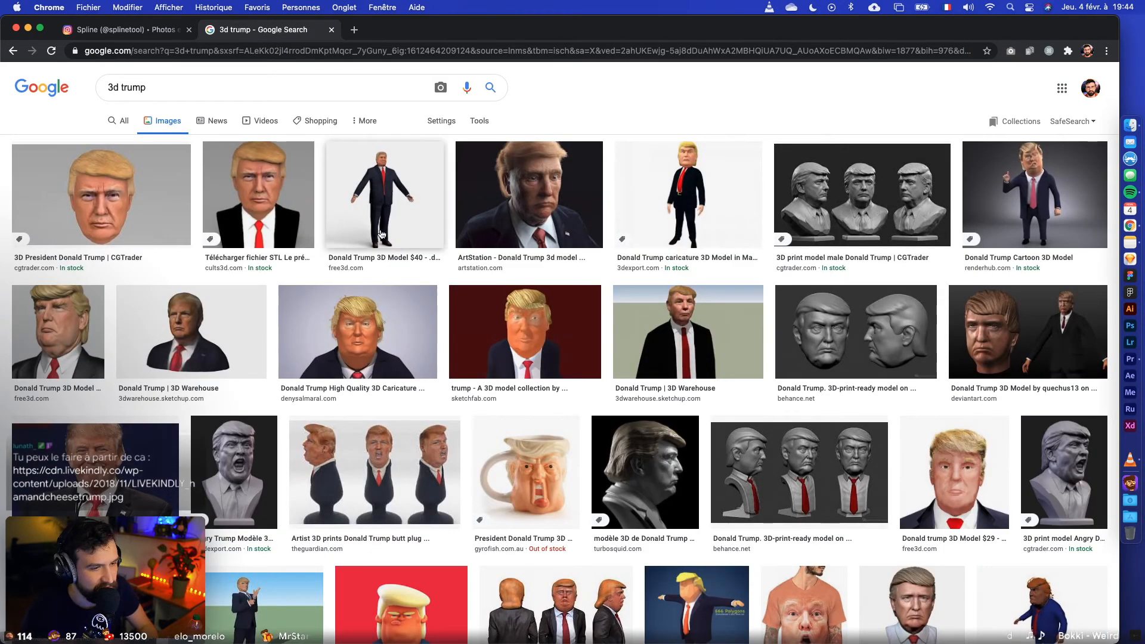
pyautogui.scroll(-3, 556, 436)
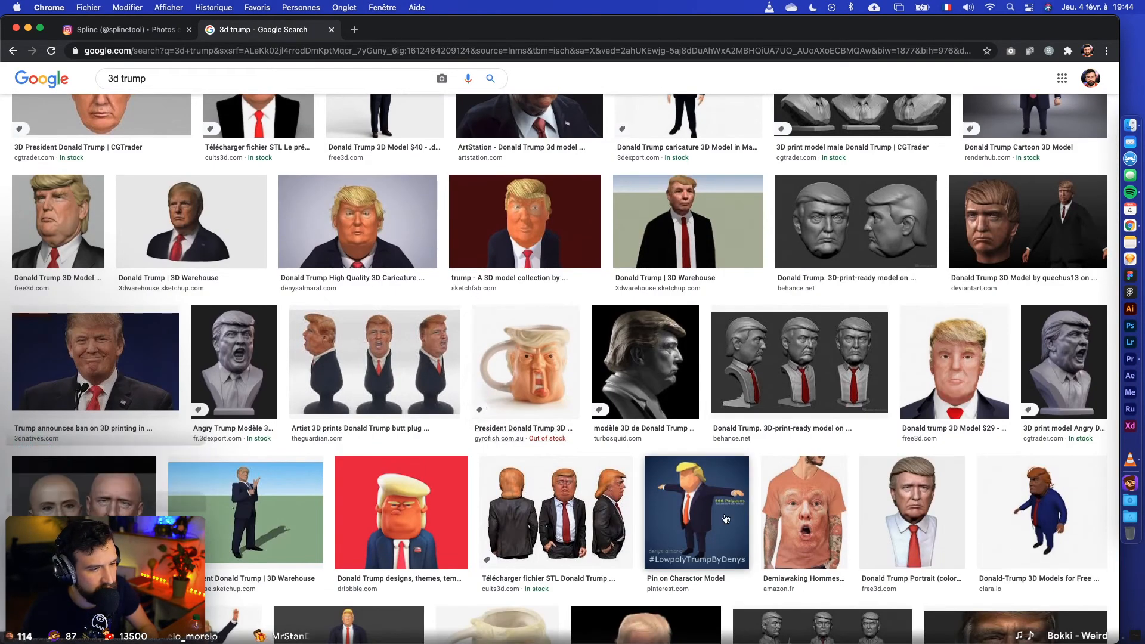
pyautogui.click(697, 512)
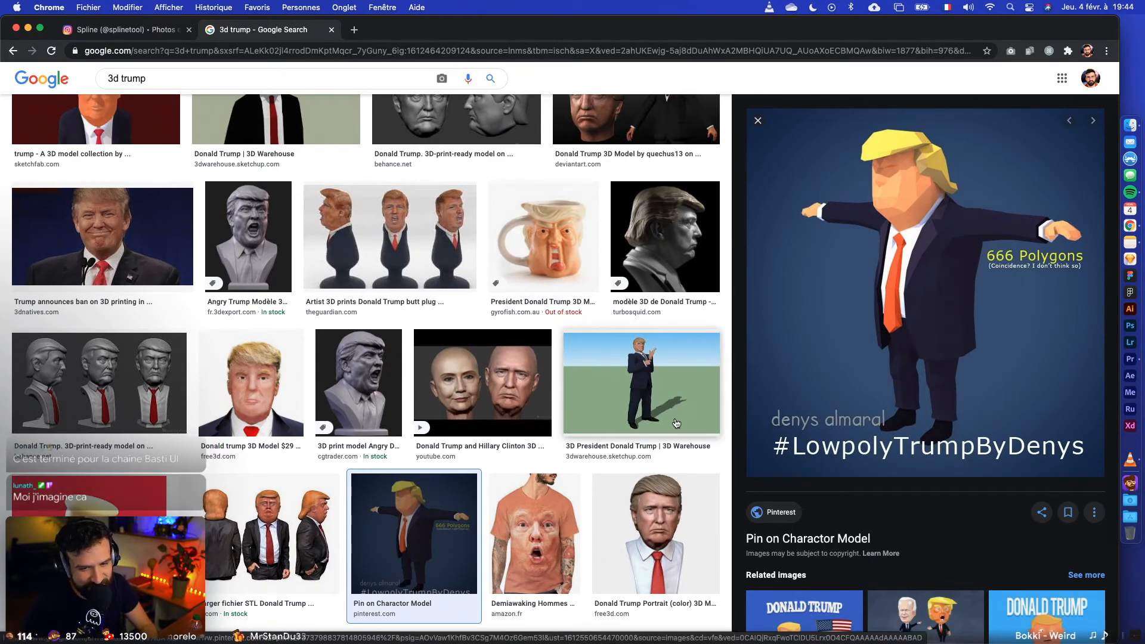
# Step: Open the preview of the Dribbble Trump character on a red background and look over its related images
pyautogui.scroll(-4, 330, 490)
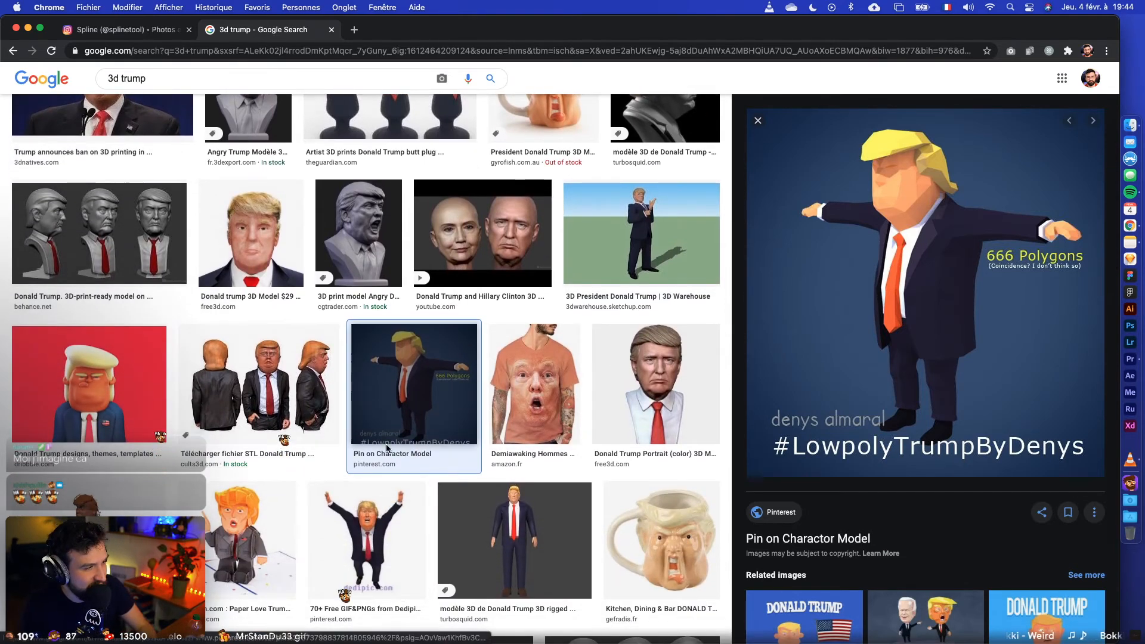
pyautogui.click(121, 396)
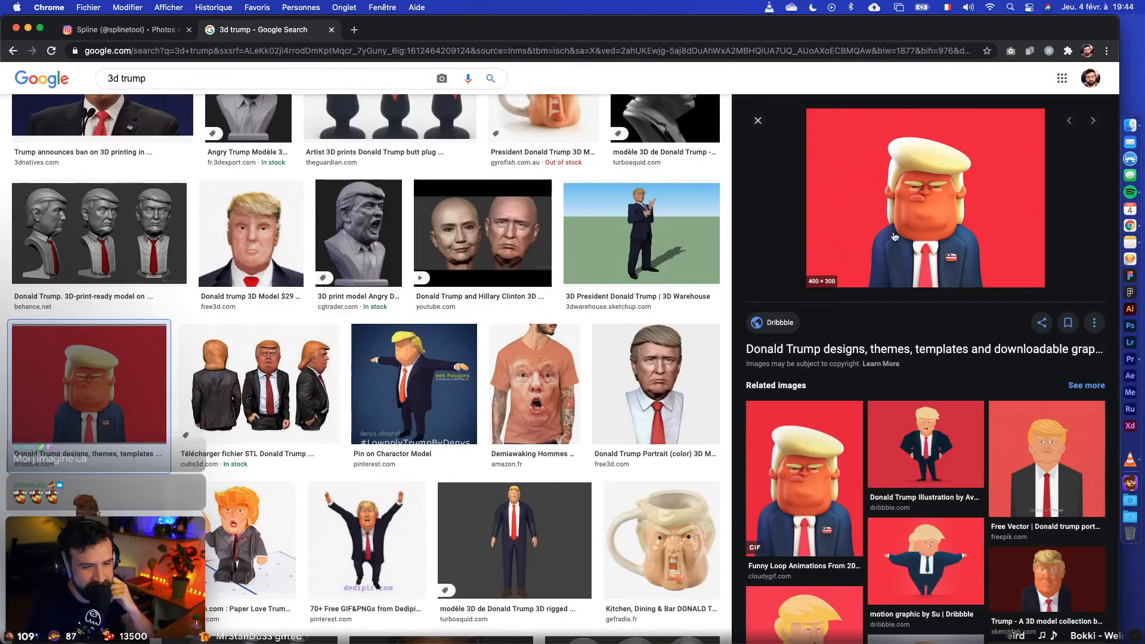
pyautogui.scroll(-4, 894, 236)
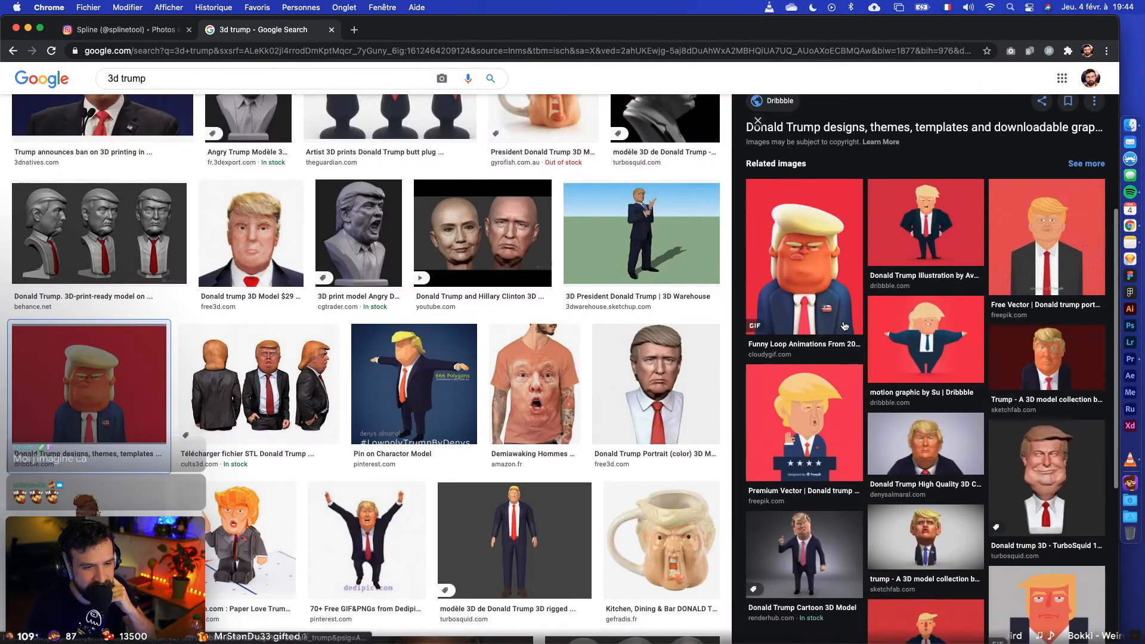
pyautogui.scroll(4, 895, 236)
pyautogui.scroll(-3, 538, 354)
pyautogui.scroll(5, 538, 353)
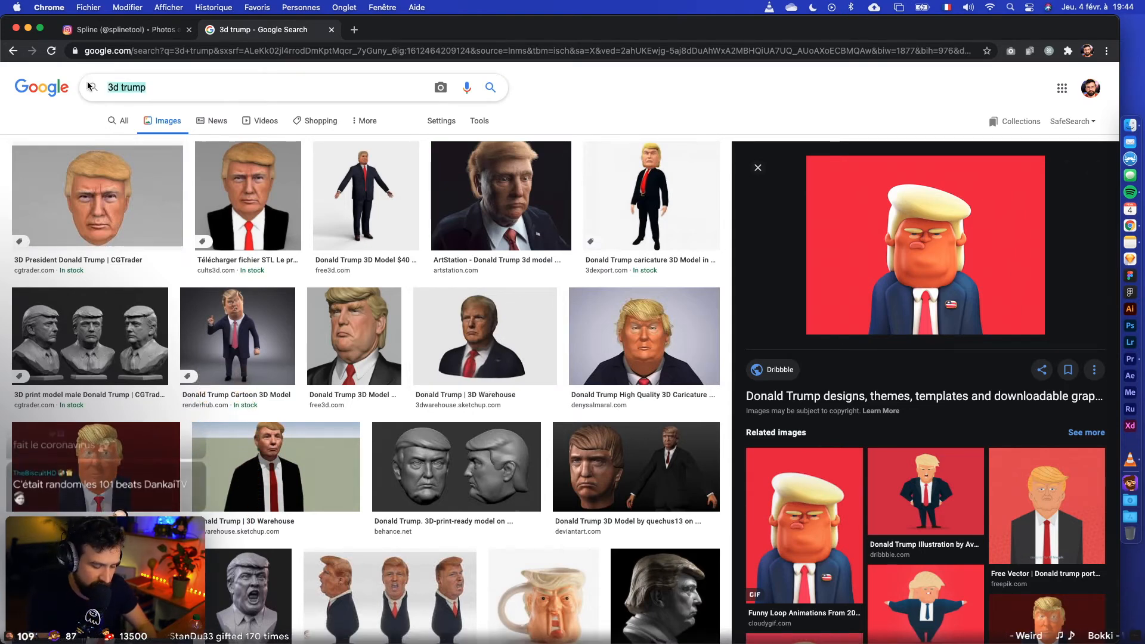
# Step: Search Google Images for "Shiba Logo"
pyautogui.write('Shiba')
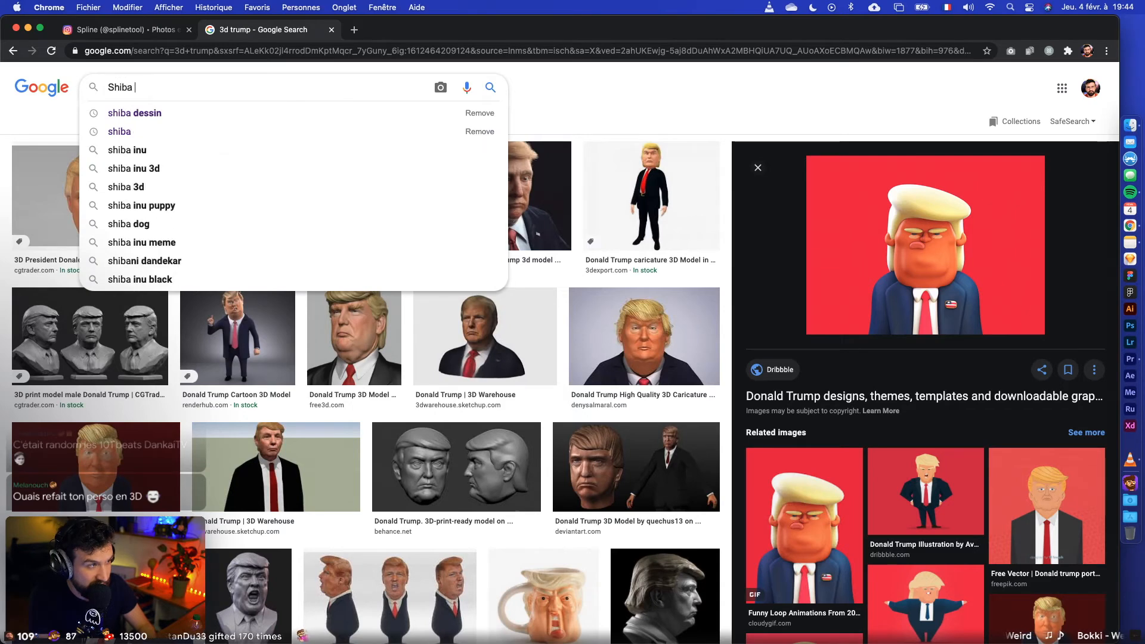
pyautogui.write(' Logo')
pyautogui.press('Return')
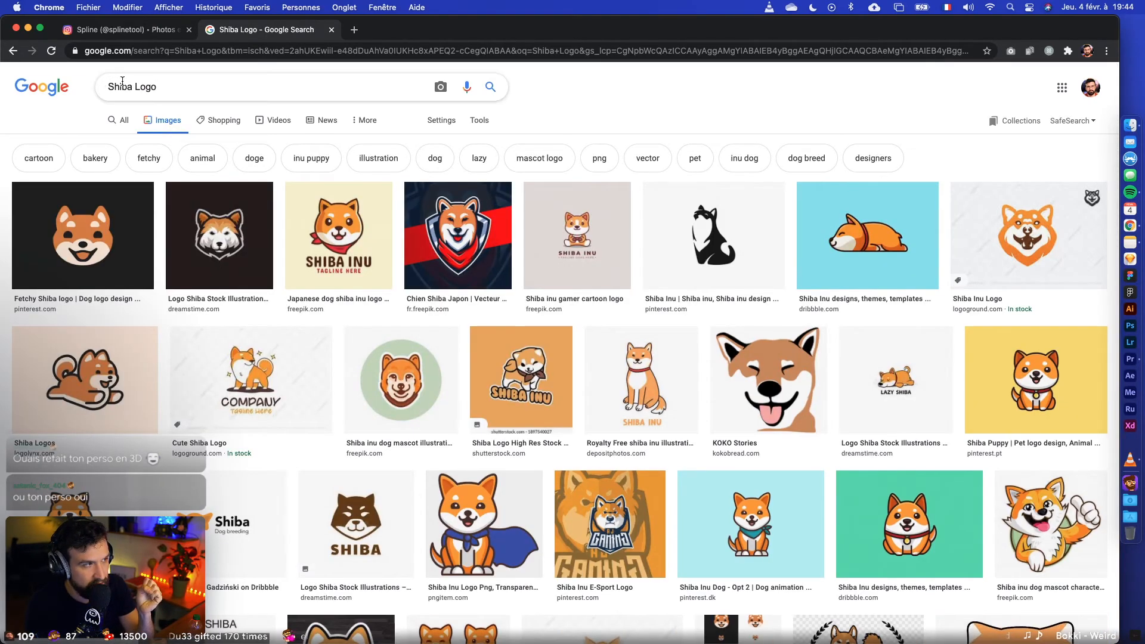
# Step: Search Google Images for "Shiba 3D" and look through the results for a dog character to model
pyautogui.write('3D')
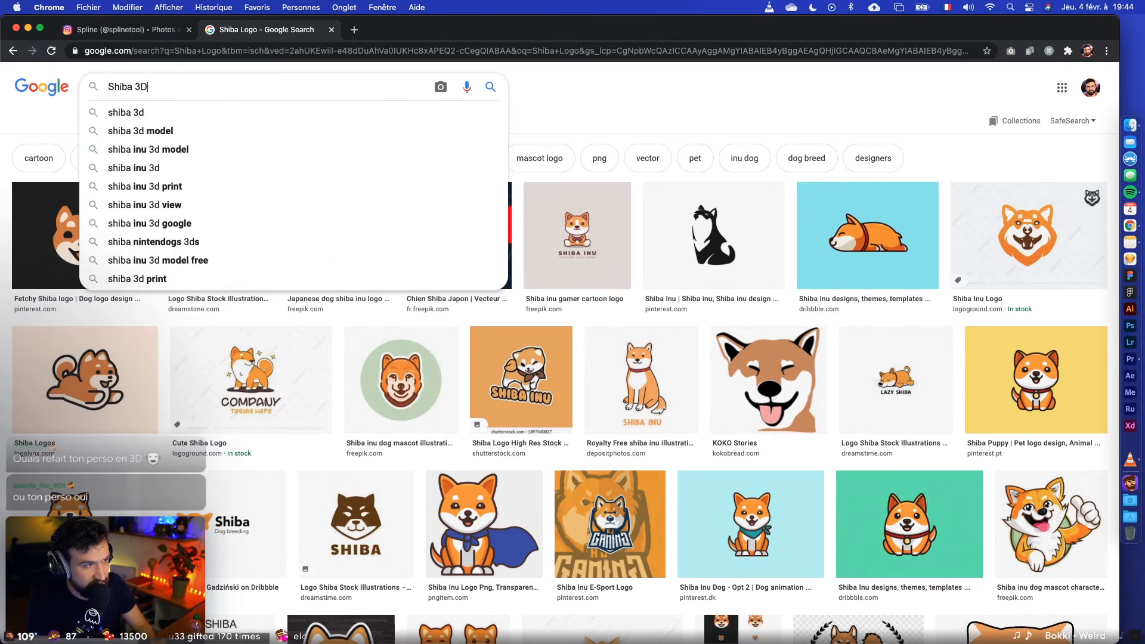
pyautogui.press('Return')
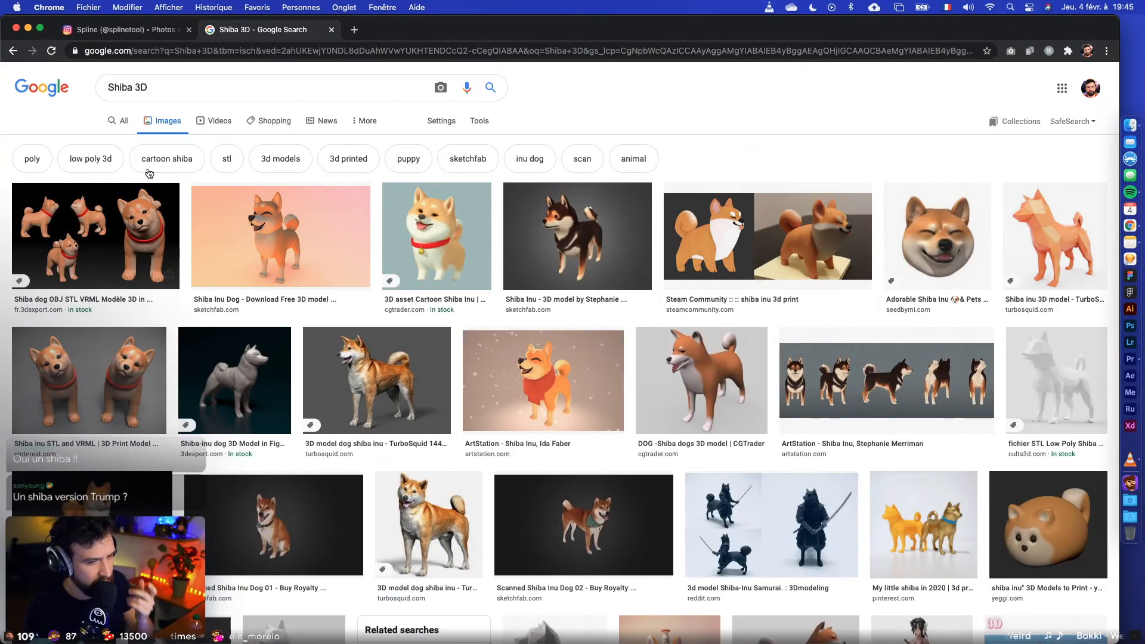
pyautogui.scroll(-1, 119, 146)
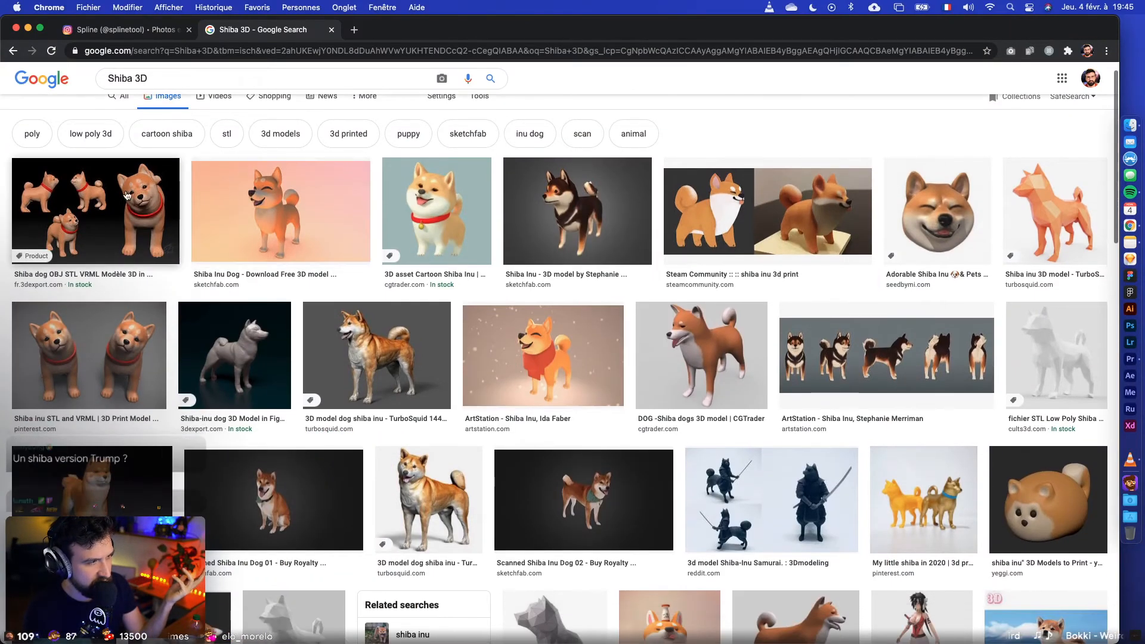
pyautogui.scroll(-1, 448, 210)
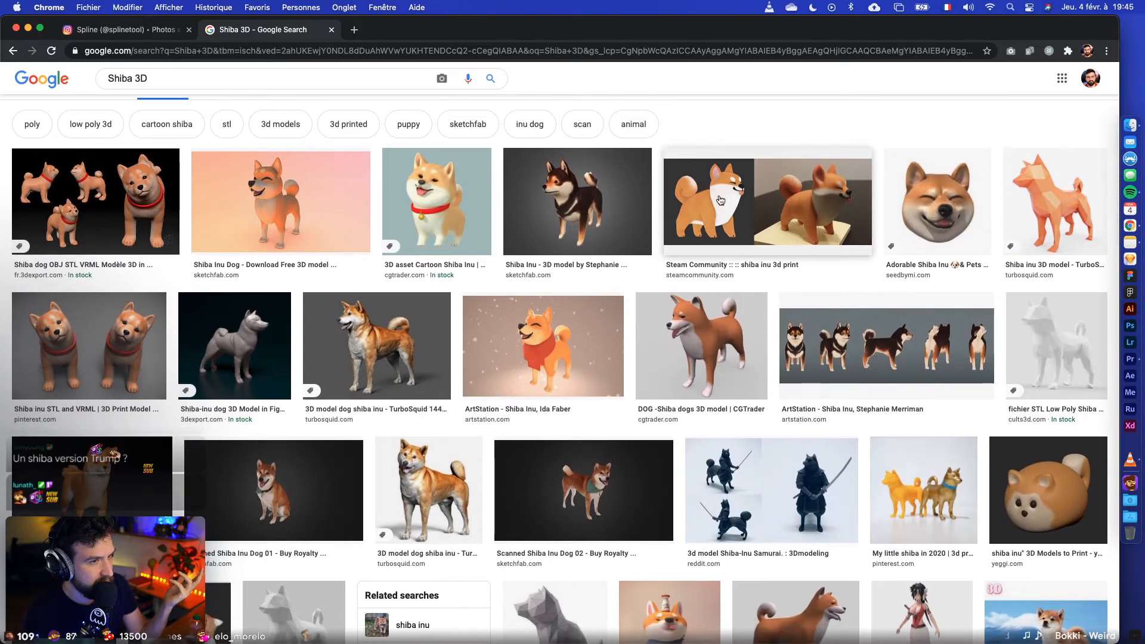
pyautogui.scroll(-10, 721, 200)
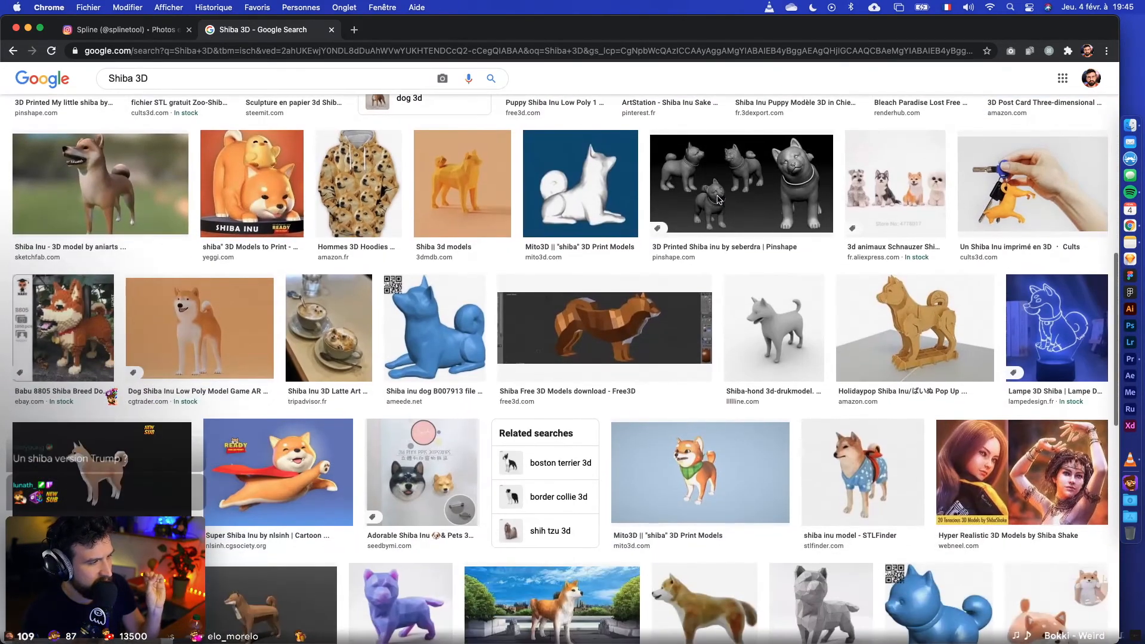
pyautogui.scroll(-5, 362, 352)
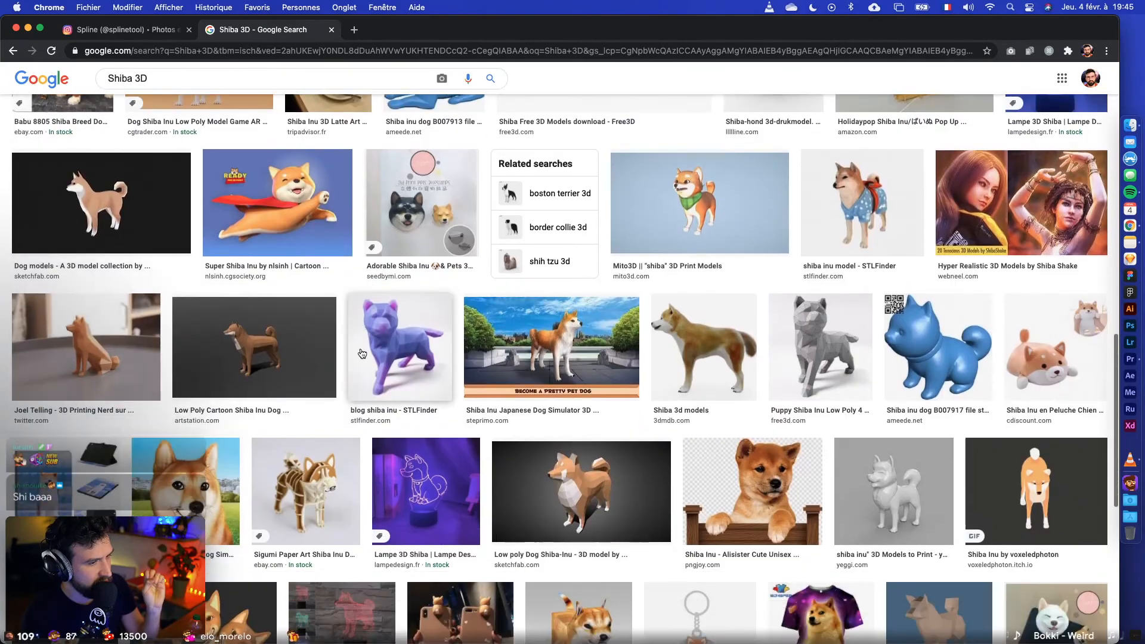
pyautogui.scroll(-8, 361, 352)
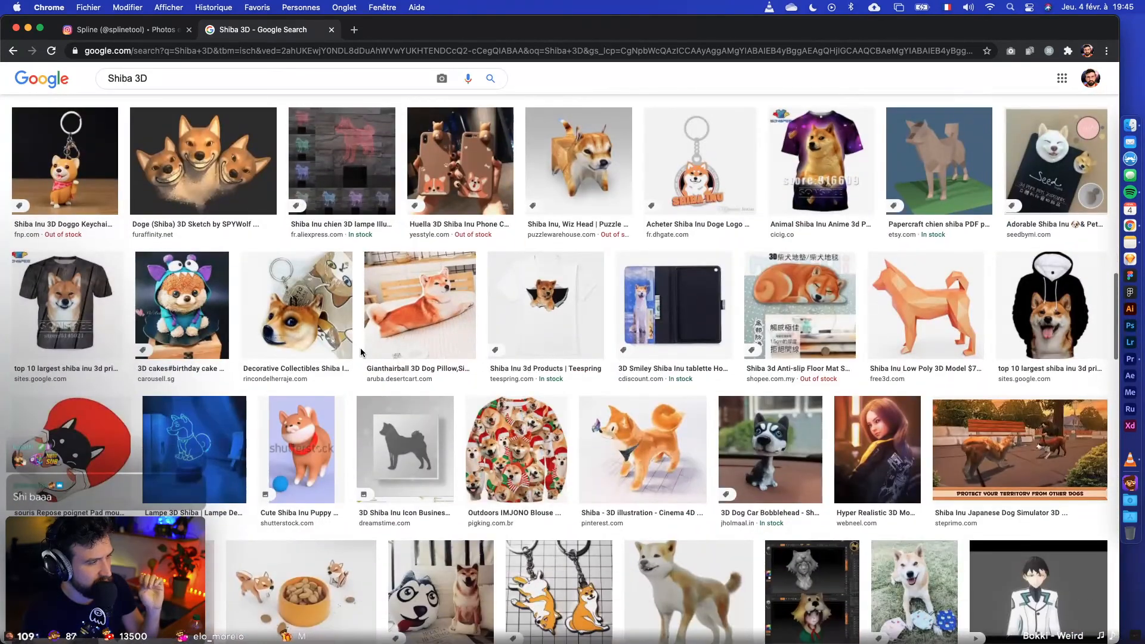
pyautogui.scroll(-10, 360, 352)
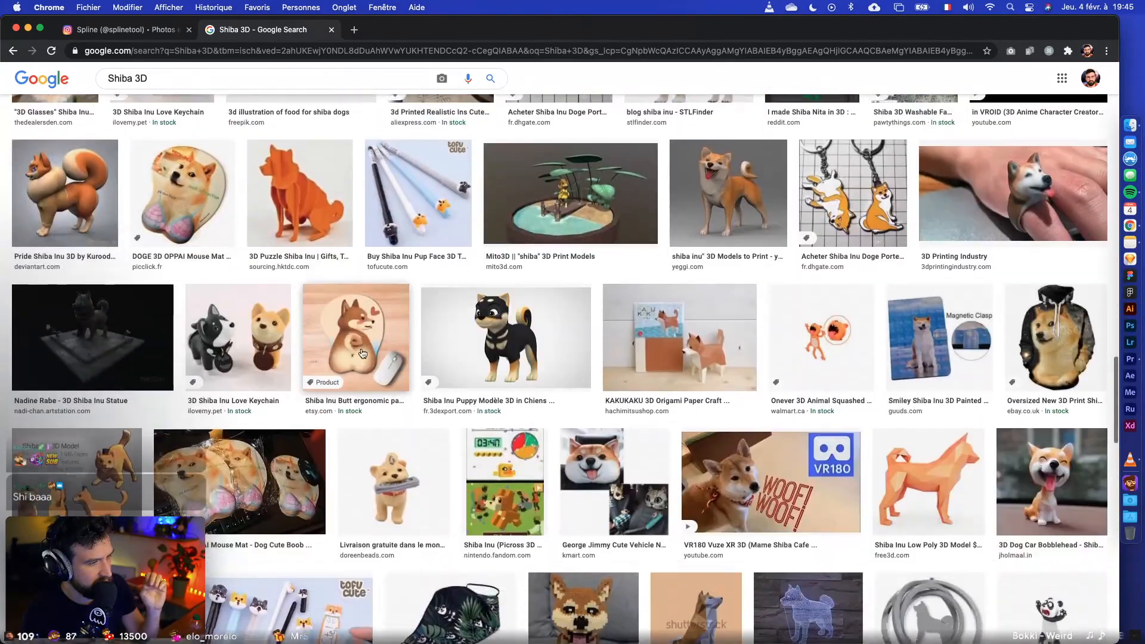
pyautogui.scroll(20, 362, 353)
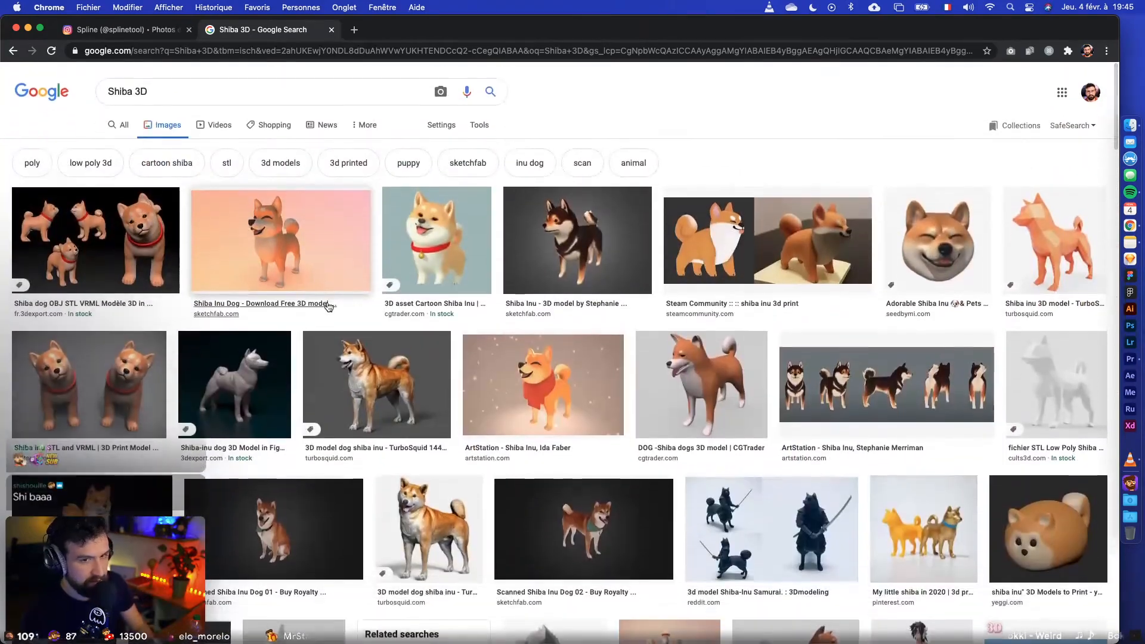
# Step: Search Google Images for "Fable géométrique" and preview the scene with the orange cone-nosed fox and the black crow
pyautogui.write('Fab')
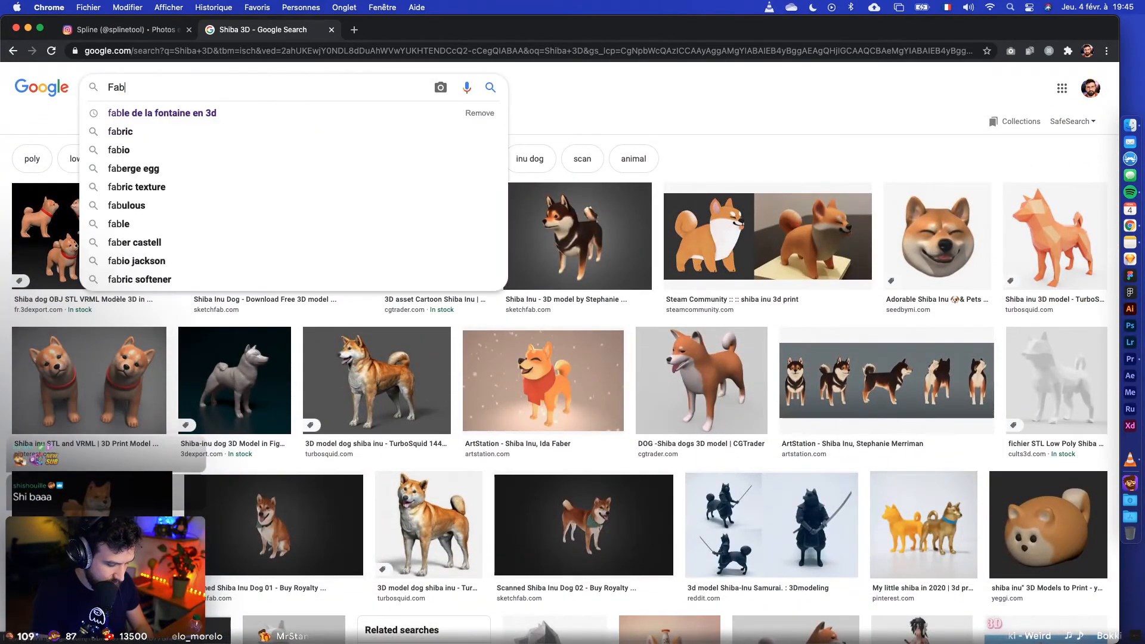
pyautogui.write('le gé')
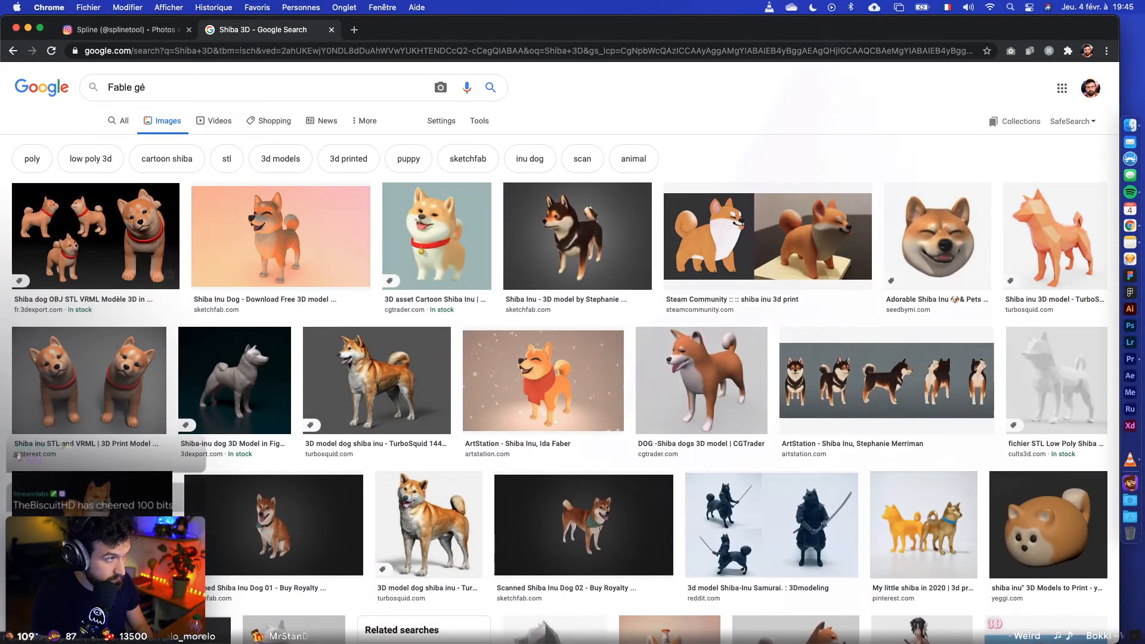
pyautogui.write('nométrique')
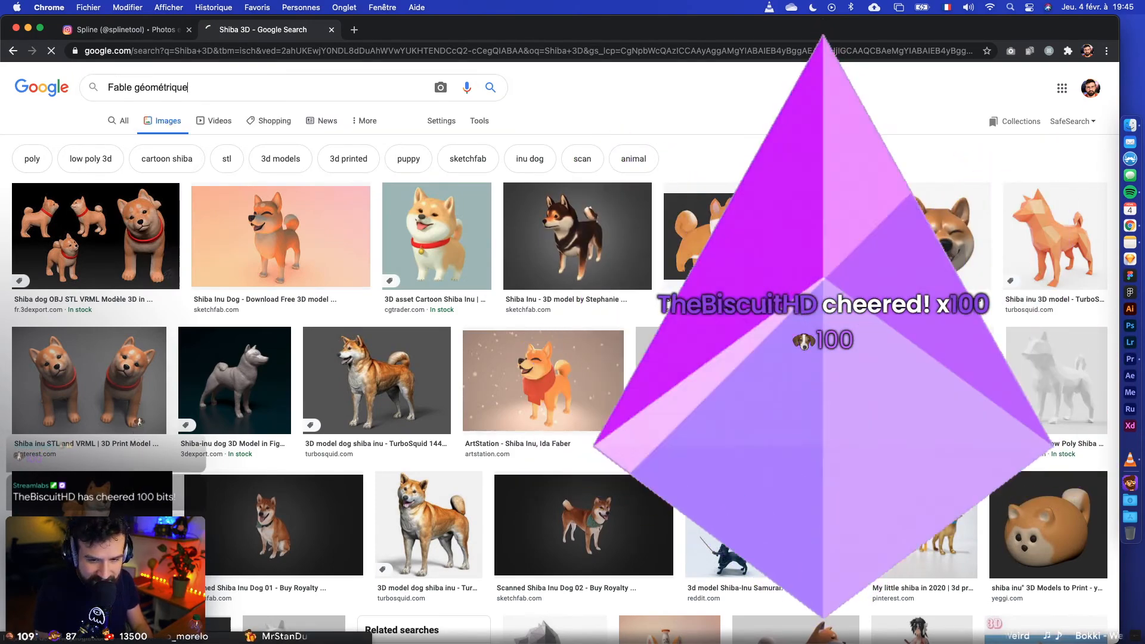
pyautogui.press('Return')
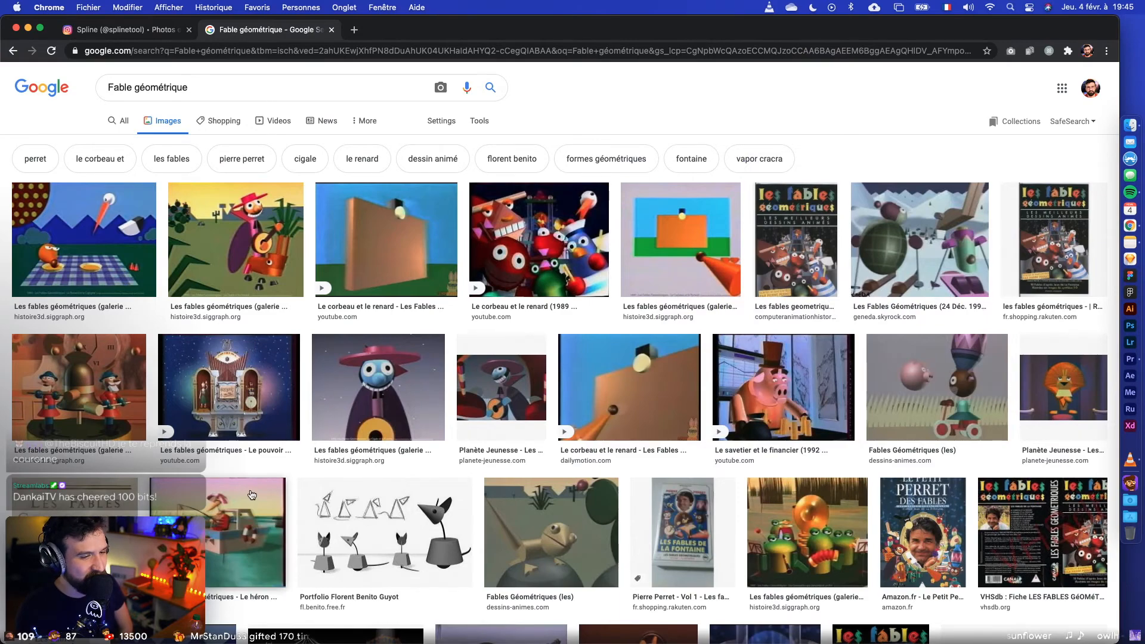
pyautogui.scroll(-5, 252, 495)
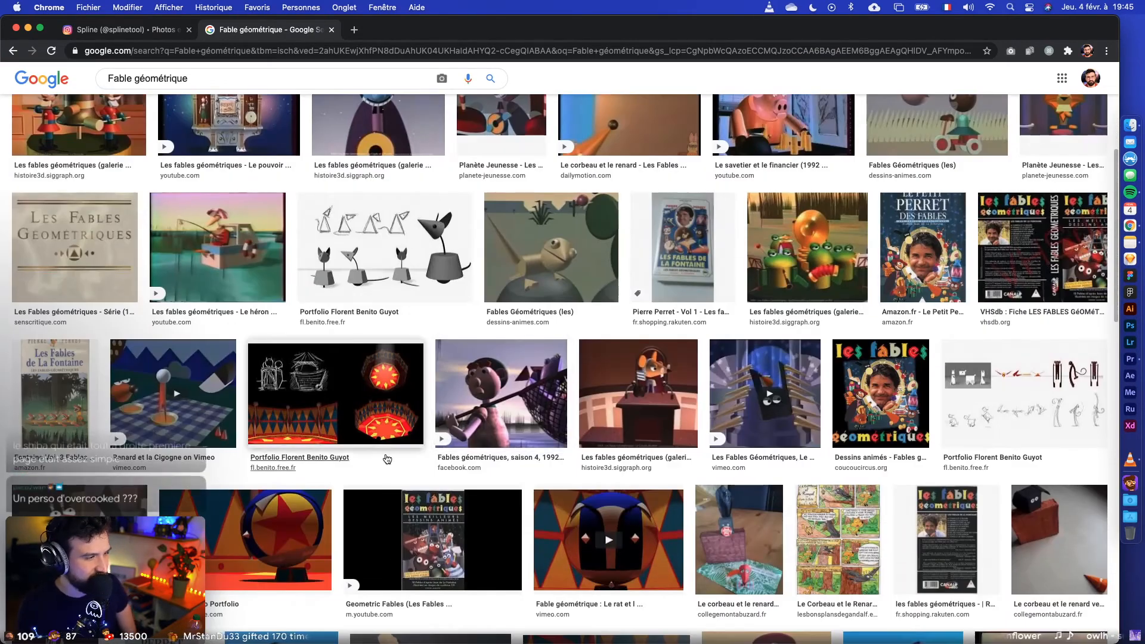
pyautogui.scroll(-5, 387, 459)
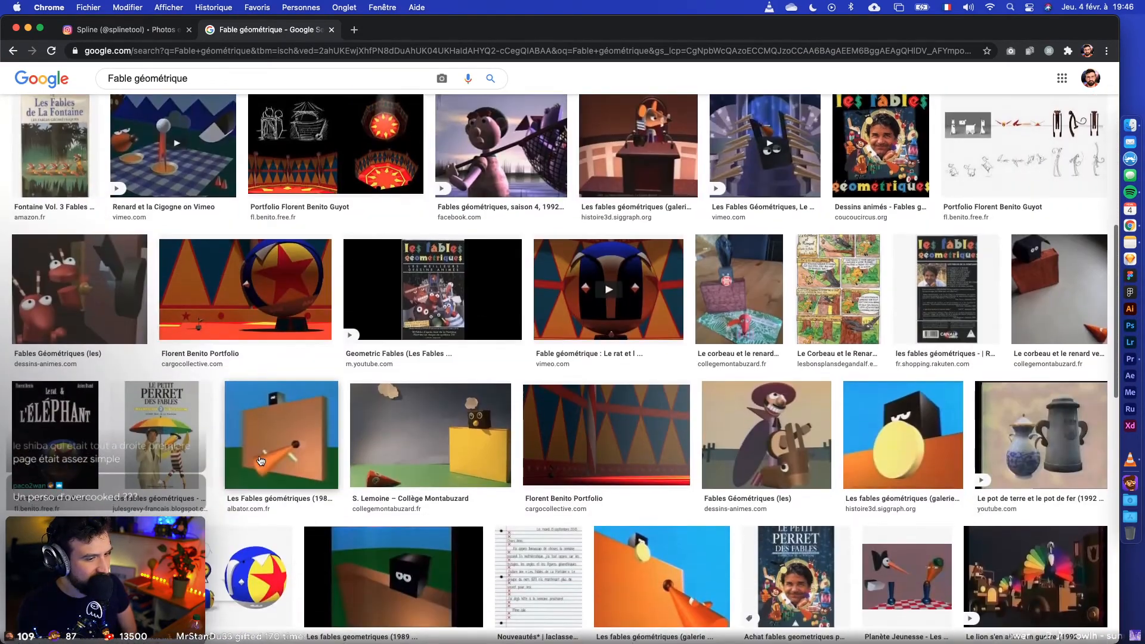
pyautogui.scroll(-1, 370, 471)
pyautogui.click(652, 563)
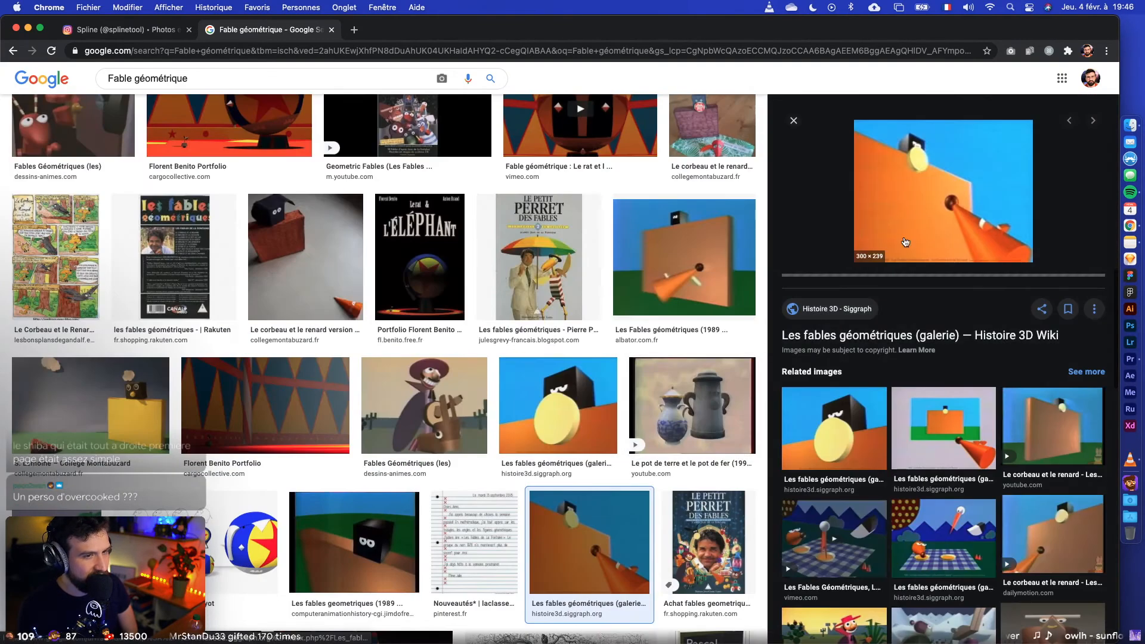
pyautogui.click(981, 459)
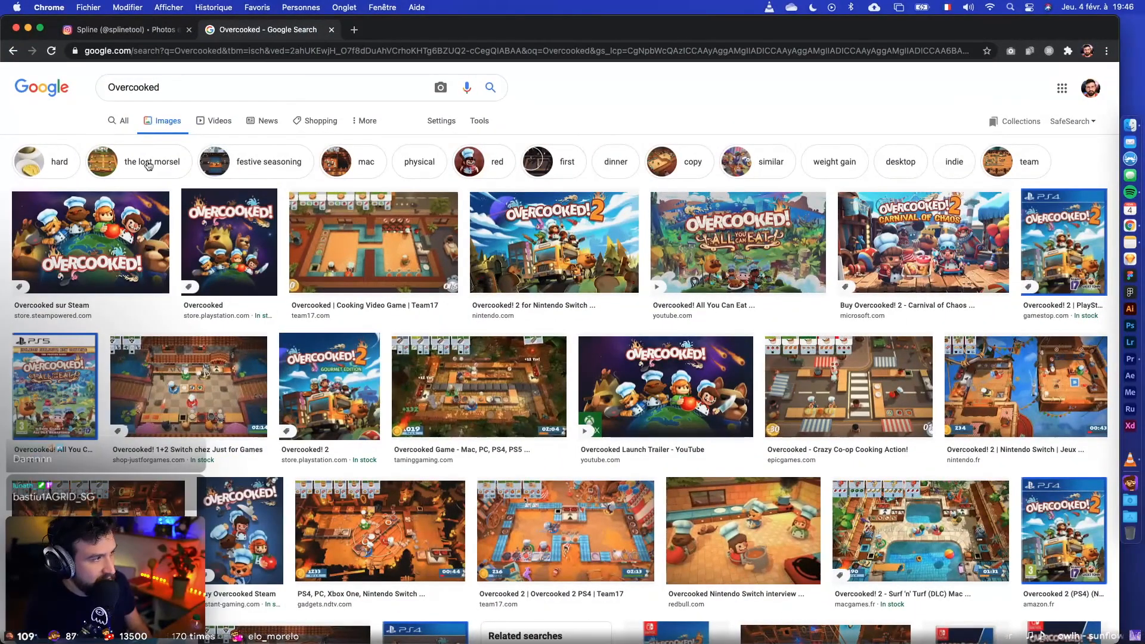
# Step: Search Google Images for "Overcooked character" and open the preview of the numbered chef line-up from Knoef Trophy Guides
pyautogui.write('c')
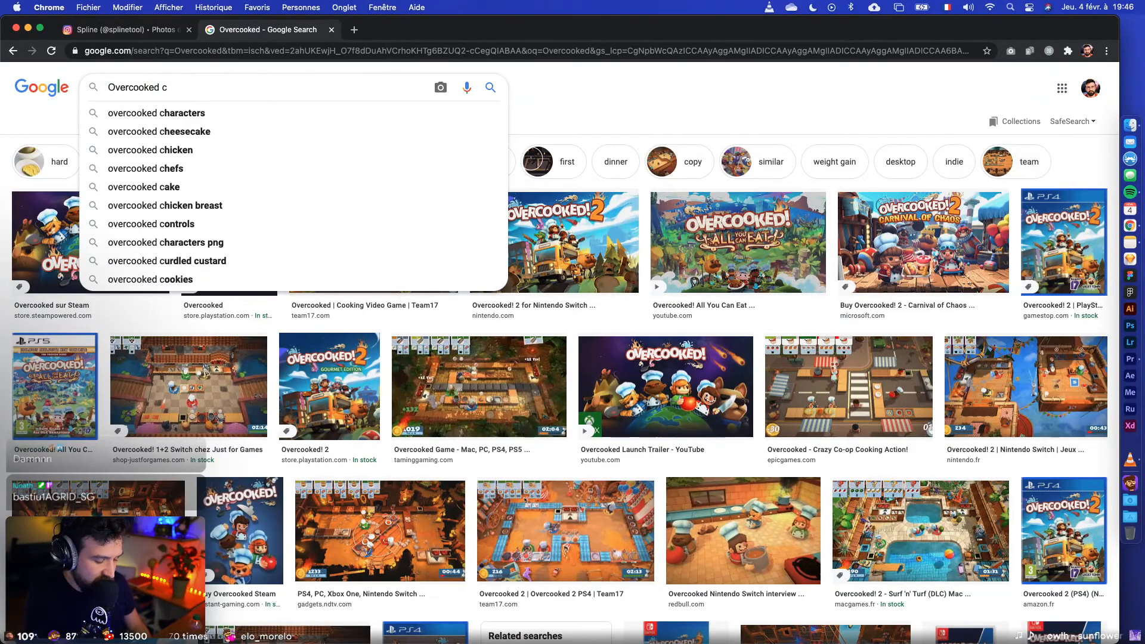
pyautogui.write('haracter')
pyautogui.press('Return')
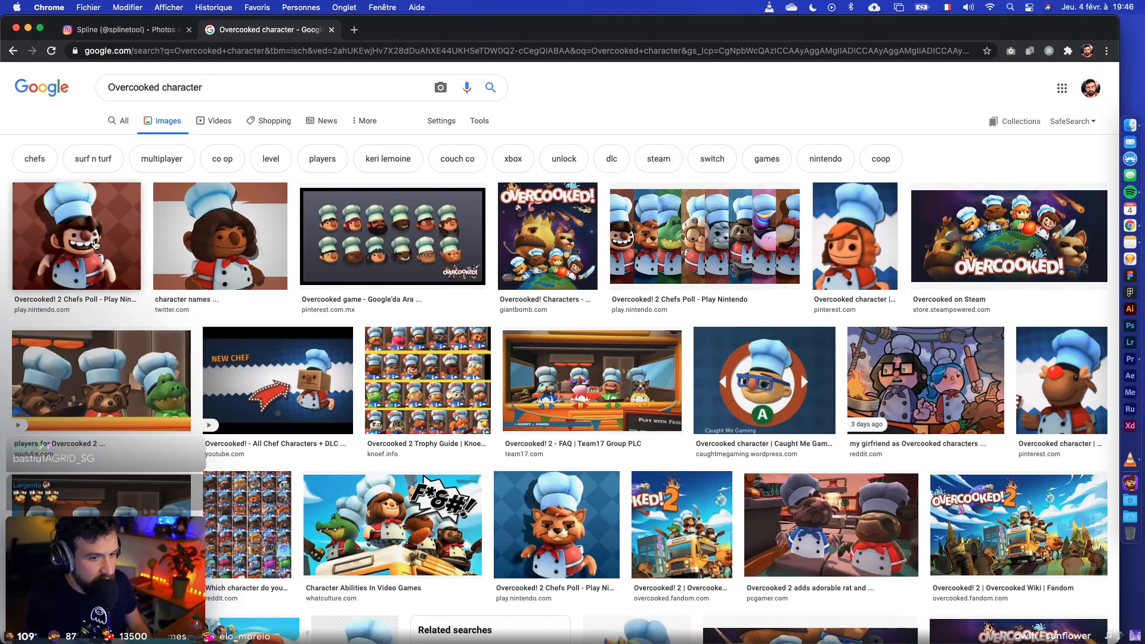
pyautogui.click(445, 360)
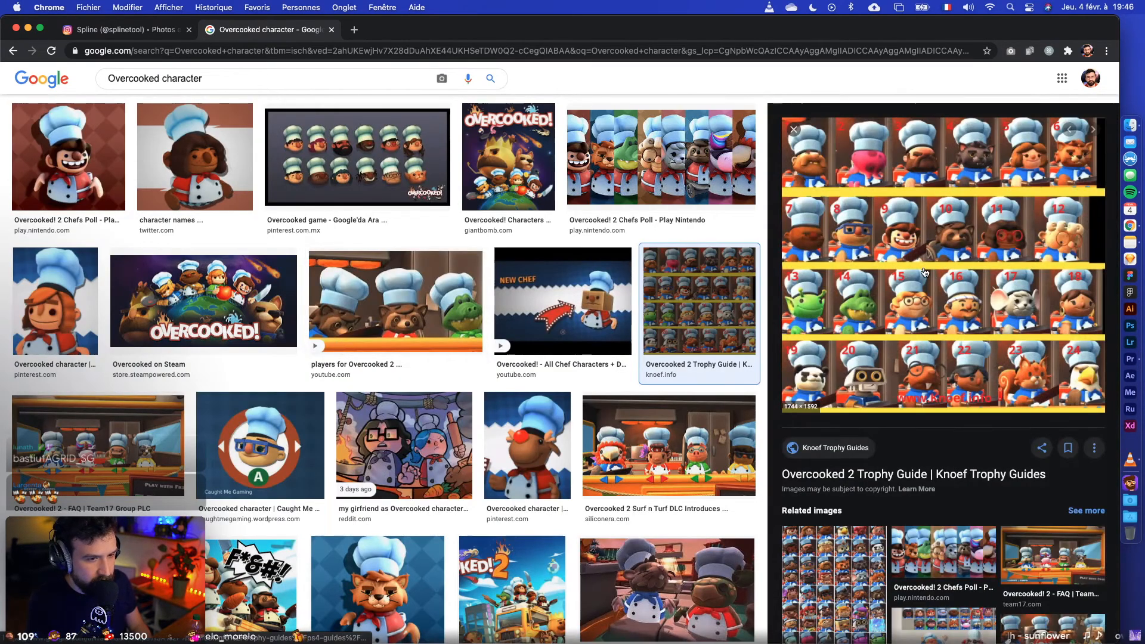
pyautogui.scroll(-2, 365, 505)
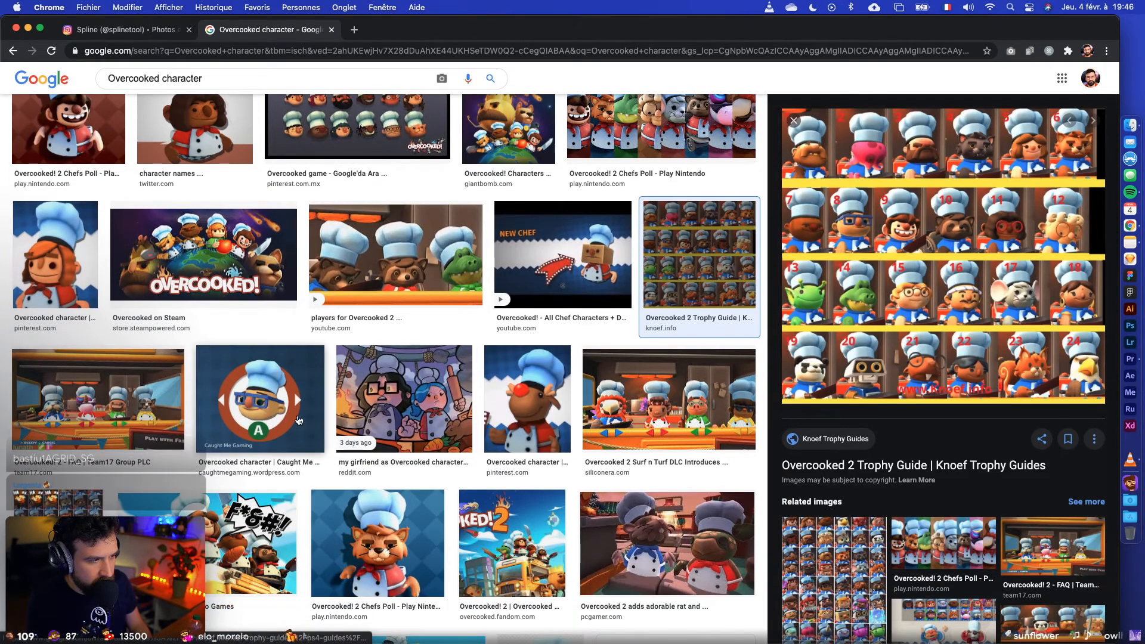
# Step: Open the Overcooked 2 Trophy Guide source page, skim through it and close it
pyautogui.click(891, 285)
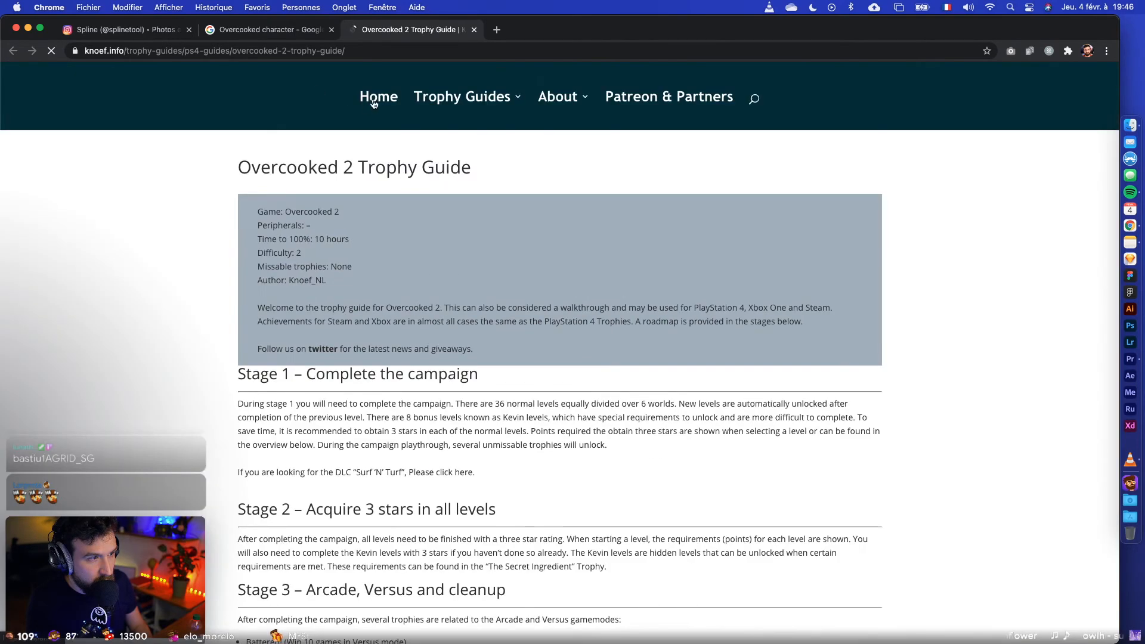
pyautogui.scroll(-15, 506, 440)
pyautogui.scroll(-15, 510, 439)
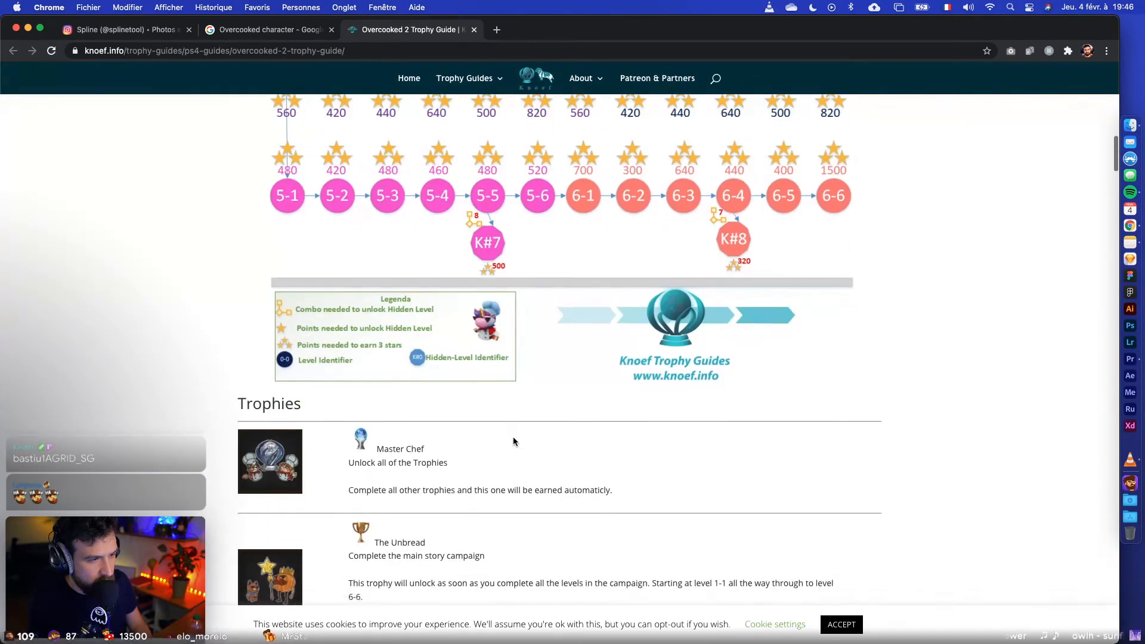
pyautogui.scroll(20, 517, 440)
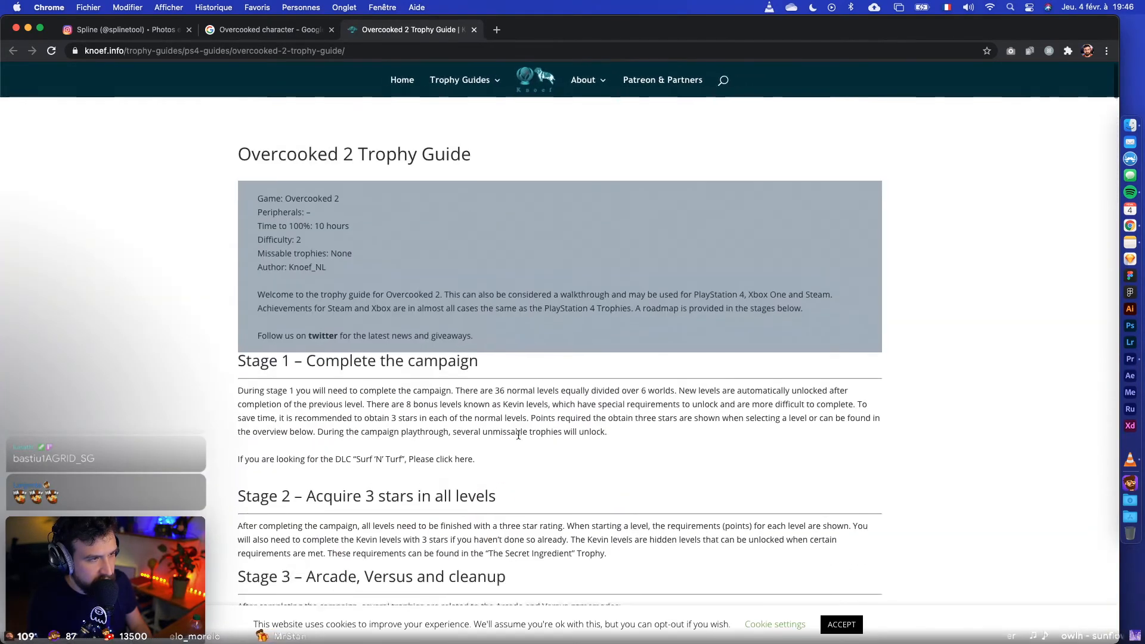
pyautogui.press('super+w')
# Step: Open the numbered chef line-up image in its own browser tab, enlarge it to full size and examine the characters
pyautogui.rightClick(842, 249)
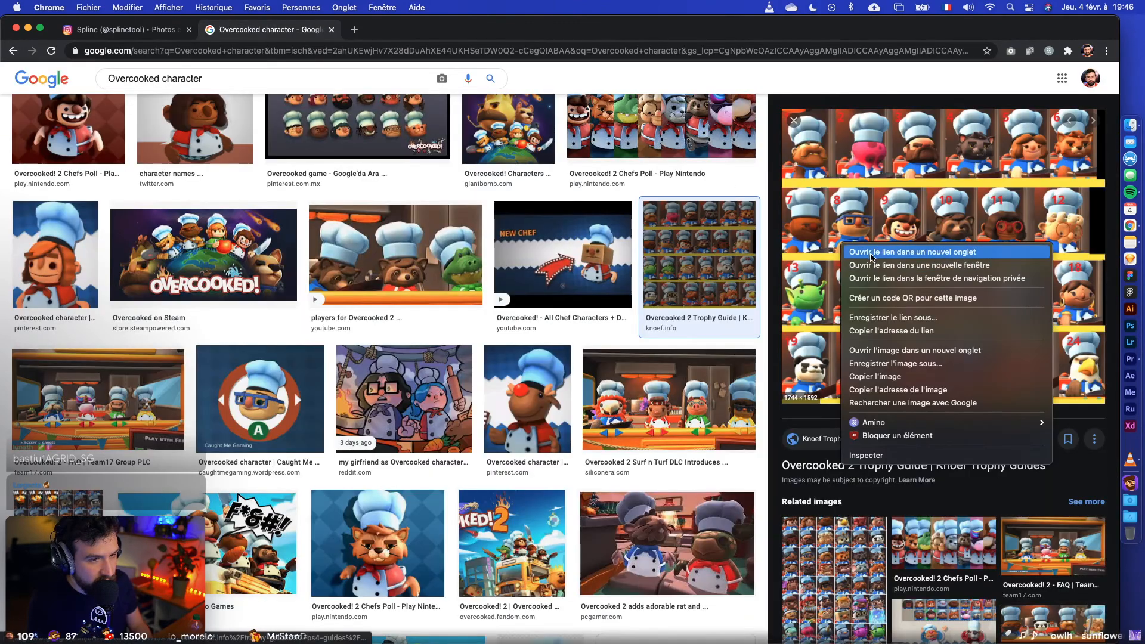
pyautogui.click(915, 350)
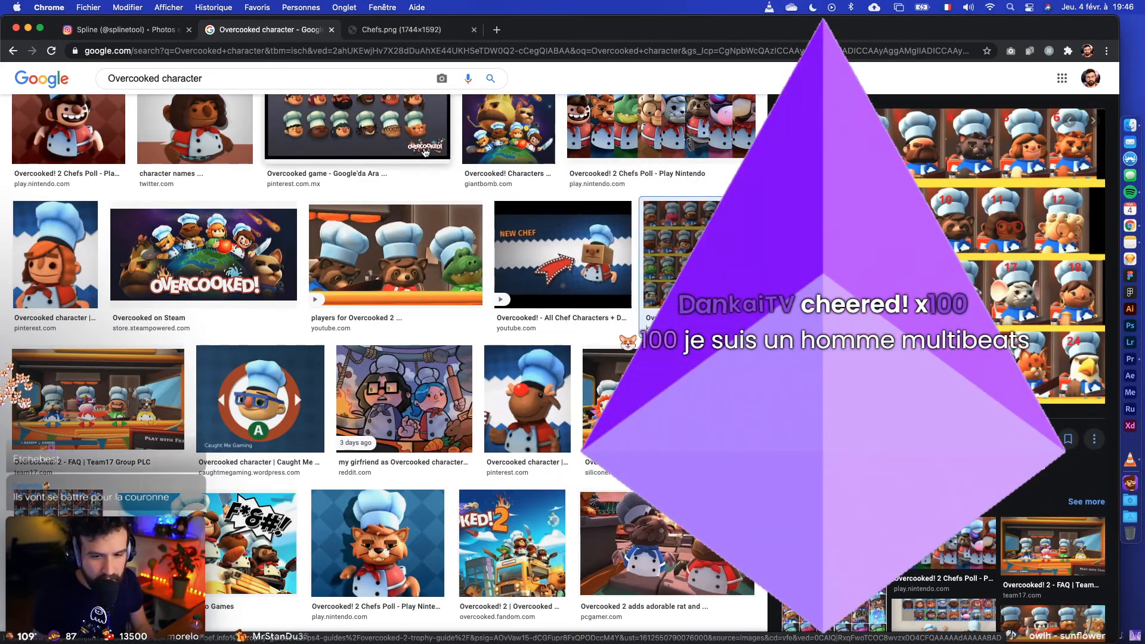
pyautogui.click(394, 30)
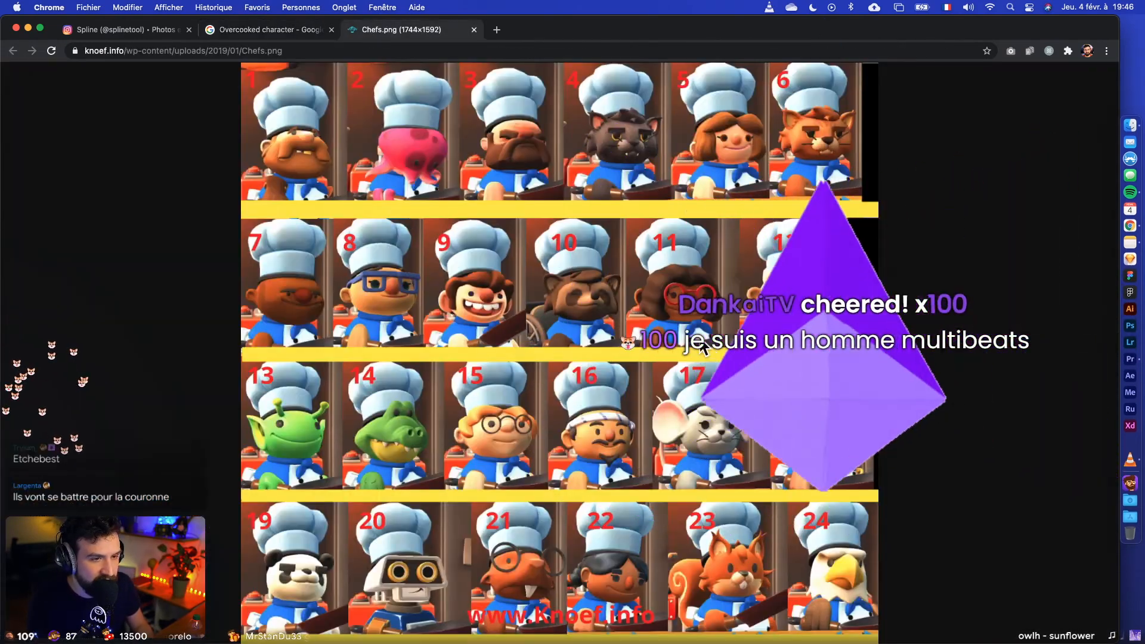
pyautogui.click(603, 325)
pyautogui.scroll(-5, 602, 326)
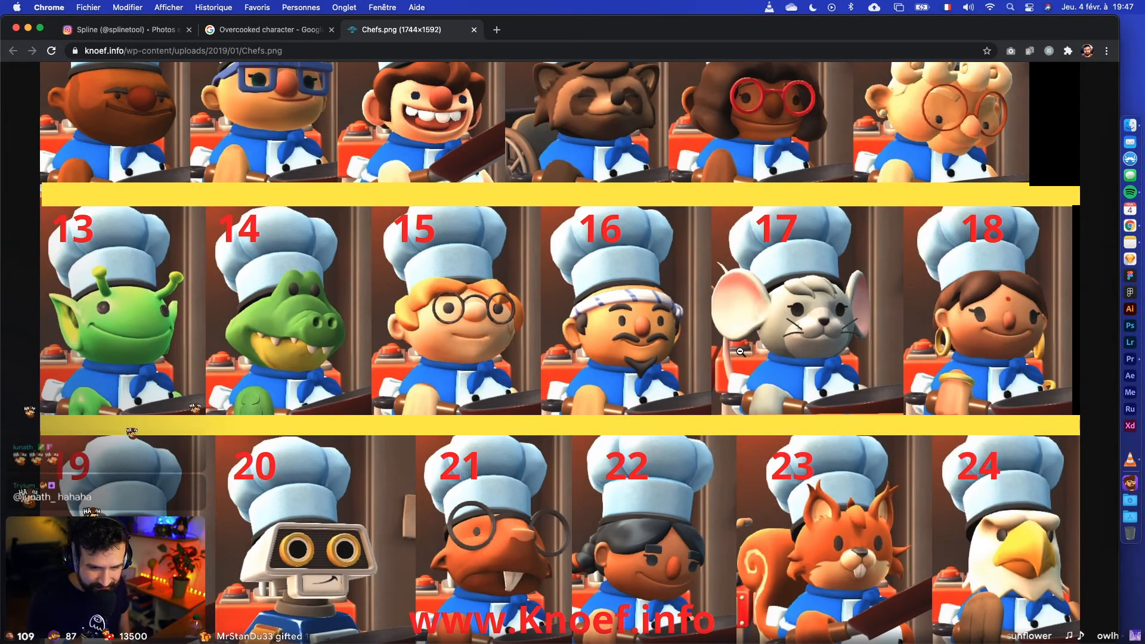
pyautogui.scroll(-1, 746, 345)
pyautogui.scroll(10, 537, 346)
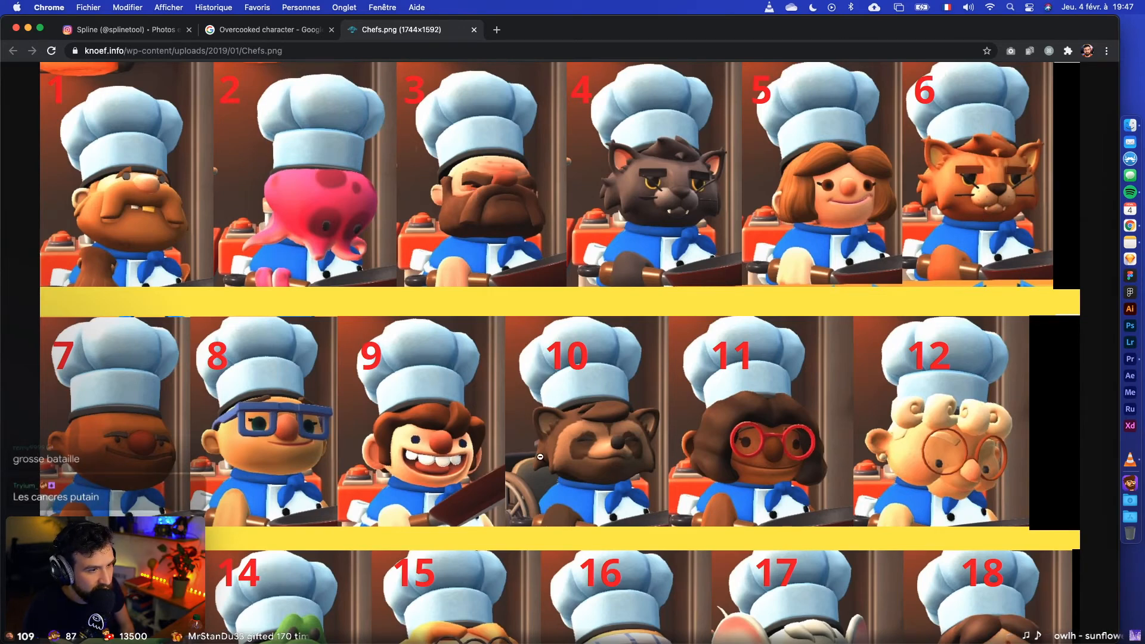
# Step: Compare all the numbered Overcooked chefs in the enlarged line-up, from the first row to the last
pyautogui.scroll(-2, 404, 480)
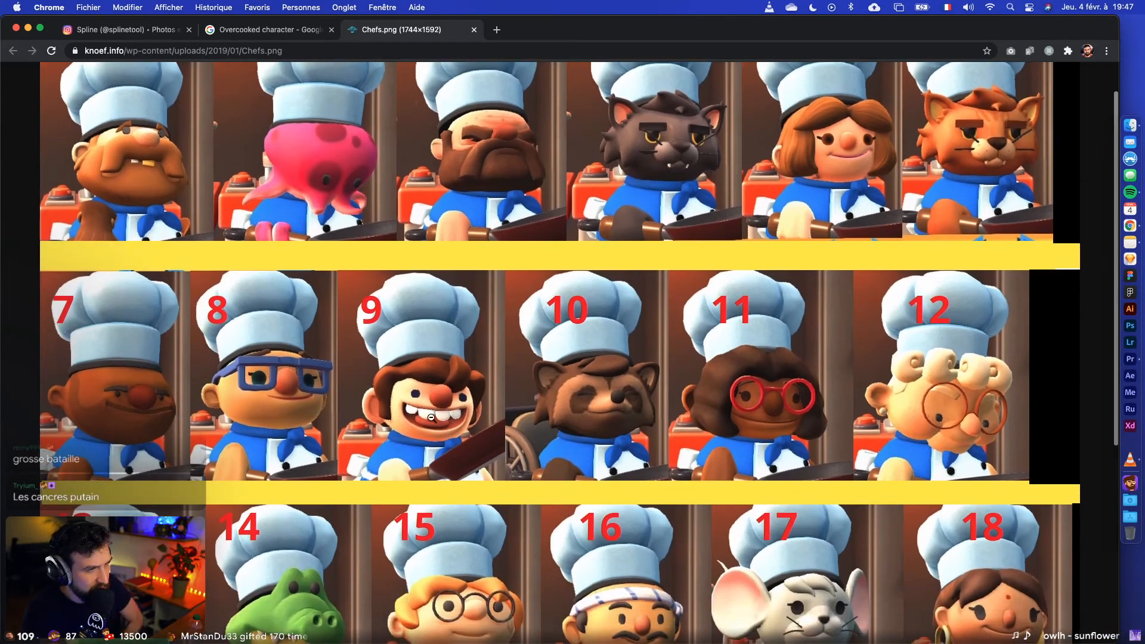
pyautogui.scroll(2, 417, 453)
pyautogui.scroll(-4, 430, 419)
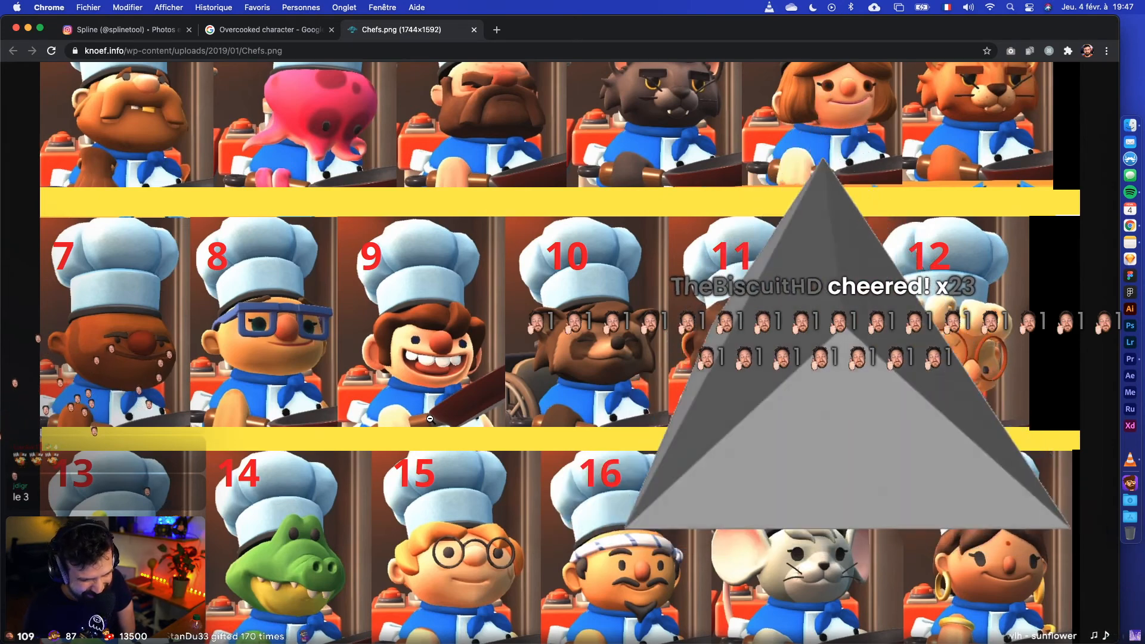
pyautogui.scroll(3, 430, 397)
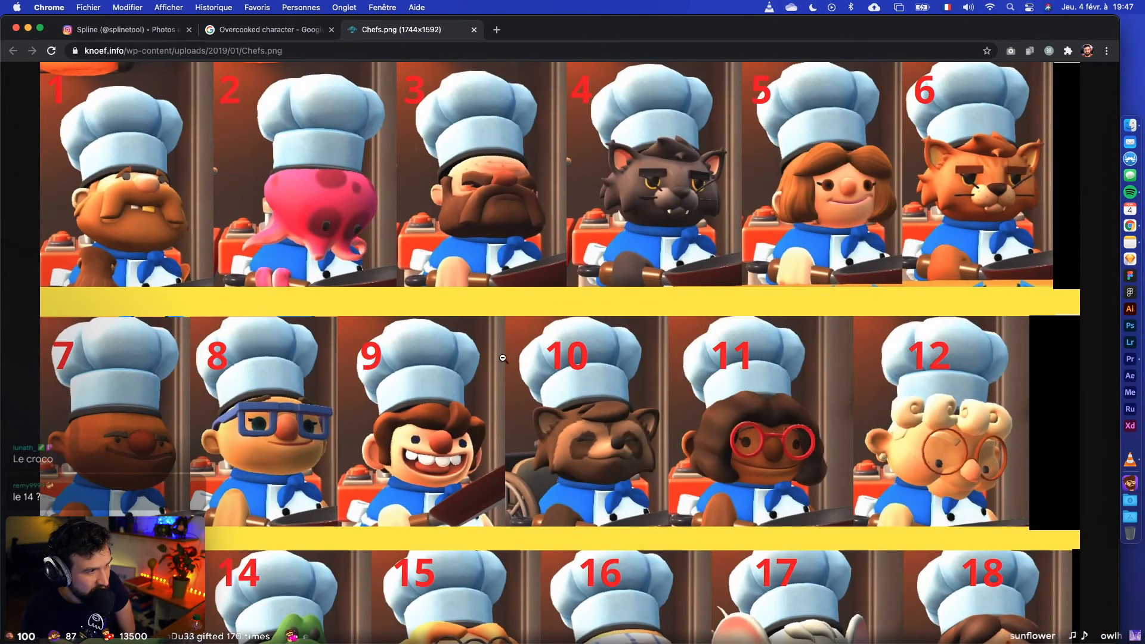
pyautogui.scroll(-5, 503, 358)
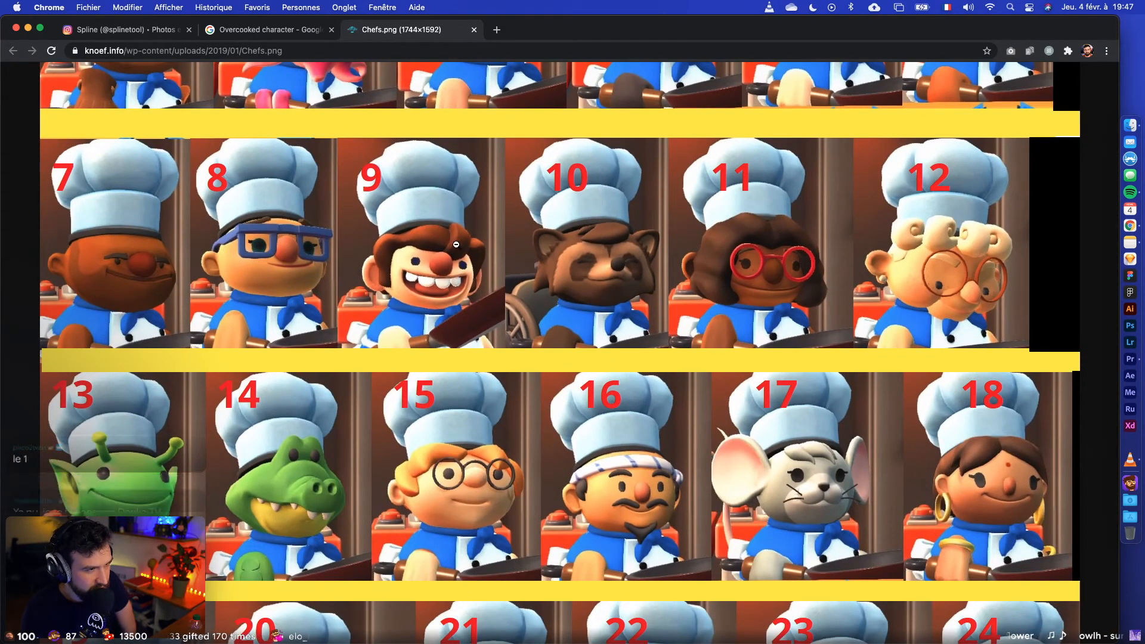
pyautogui.scroll(-5, 368, 374)
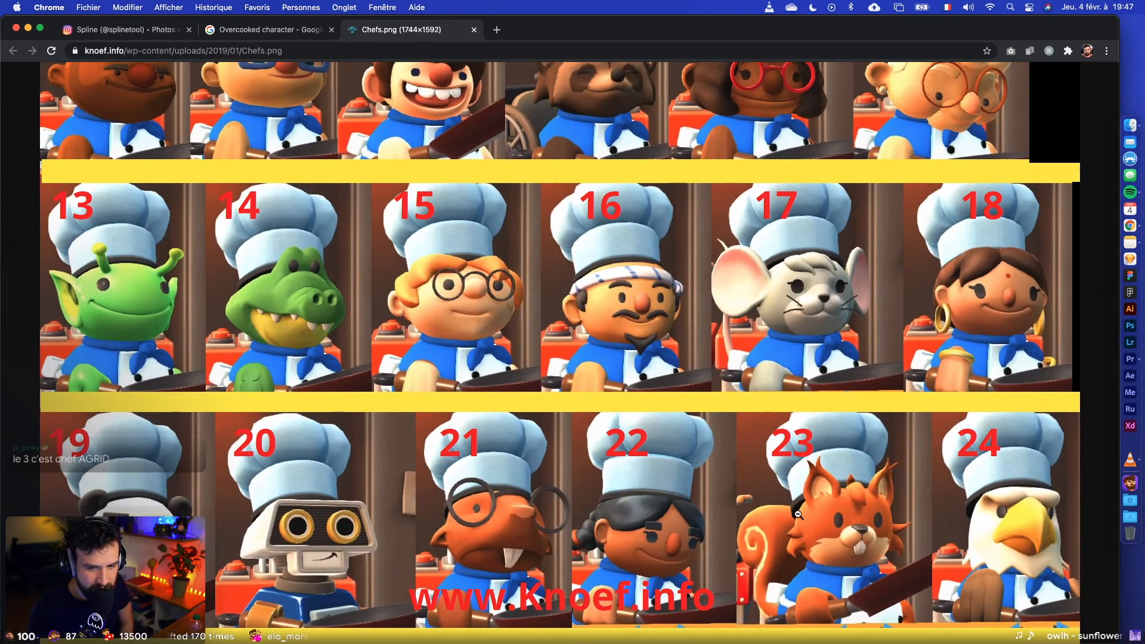
pyautogui.scroll(8, 788, 514)
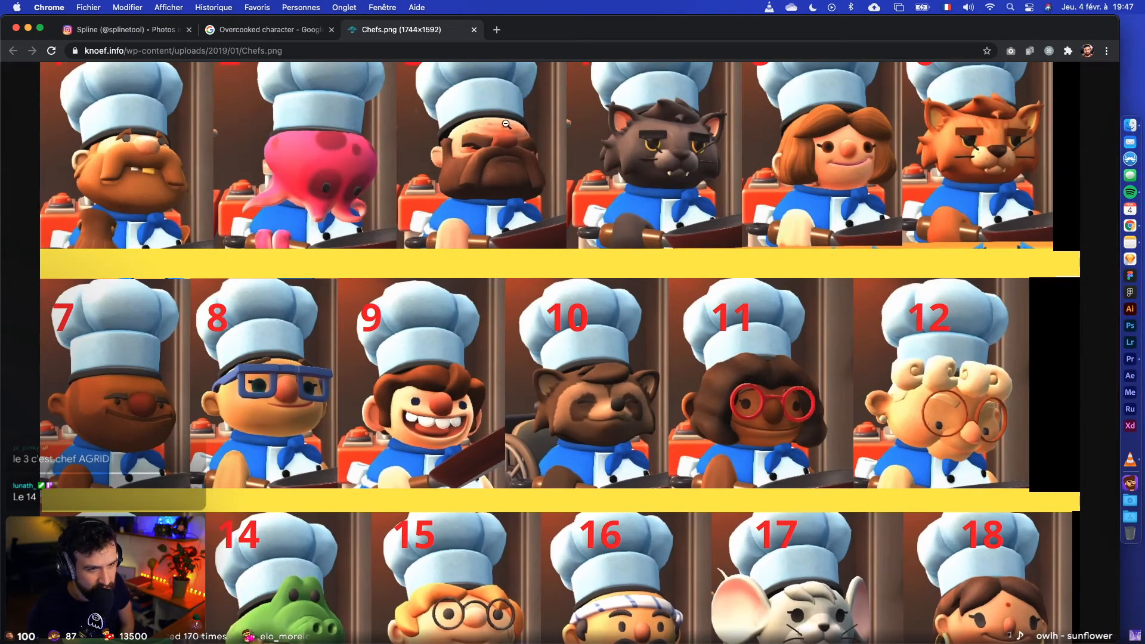
pyautogui.scroll(-5, 519, 183)
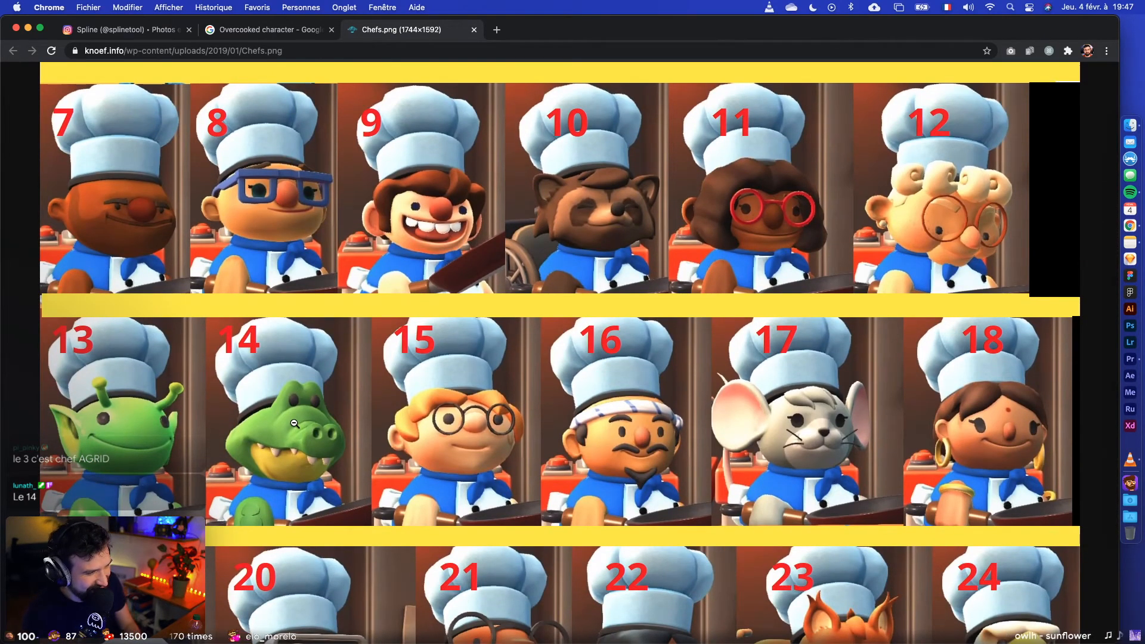
# Step: Enlarge the crocodile chef number 14, examine its head, teeth and hat up close, and restore the line-up view
pyautogui.click(295, 424)
pyautogui.hscroll(-3, 180, 451)
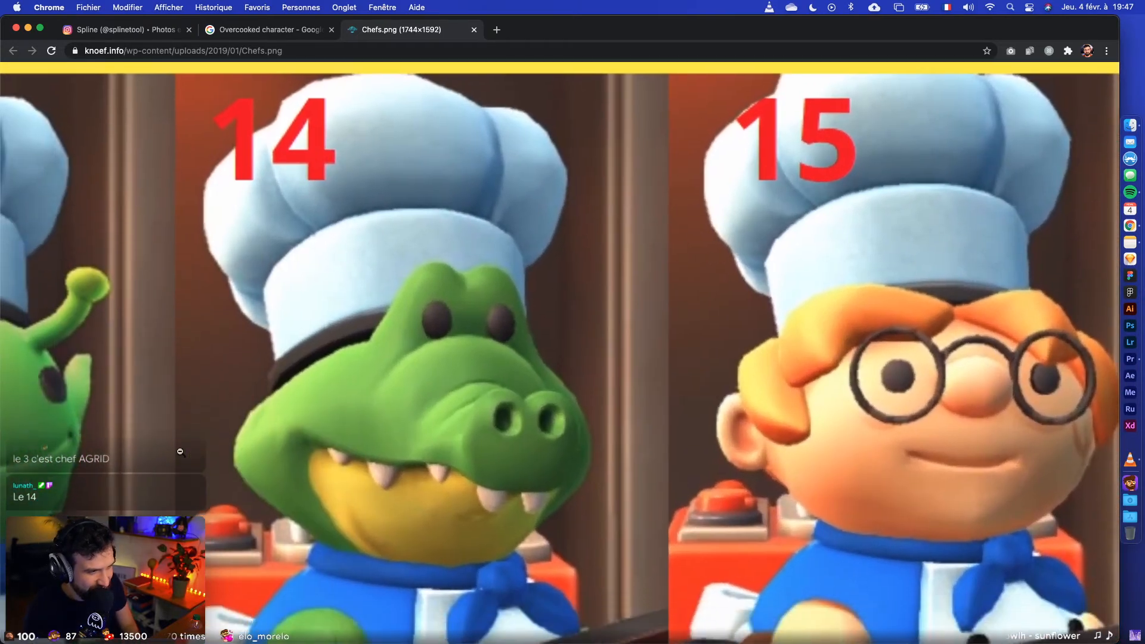
pyautogui.hscroll(-3, 180, 452)
pyautogui.hscroll(-2, 180, 452)
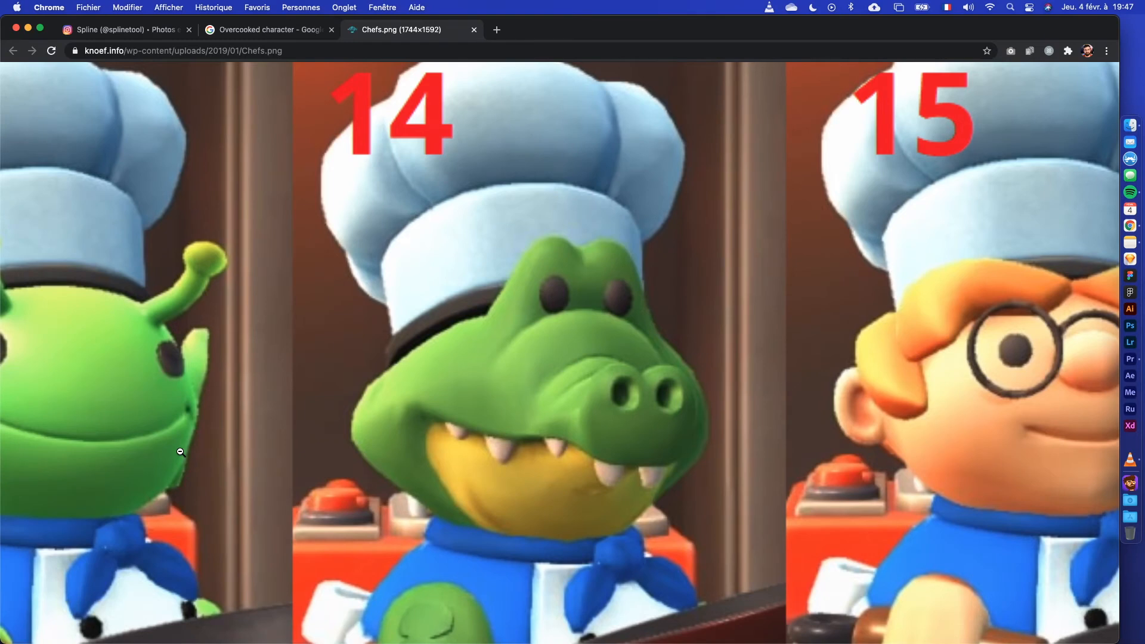
pyautogui.hscroll(-3, 181, 451)
pyautogui.scroll(-2, 180, 451)
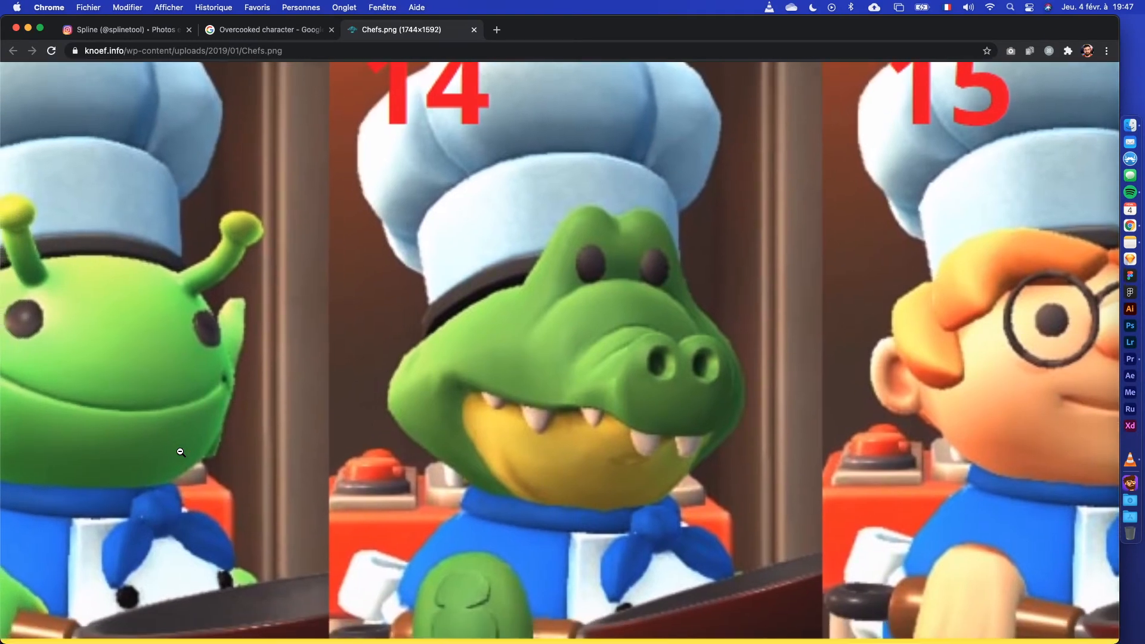
pyautogui.scroll(-2, 180, 451)
pyautogui.hscroll(-1, 180, 452)
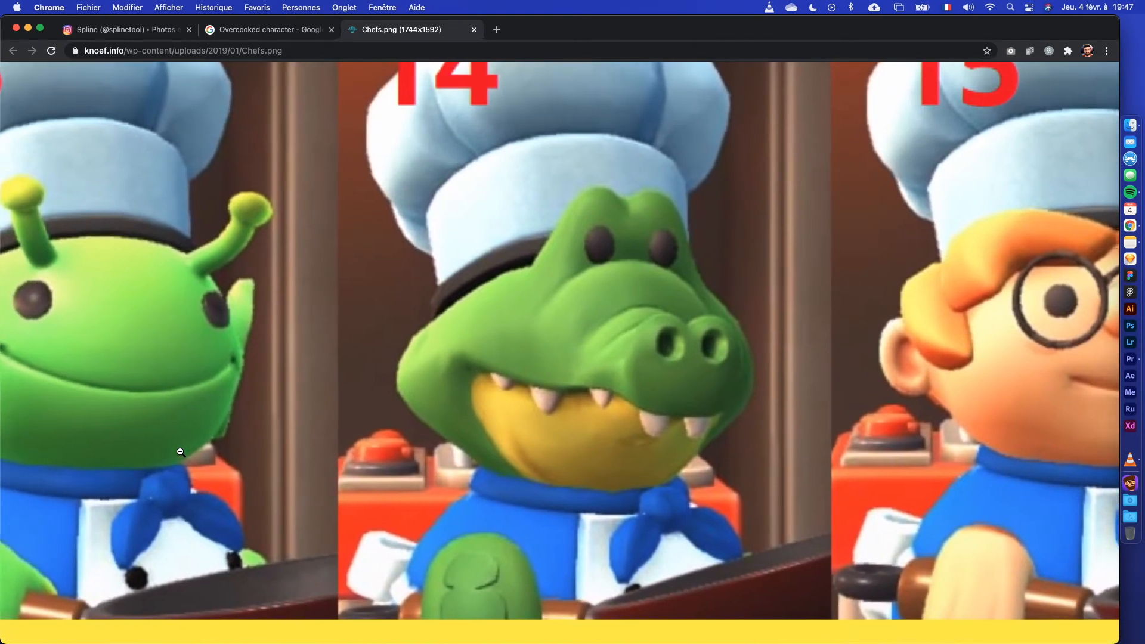
pyautogui.hscroll(1, 180, 452)
pyautogui.hscroll(-2, 180, 451)
pyautogui.hscroll(1, 180, 451)
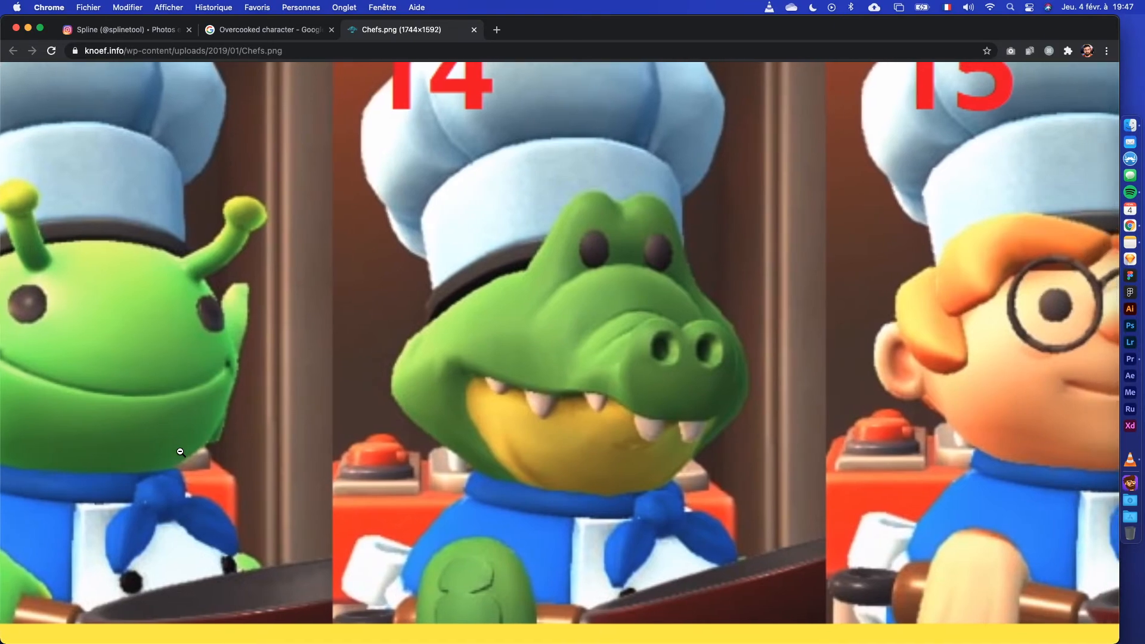
pyautogui.scroll(-2, 180, 451)
pyautogui.hscroll(1, 180, 451)
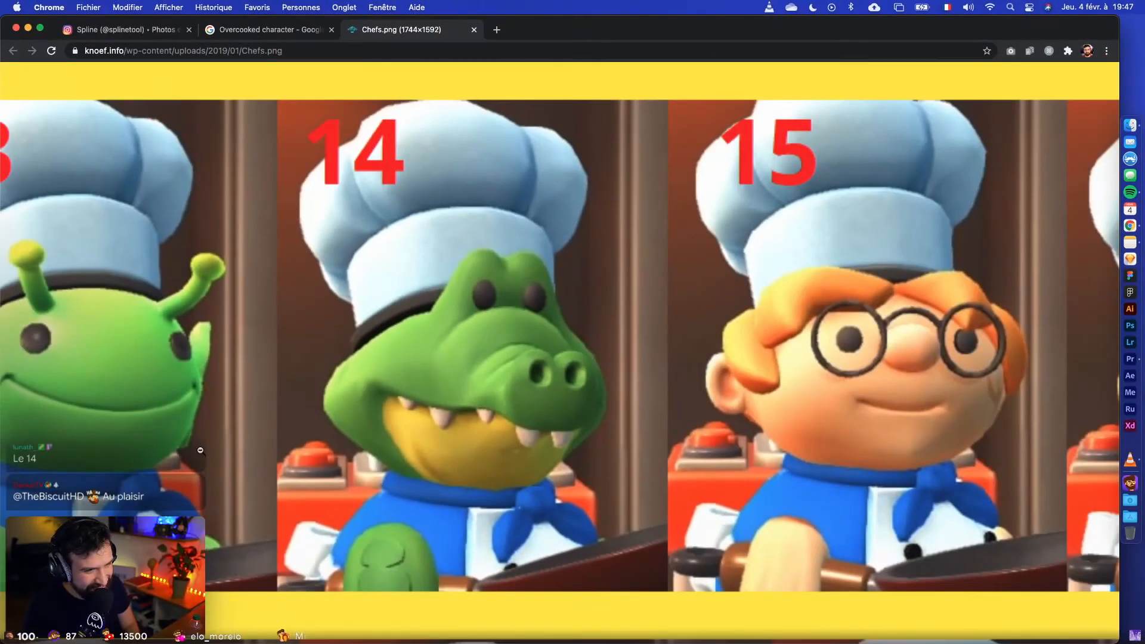
pyautogui.keyDown('ctrl'); pyautogui.scroll(-5, 201, 450); pyautogui.keyUp('ctrl')
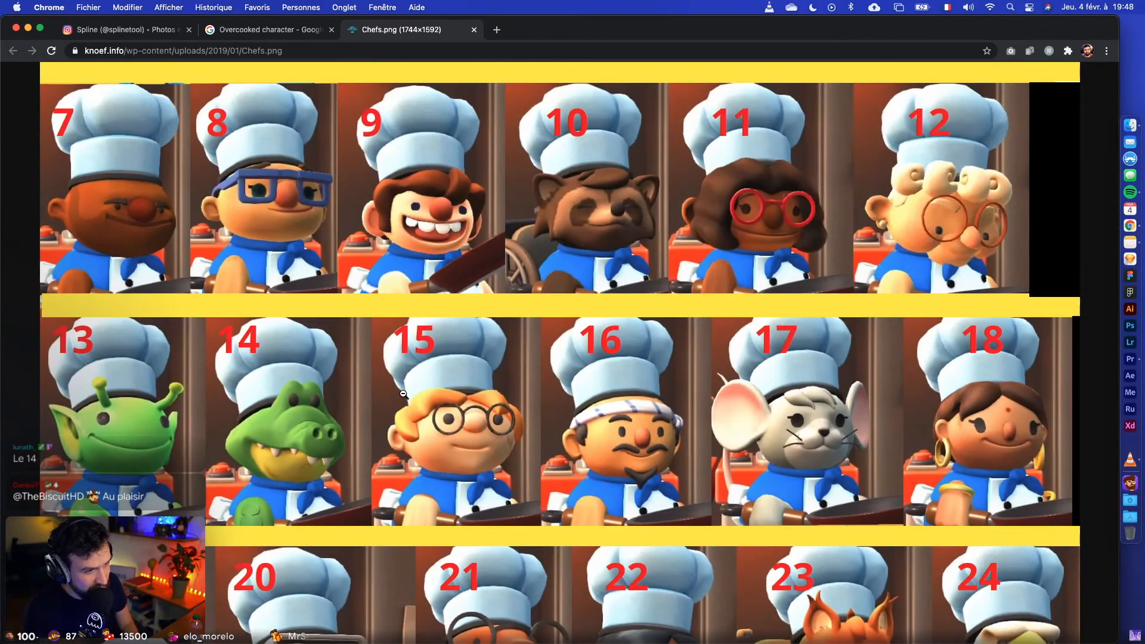
# Step: Take a closer look at the blond chef with round glasses, number 15, and skim the remaining rows again
pyautogui.keyDown('ctrl'); pyautogui.scroll(5, 445, 422); pyautogui.keyUp('ctrl')
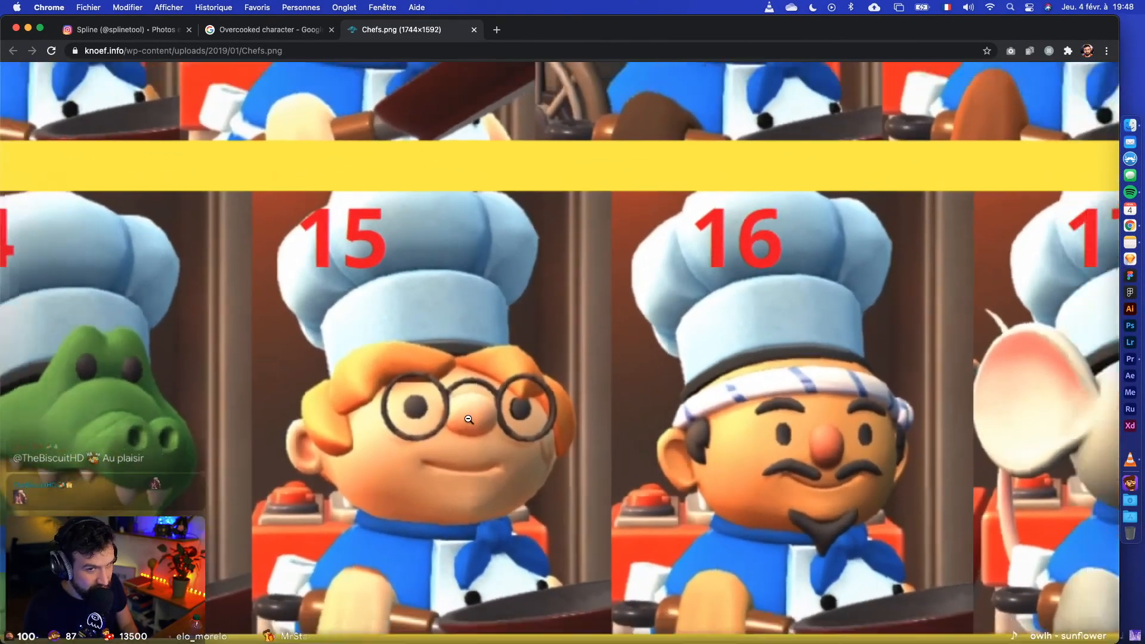
pyautogui.keyDown('ctrl'); pyautogui.scroll(-5, 466, 422); pyautogui.keyUp('ctrl')
pyautogui.scroll(-4, 466, 422)
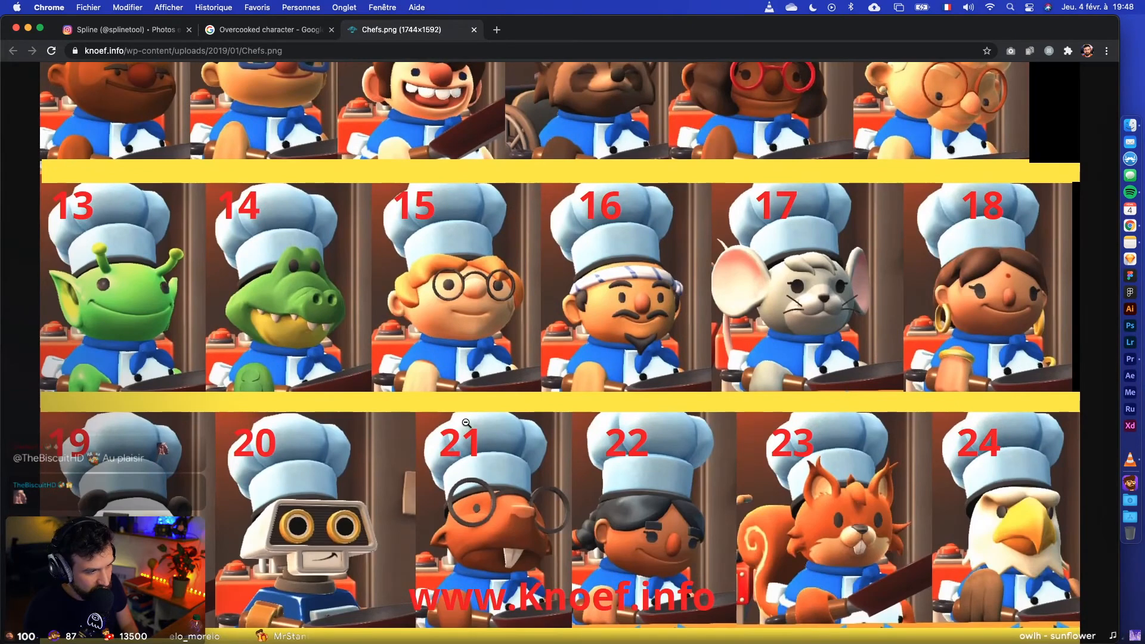
pyautogui.scroll(10, 467, 424)
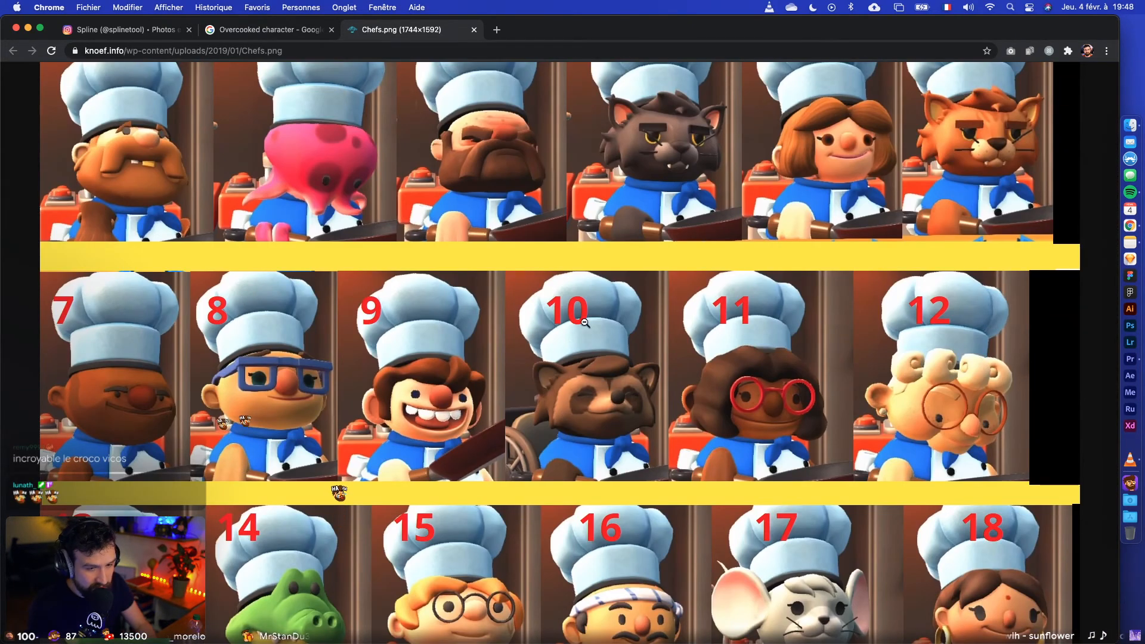
# Step: Go to the empty desktop, search the Mac for Spline and launch it
pyautogui.hotkey('ctrl', 'Right')
pyautogui.click(1010, 8)
pyautogui.write('S')
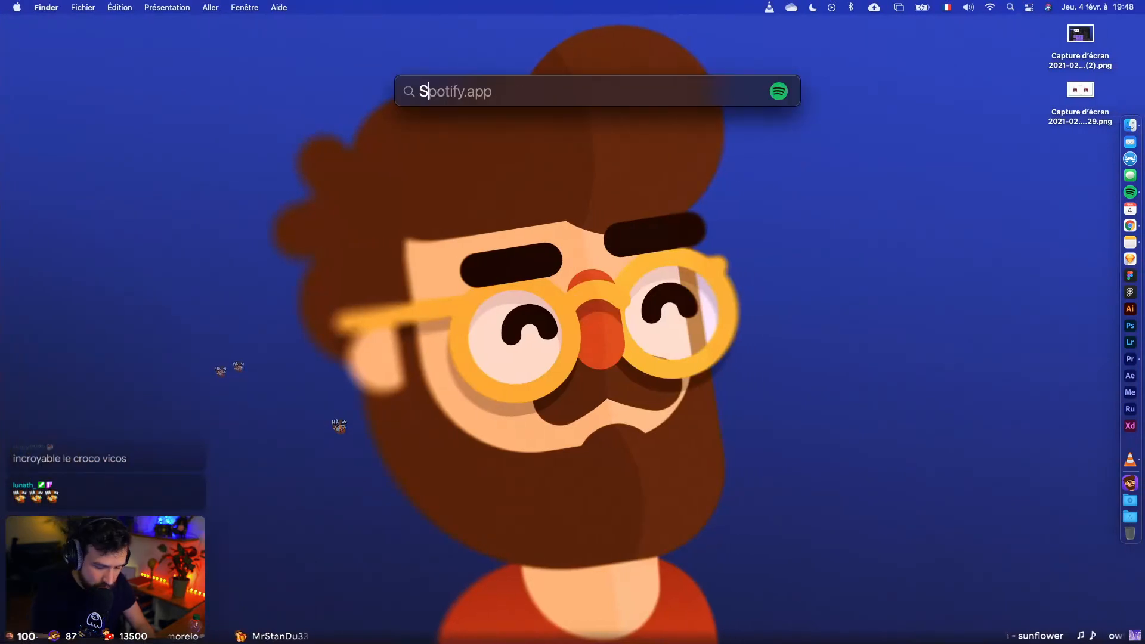
pyautogui.write('pline')
pyautogui.press('Return')
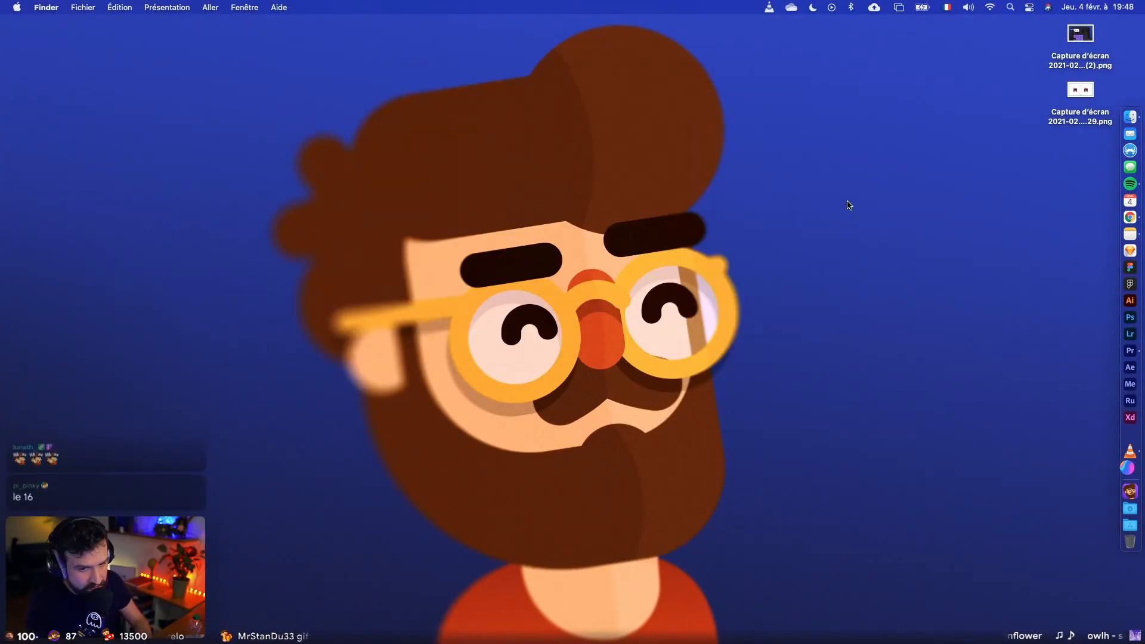
# Step: Return to the chef line-up in Chrome and examine the moustached chef number 16 up close, along with its neighbours
pyautogui.hotkey('ctrl', 'Left')
pyautogui.scroll(-3, 716, 311)
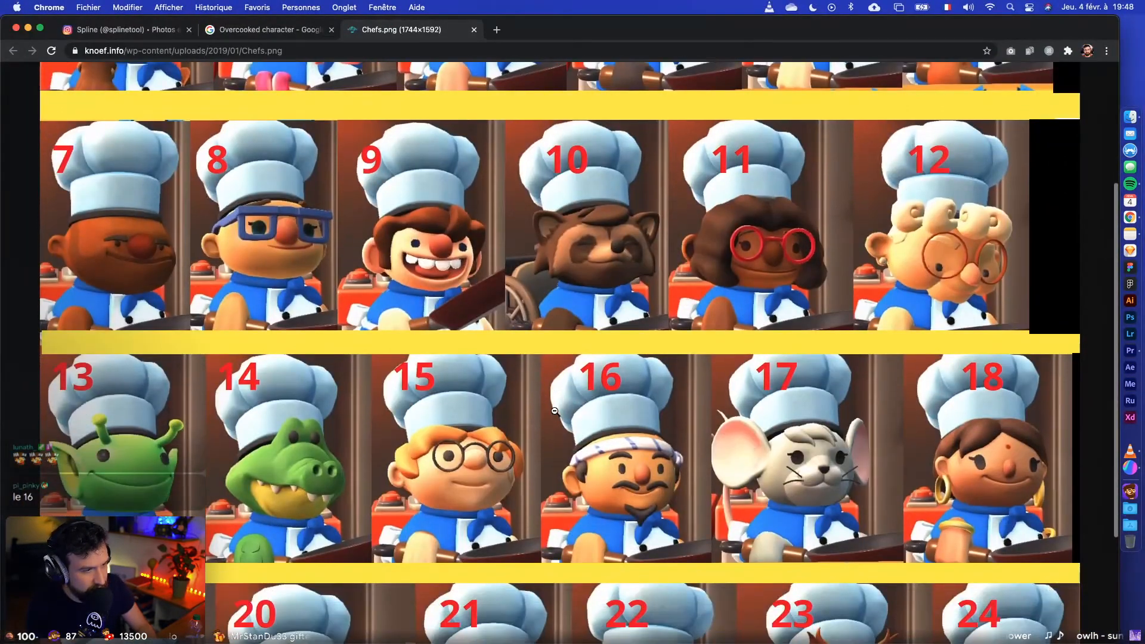
pyautogui.keyDown('ctrl'); pyautogui.scroll(5, 656, 482); pyautogui.keyUp('ctrl')
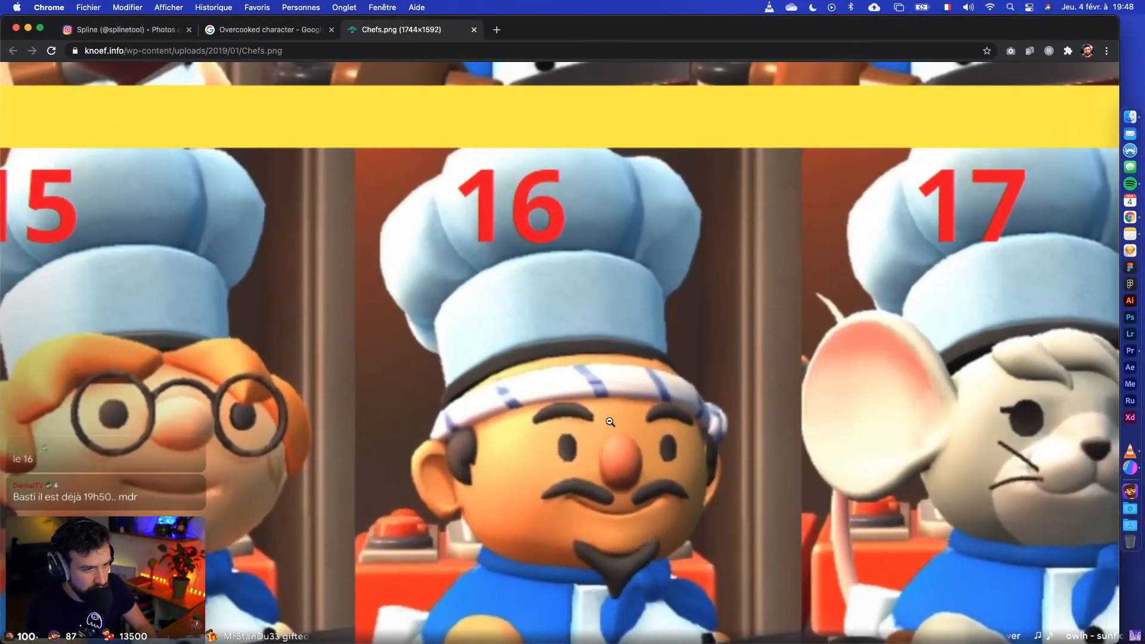
pyautogui.keyDown('ctrl'); pyautogui.scroll(1, 611, 438); pyautogui.keyUp('ctrl')
pyautogui.scroll(-1, 611, 438)
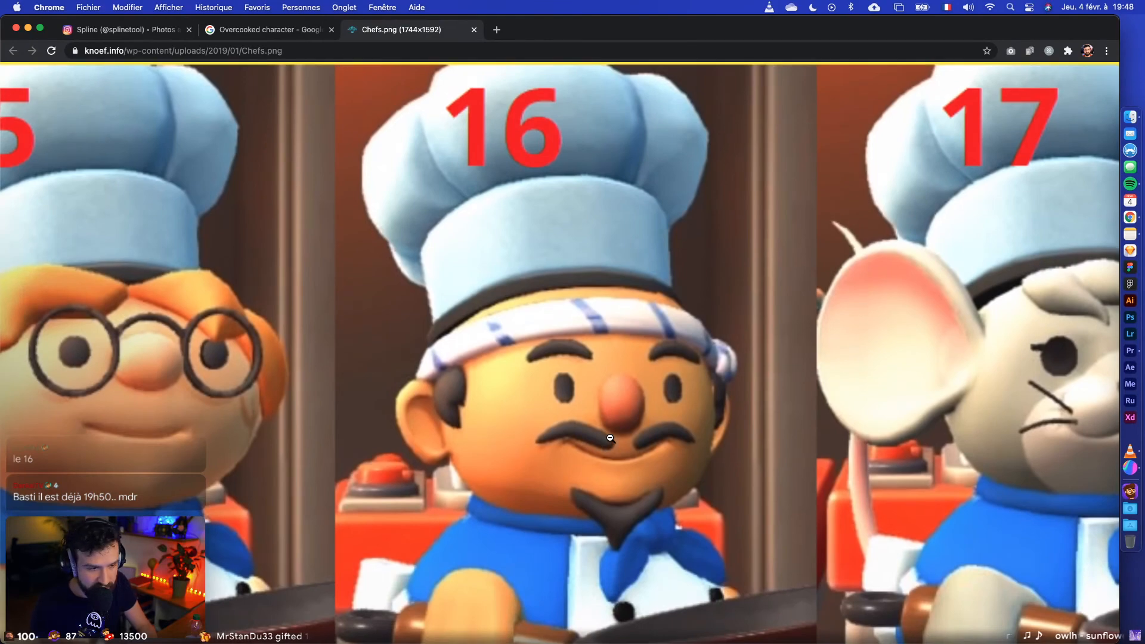
pyautogui.keyDown('ctrl'); pyautogui.scroll(-5, 610, 437); pyautogui.keyUp('ctrl')
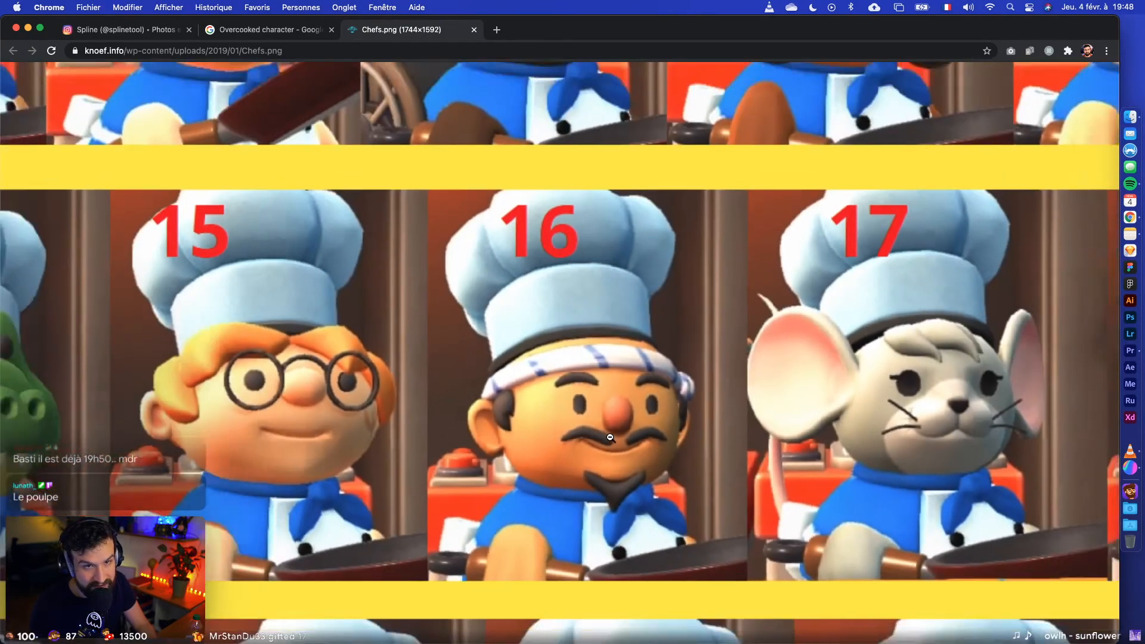
pyautogui.scroll(-3, 611, 439)
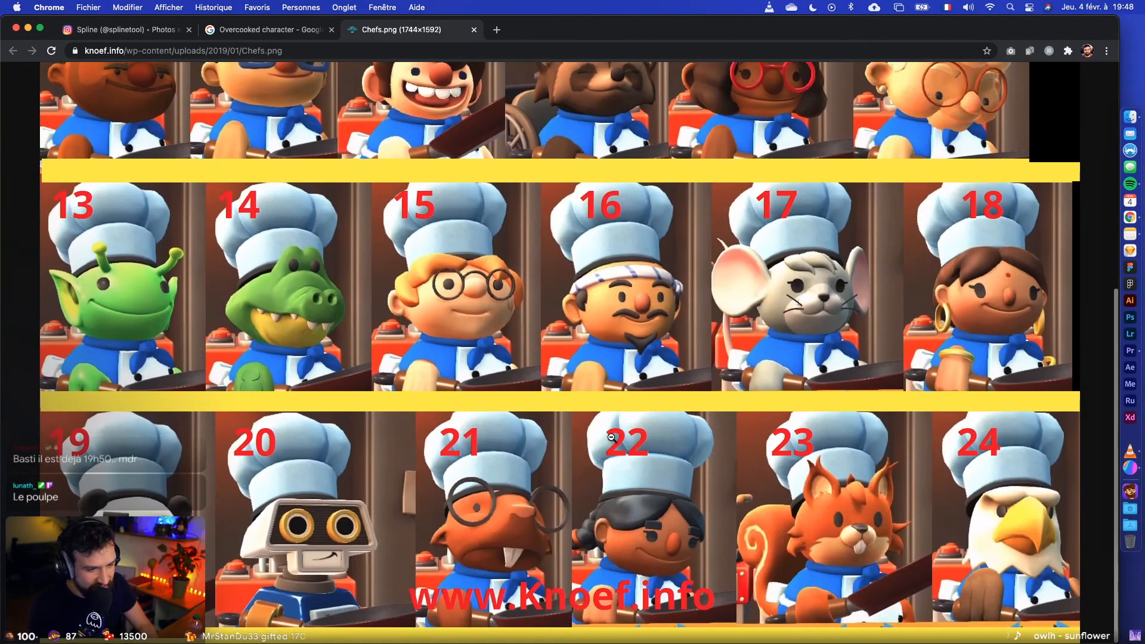
# Step: Switch to Spline and open the Sapin file from the saved files
pyautogui.press('super+Tab')
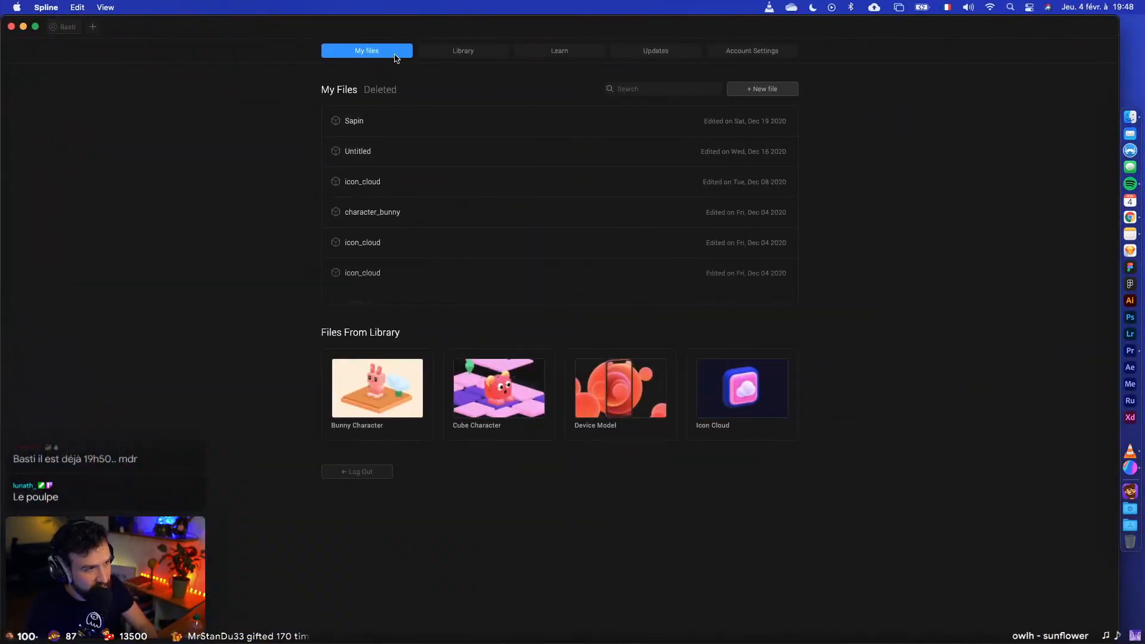
pyautogui.click(361, 122)
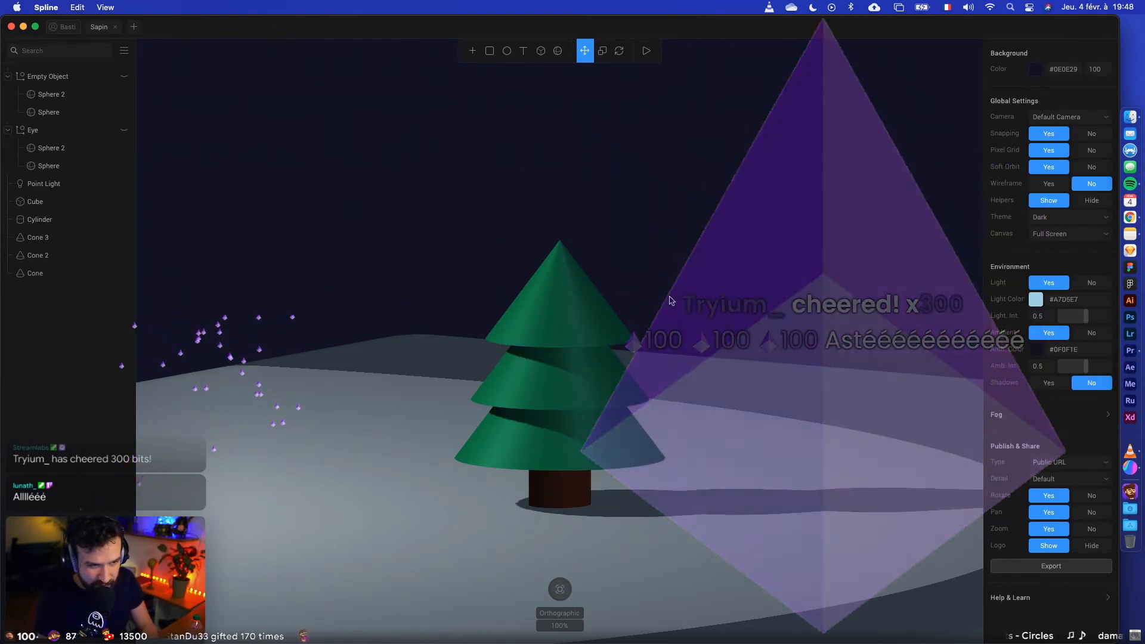
pyautogui.moveTo(738, 230); pyautogui.dragTo(901, 146)
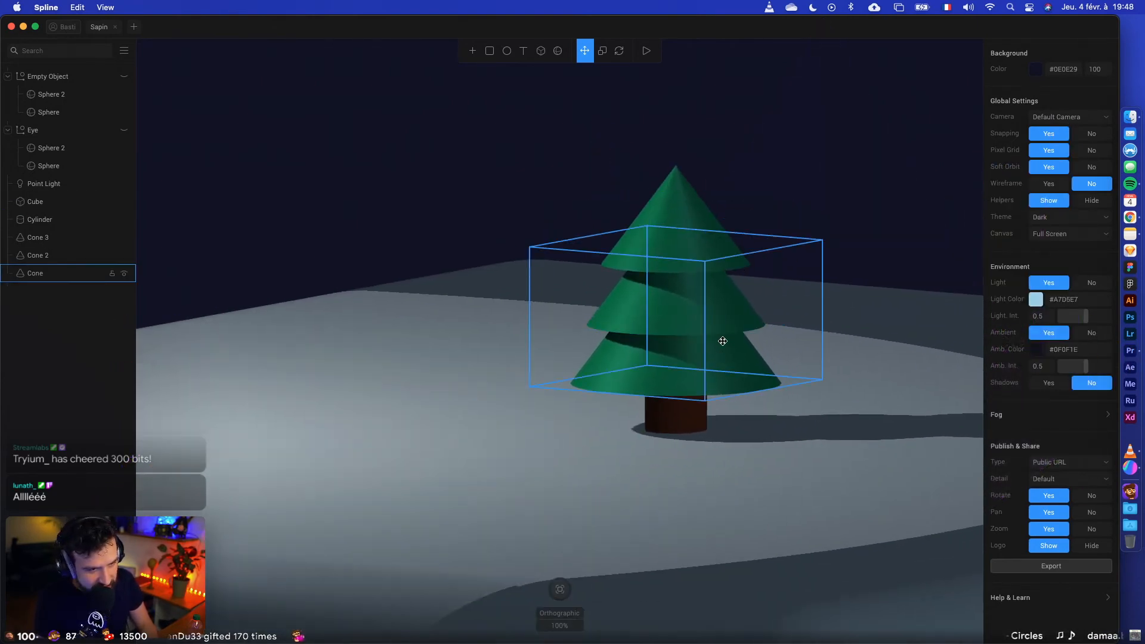
pyautogui.keyDown('alt'); pyautogui.moveTo(723, 340); pyautogui.dragTo(718, 312); pyautogui.keyUp('alt')
pyautogui.press('super+z')
pyautogui.scroll(1, 822, 455)
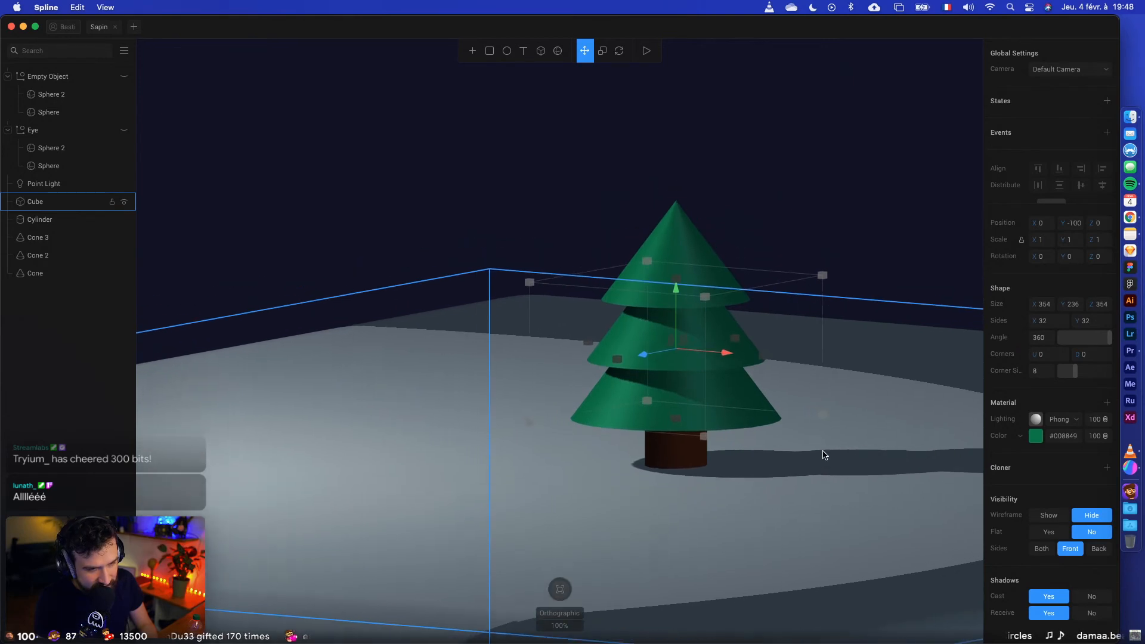
pyautogui.scroll(-1, 822, 456)
pyautogui.scroll(1, 829, 466)
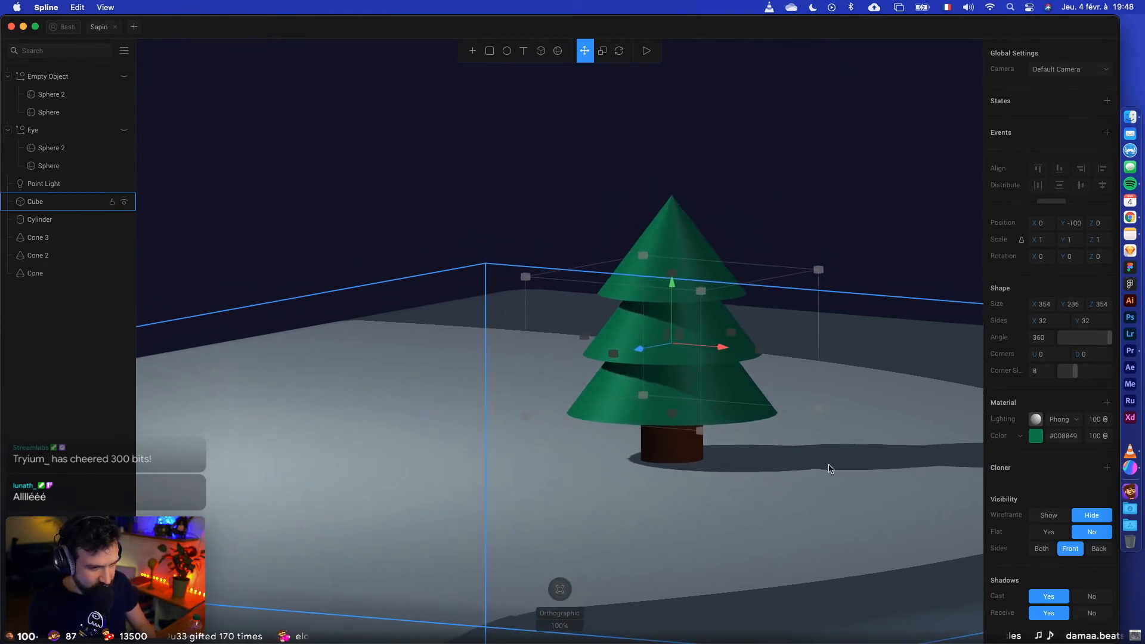
# Step: Make two duplicates of the large grey ground cube beneath the fir tree
pyautogui.click(829, 468)
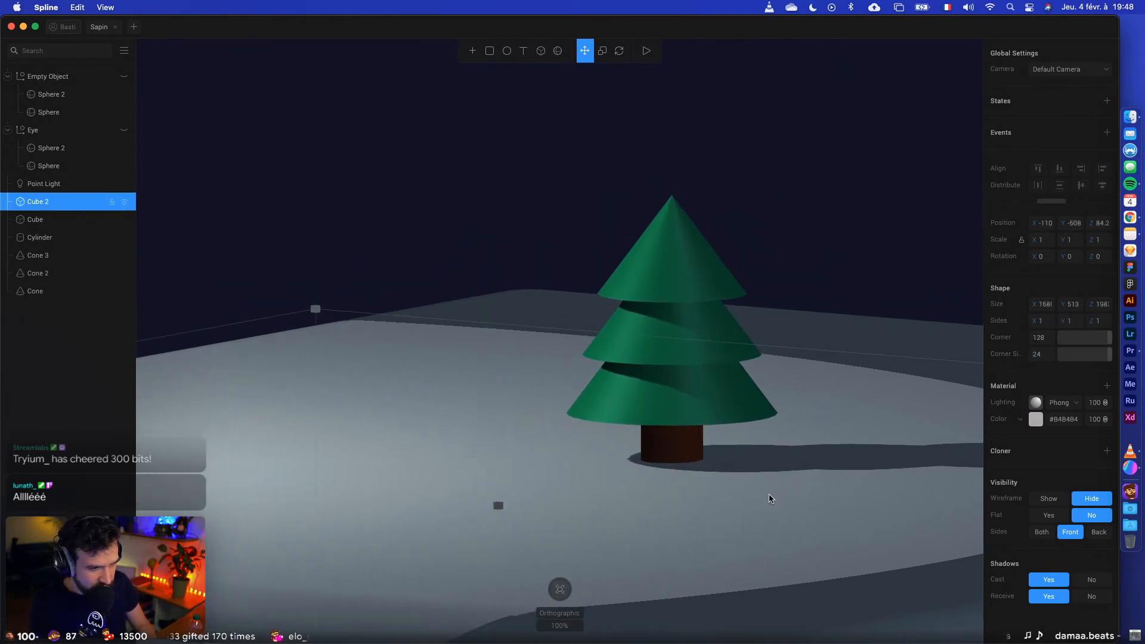
pyautogui.scroll(5, 769, 497)
pyautogui.press('super+d')
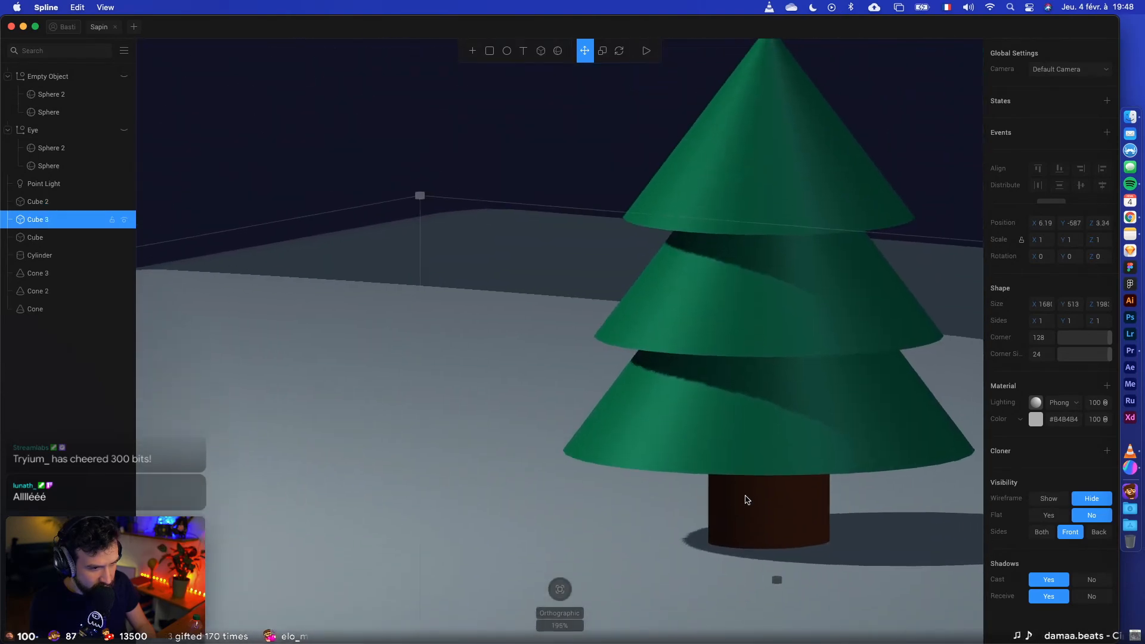
# Step: Look over the fir tree scene from above and from the side, and create a new blank file
pyautogui.scroll(-10, 775, 540)
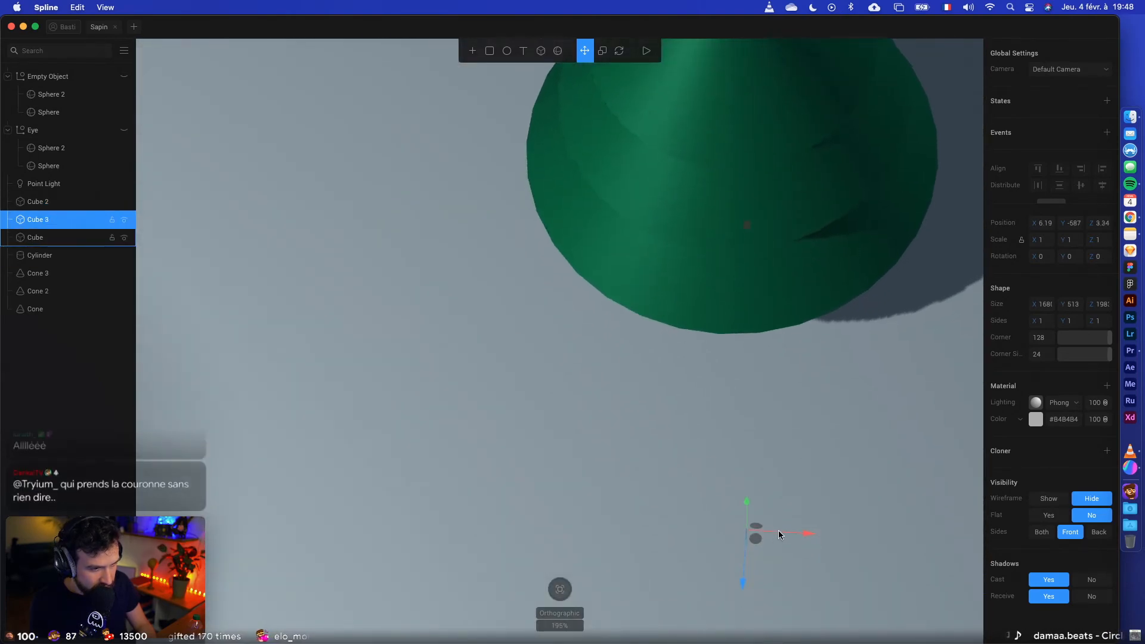
pyautogui.scroll(-10, 779, 530)
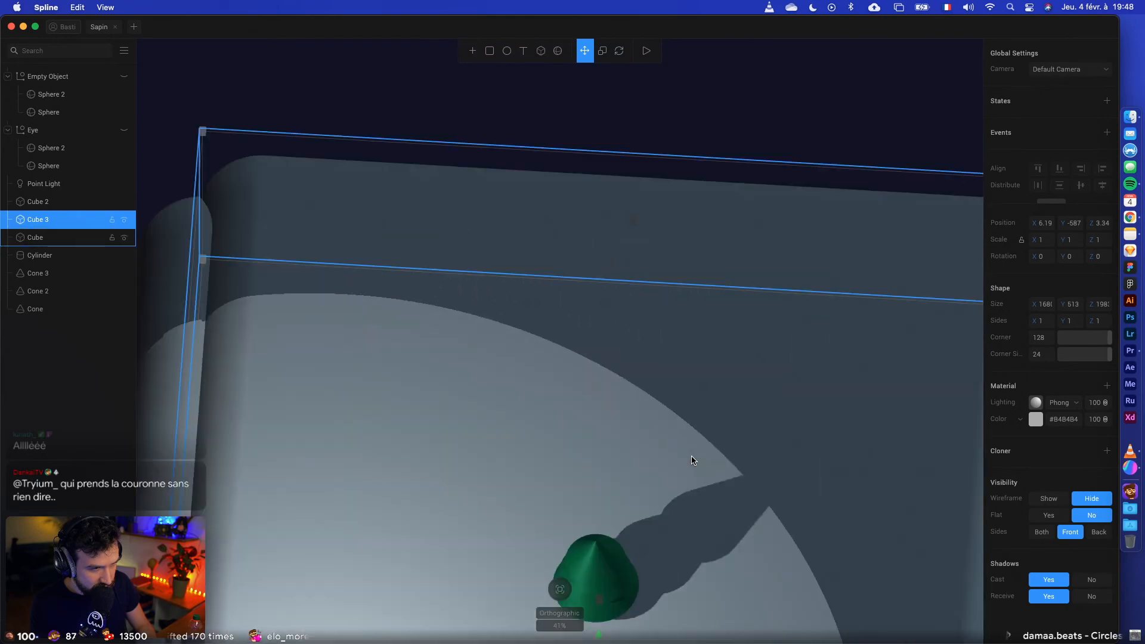
pyautogui.scroll(-10, 692, 461)
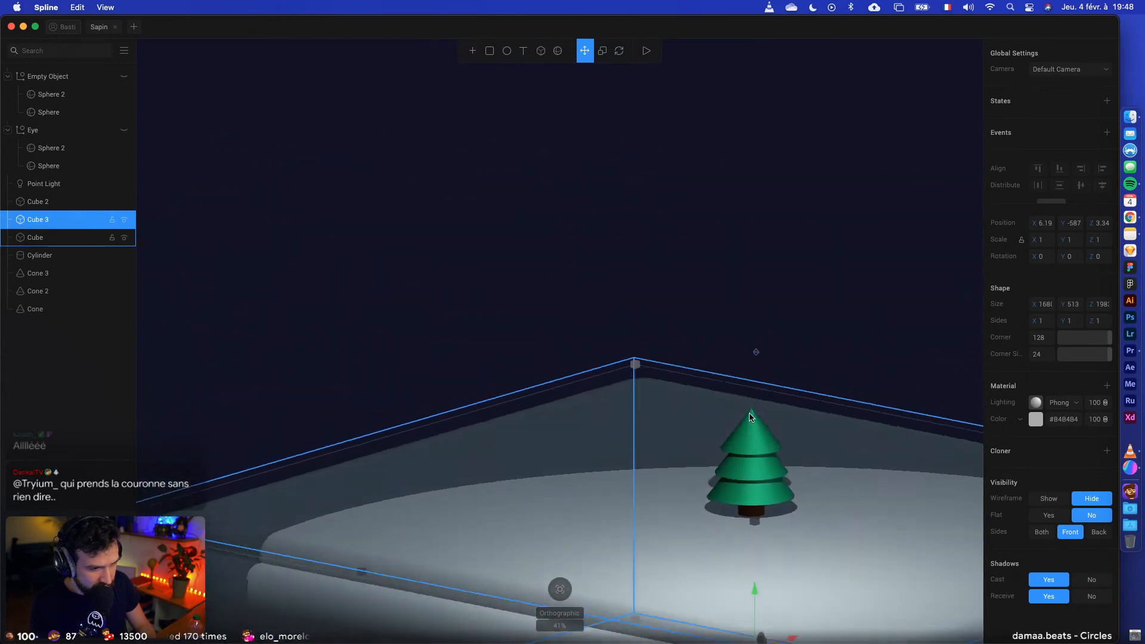
pyautogui.scroll(-3, 750, 418)
pyautogui.click(133, 27)
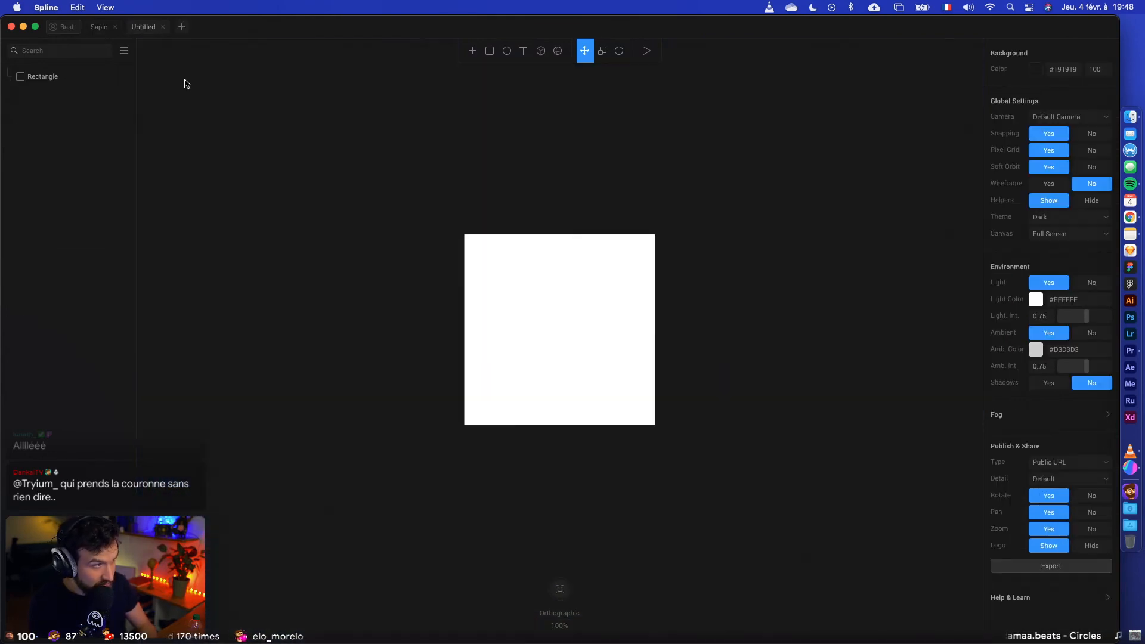
# Step: Delete the default rectangle and create a sphere about 287 units in diameter for the head
pyautogui.click(518, 303)
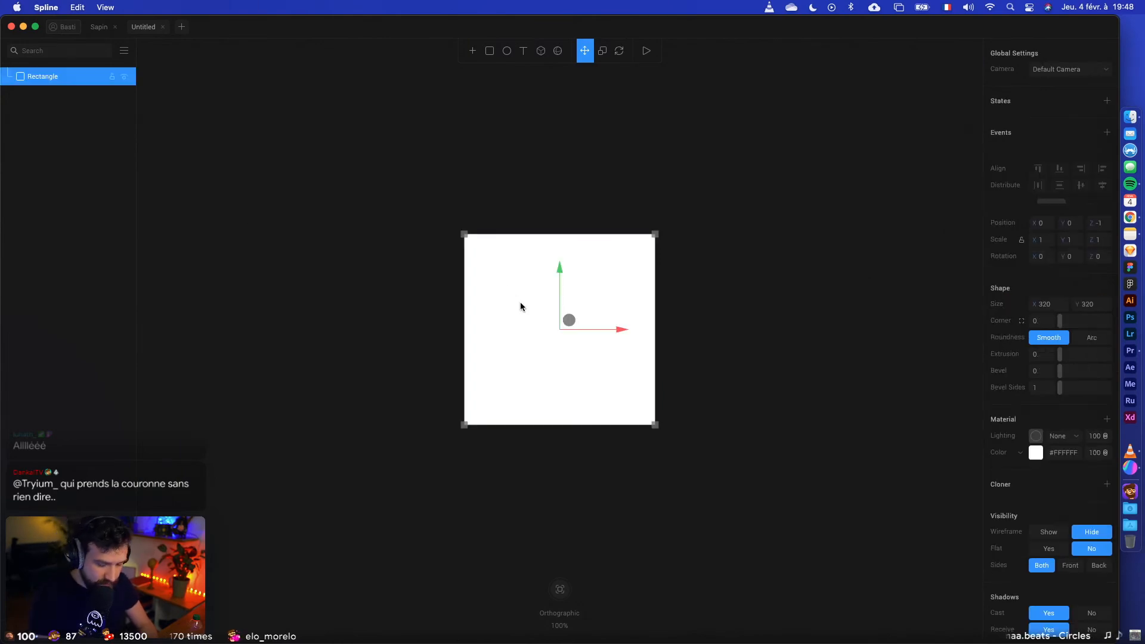
pyautogui.press('Delete')
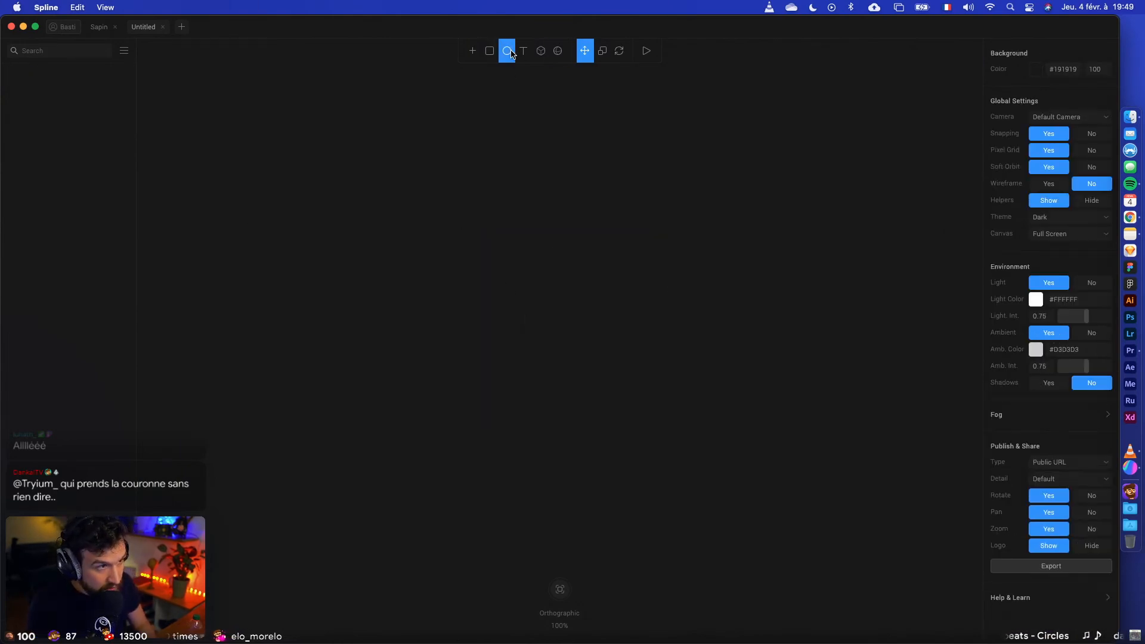
pyautogui.moveTo(535, 248); pyautogui.dragTo(708, 427)
pyautogui.moveTo(613, 365); pyautogui.dragTo(585, 353)
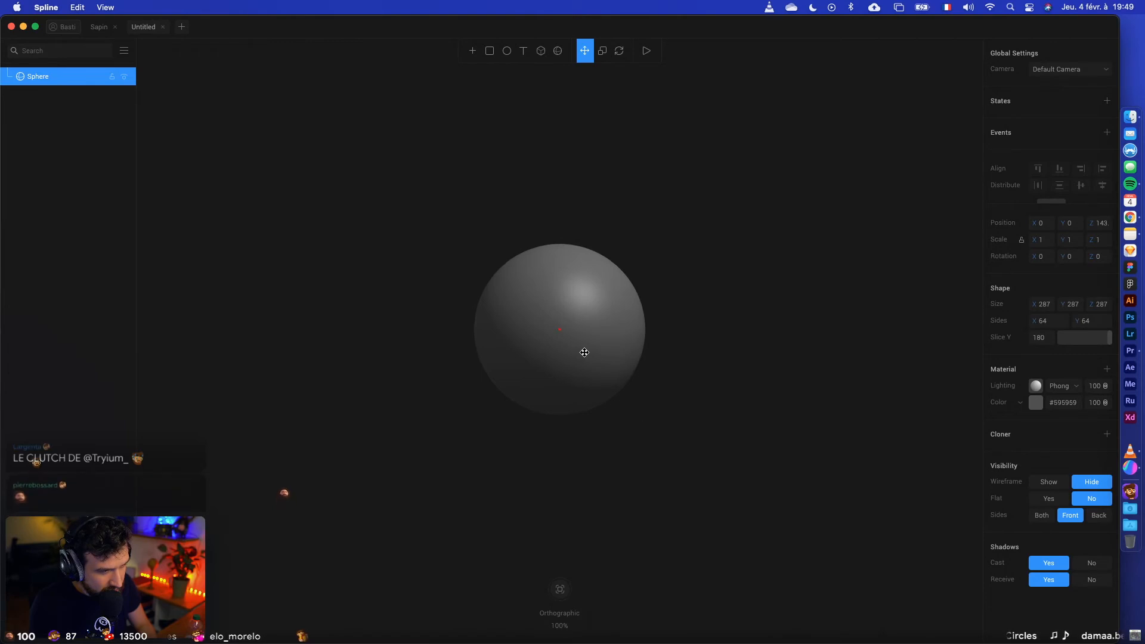
pyautogui.scroll(2, 686, 315)
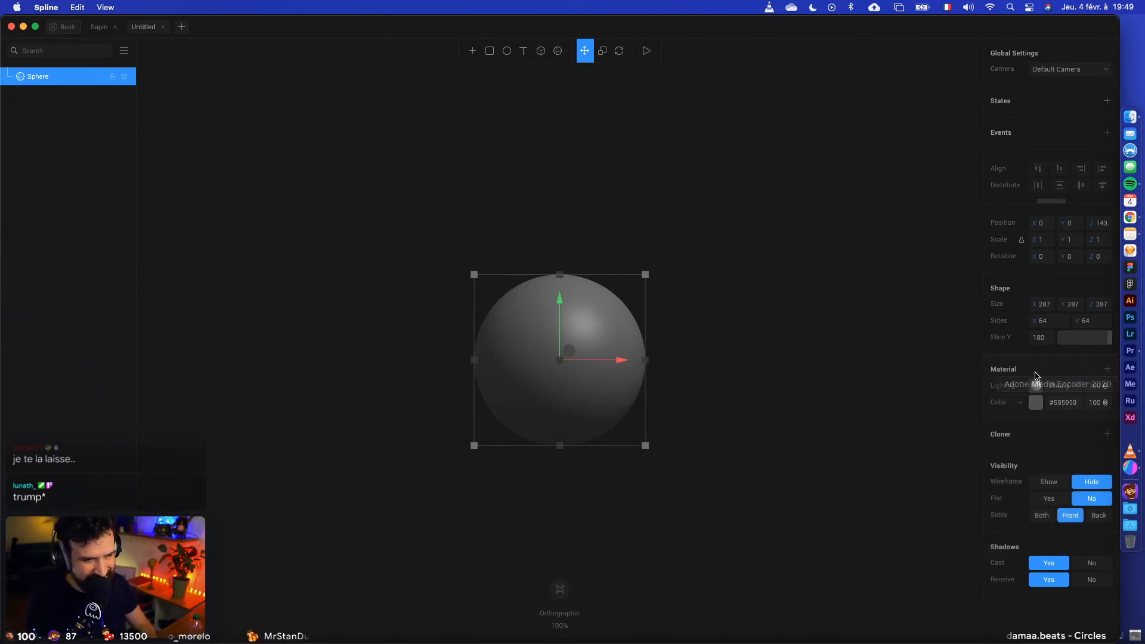
# Step: Colour the head sphere peach, #FFA482
pyautogui.click(1035, 404)
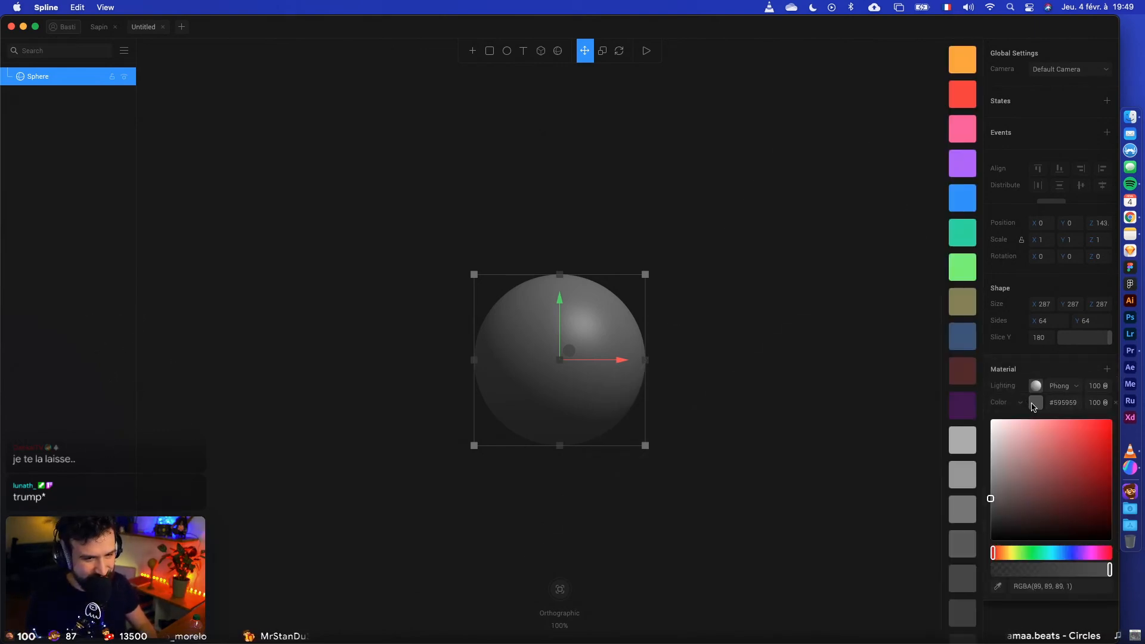
pyautogui.click(966, 70)
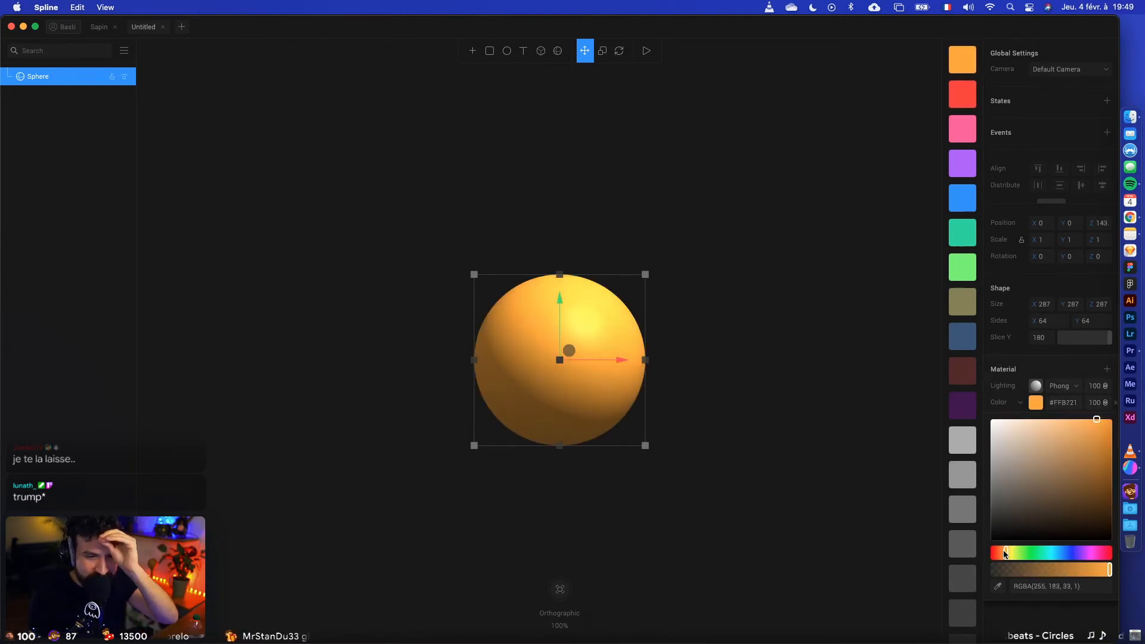
pyautogui.moveTo(1005, 553); pyautogui.dragTo(998, 554)
pyautogui.moveTo(1086, 419); pyautogui.dragTo(1050, 418)
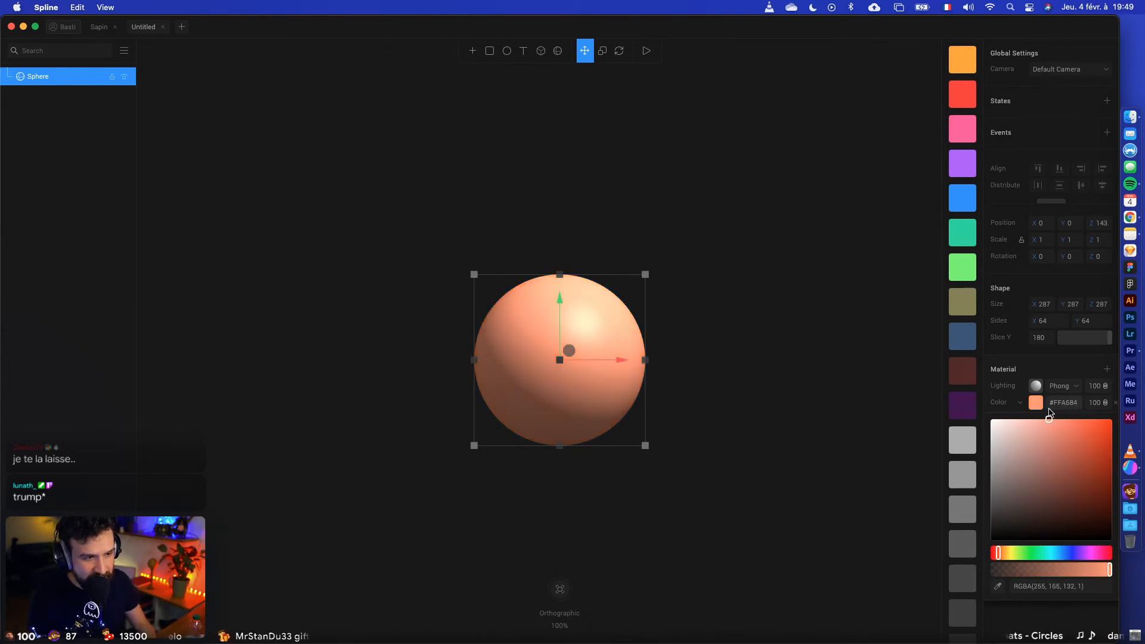
pyautogui.click(734, 427)
# Step: Duplicate the head sphere, shrink the copy to about 69 units and set it into the front of the face at Z 287 as a nose
pyautogui.click(573, 363)
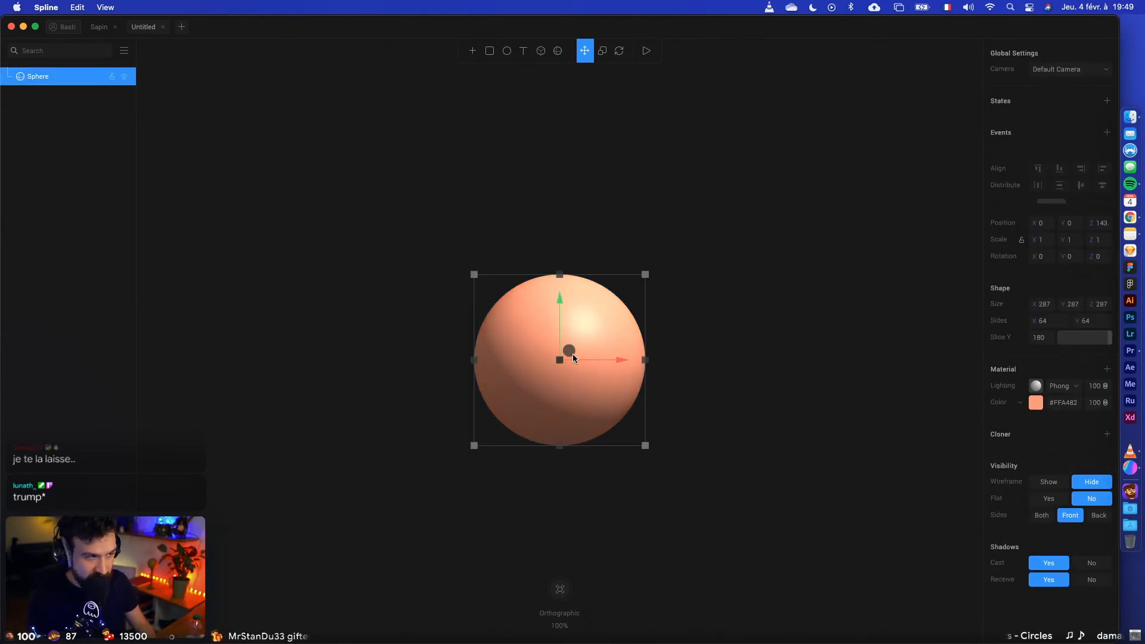
pyautogui.press('super+d')
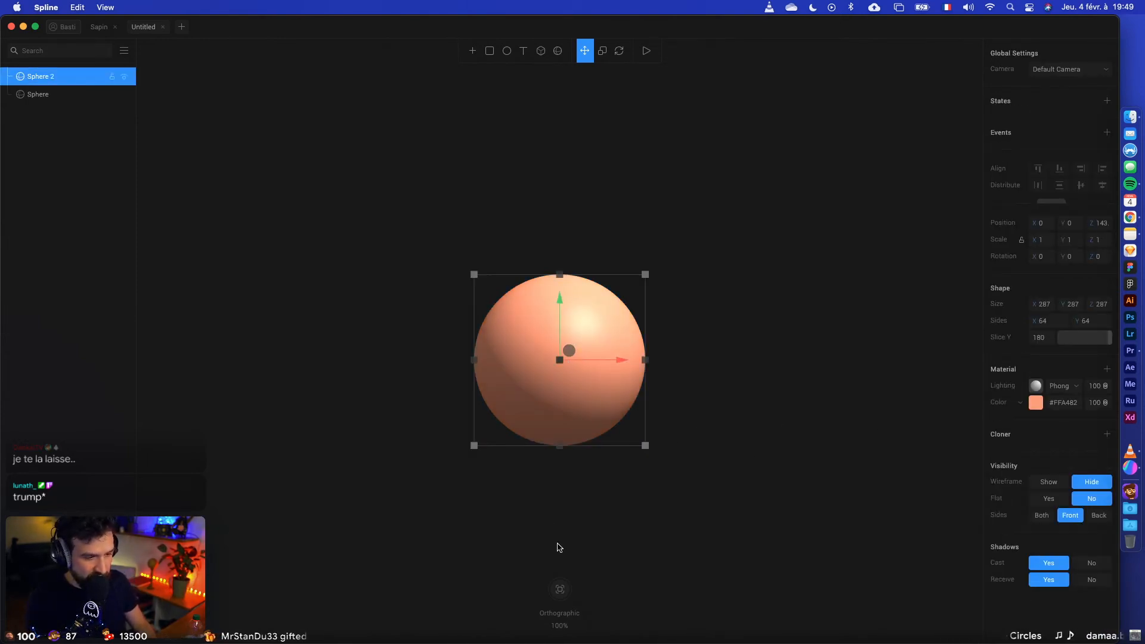
pyautogui.moveTo(494, 493); pyautogui.dragTo(546, 493)
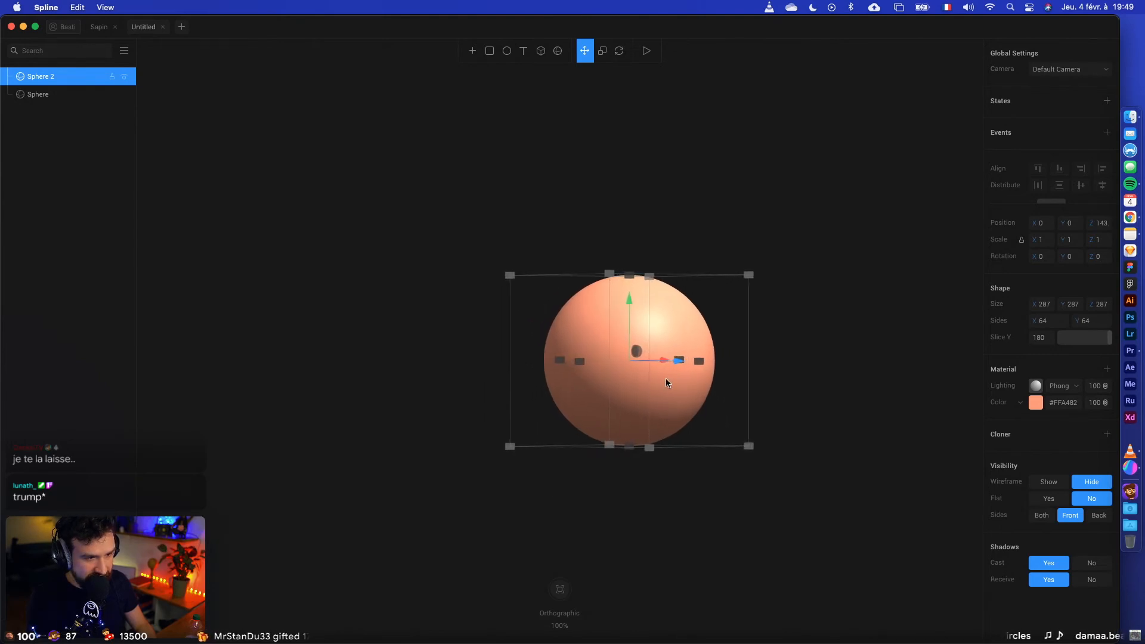
pyautogui.moveTo(678, 360); pyautogui.dragTo(878, 362)
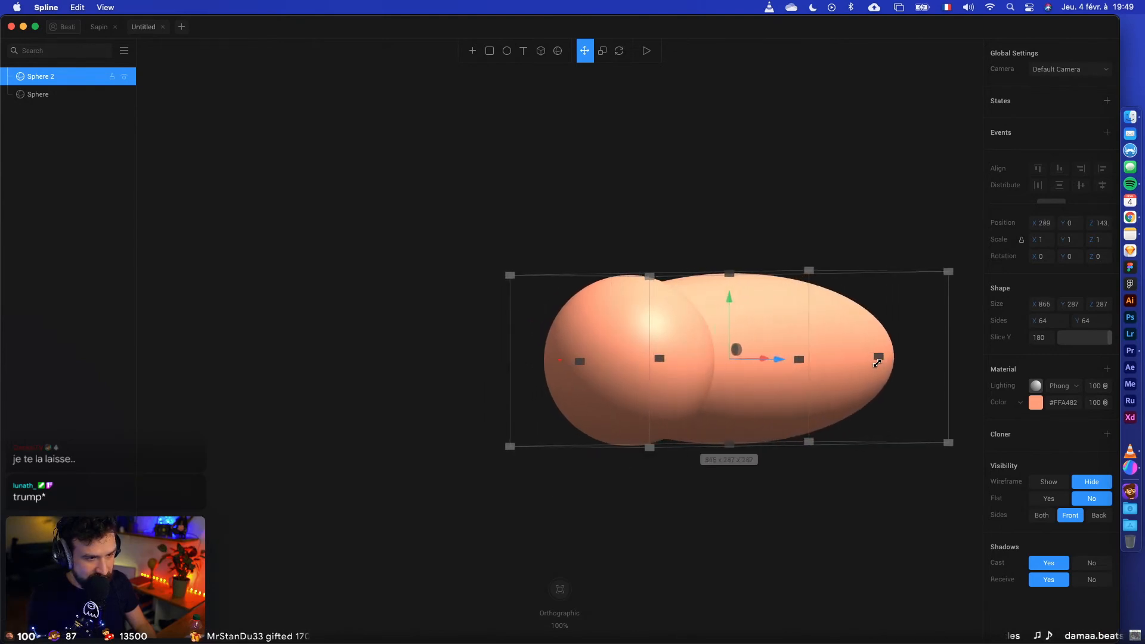
pyautogui.press('super+z')
pyautogui.moveTo(687, 501)
pyautogui.mouseDown()
pyautogui.moveTo(644, 509)
pyautogui.moveTo(681, 512)
pyautogui.mouseUp()
pyautogui.moveTo(635, 394); pyautogui.dragTo(700, 420)
pyautogui.moveTo(787, 334); pyautogui.dragTo(821, 433)
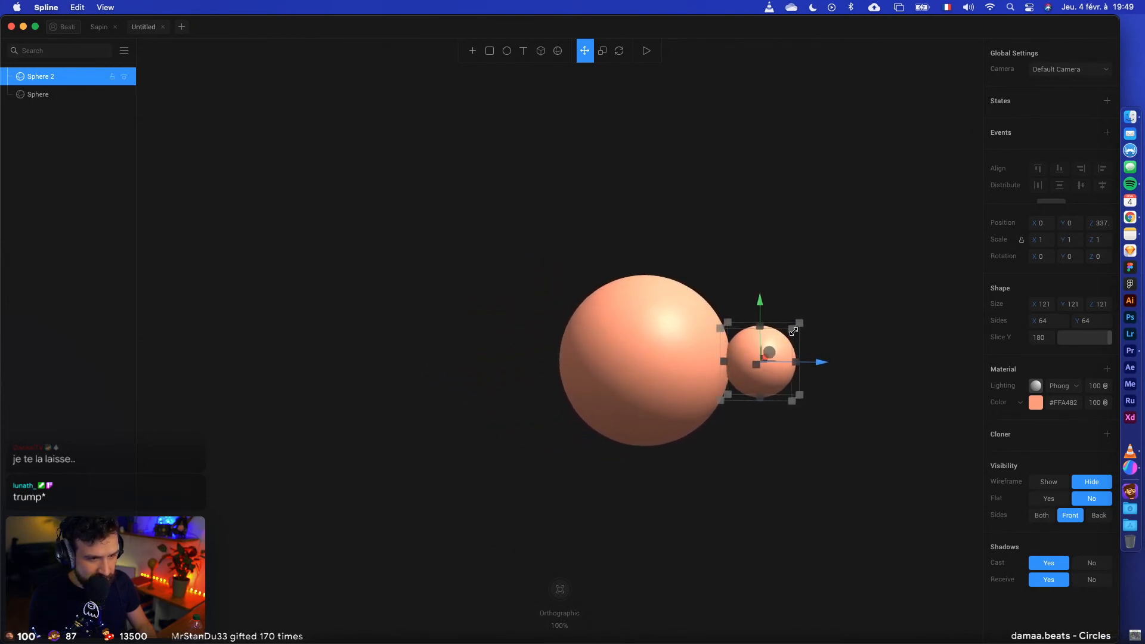
pyautogui.moveTo(793, 332); pyautogui.dragTo(779, 343)
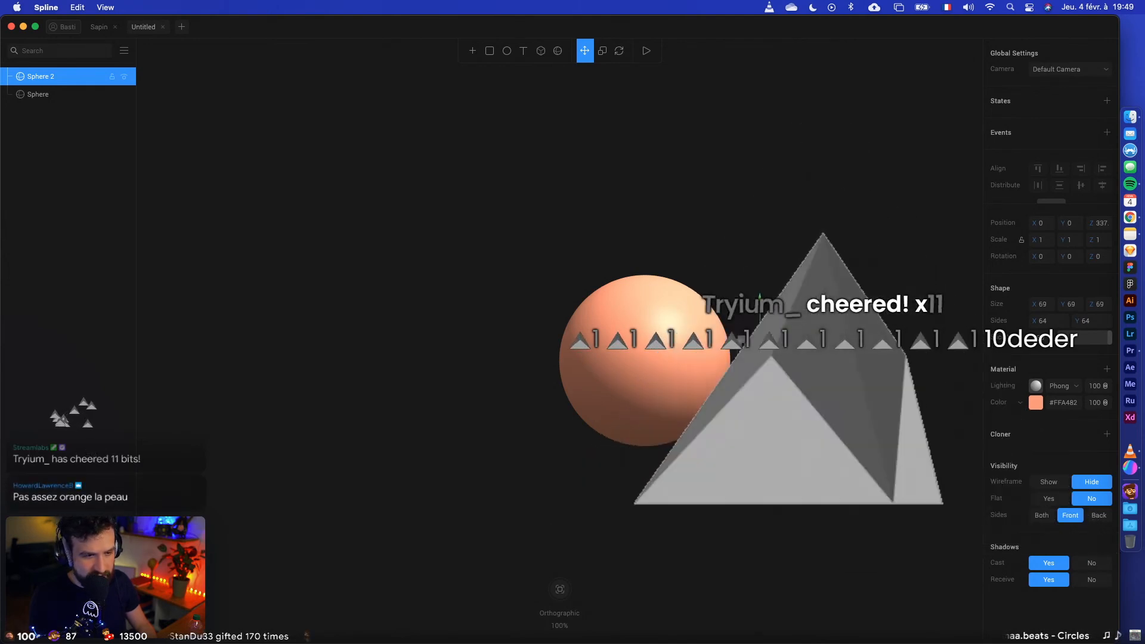
pyautogui.moveTo(794, 366); pyautogui.dragTo(778, 365)
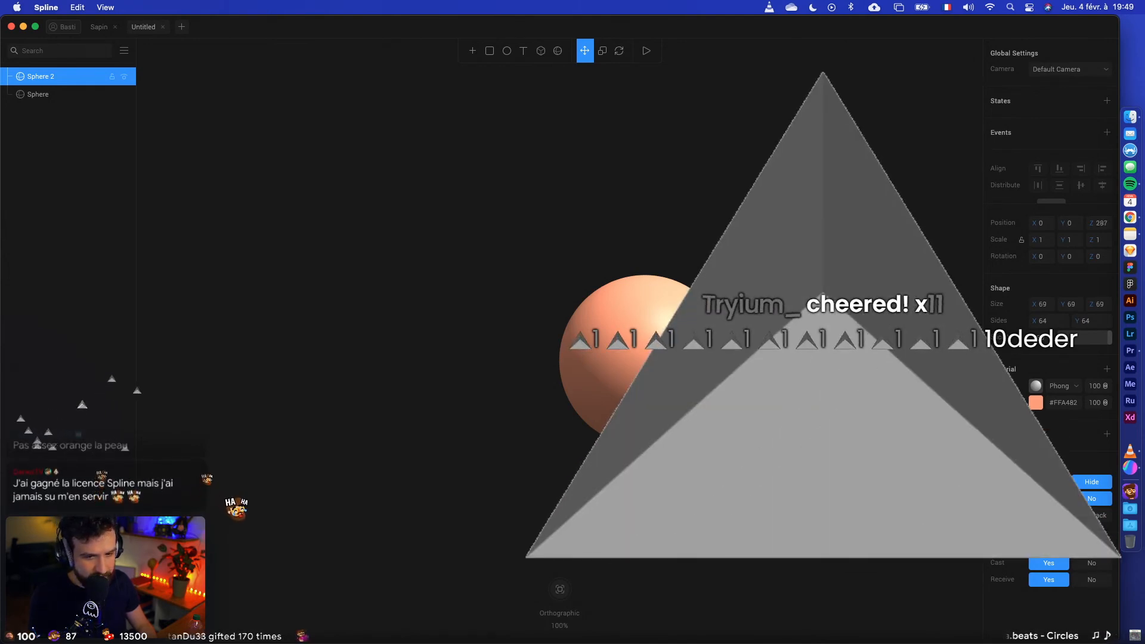
pyautogui.press('Escape')
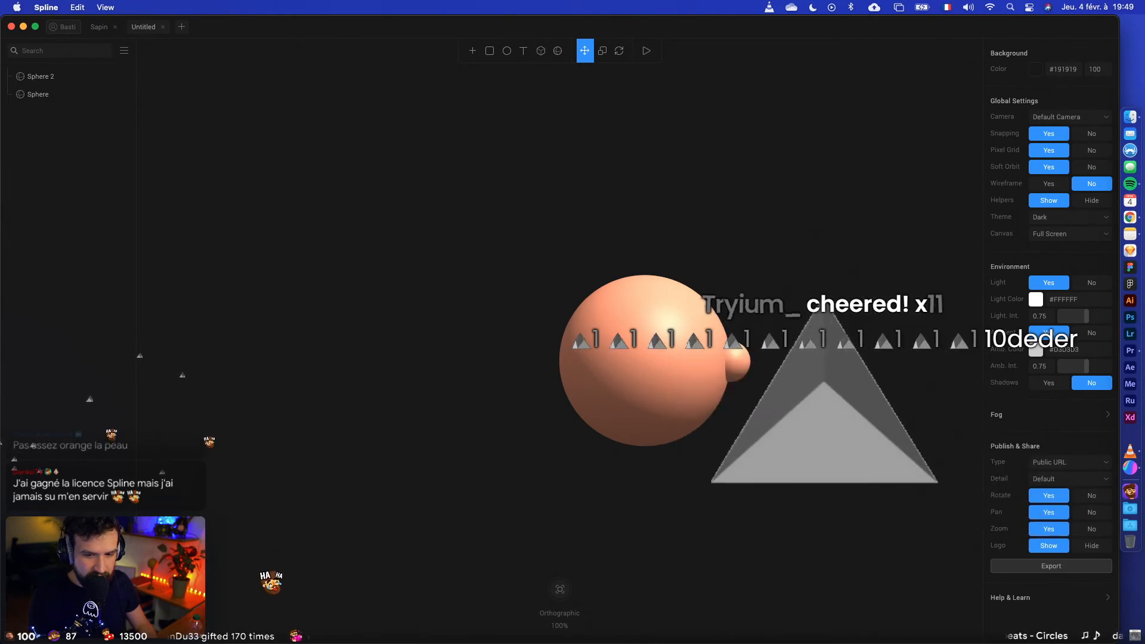
# Step: View the face from the front, check it against the chef line-up in Chrome, and return to Spline
pyautogui.keyDown('alt'); pyautogui.moveTo(823, 463); pyautogui.dragTo(682, 466); pyautogui.keyUp('alt')
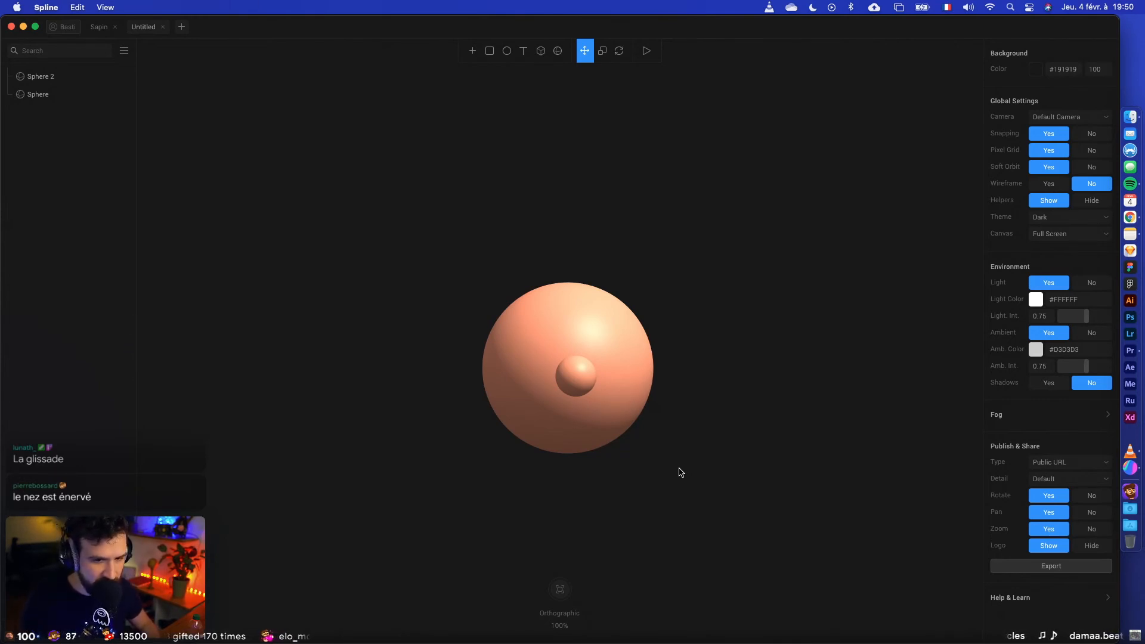
pyautogui.moveTo(690, 380)
pyautogui.mouseDown()
pyautogui.moveTo(726, 382)
pyautogui.moveTo(701, 386)
pyautogui.mouseUp()
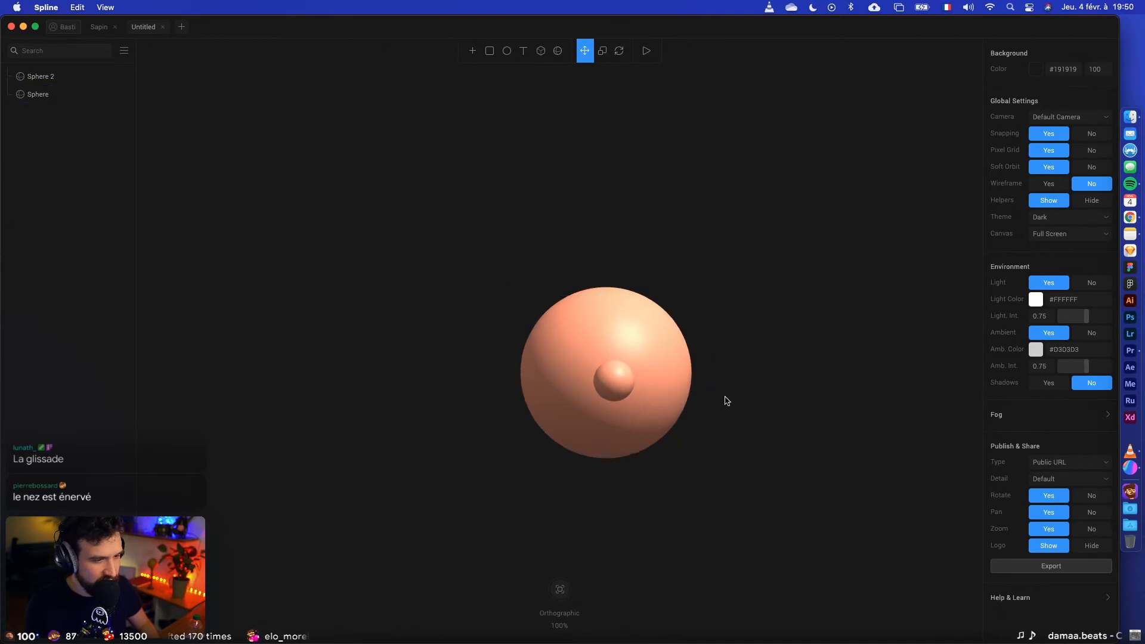
pyautogui.hotkey('ctrl', 'Left')
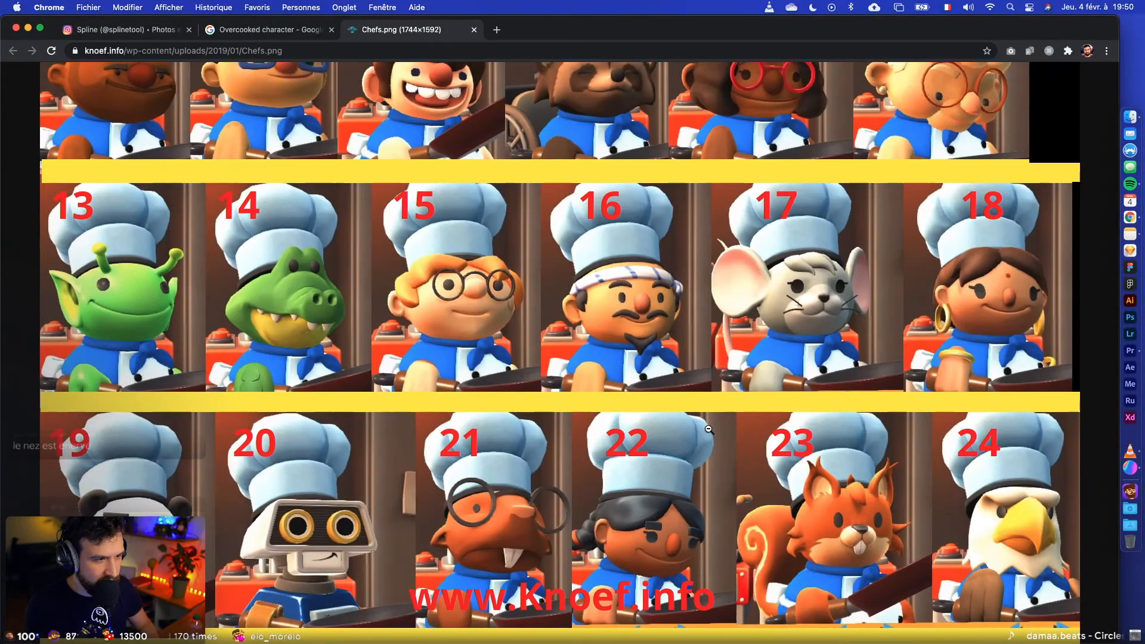
pyautogui.scroll(3, 510, 318)
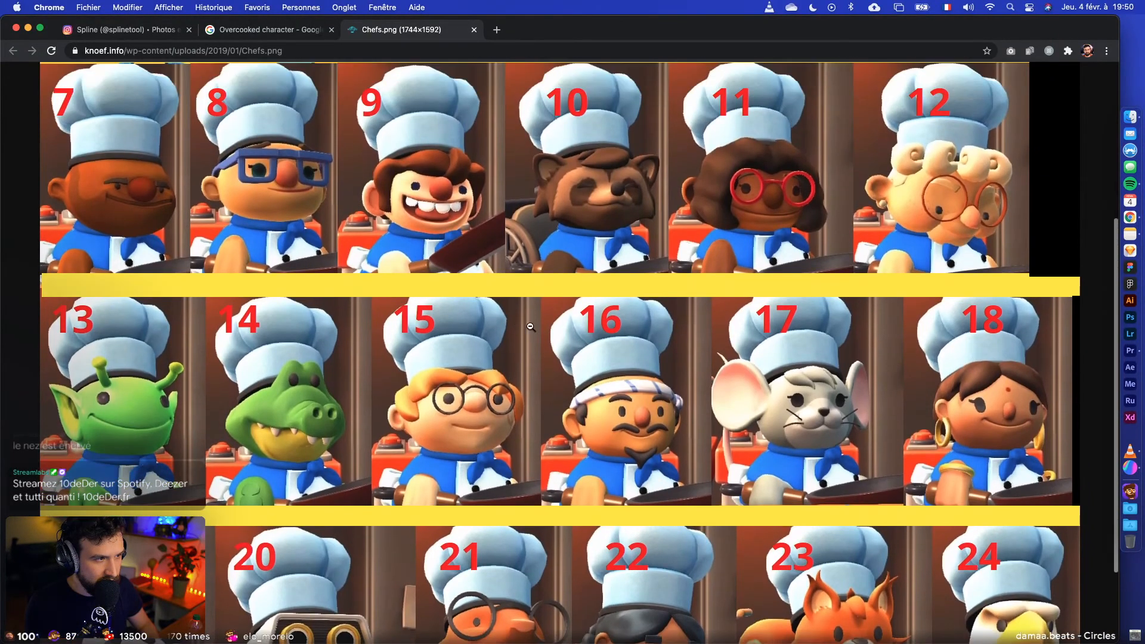
pyautogui.hotkey('ctrl', 'Right')
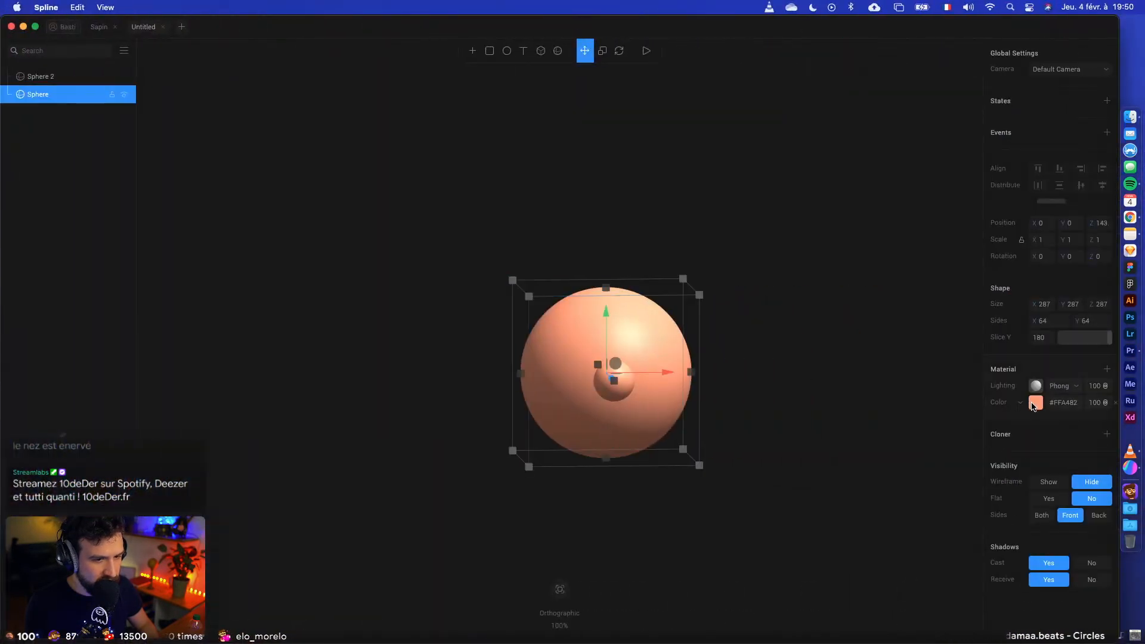
# Step: Shift the head sphere's colour to a more saturated, more orange skin tone
pyautogui.click(1035, 403)
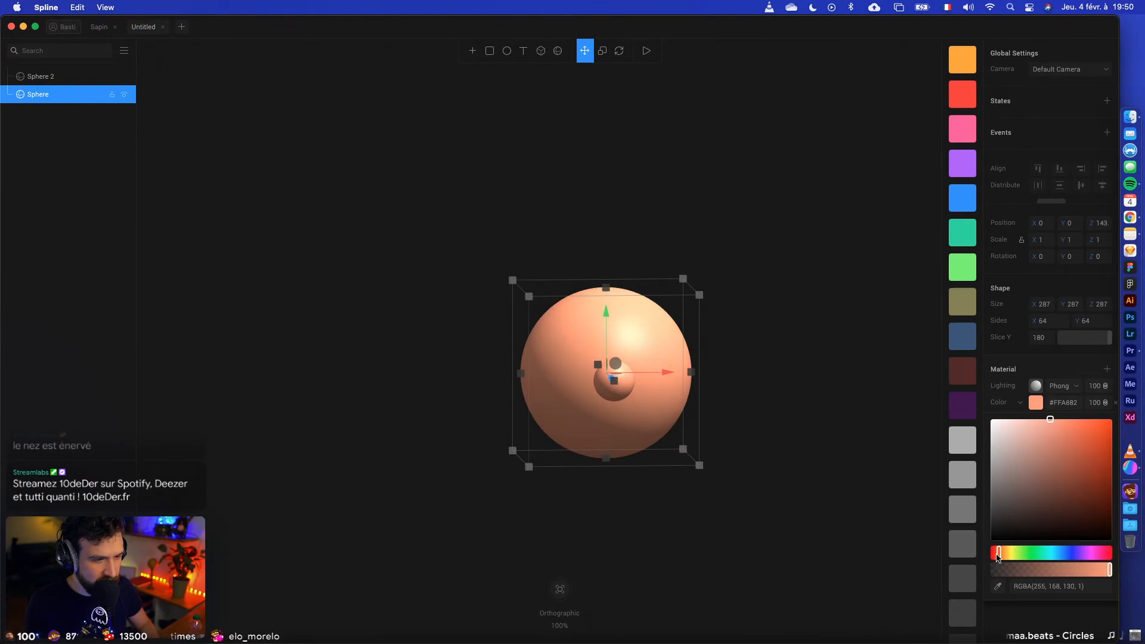
pyautogui.moveTo(998, 557); pyautogui.dragTo(997, 558)
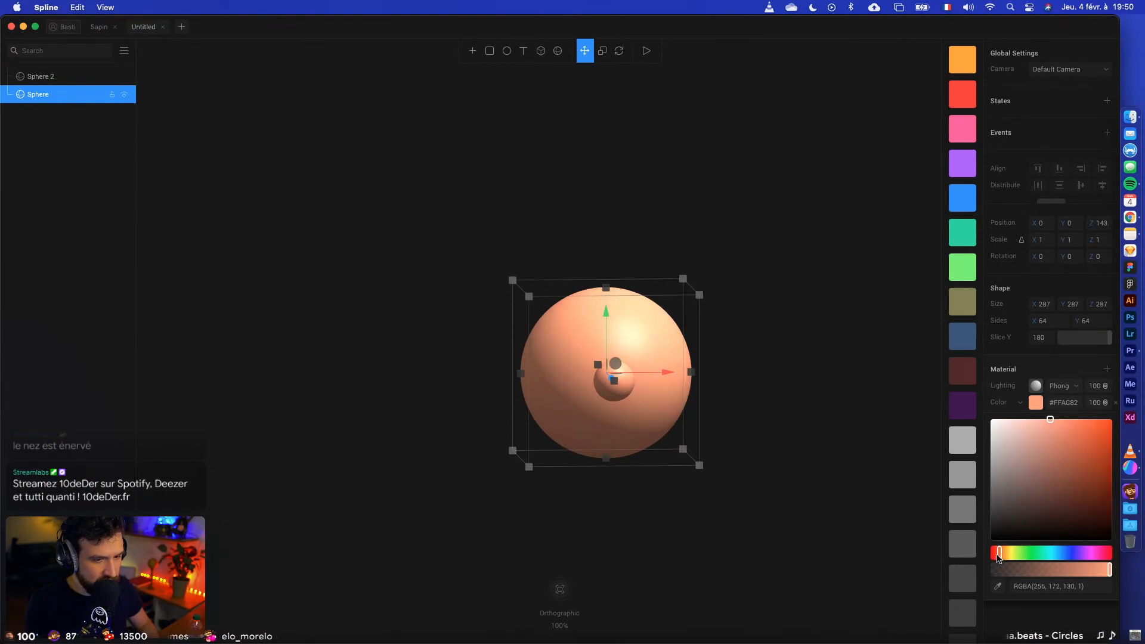
pyautogui.click(1071, 420)
pyautogui.click(746, 478)
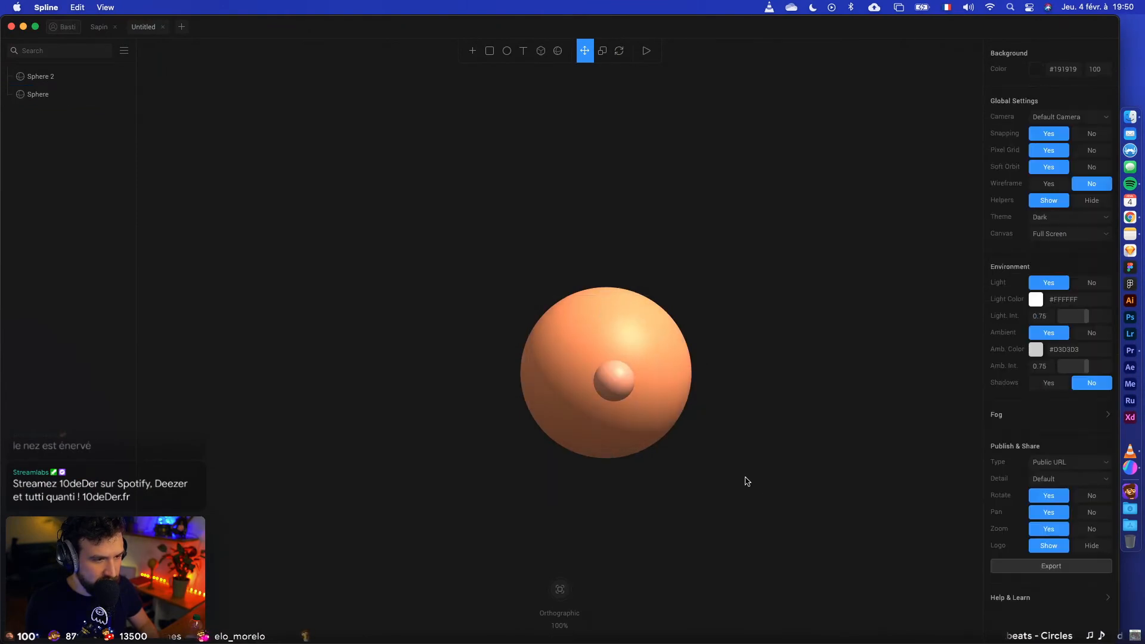
# Step: Recolour the nose sphere to a strong red-orange, #FF6724
pyautogui.click(620, 388)
pyautogui.click(1036, 403)
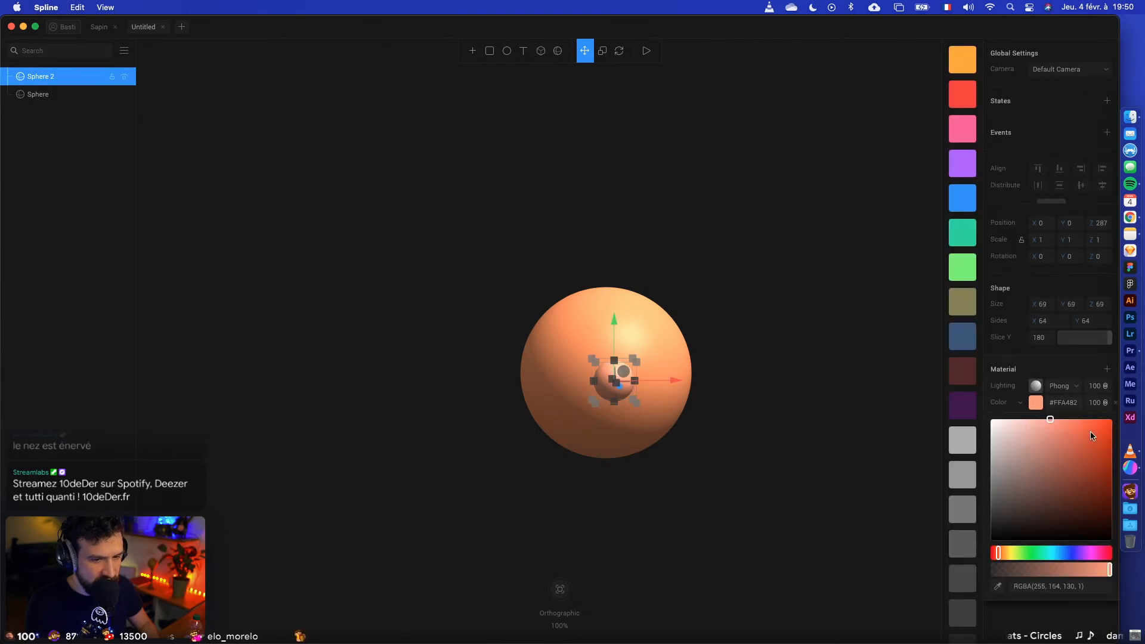
pyautogui.moveTo(1093, 435); pyautogui.dragTo(1106, 422)
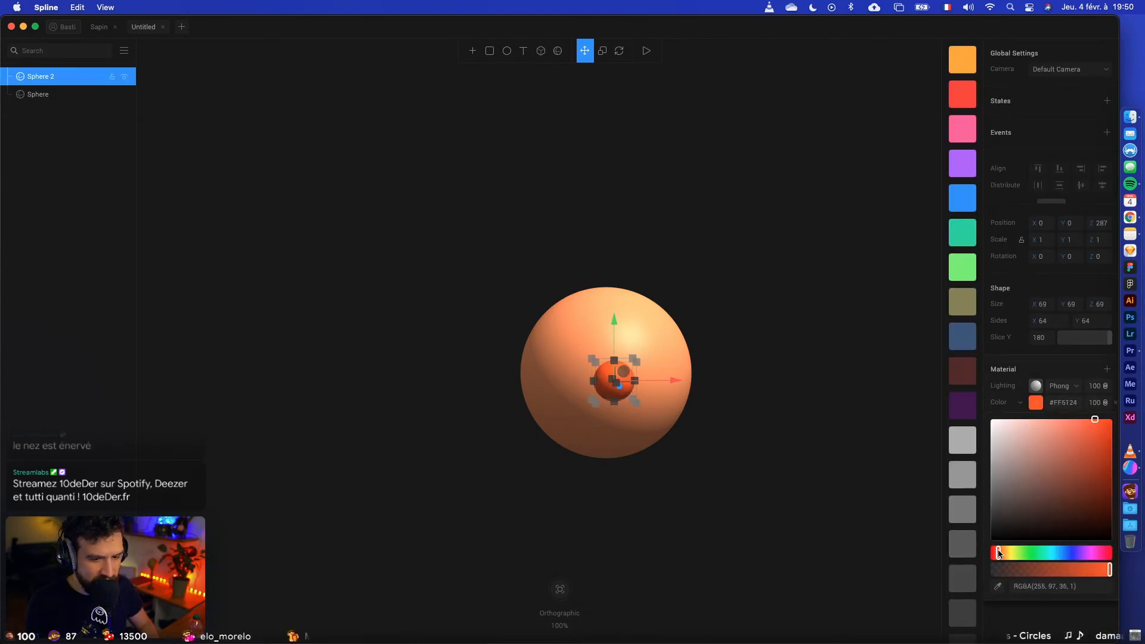
pyautogui.moveTo(999, 553); pyautogui.dragTo(999, 554)
pyautogui.click(940, 546)
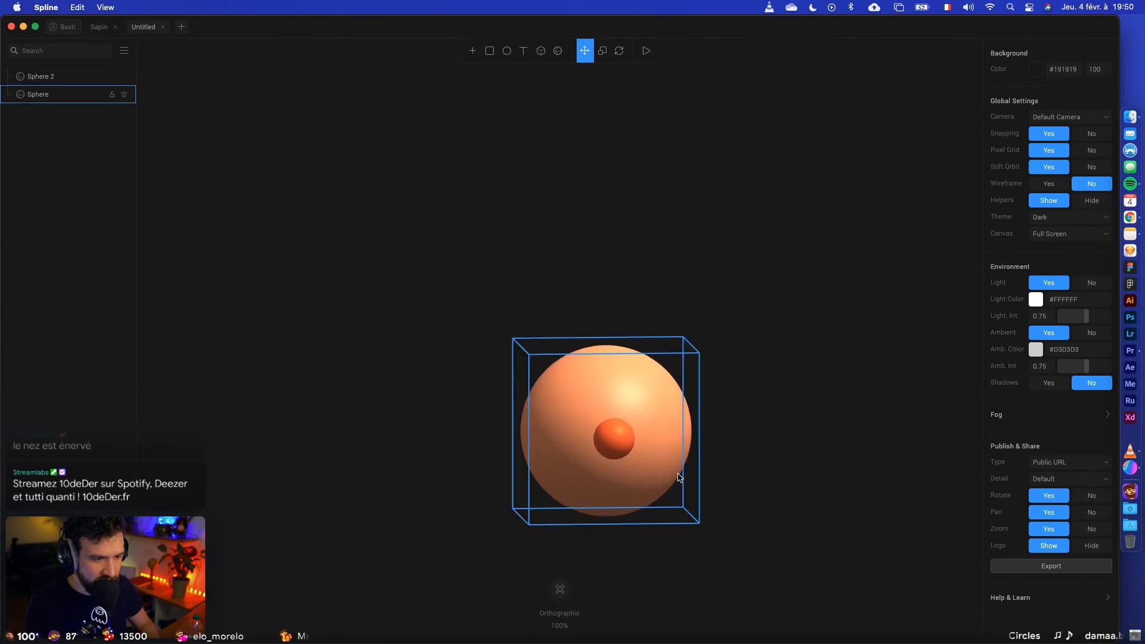
# Step: Examine the head and nose at close range, from a distance and from a slightly different angle
pyautogui.scroll(-3, 662, 493)
pyautogui.scroll(10, 665, 457)
pyautogui.scroll(-5, 666, 455)
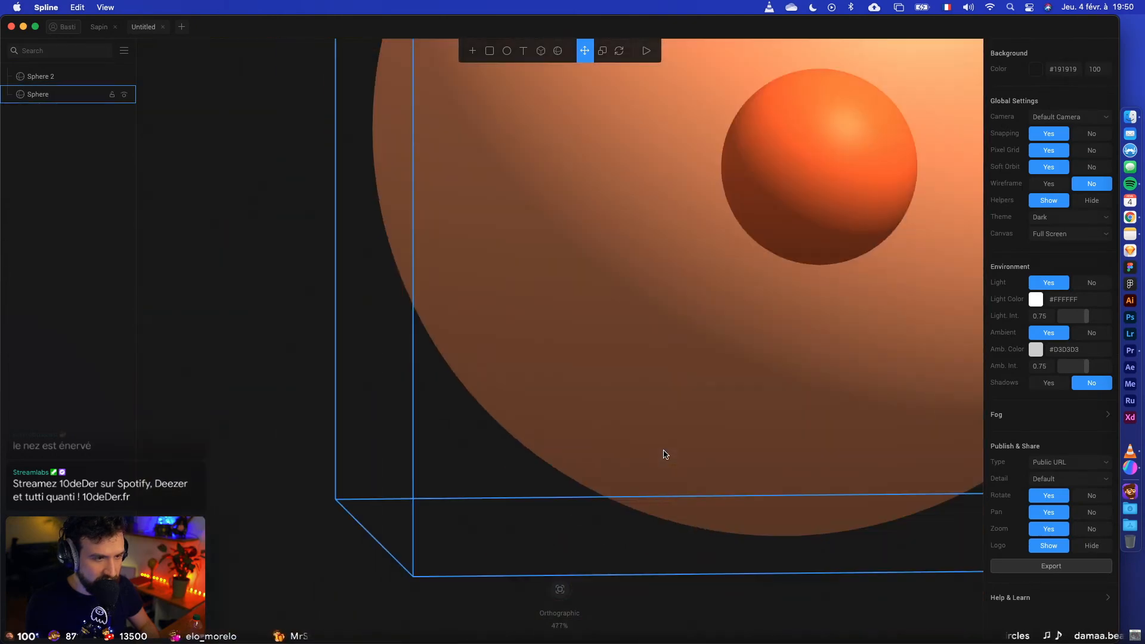
pyautogui.scroll(5, 719, 422)
pyautogui.scroll(-8, 719, 422)
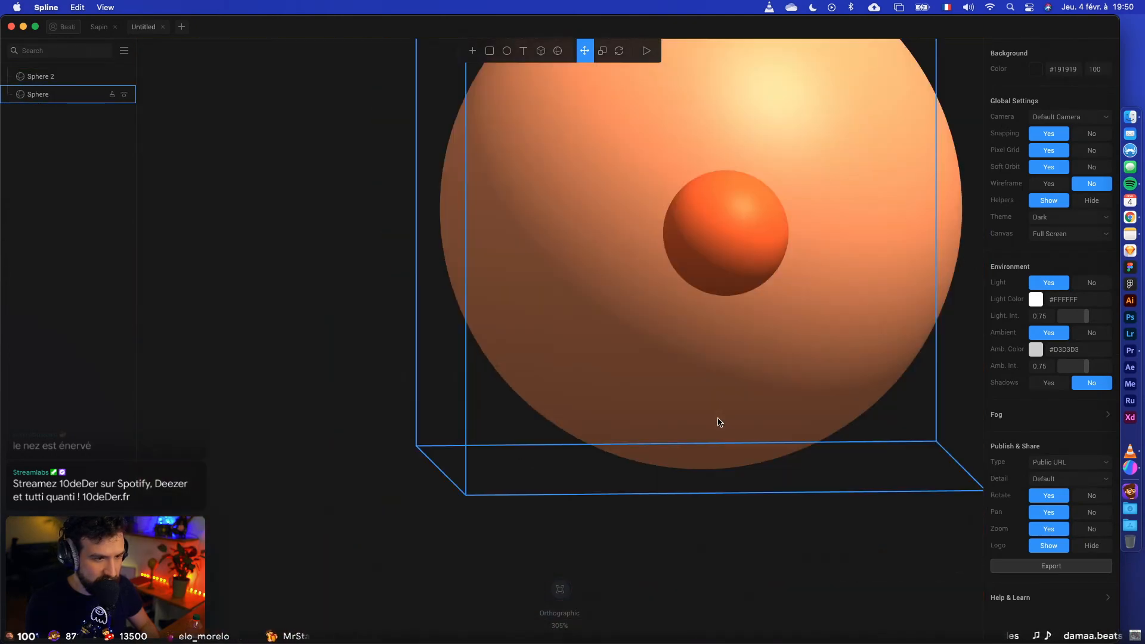
pyautogui.scroll(-10, 737, 438)
pyautogui.scroll(12, 741, 443)
pyautogui.scroll(-8, 740, 444)
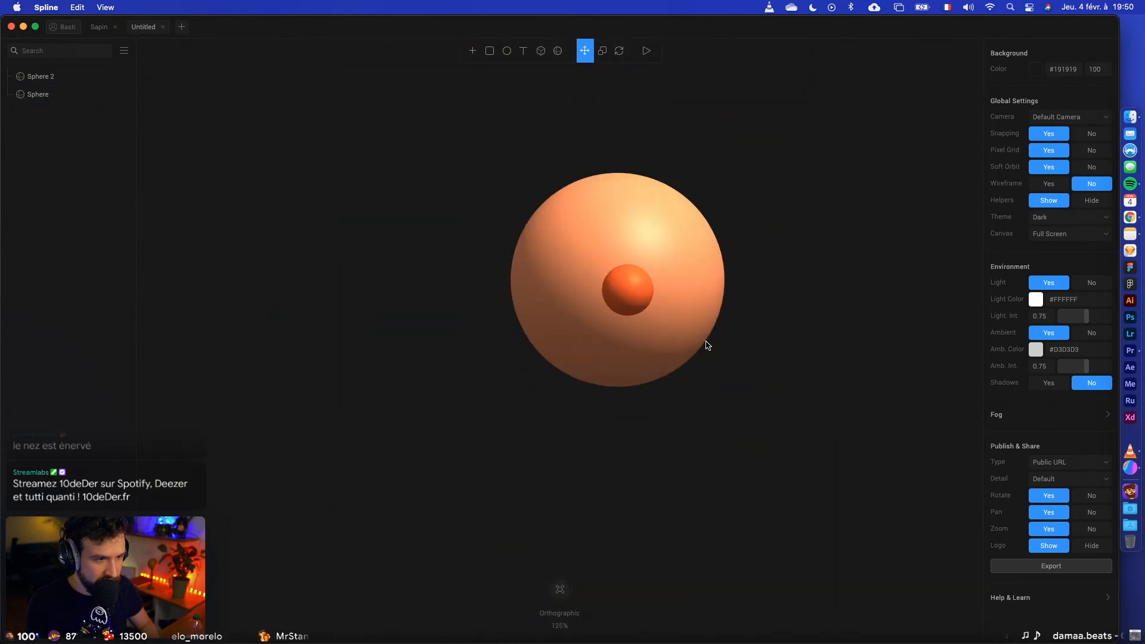
pyautogui.moveTo(749, 341)
pyautogui.keyDown('alt'); pyautogui.mouseDown()
pyautogui.moveTo(826, 353)
pyautogui.moveTo(753, 346)
pyautogui.mouseUp(); pyautogui.keyUp('alt')
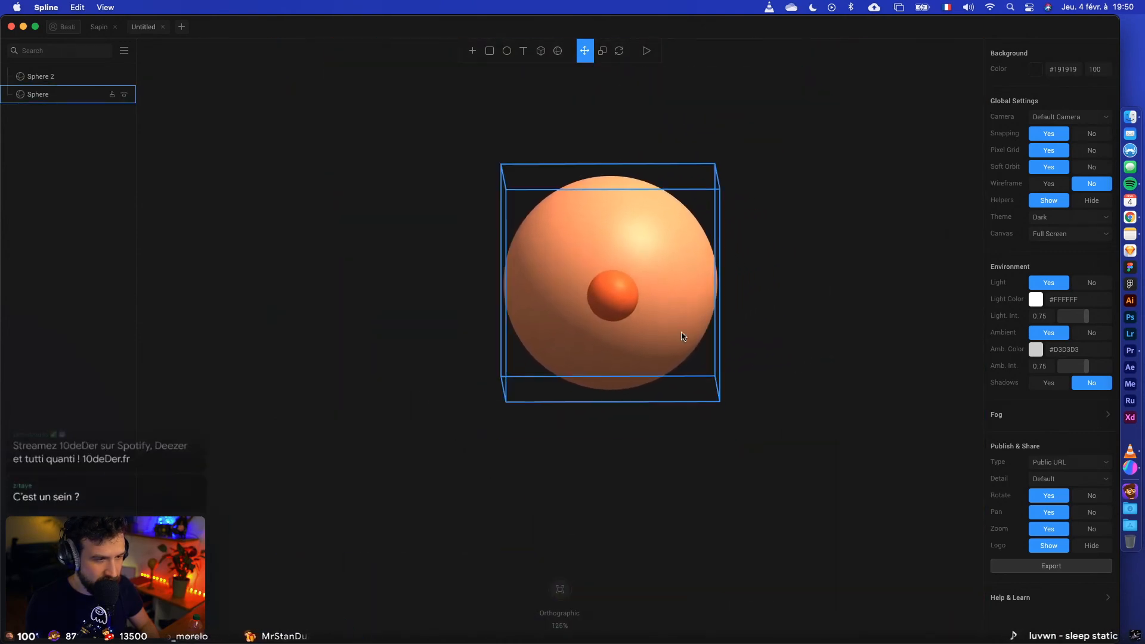
# Step: Widen the nose to about 93 units and compare it with the chef line-up in Chrome
pyautogui.click(634, 299)
pyautogui.moveTo(643, 299); pyautogui.dragTo(651, 296)
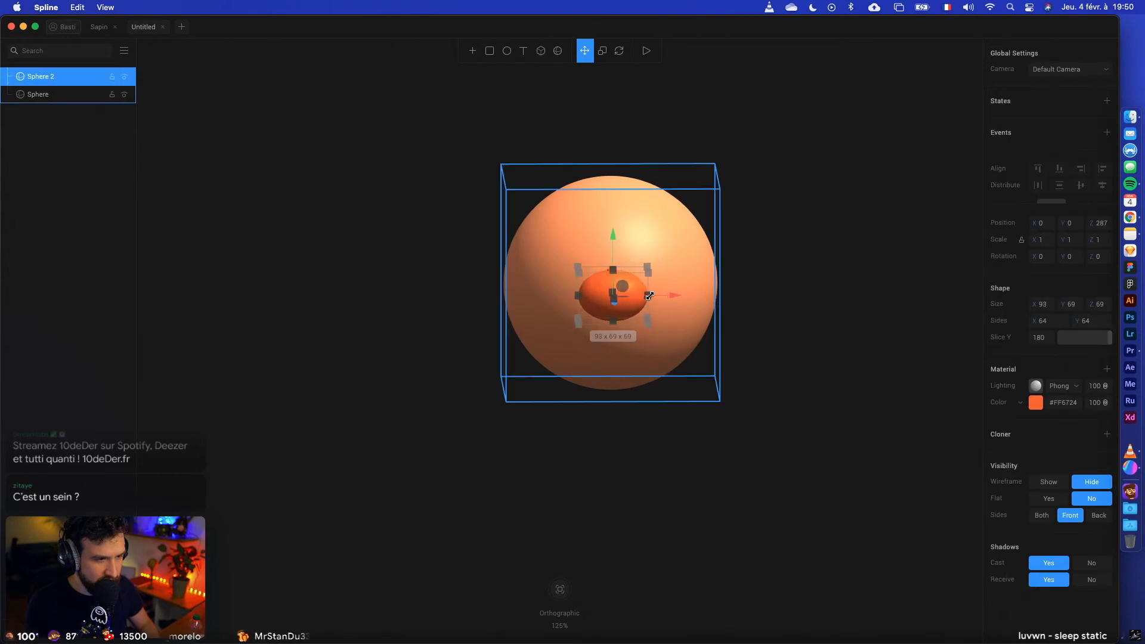
pyautogui.click(712, 405)
pyautogui.moveTo(723, 422)
pyautogui.keyDown('alt'); pyautogui.mouseDown()
pyautogui.moveTo(788, 428)
pyautogui.moveTo(721, 427)
pyautogui.mouseUp(); pyautogui.keyUp('alt')
pyautogui.hotkey('ctrl', 'Left')
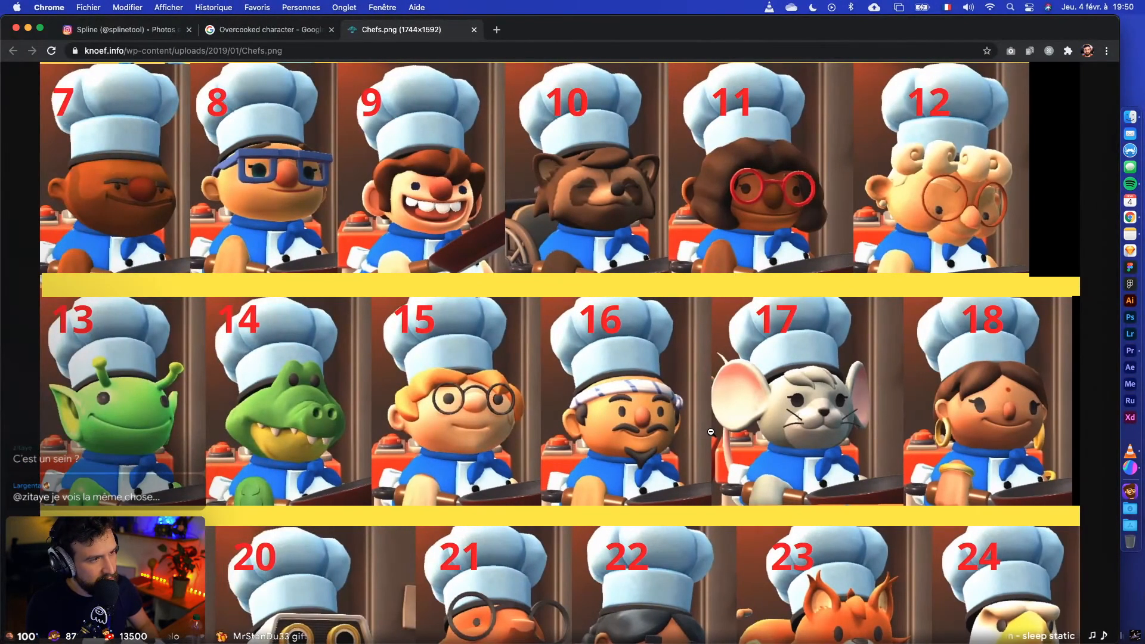
pyautogui.hotkey('ctrl', 'Right')
# Step: Back in Spline, duplicate the nose, shrink the copy to about 33 × 41 and raise it to about Y 69
pyautogui.click(618, 292)
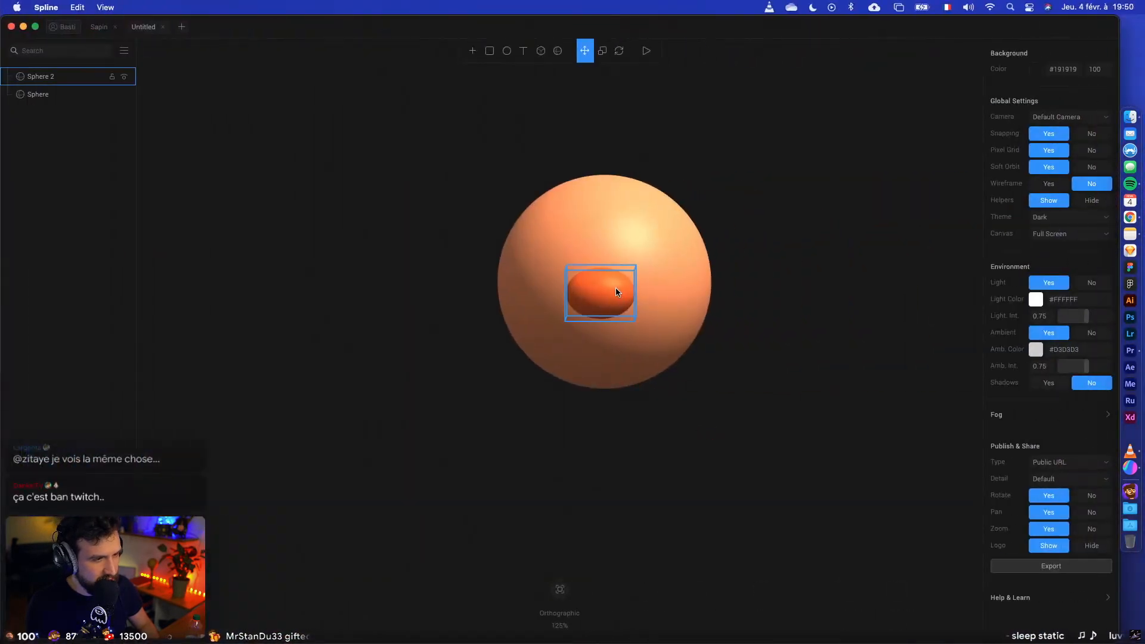
pyautogui.press('super+d')
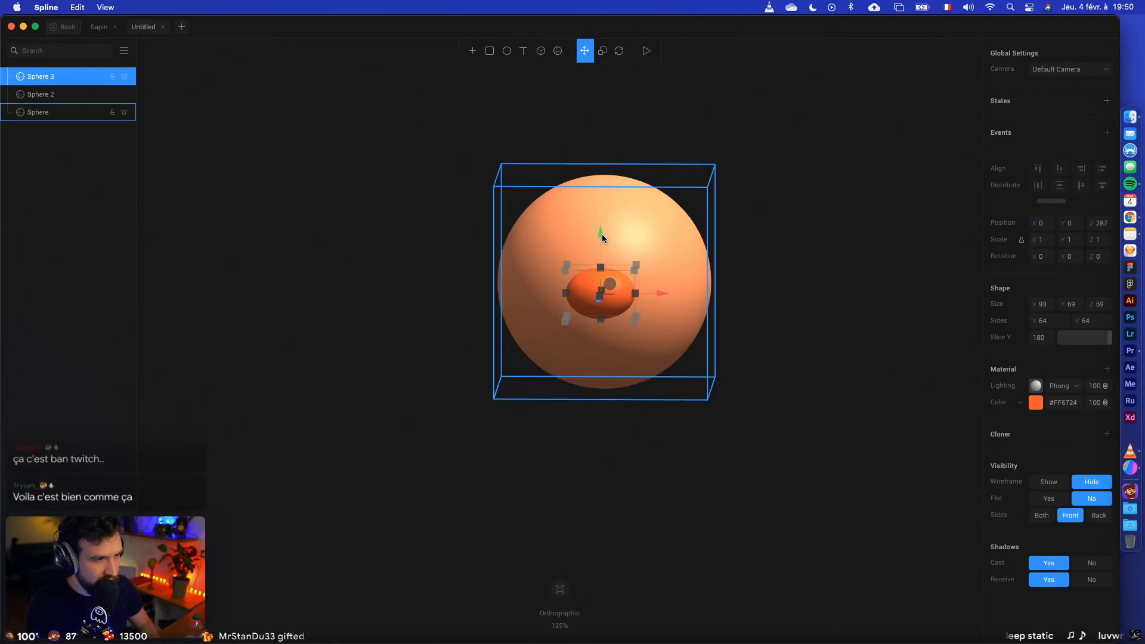
pyautogui.moveTo(603, 237)
pyautogui.mouseDown()
pyautogui.moveTo(596, 182)
pyautogui.moveTo(619, 243)
pyautogui.mouseUp()
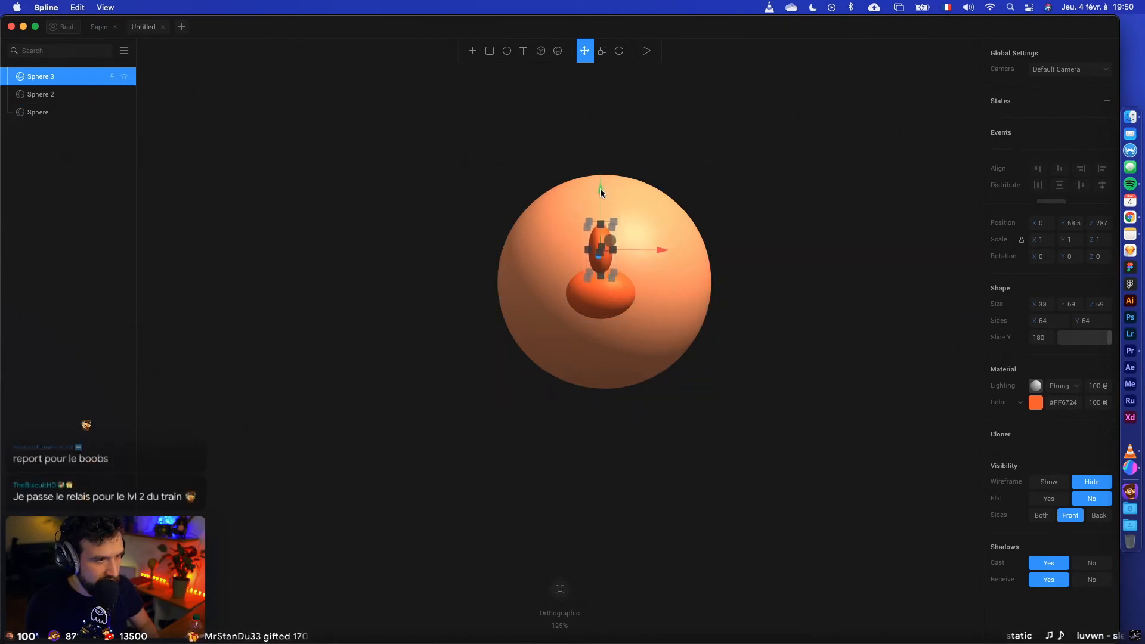
pyautogui.moveTo(601, 216); pyautogui.dragTo(603, 227)
# Step: Recolour the small sphere above the nose to black, #000000, as an eye
pyautogui.click(1036, 403)
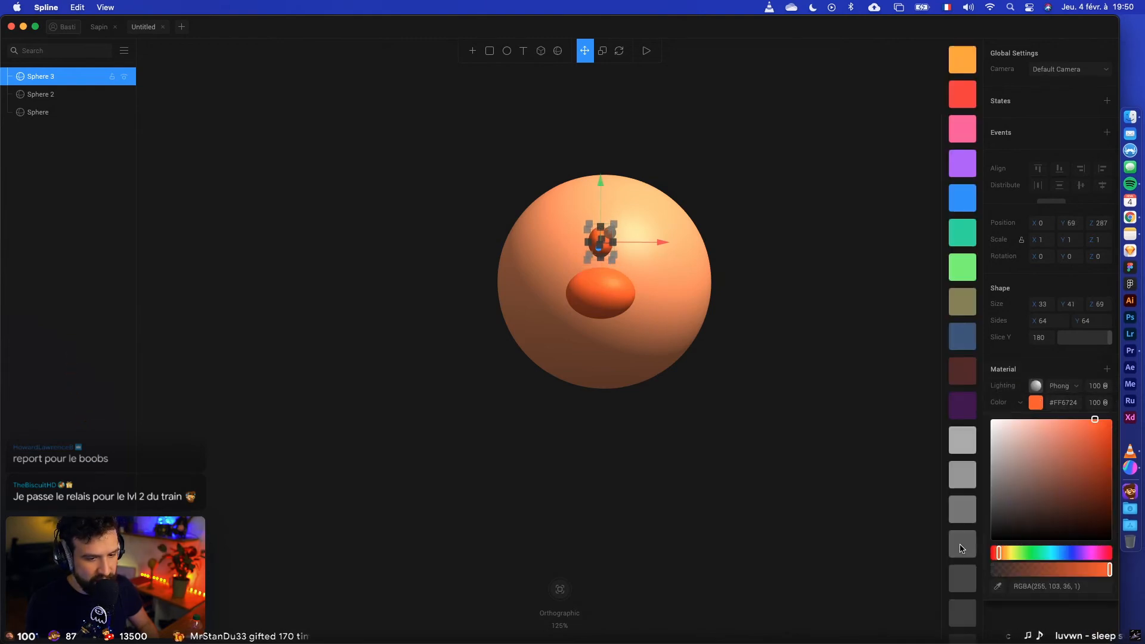
pyautogui.scroll(-3, 962, 549)
pyautogui.click(961, 614)
pyautogui.click(738, 241)
pyautogui.scroll(2, 733, 237)
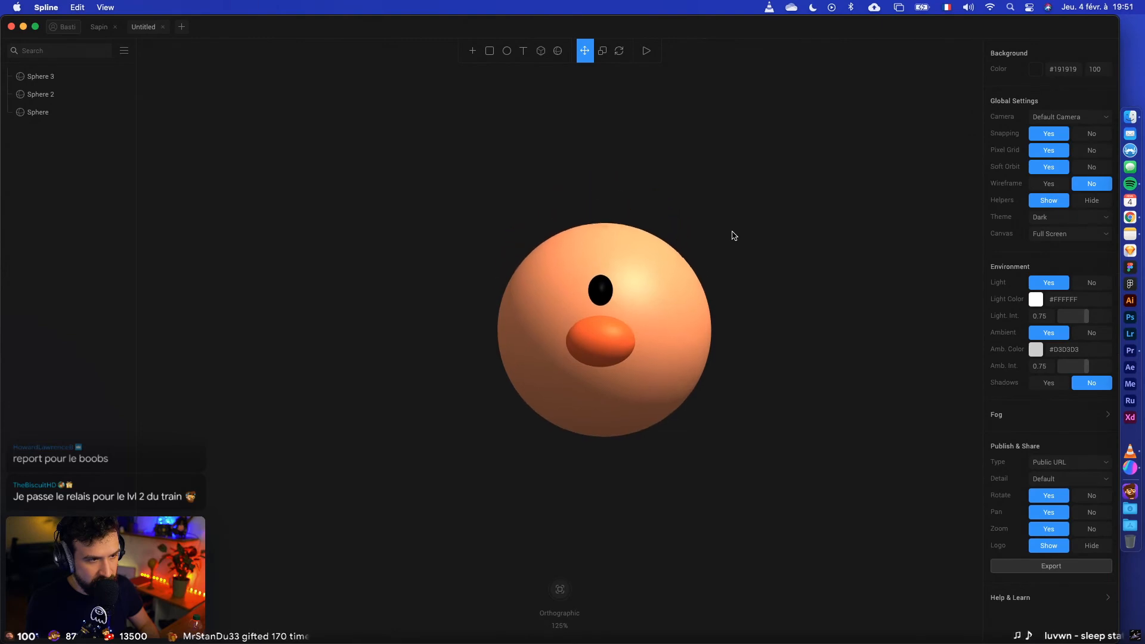
# Step: Duplicate the black eye and shift the copy sideways to about X 52
pyautogui.click(654, 271)
pyautogui.scroll(-2, 654, 271)
pyautogui.click(603, 248)
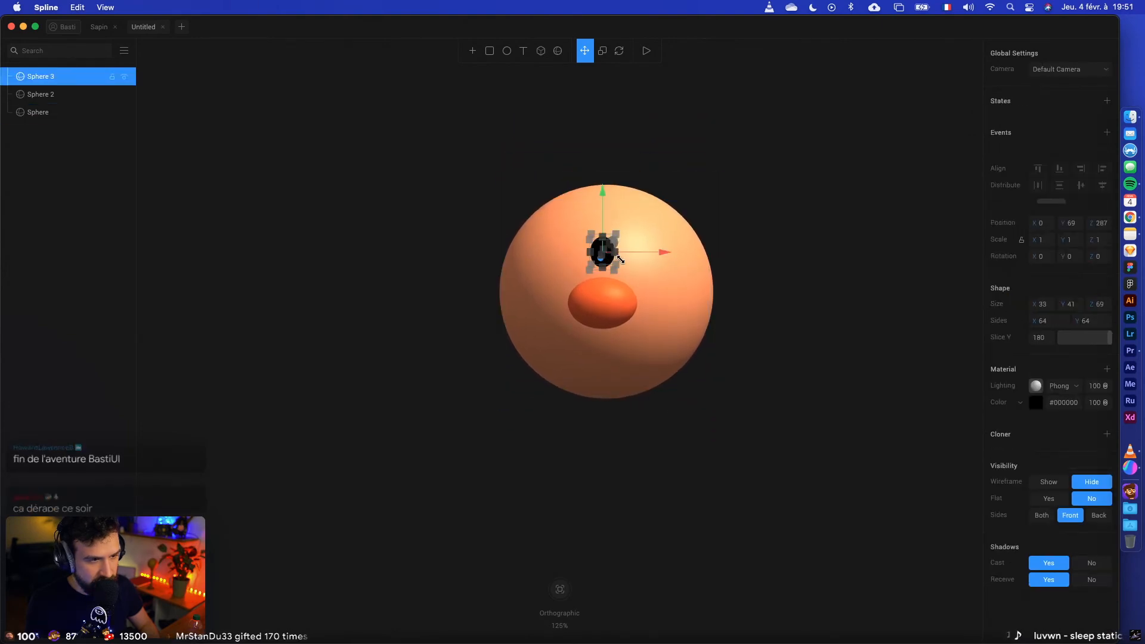
pyautogui.press('super+d')
pyautogui.moveTo(660, 252); pyautogui.dragTo(699, 252)
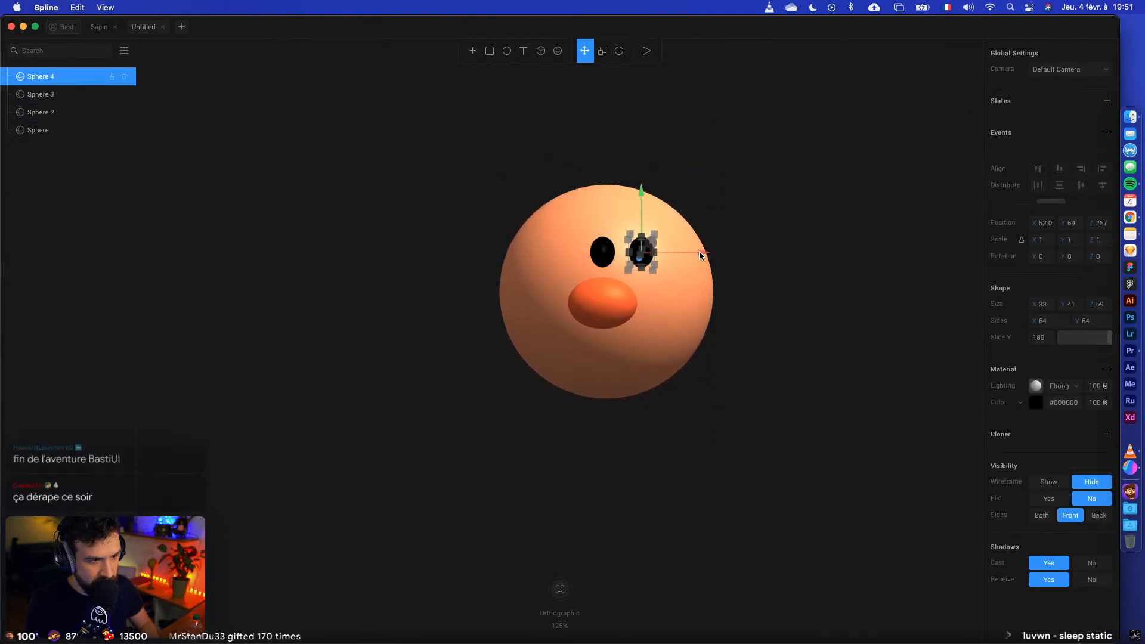
pyautogui.click(734, 253)
pyautogui.scroll(2, 668, 292)
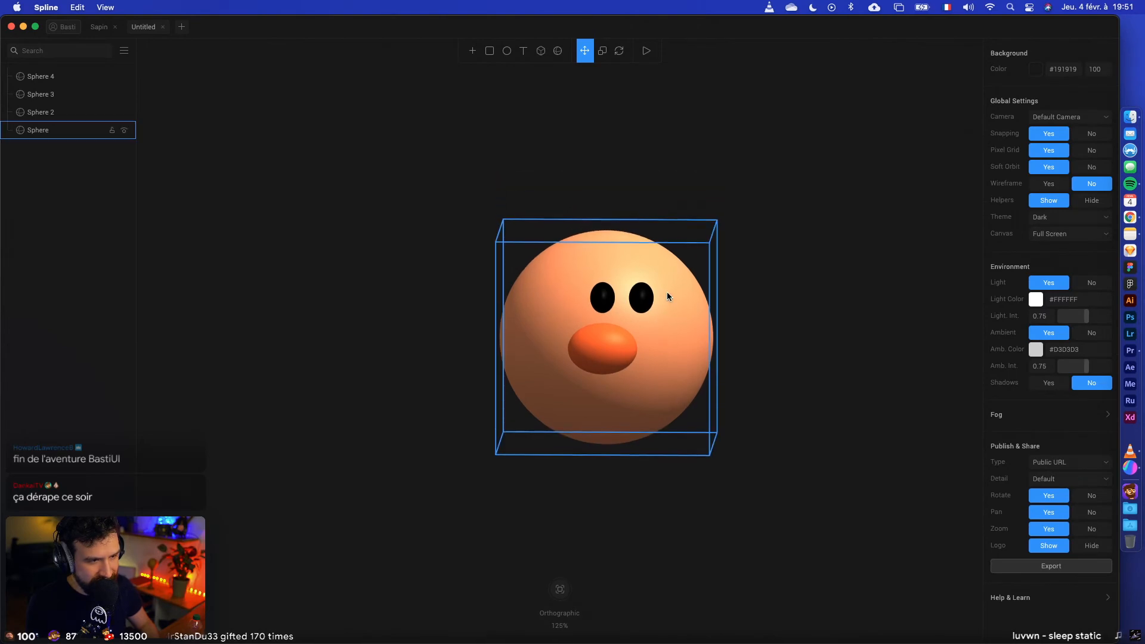
pyautogui.scroll(2, 713, 328)
pyautogui.scroll(-3, 713, 329)
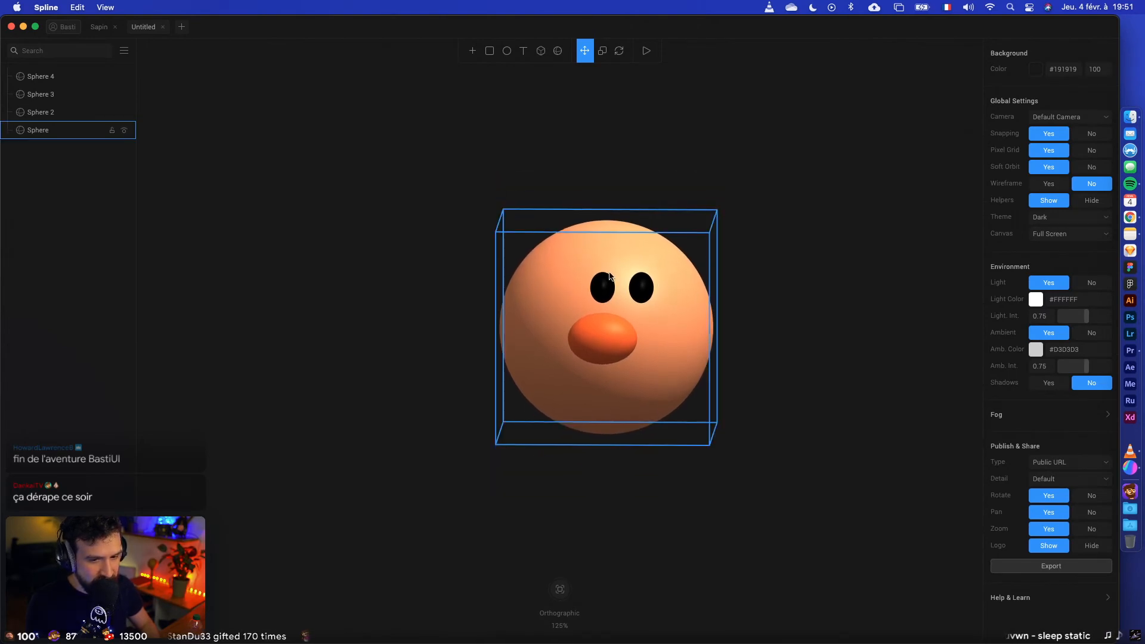
# Step: Try to reduce the depth of both eyes together in a side view, and undo it
pyautogui.keyDown('alt'); pyautogui.moveTo(409, 332); pyautogui.dragTo(439, 327); pyautogui.keyUp('alt')
pyautogui.click(728, 277)
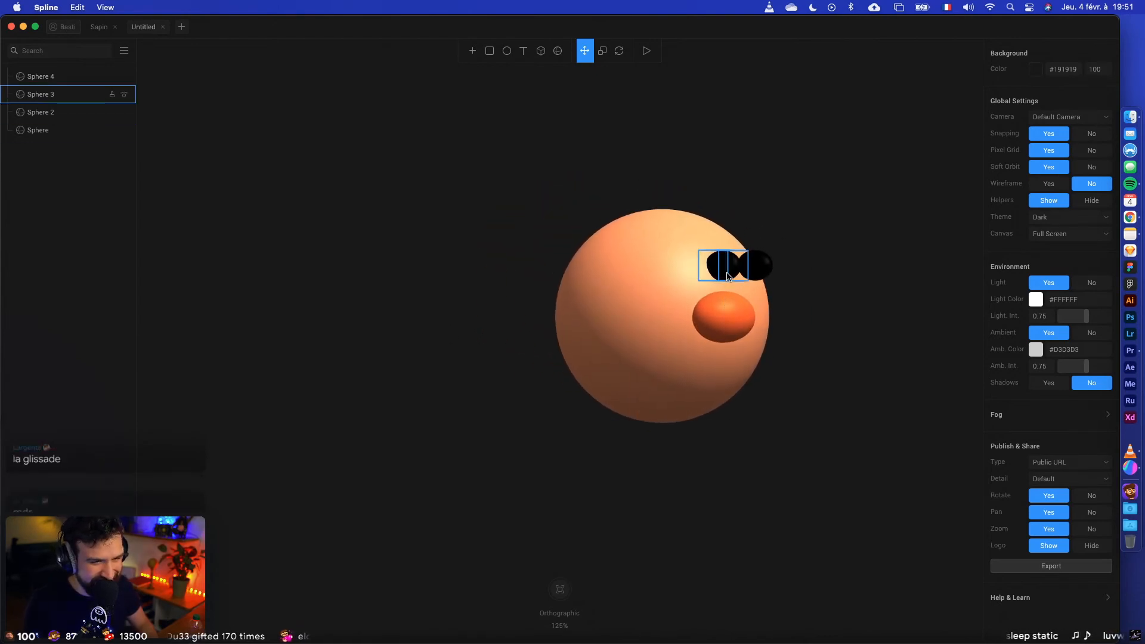
pyautogui.click(728, 275)
pyautogui.keyDown('alt'); pyautogui.moveTo(802, 266); pyautogui.dragTo(818, 270); pyautogui.keyUp('alt')
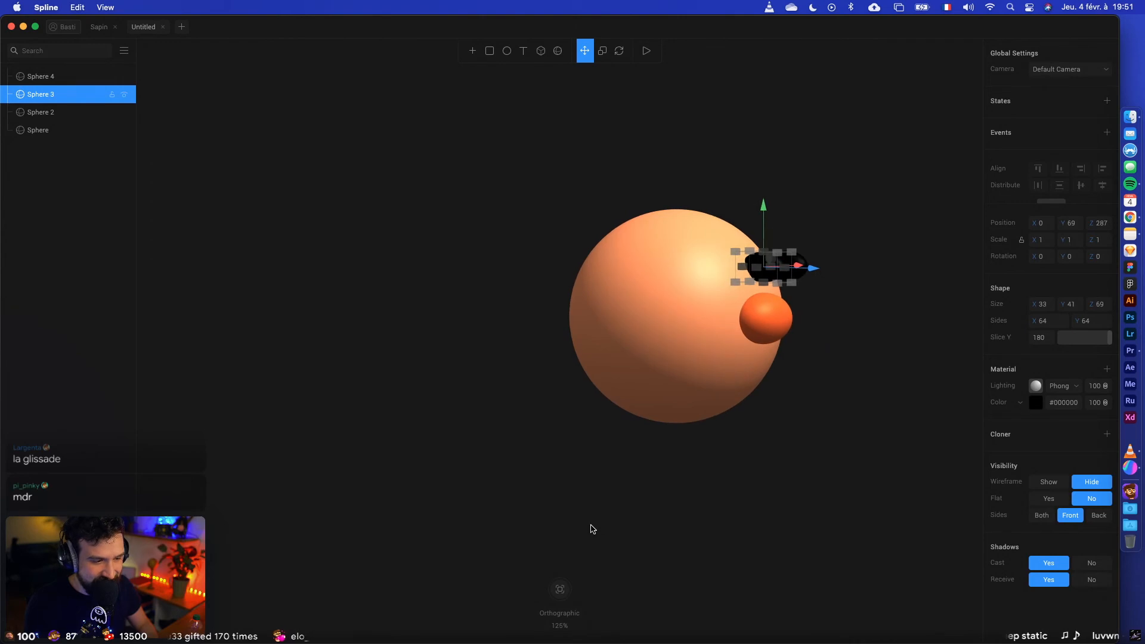
pyautogui.keyDown('alt'); pyautogui.moveTo(928, 263); pyautogui.dragTo(684, 334); pyautogui.keyUp('alt')
pyautogui.keyDown('shift'); pyautogui.click(684, 335); pyautogui.keyUp('shift')
pyautogui.keyDown('alt'); pyautogui.moveTo(749, 348); pyautogui.dragTo(825, 318); pyautogui.keyUp('alt')
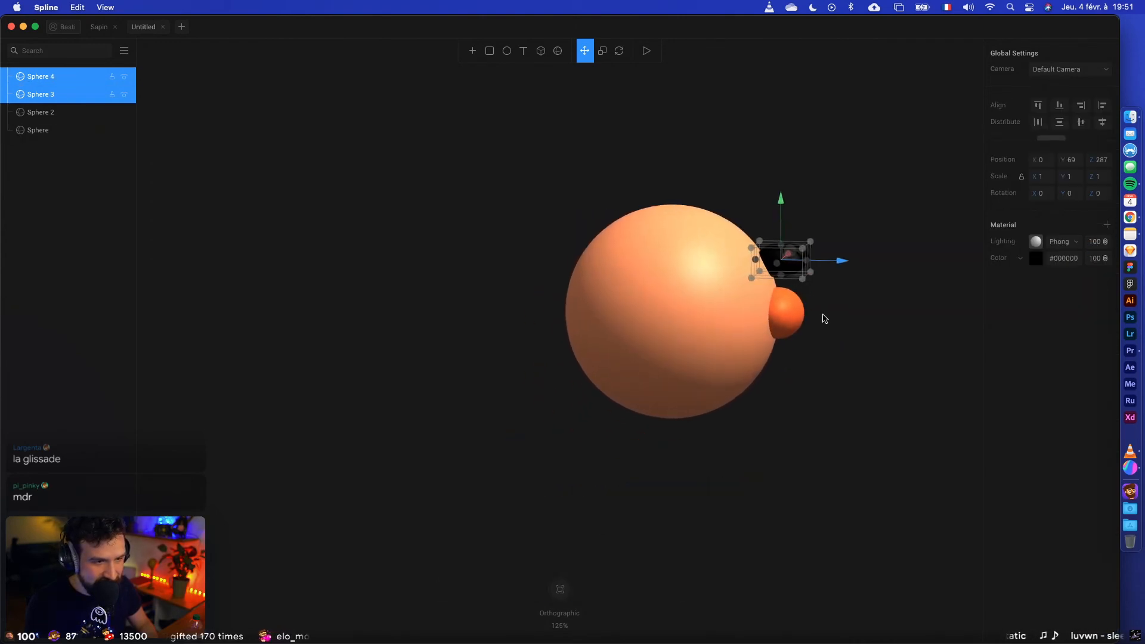
pyautogui.moveTo(803, 267); pyautogui.dragTo(784, 266)
pyautogui.keyDown('alt'); pyautogui.moveTo(838, 304); pyautogui.dragTo(771, 314); pyautogui.keyUp('alt')
pyautogui.press('super+z')
# Step: Delete the duplicated eye, keeping only the one above the nose
pyautogui.click(663, 318)
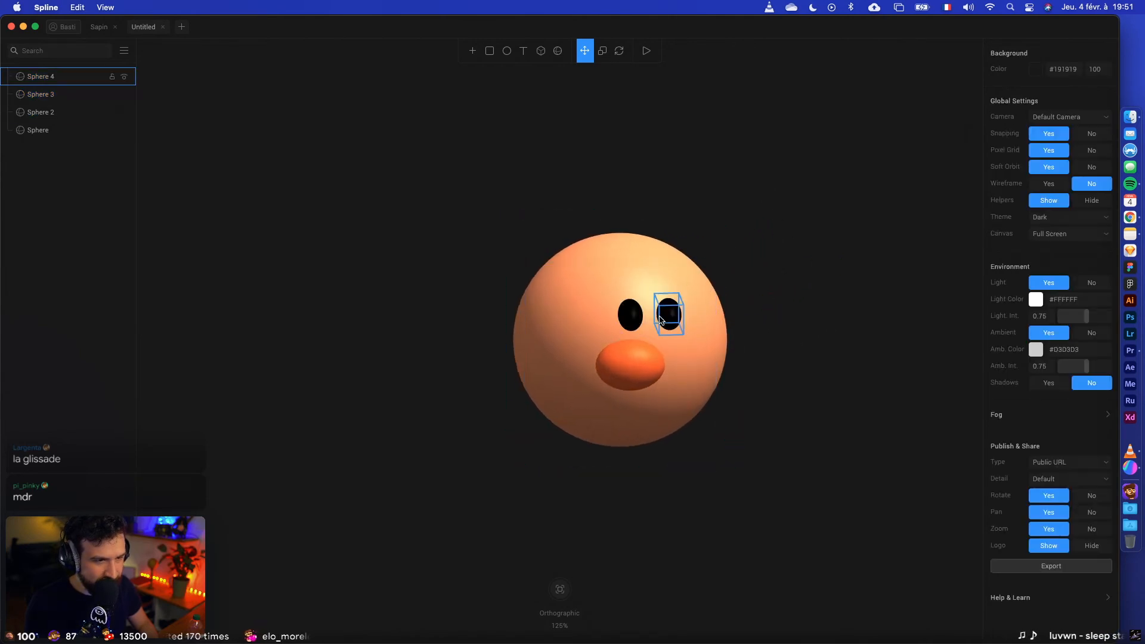
pyautogui.click(671, 314)
pyautogui.press('Delete')
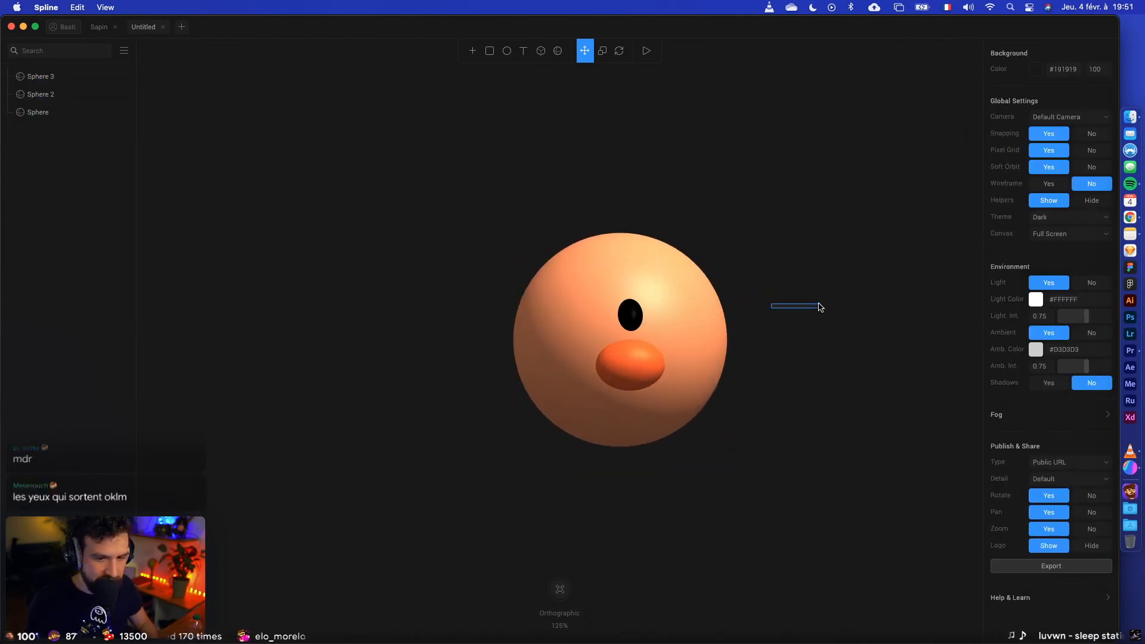
pyautogui.click(730, 455)
pyautogui.click(800, 444)
# Step: Flatten the remaining eye to a depth of about 29 units in a side view
pyautogui.keyDown('alt'); pyautogui.moveTo(801, 438); pyautogui.dragTo(845, 432); pyautogui.keyUp('alt')
pyautogui.click(788, 274)
pyautogui.moveTo(800, 274); pyautogui.dragTo(783, 273)
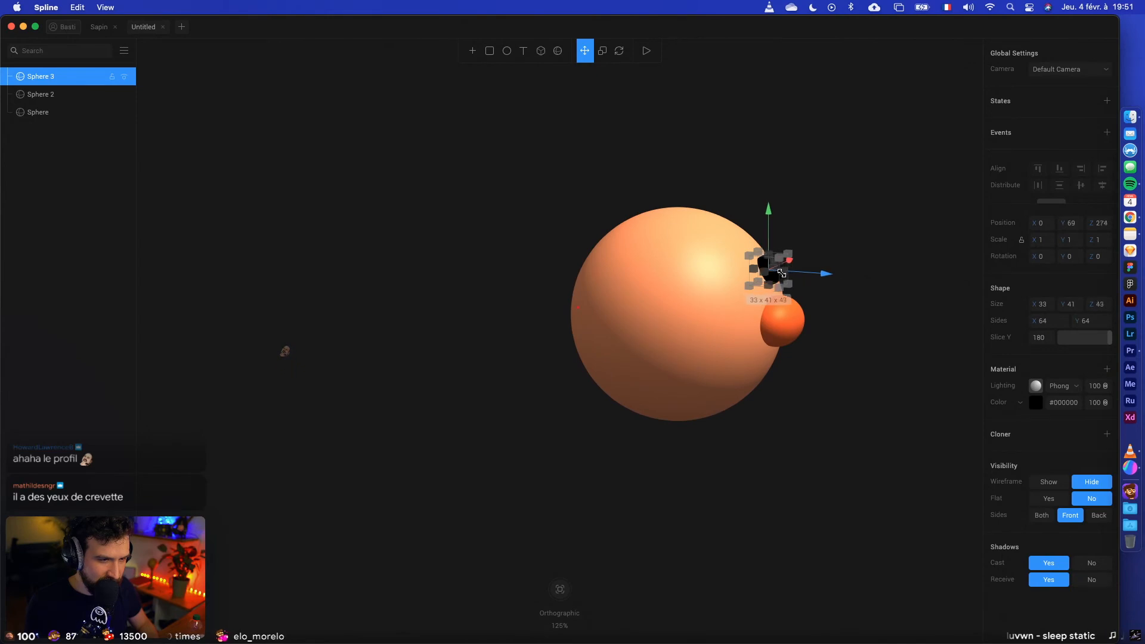
pyautogui.keyDown('alt'); pyautogui.moveTo(814, 238); pyautogui.dragTo(777, 239); pyautogui.keyUp('alt')
pyautogui.click(798, 296)
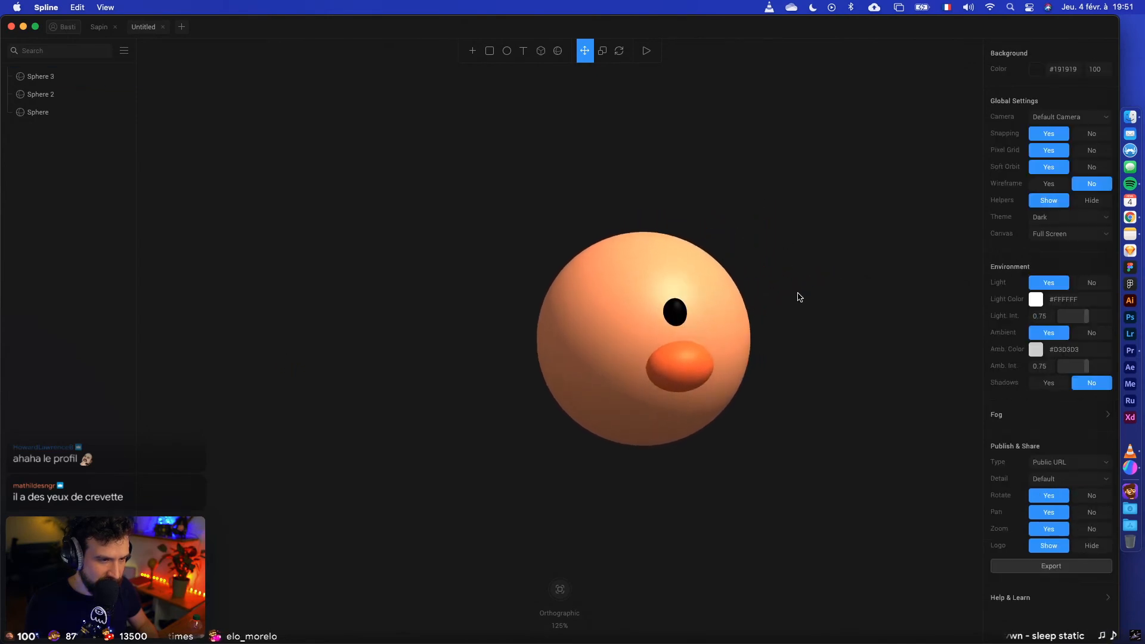
# Step: Move the eye to one side of the nose and lower it, to about X -77 and Y 40
pyautogui.moveTo(678, 315); pyautogui.dragTo(701, 310)
pyautogui.keyDown('alt'); pyautogui.moveTo(722, 416); pyautogui.dragTo(789, 391); pyautogui.keyUp('alt')
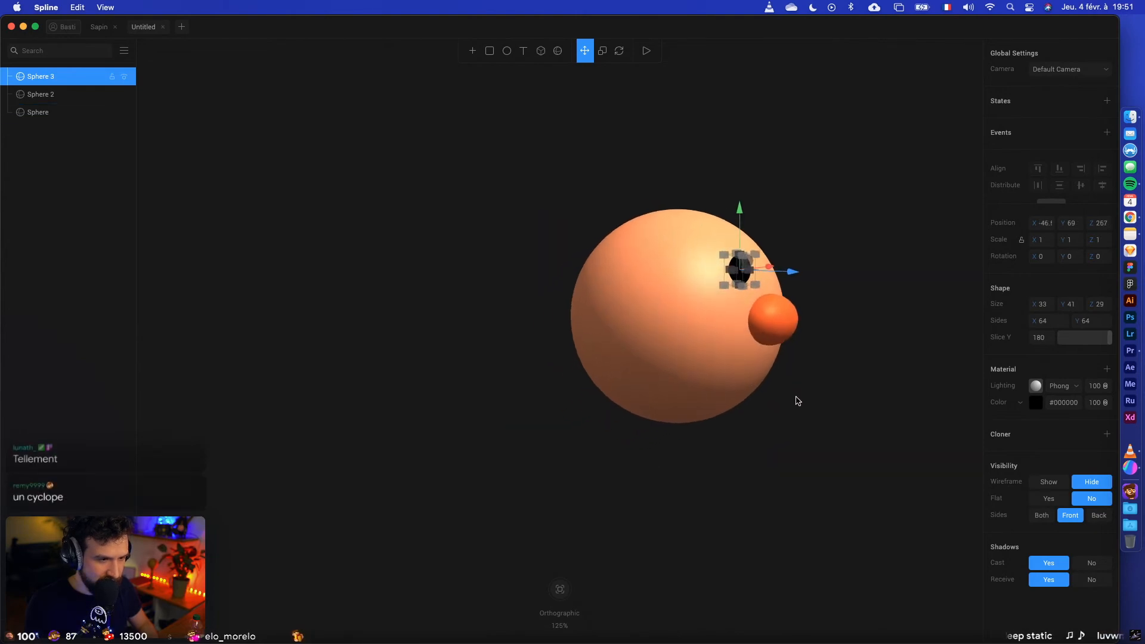
pyautogui.click(795, 396)
pyautogui.keyDown('alt'); pyautogui.moveTo(842, 358); pyautogui.dragTo(720, 338); pyautogui.keyUp('alt')
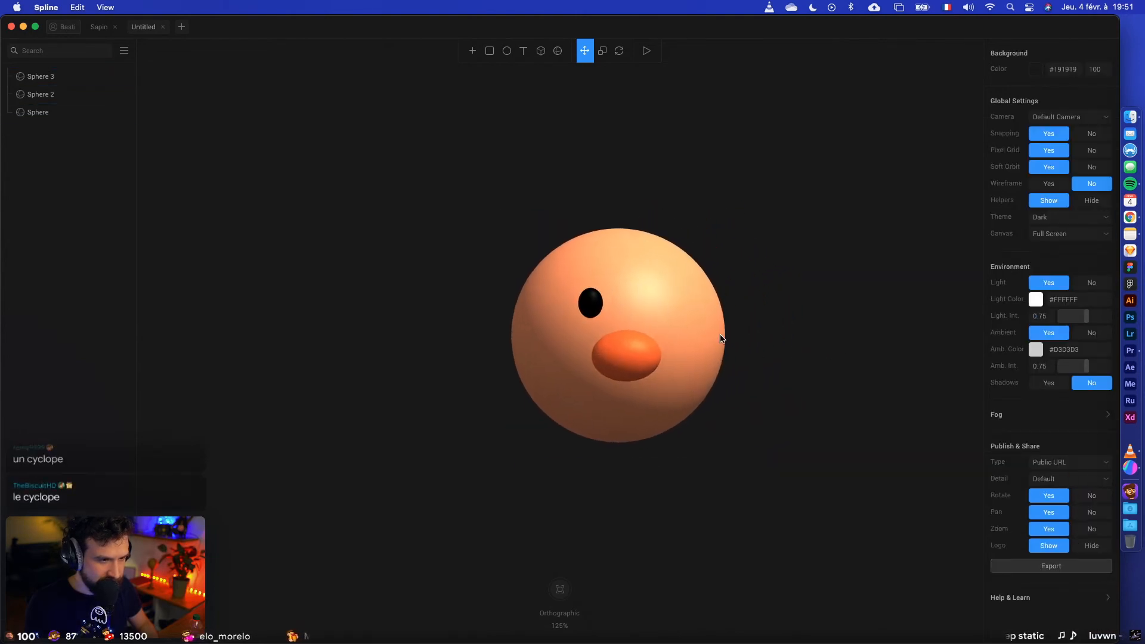
pyautogui.click(592, 302)
pyautogui.moveTo(650, 302); pyautogui.dragTo(628, 301)
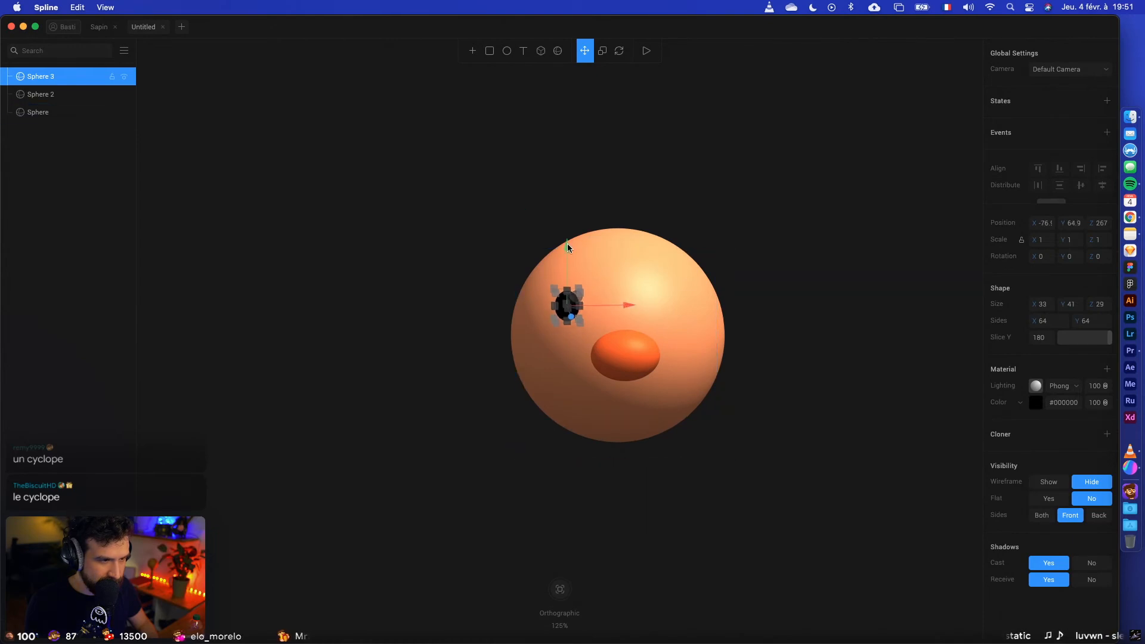
pyautogui.moveTo(567, 243); pyautogui.dragTo(571, 263)
pyautogui.click(770, 412)
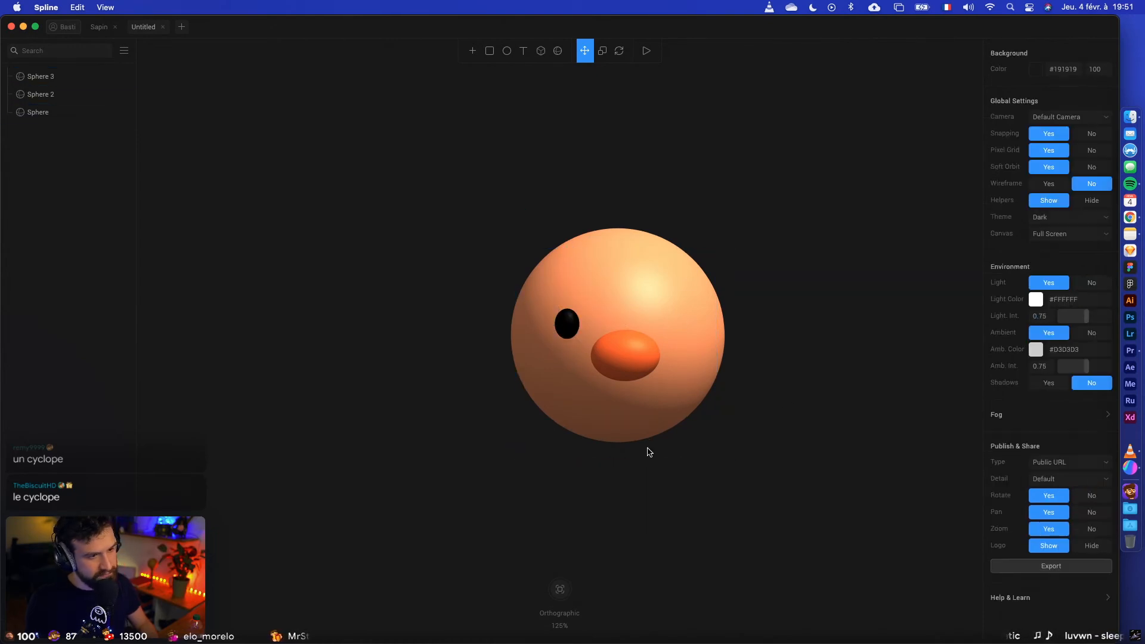
# Step: Push the eye back into the head's surface, to about Z 252
pyautogui.keyDown('alt'); pyautogui.moveTo(565, 316); pyautogui.dragTo(672, 447); pyautogui.keyUp('alt')
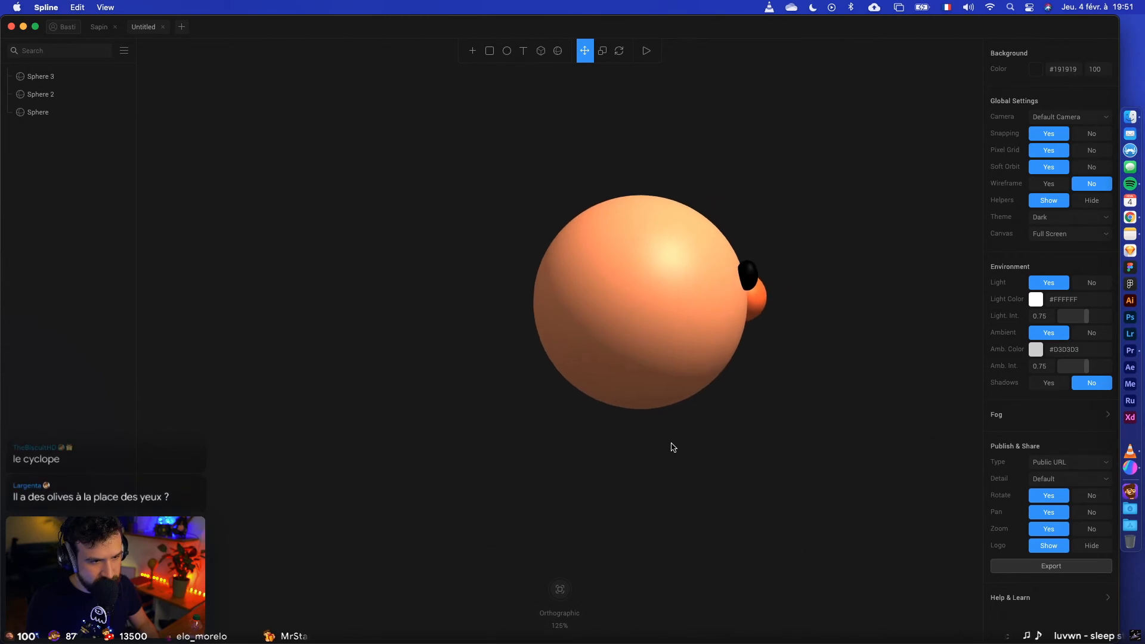
pyautogui.click(752, 275)
pyautogui.moveTo(802, 273); pyautogui.dragTo(802, 275)
pyautogui.press('Escape')
pyautogui.click(754, 277)
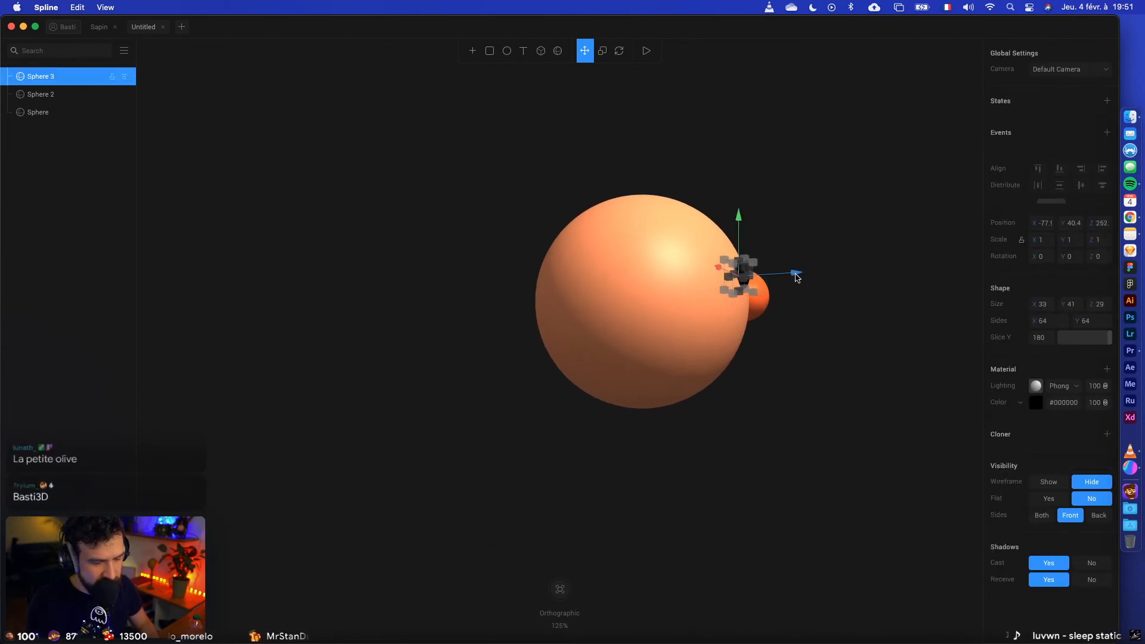
pyautogui.press('Escape')
pyautogui.keyDown('alt'); pyautogui.moveTo(813, 337); pyautogui.dragTo(723, 339); pyautogui.keyUp('alt')
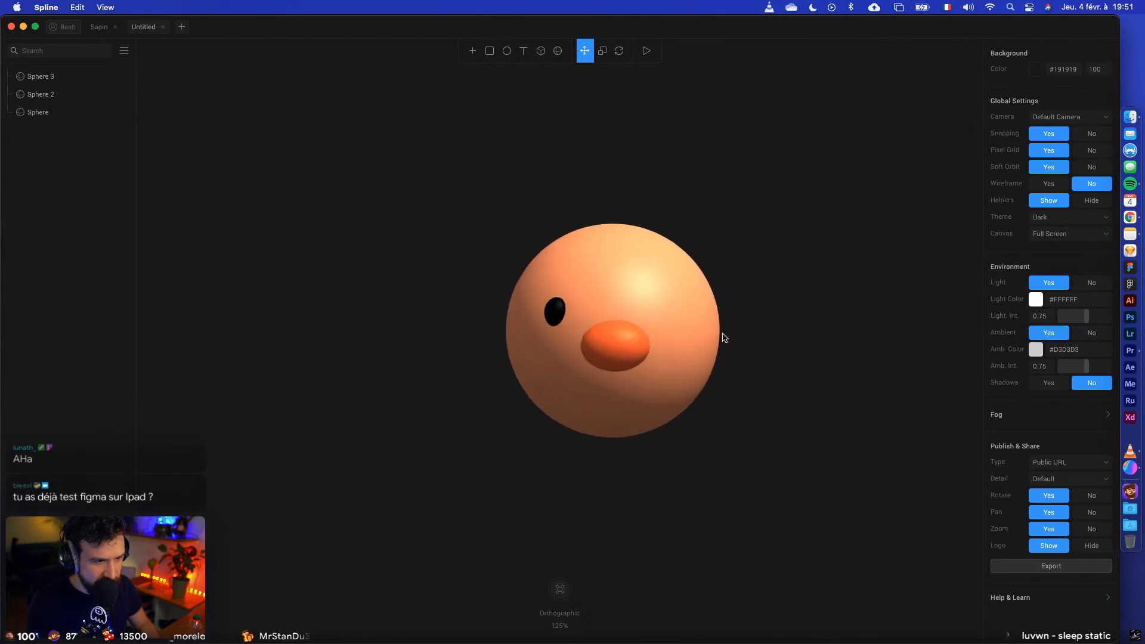
# Step: Duplicate the eye and place the copy on the other side of the nose at about X 76.5
pyautogui.click(554, 311)
pyautogui.press('super+d')
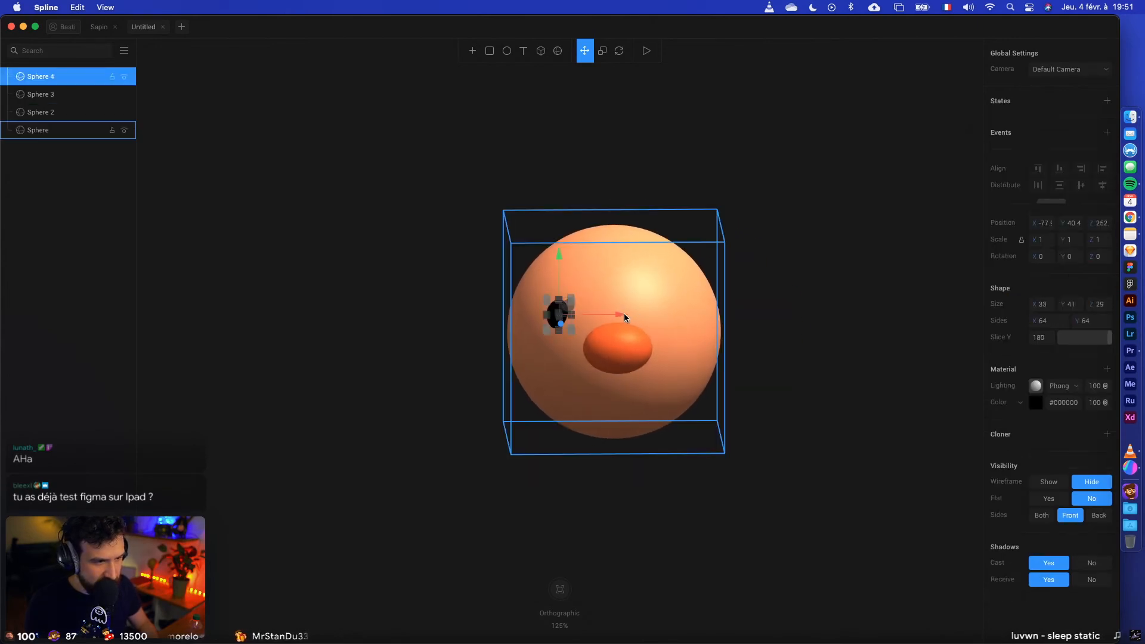
pyautogui.moveTo(624, 314); pyautogui.dragTo(749, 317)
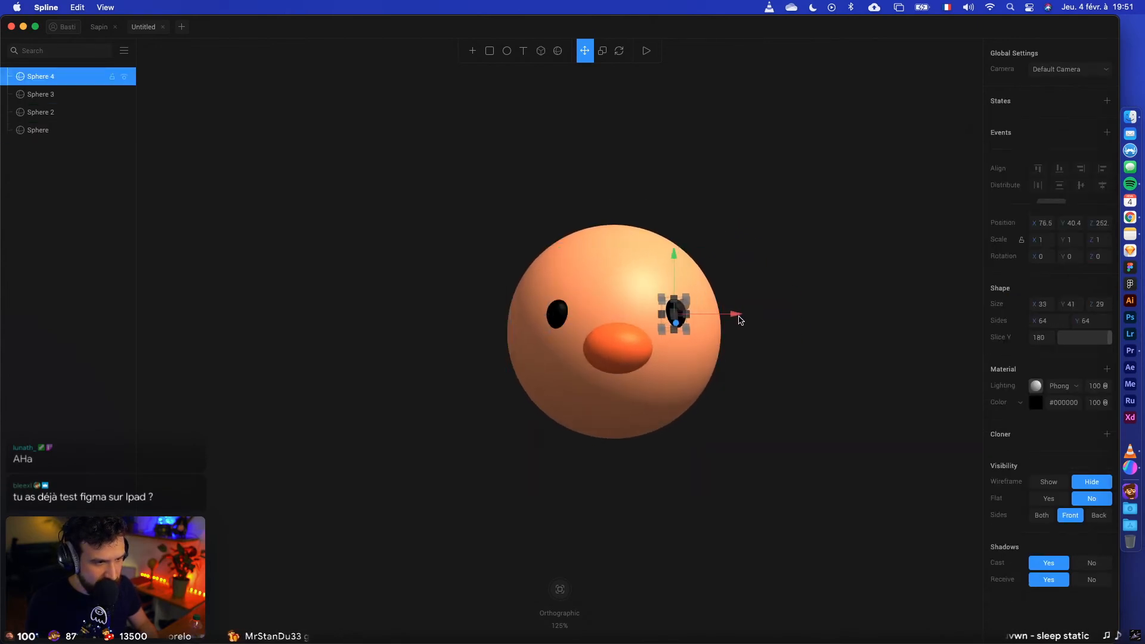
# Step: Group the two eye spheres into one object
pyautogui.keyDown('shift'); pyautogui.click(553, 317); pyautogui.keyUp('shift')
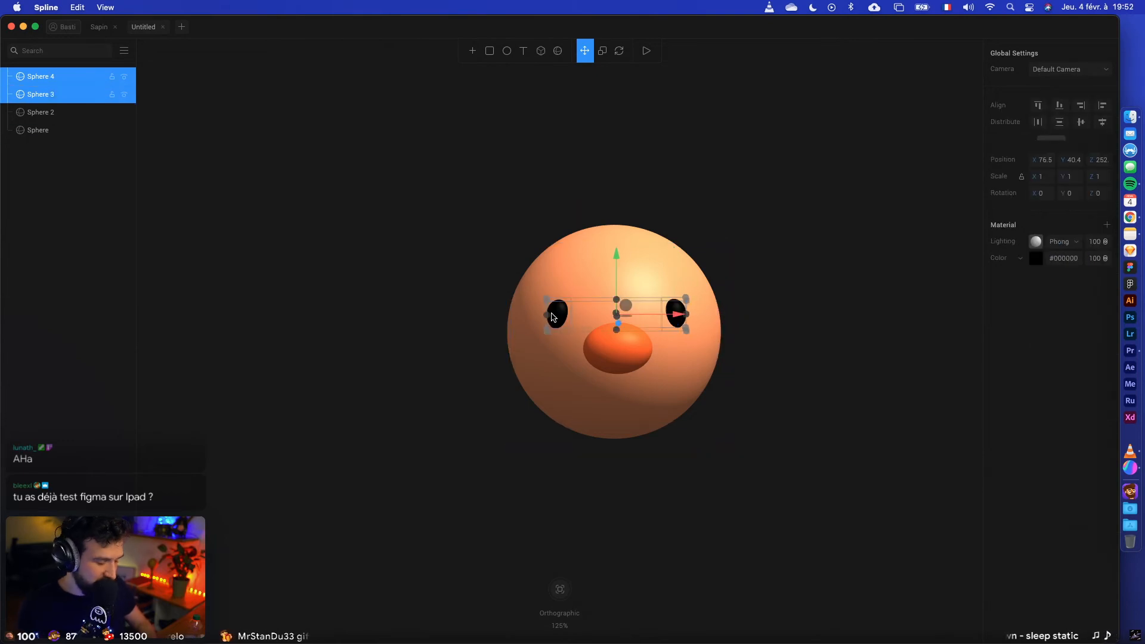
pyautogui.press('super+g')
pyautogui.keyDown('shift'); pyautogui.click(686, 362); pyautogui.keyUp('shift')
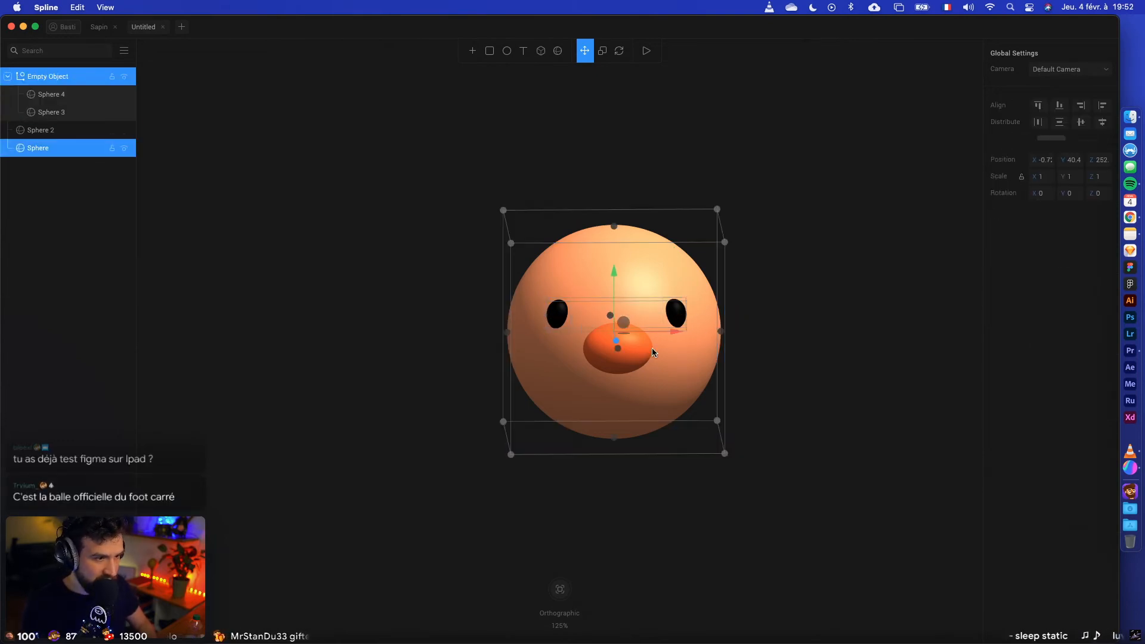
pyautogui.keyDown('shift'); pyautogui.click(650, 349); pyautogui.keyUp('shift')
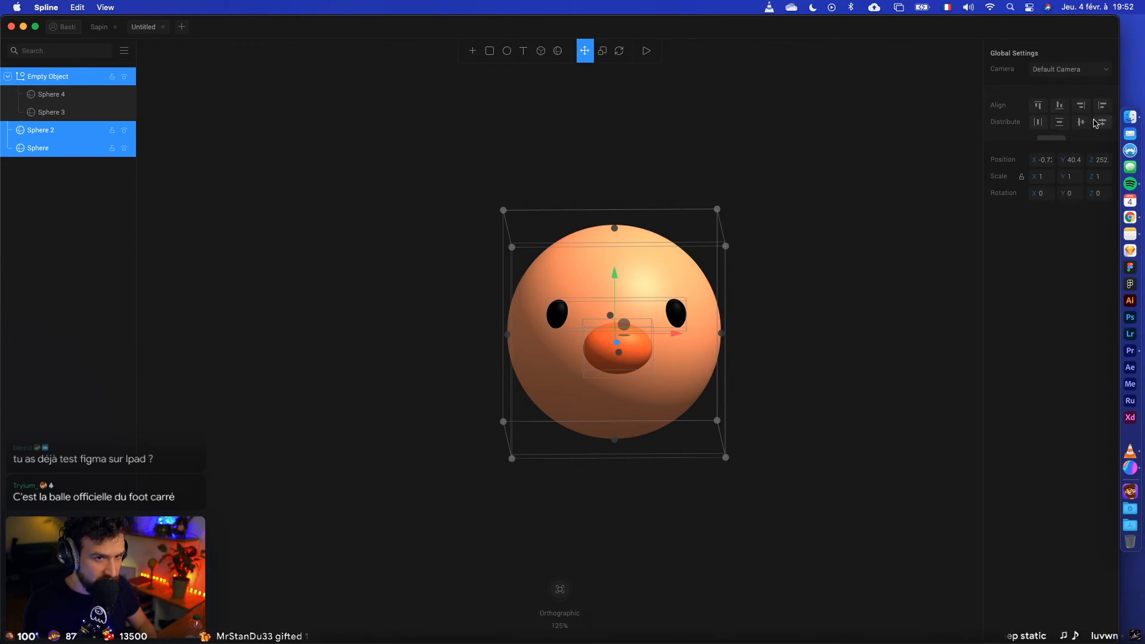
pyautogui.click(824, 307)
pyautogui.moveTo(808, 316)
pyautogui.mouseDown(button='right')
pyautogui.moveTo(856, 312)
pyautogui.moveTo(795, 284)
pyautogui.moveTo(805, 315)
pyautogui.mouseUp(button='right')
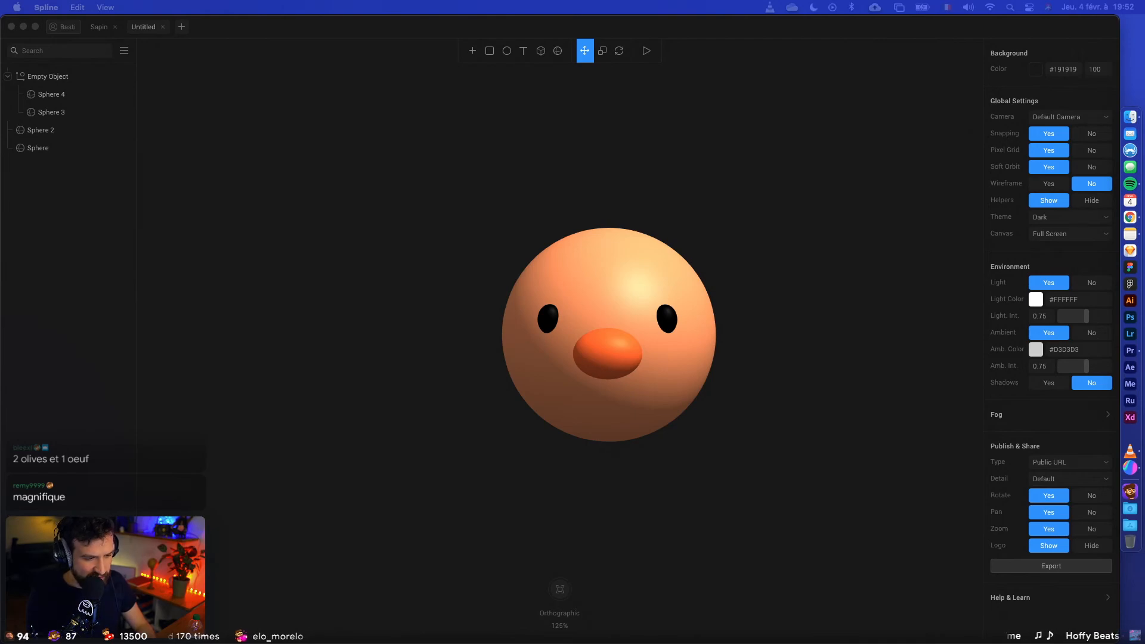
# Step: Switch to the Instagram post in Chrome and read the replies on how the character's outer hair glow was made
pyautogui.moveTo(573, 643); pyautogui.dragTo(430, 8)
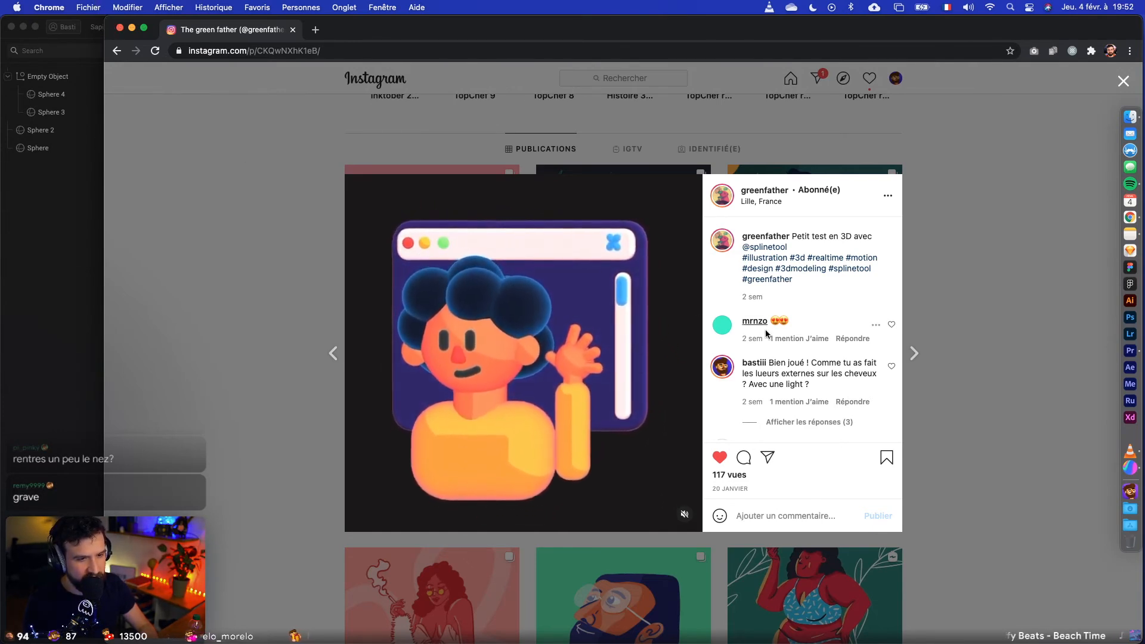
pyautogui.click(786, 423)
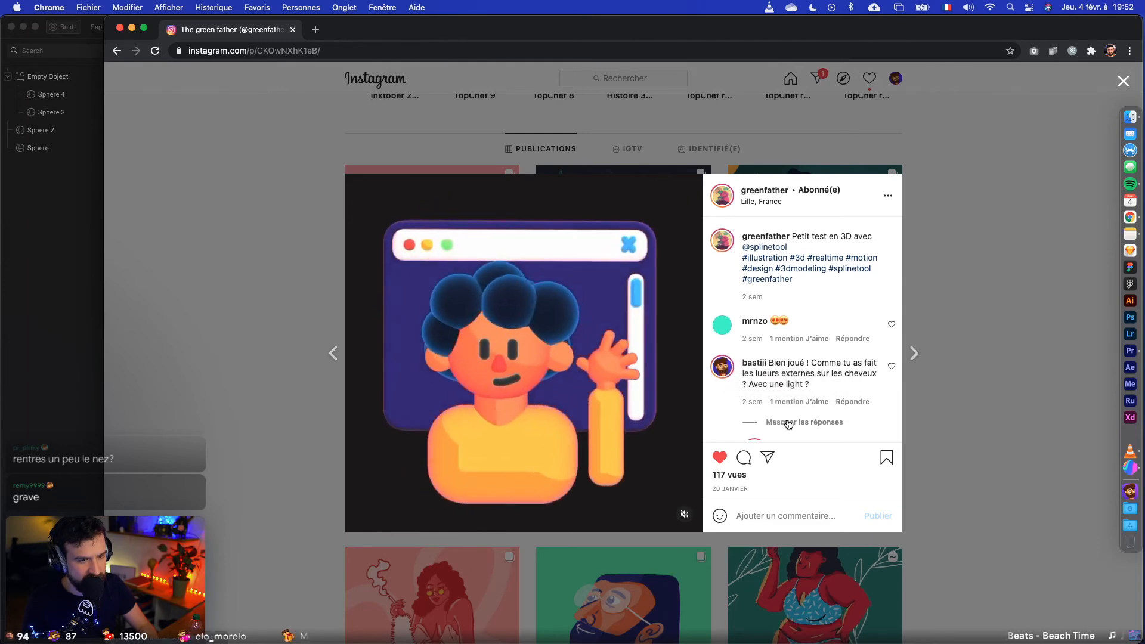
pyautogui.scroll(-2, 784, 417)
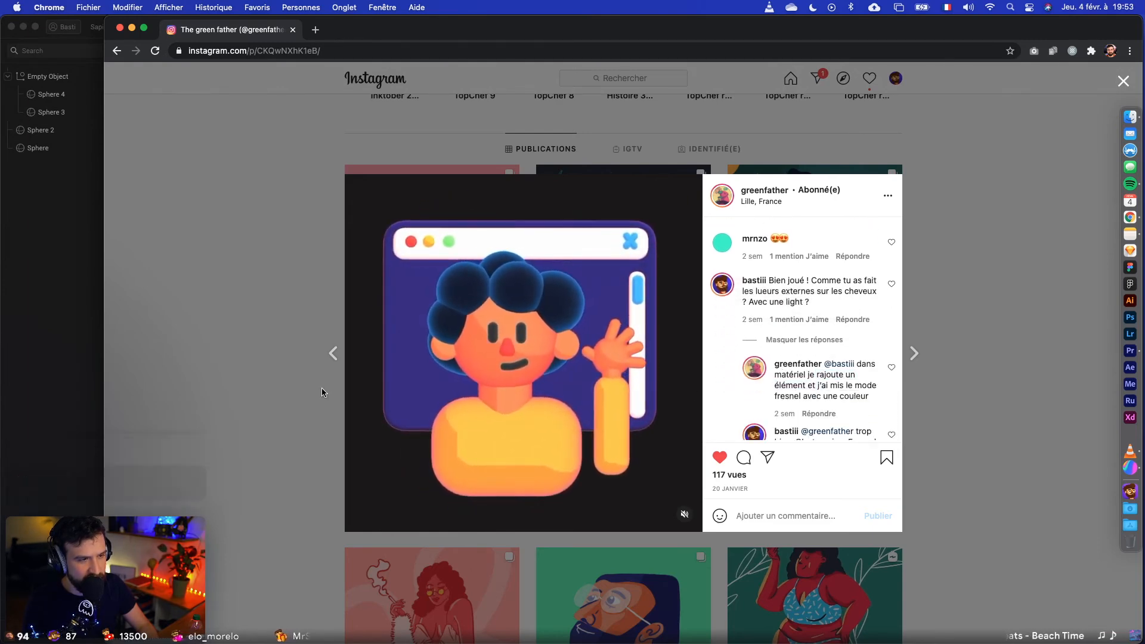
pyautogui.click(47, 383)
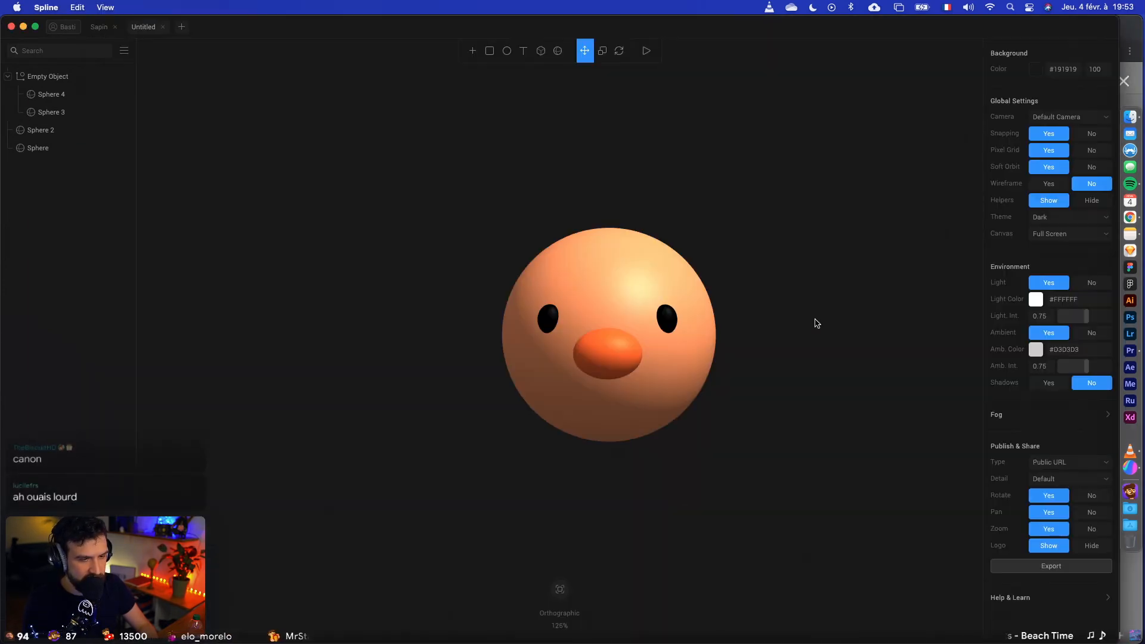
pyautogui.click(672, 319)
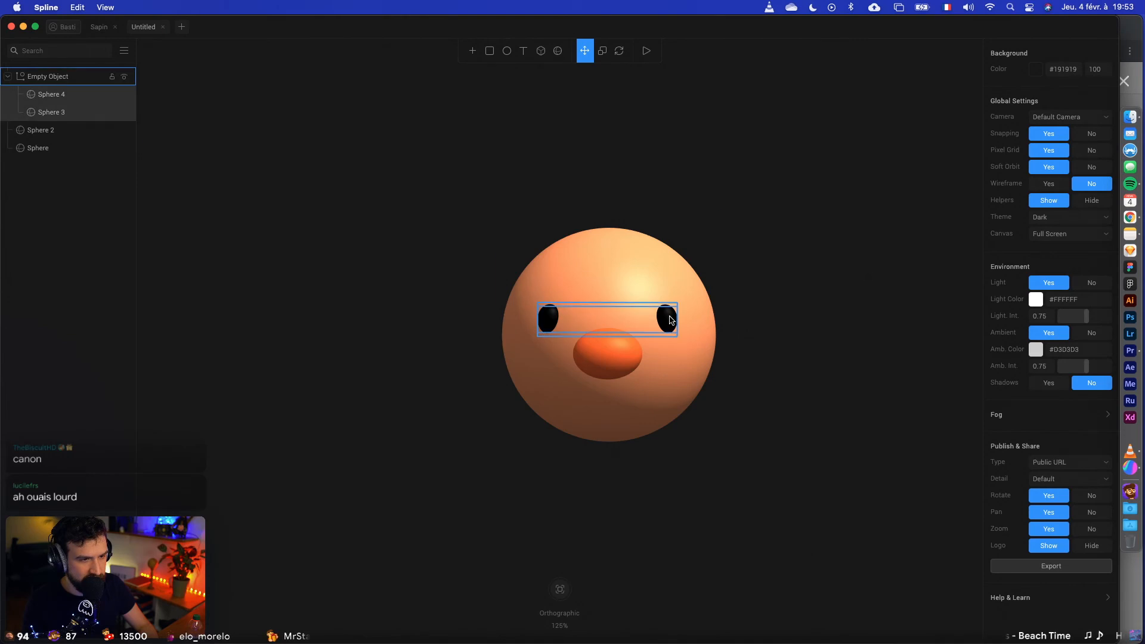
pyautogui.click(743, 375)
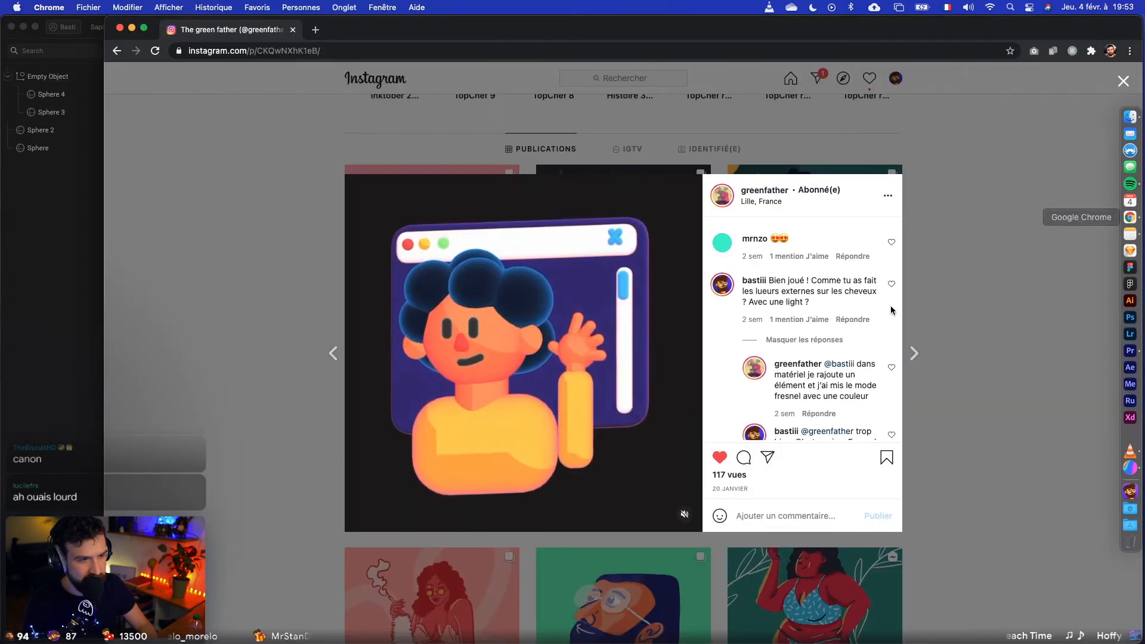
# Step: Return to Spline and pull the nose sphere forward out of the face to about Z 287
pyautogui.click(1130, 217)
pyautogui.press('super+Tab')
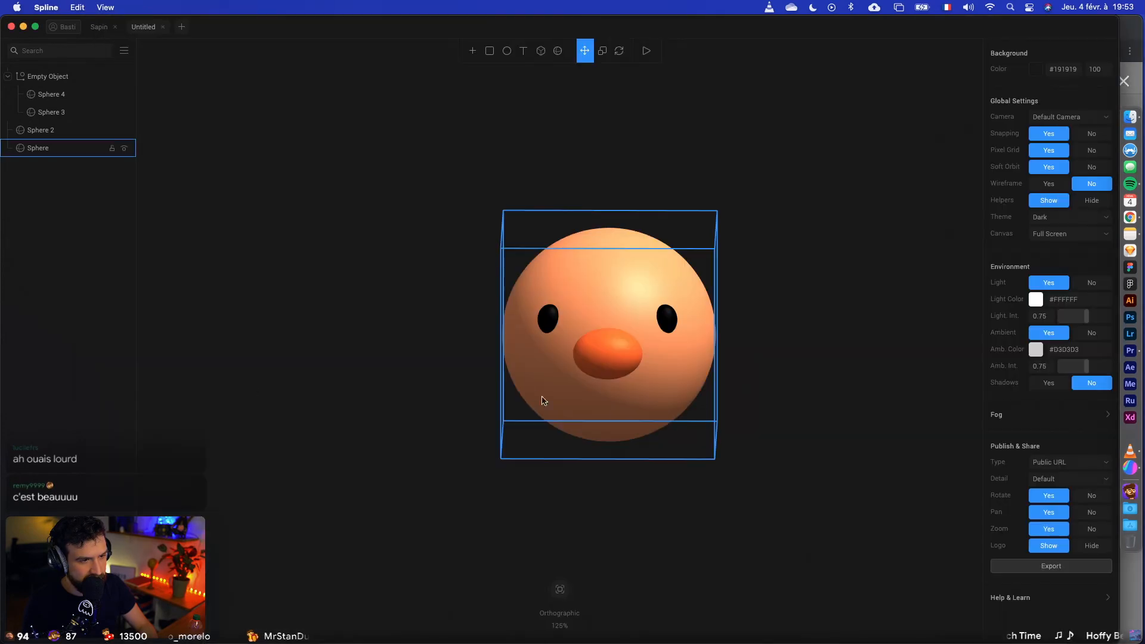
pyautogui.click(618, 359)
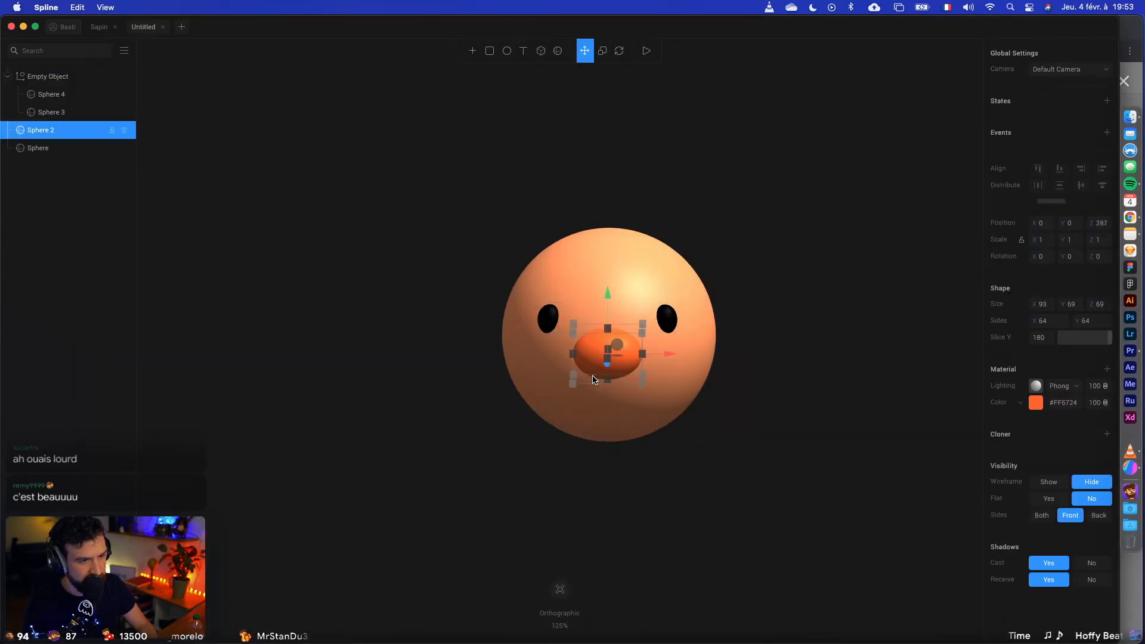
pyautogui.keyDown('alt'); pyautogui.moveTo(664, 421); pyautogui.dragTo(734, 416); pyautogui.keyUp('alt')
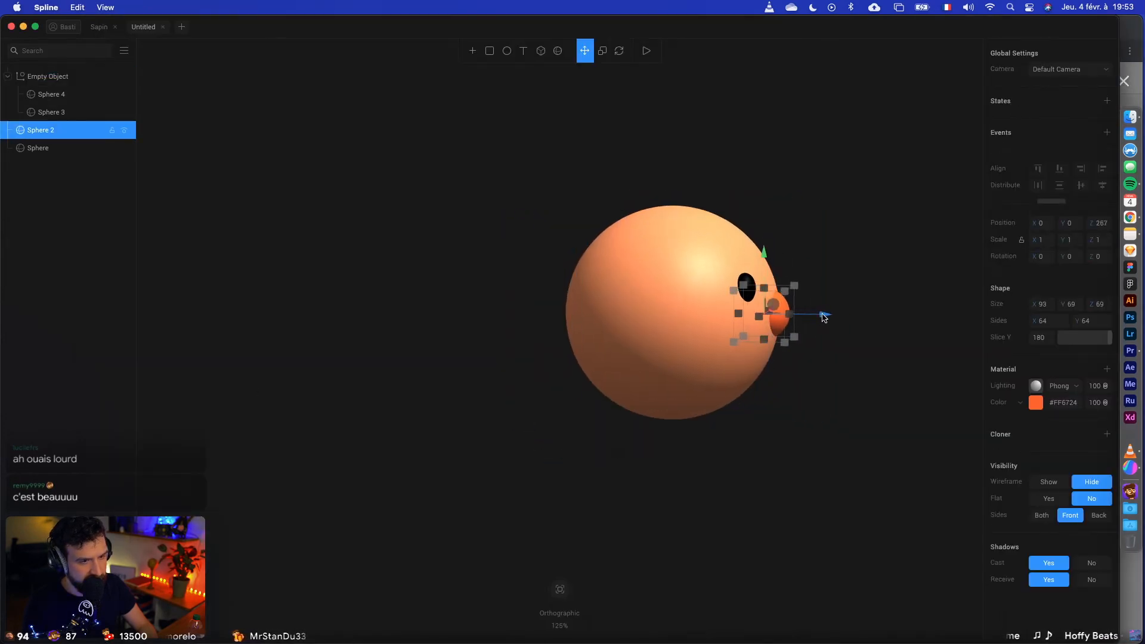
pyautogui.moveTo(823, 317); pyautogui.dragTo(834, 317)
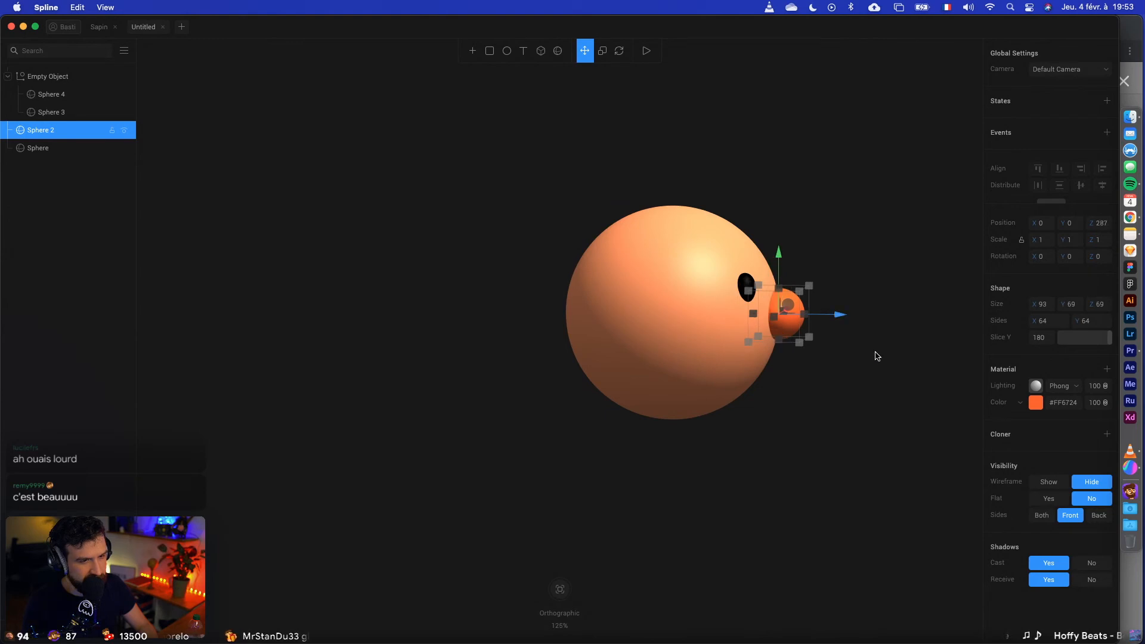
pyautogui.keyDown('alt'); pyautogui.moveTo(875, 356); pyautogui.dragTo(603, 293); pyautogui.keyUp('alt')
pyautogui.click(725, 399)
pyautogui.scroll(3, 739, 414)
pyautogui.hscroll(-3, 739, 414)
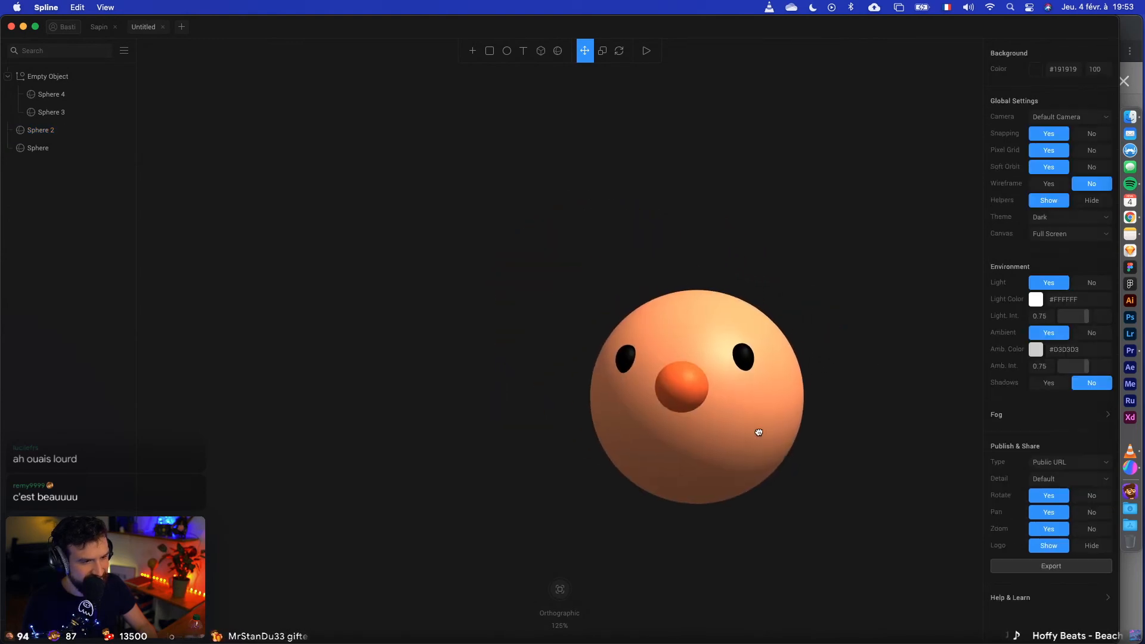
pyautogui.moveTo(826, 381)
pyautogui.keyDown('alt'); pyautogui.mouseDown()
pyautogui.moveTo(826, 367)
pyautogui.moveTo(831, 410)
pyautogui.moveTo(861, 391)
pyautogui.moveTo(841, 391)
pyautogui.mouseUp(); pyautogui.keyUp('alt')
pyautogui.click(560, 591)
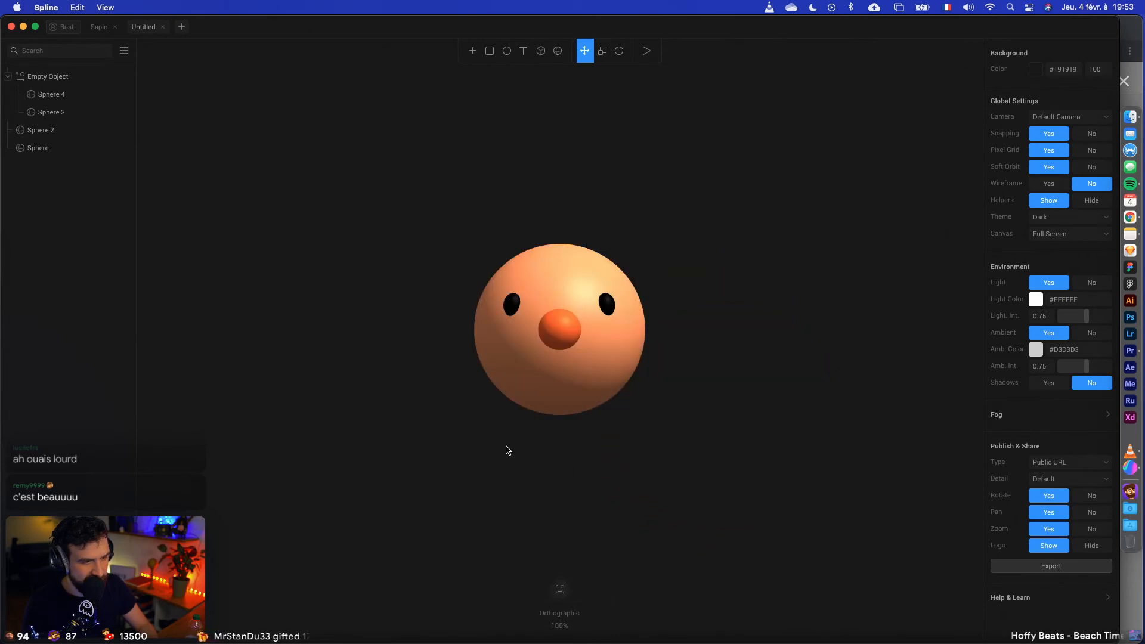
# Step: Add a cylinder under the head as a neck, at about Y -160 and about 115 × 164 × 101 in size
pyautogui.click(552, 49)
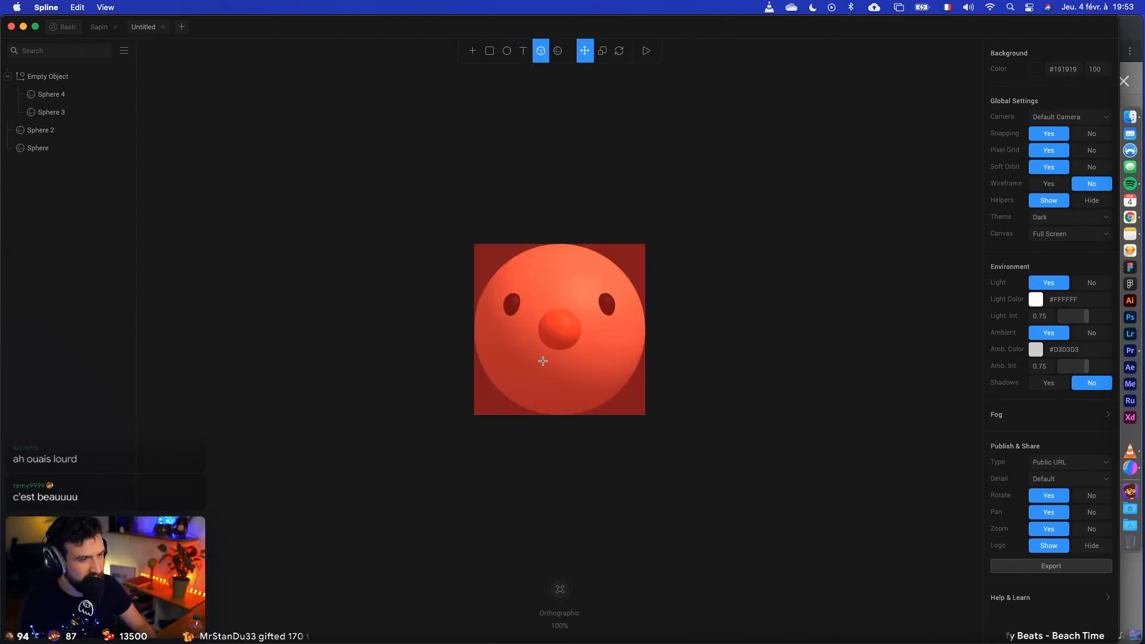
pyautogui.click(501, 55)
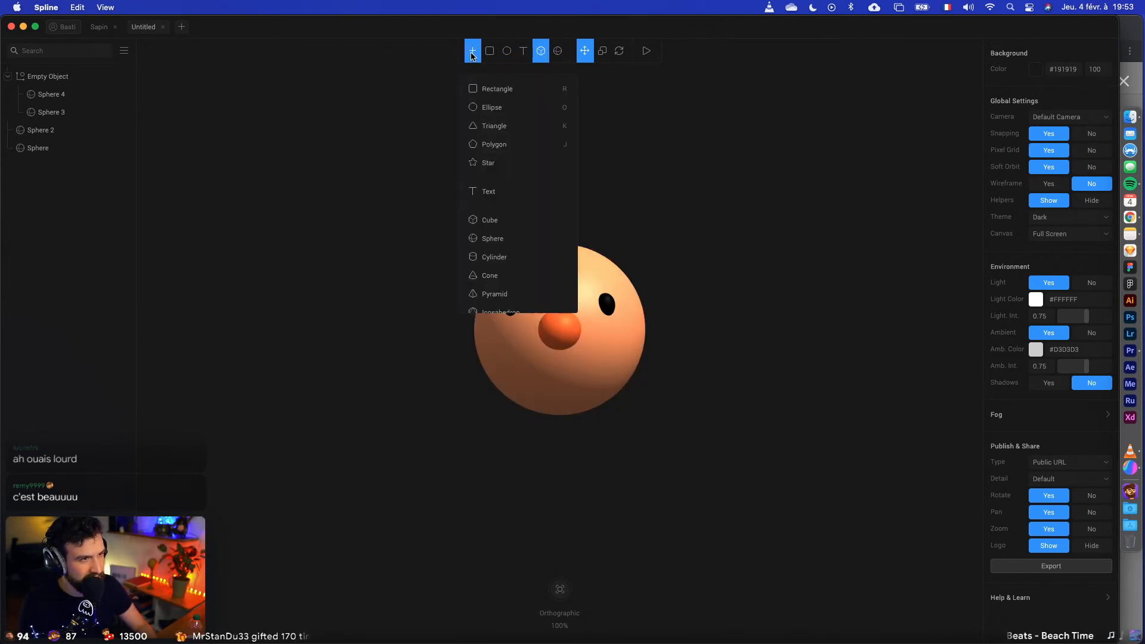
pyautogui.click(492, 257)
pyautogui.moveTo(548, 453)
pyautogui.mouseDown()
pyautogui.moveTo(603, 505)
pyautogui.moveTo(637, 512)
pyautogui.moveTo(723, 435)
pyautogui.moveTo(754, 432)
pyautogui.moveTo(744, 460)
pyautogui.moveTo(695, 459)
pyautogui.moveTo(705, 460)
pyautogui.mouseUp()
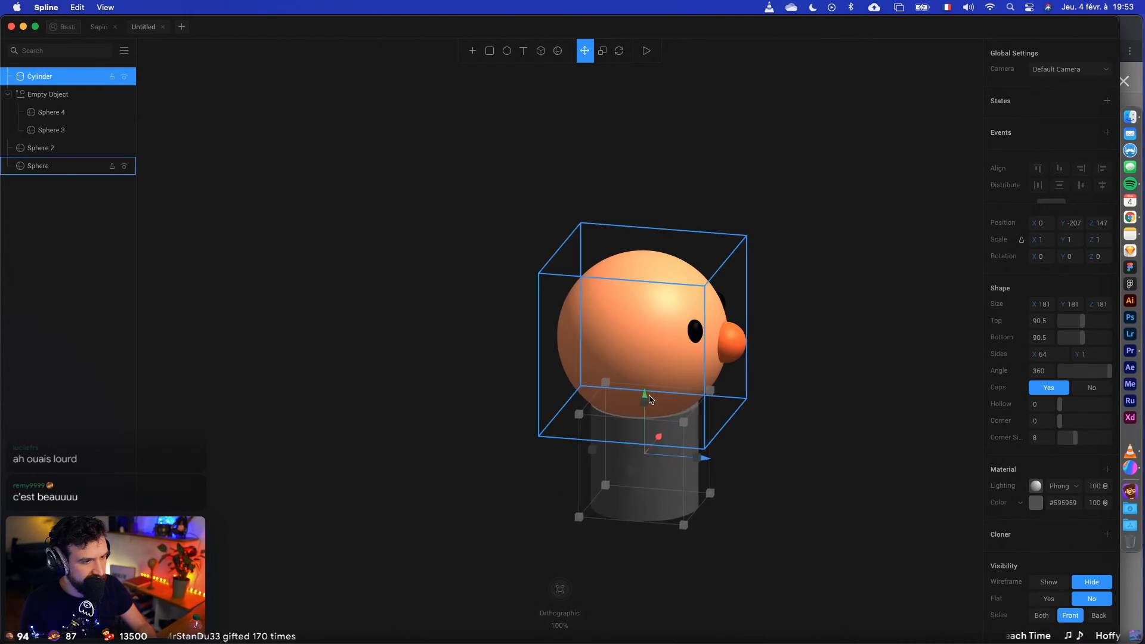
pyautogui.moveTo(645, 395); pyautogui.dragTo(644, 371)
pyautogui.keyDown('alt'); pyautogui.moveTo(770, 462); pyautogui.dragTo(673, 442); pyautogui.keyUp('alt')
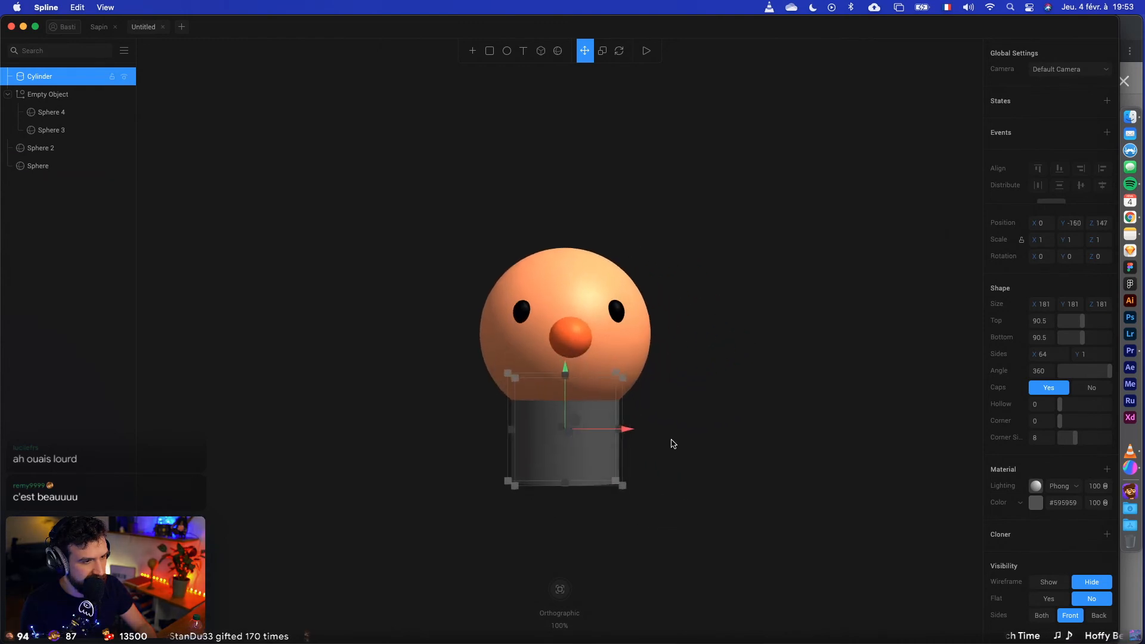
pyautogui.moveTo(613, 491); pyautogui.dragTo(590, 482)
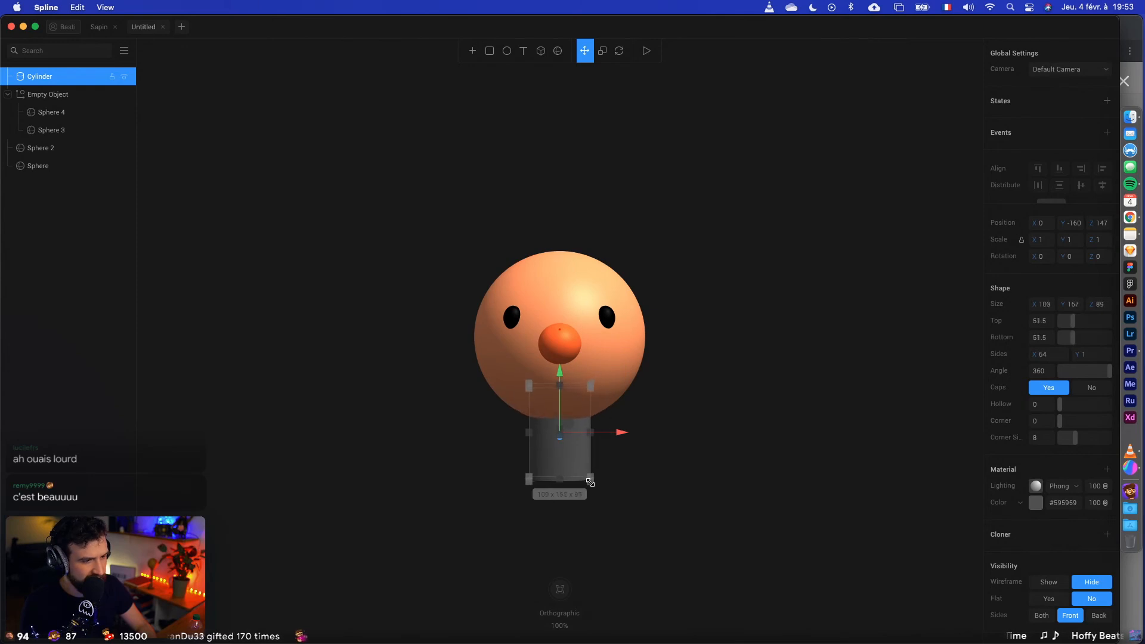
# Step: Apply the head's skin colour #FF9E65 to the neck cylinder
pyautogui.click(1036, 504)
pyautogui.click(604, 278)
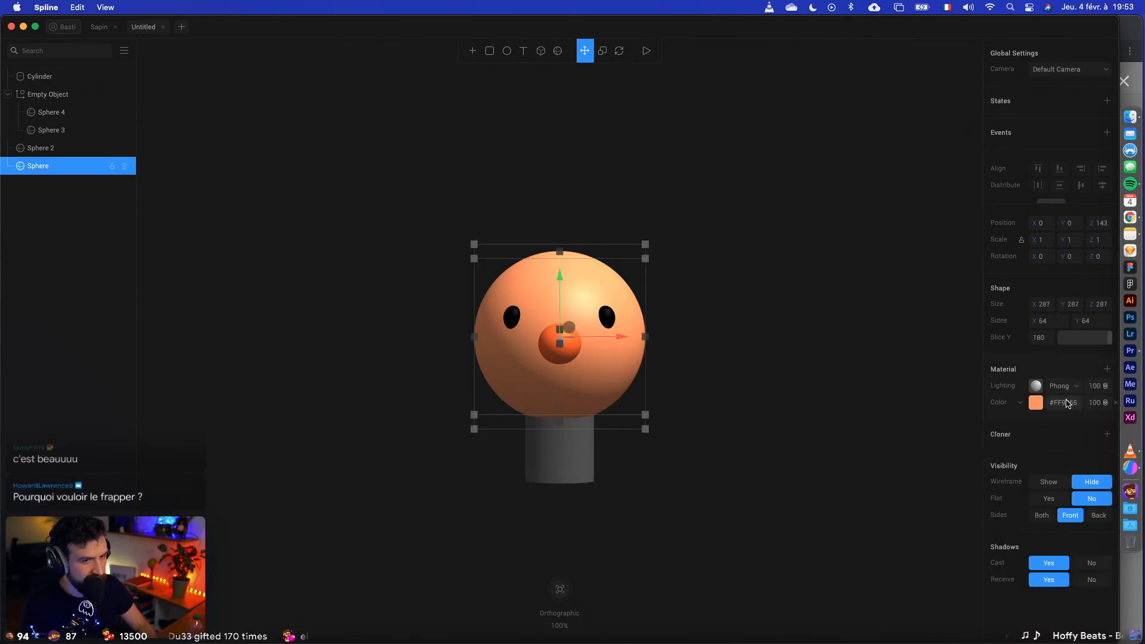
pyautogui.click(589, 458)
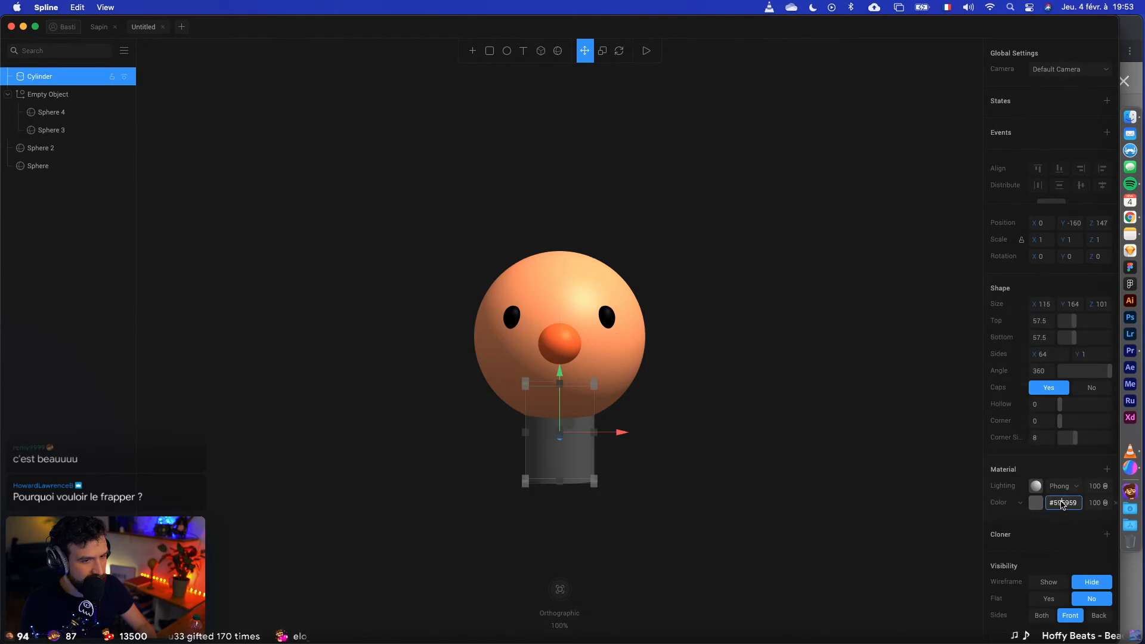
pyautogui.press('super+v')
pyautogui.click(665, 494)
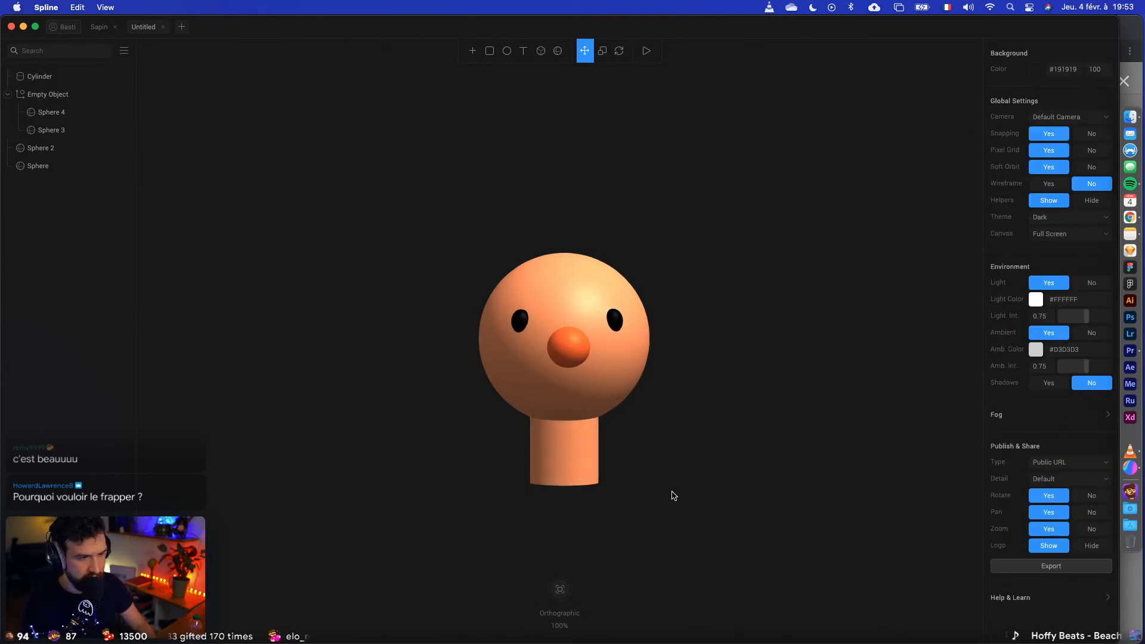
pyautogui.moveTo(673, 495); pyautogui.dragTo(636, 489)
pyautogui.click(560, 483)
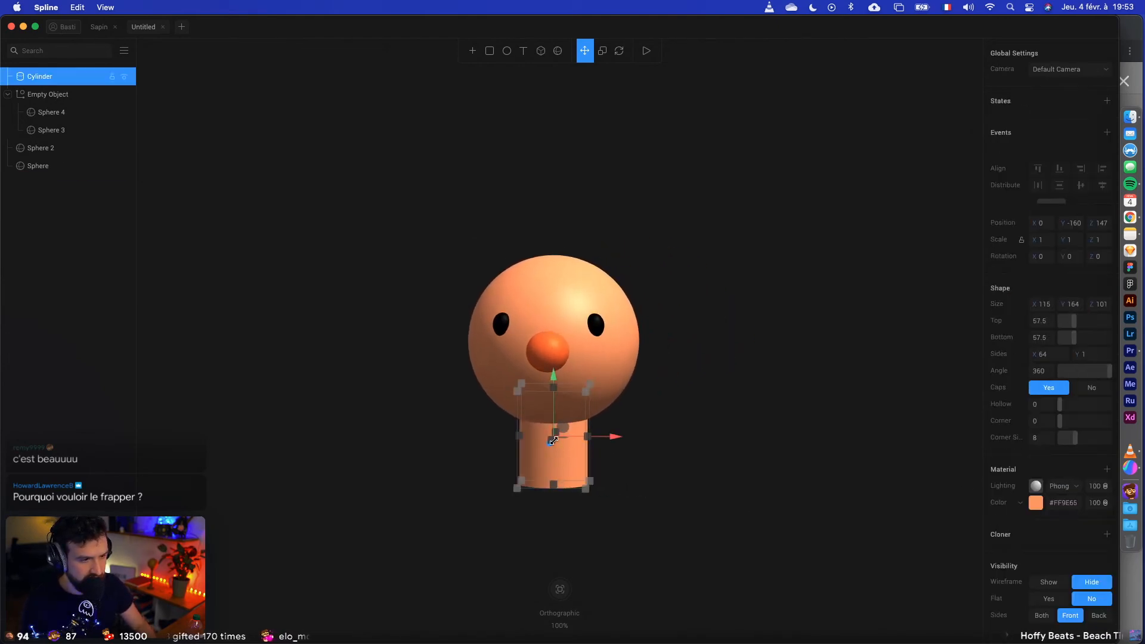
pyautogui.click(642, 435)
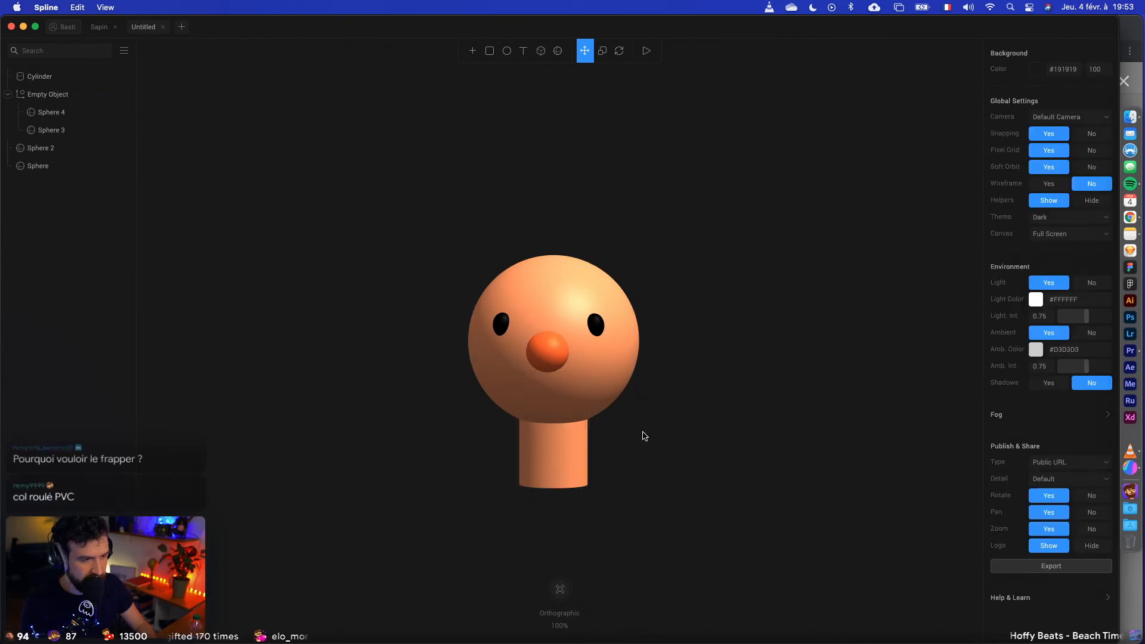
# Step: Raise the neck cylinder further into the head, to about Y -116
pyautogui.moveTo(642, 435); pyautogui.dragTo(699, 459)
pyautogui.click(613, 458)
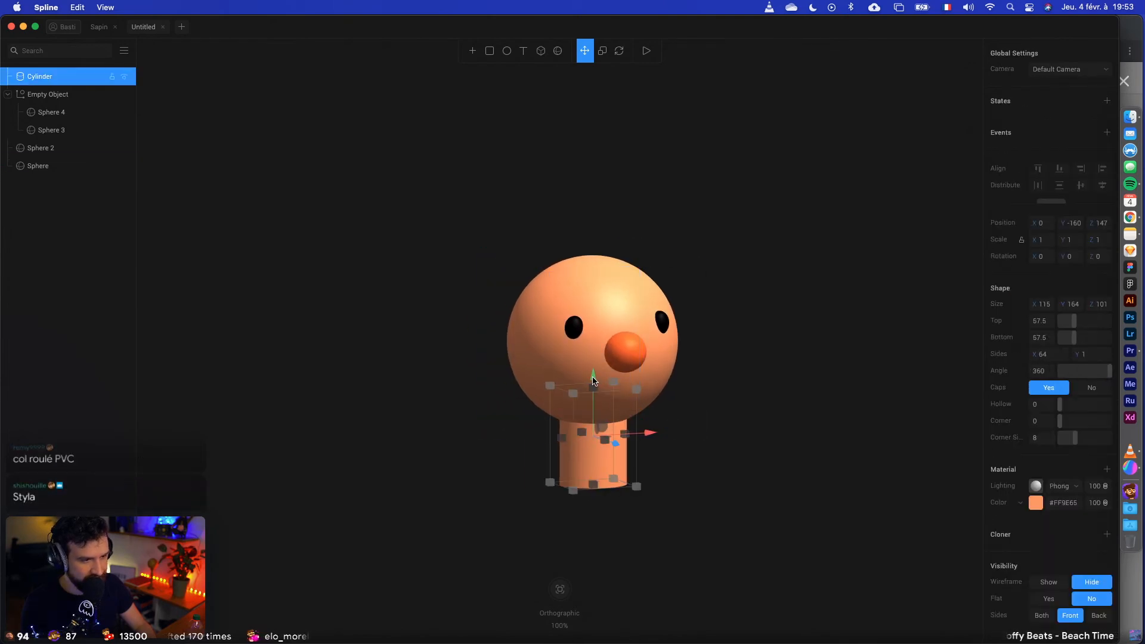
pyautogui.moveTo(593, 381); pyautogui.dragTo(593, 343)
pyautogui.click(655, 453)
pyautogui.moveTo(654, 453)
pyautogui.mouseDown()
pyautogui.moveTo(617, 411)
pyautogui.moveTo(648, 397)
pyautogui.moveTo(648, 451)
pyautogui.mouseUp()
pyautogui.click(589, 449)
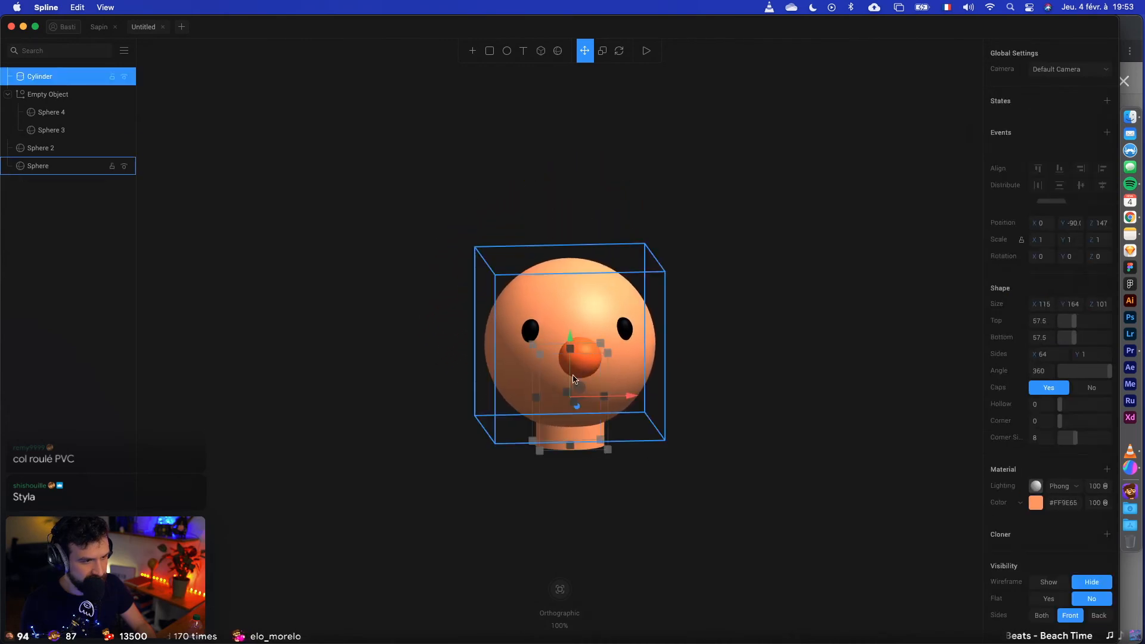
pyautogui.moveTo(570, 336); pyautogui.dragTo(571, 354)
pyautogui.click(685, 413)
pyautogui.moveTo(685, 413); pyautogui.dragTo(690, 419)
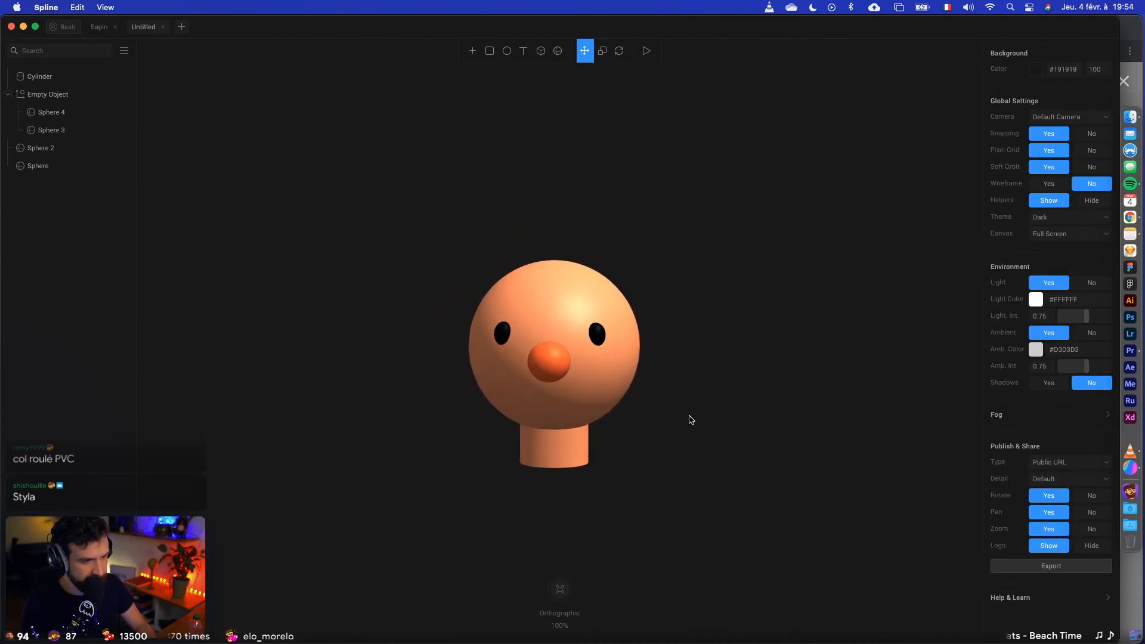
pyautogui.click(550, 277)
pyautogui.moveTo(550, 277); pyautogui.dragTo(551, 138)
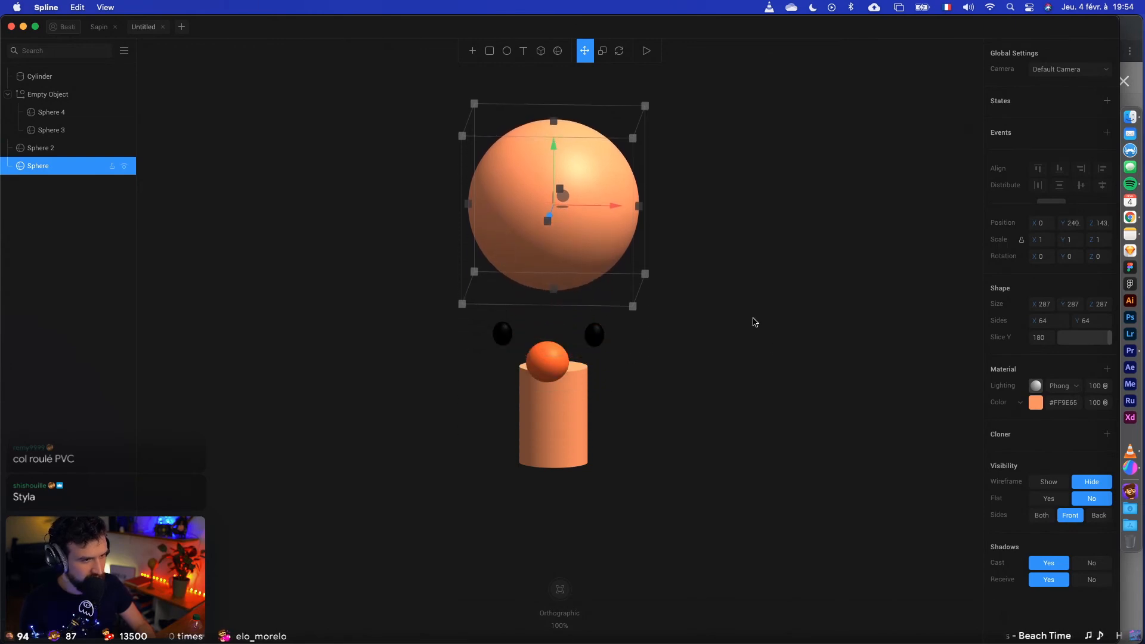
pyautogui.press('super+z')
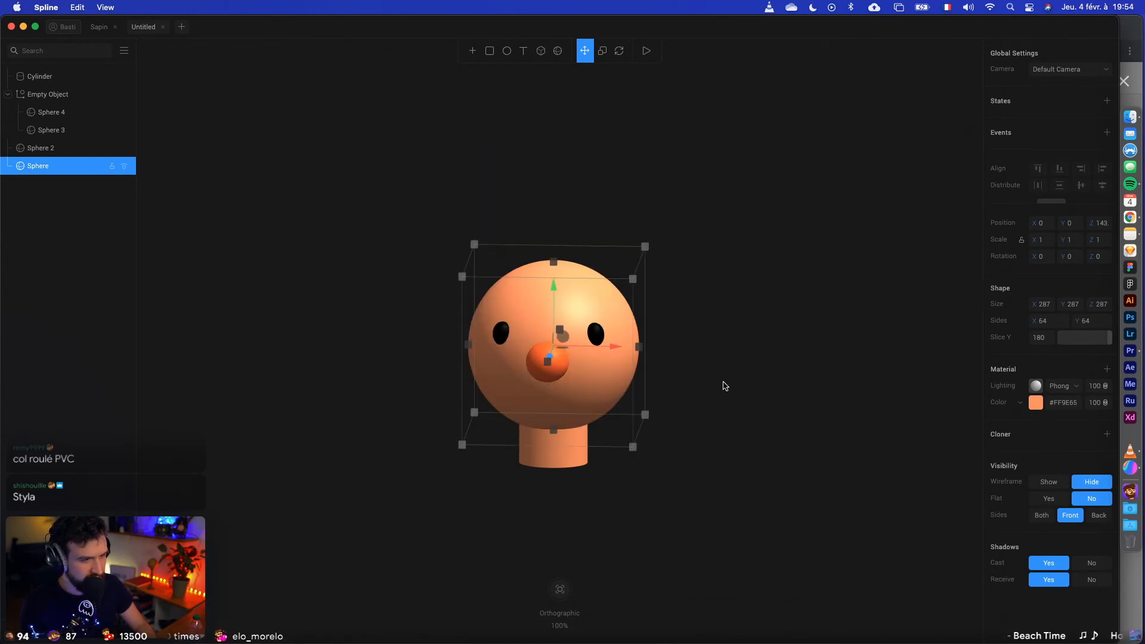
# Step: Bring up the Instagram post in Chrome, move its window to another desktop and return to Spline
pyautogui.click(1130, 217)
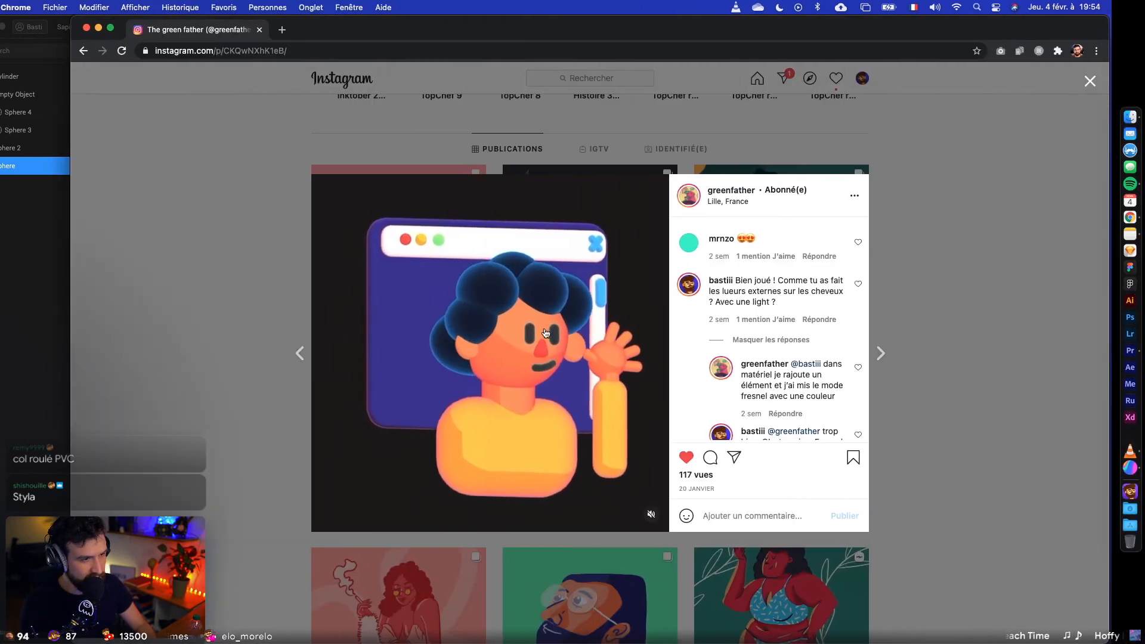
pyautogui.hotkey('ctrl', 'Left')
pyautogui.hotkey('ctrl', 'Right')
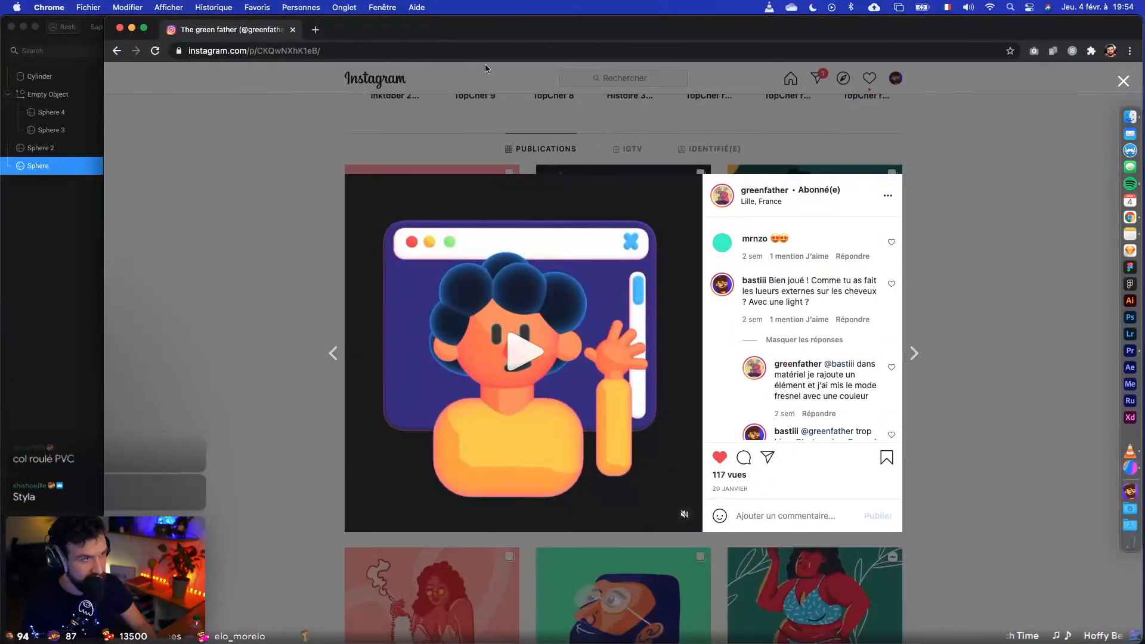
pyautogui.hotkey('ctrl', 'Up')
pyautogui.moveTo(269, 454); pyautogui.dragTo(588, 45)
pyautogui.click(702, 45)
pyautogui.click(724, 275)
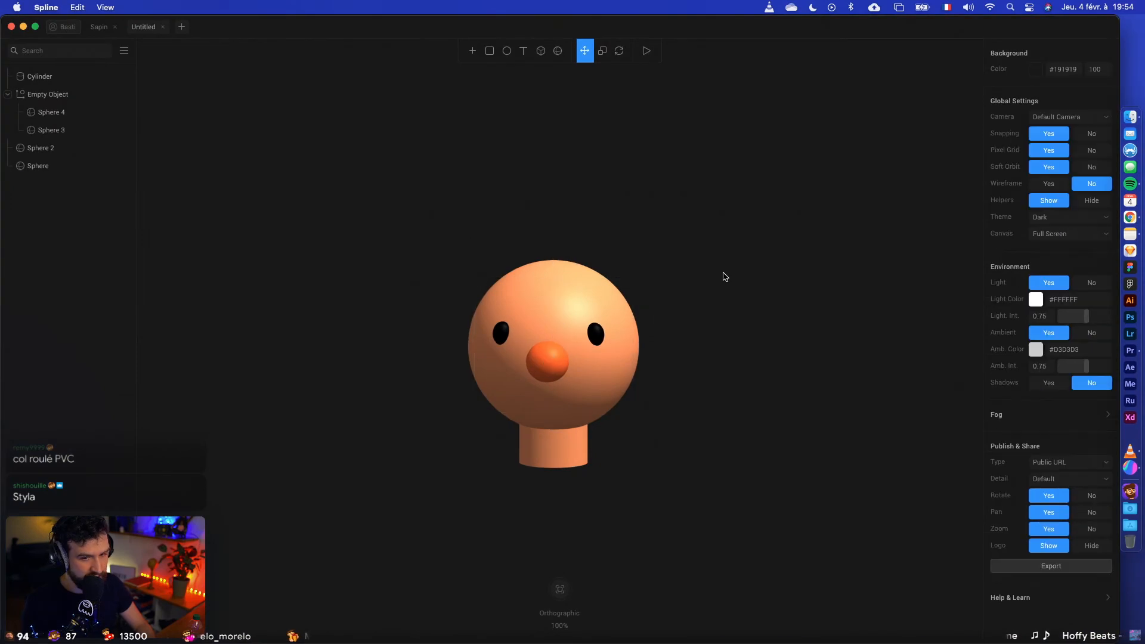
# Step: Lower the grouped eyes on the face to about Y 14
pyautogui.hscroll(-5, 724, 275)
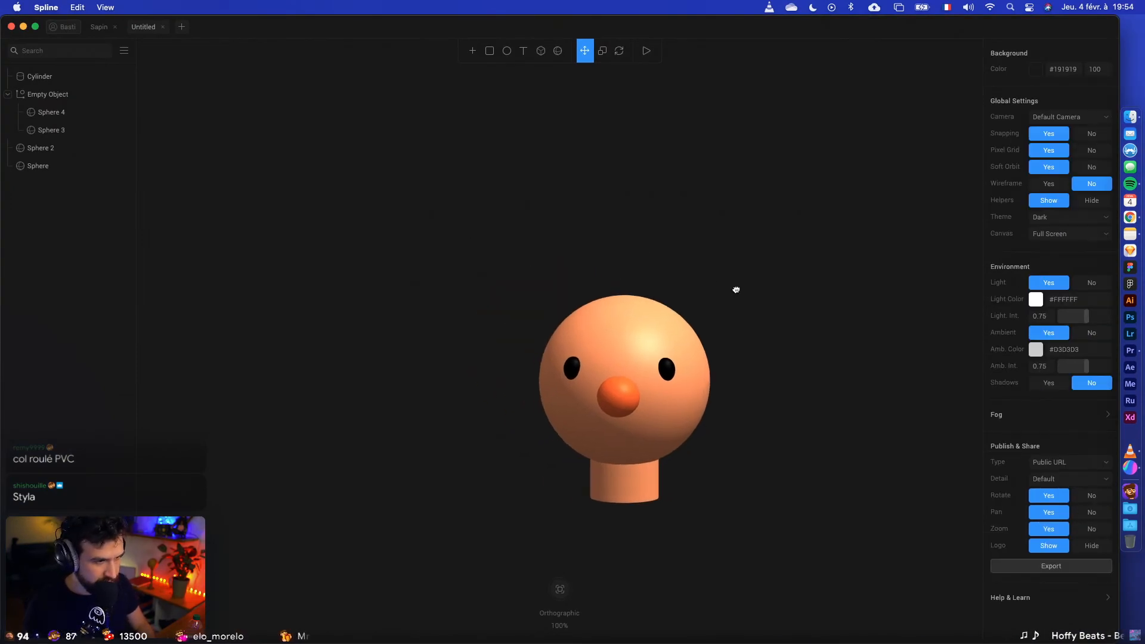
pyautogui.click(668, 371)
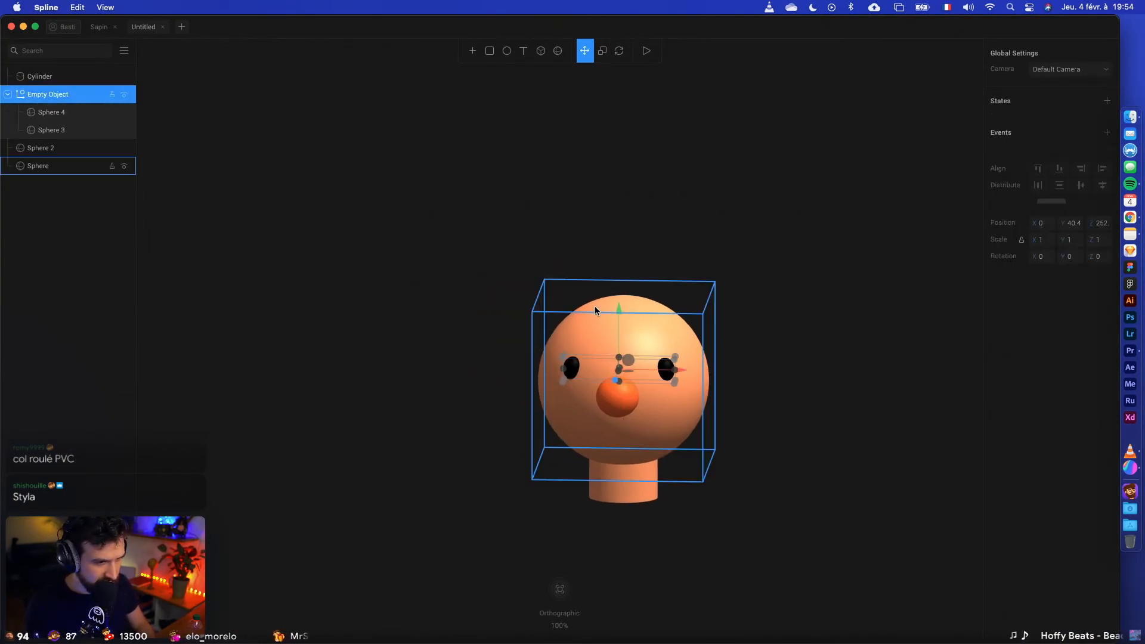
pyautogui.moveTo(618, 307); pyautogui.dragTo(619, 326)
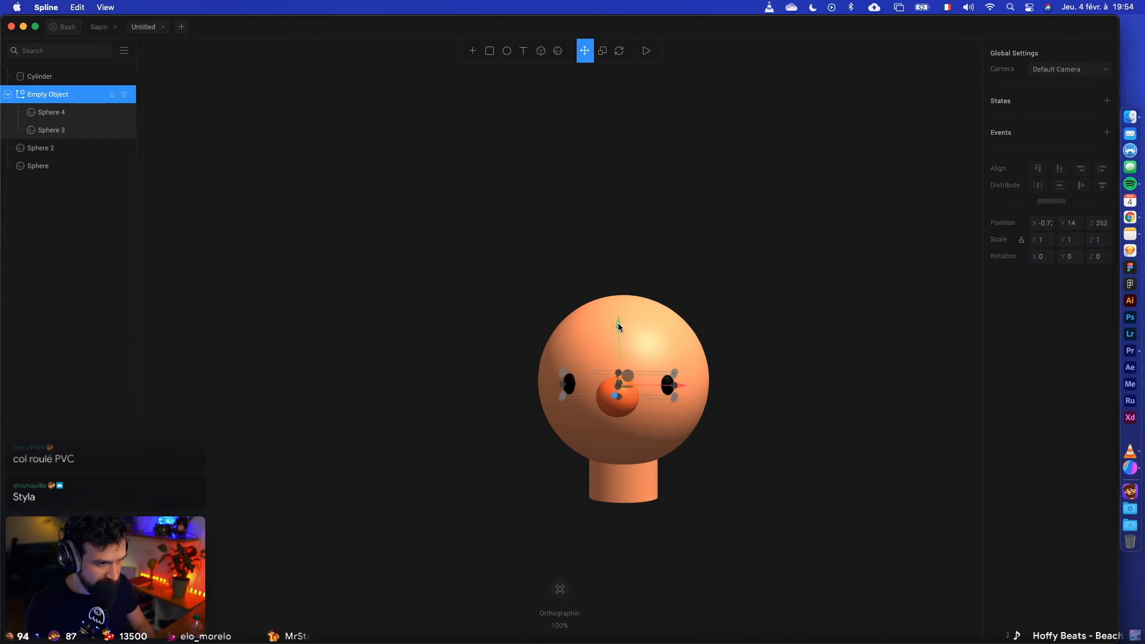
pyautogui.click(836, 370)
pyautogui.moveTo(715, 433); pyautogui.dragTo(834, 432)
pyautogui.moveTo(853, 392); pyautogui.dragTo(841, 412)
# Step: Place a copy of the head sphere on top at about Y 178, coloured #FFB221 and shrunk to about 148 in every dimension
pyautogui.click(780, 321)
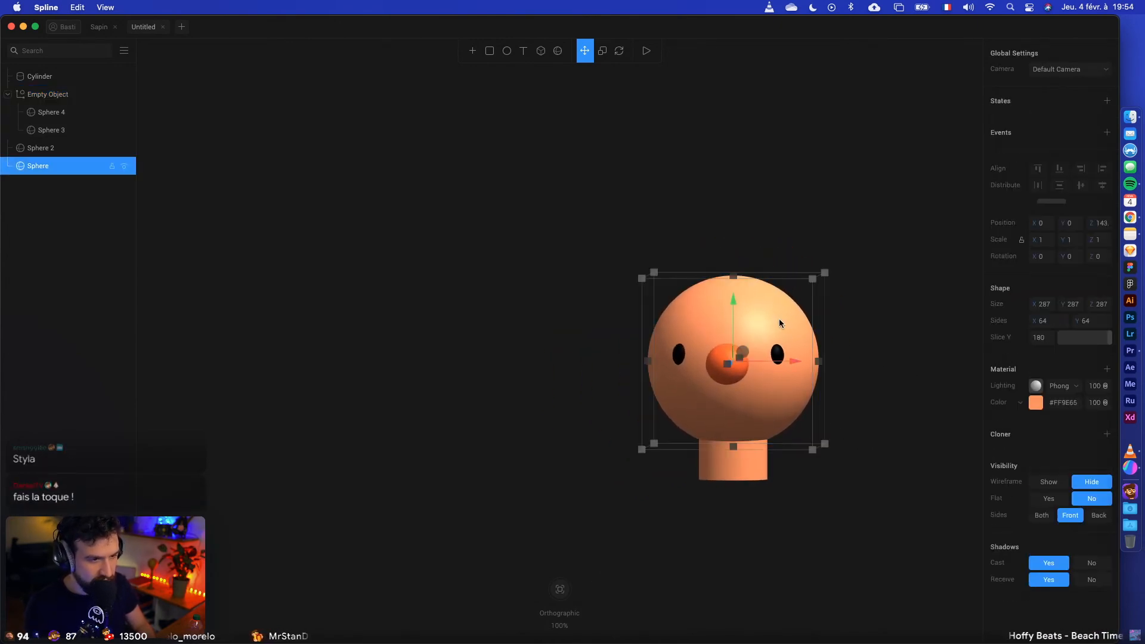
pyautogui.moveTo(733, 303); pyautogui.dragTo(733, 199)
pyautogui.click(1036, 404)
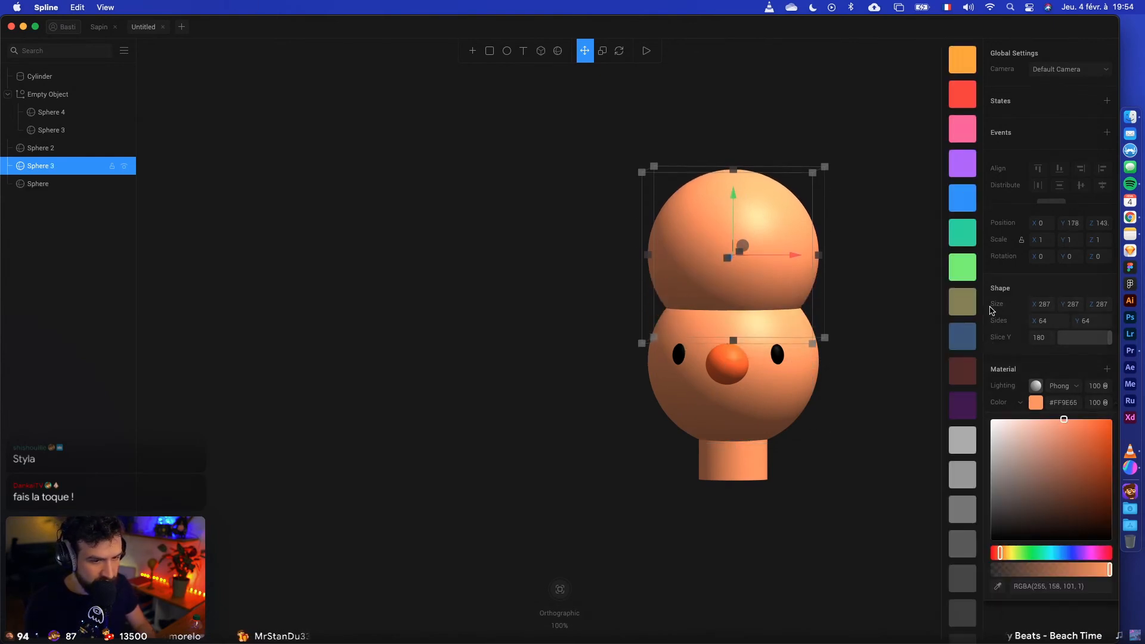
pyautogui.click(969, 66)
pyautogui.moveTo(813, 172); pyautogui.dragTo(775, 200)
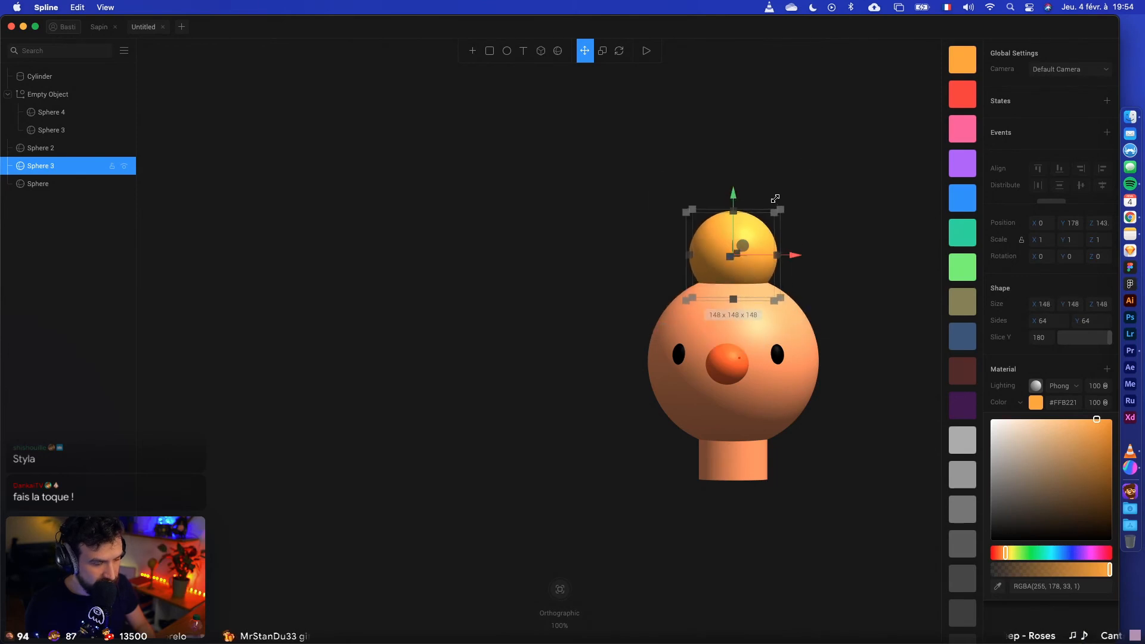
pyautogui.click(828, 196)
pyautogui.moveTo(816, 268)
pyautogui.mouseDown()
pyautogui.moveTo(775, 274)
pyautogui.moveTo(772, 294)
pyautogui.moveTo(828, 282)
pyautogui.mouseUp()
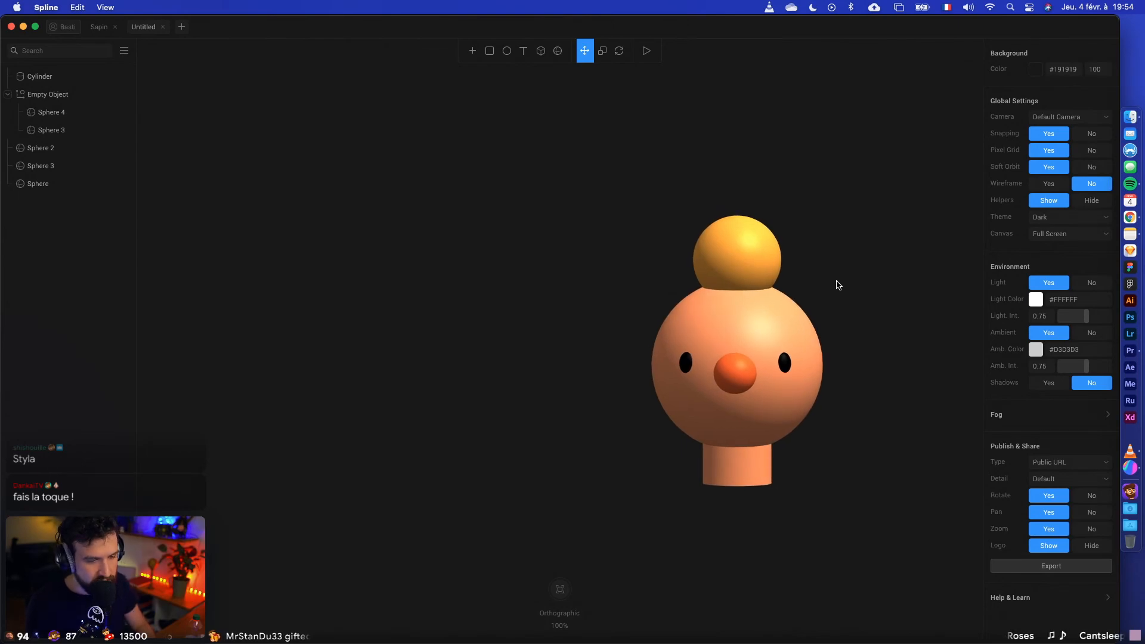
# Step: Switch to Chrome to look at the Overcooked chef reference images, and return to Spline
pyautogui.hotkey('ctrl', 'Left')
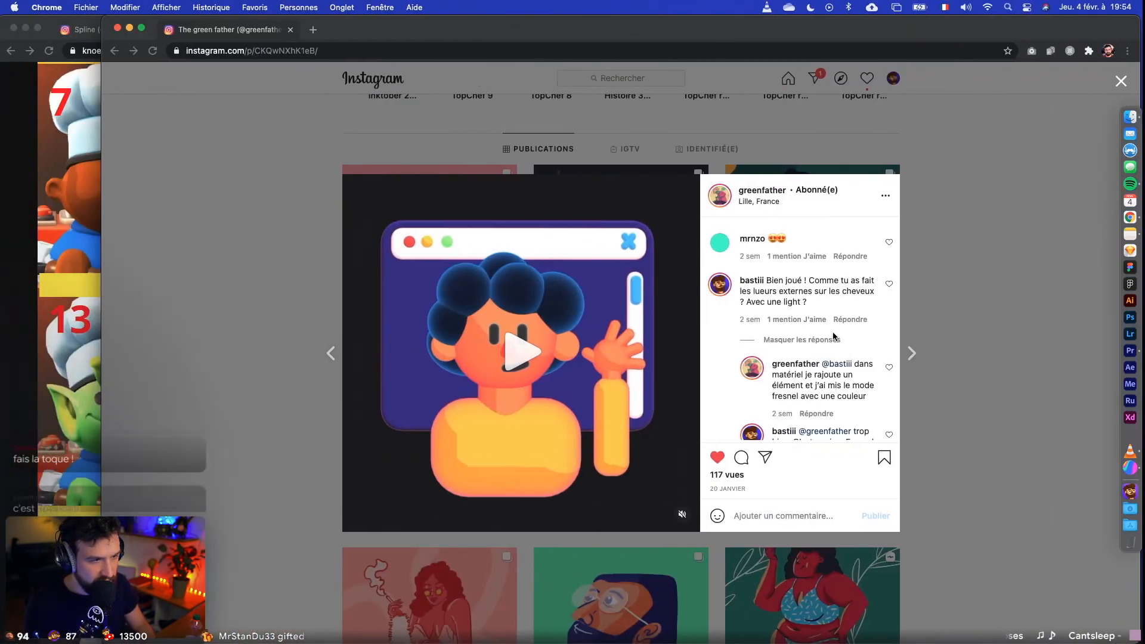
pyautogui.click(20, 322)
pyautogui.hotkey('ctrl', 'Right')
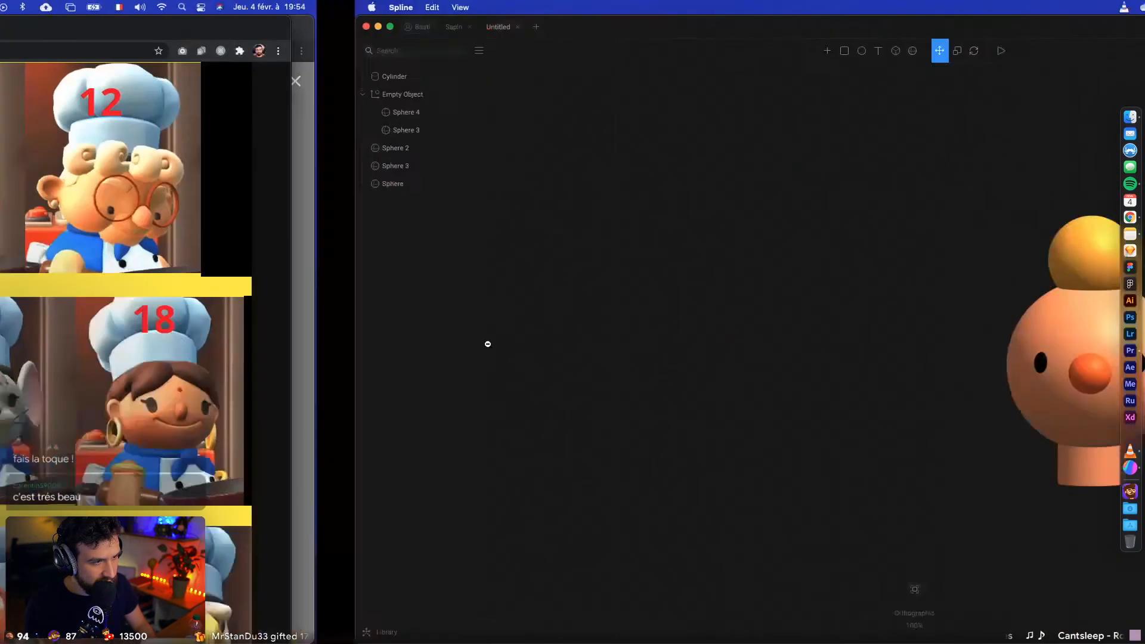
# Step: Delete the yellow sphere on top of the head
pyautogui.click(738, 258)
pyautogui.click(738, 258)
pyautogui.press('BackSpace')
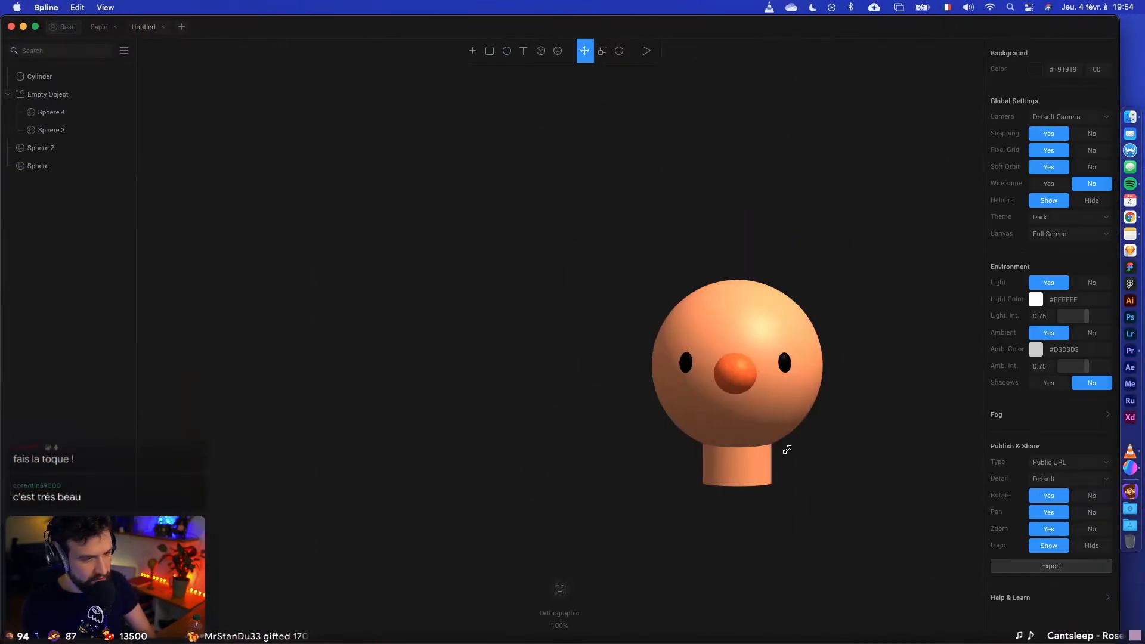
# Step: Place a copy of the neck cylinder on top of the head at about Y 189
pyautogui.click(754, 462)
pyautogui.press('super+d')
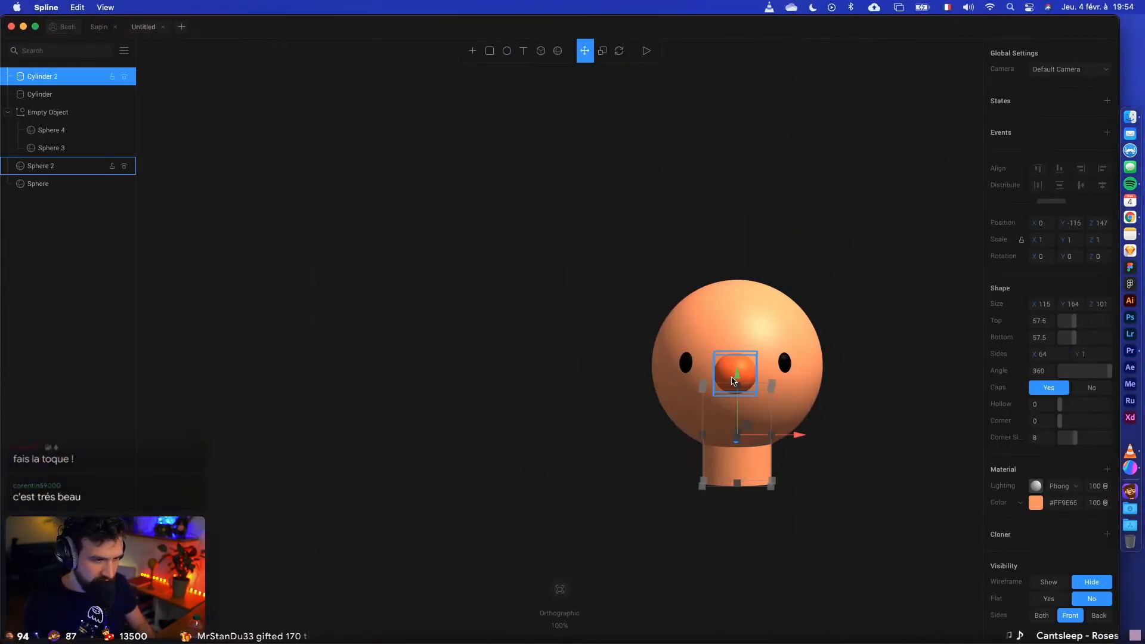
pyautogui.moveTo(738, 376); pyautogui.dragTo(737, 197)
pyautogui.click(756, 179)
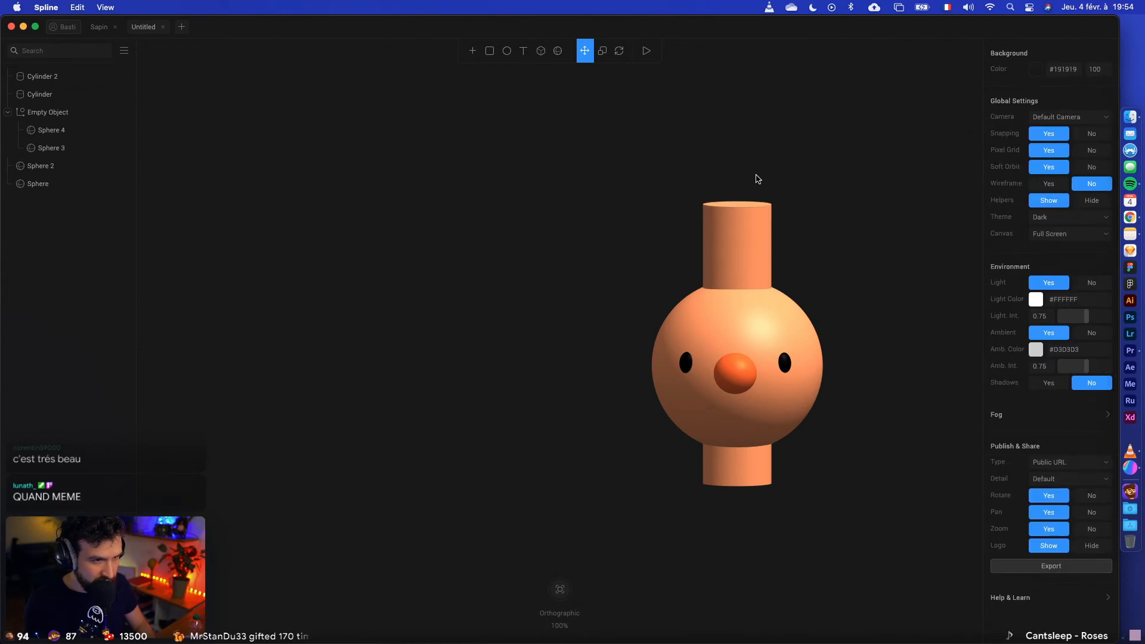
# Step: Try colouring the cylinder on top of the head #B4B4B4 and widening it to about 186
pyautogui.click(756, 245)
pyautogui.click(1037, 502)
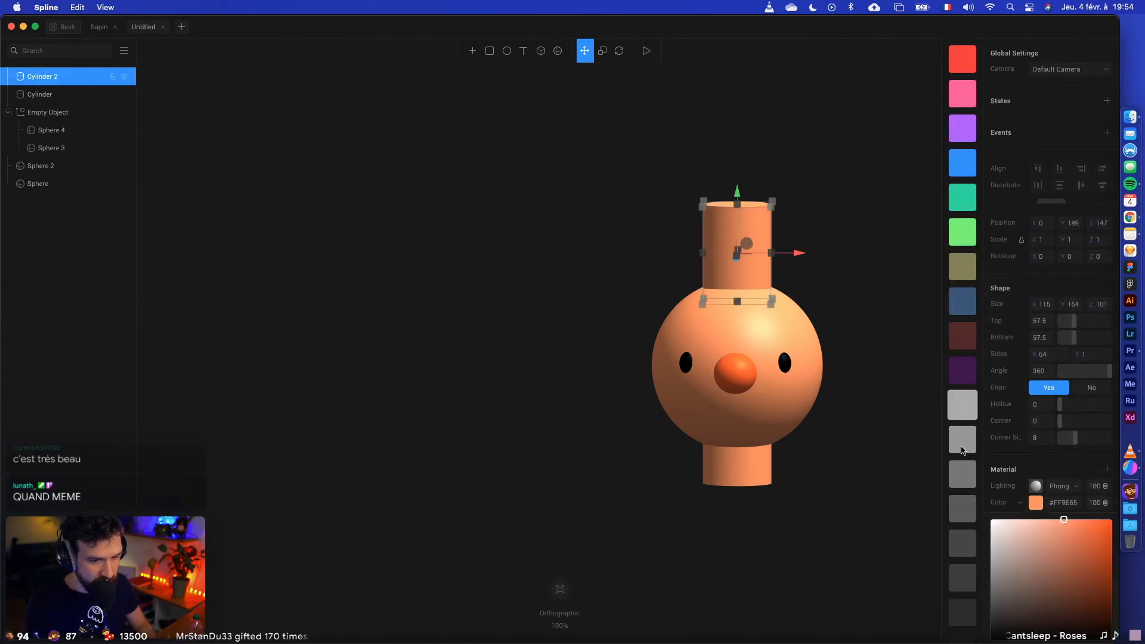
pyautogui.click(961, 442)
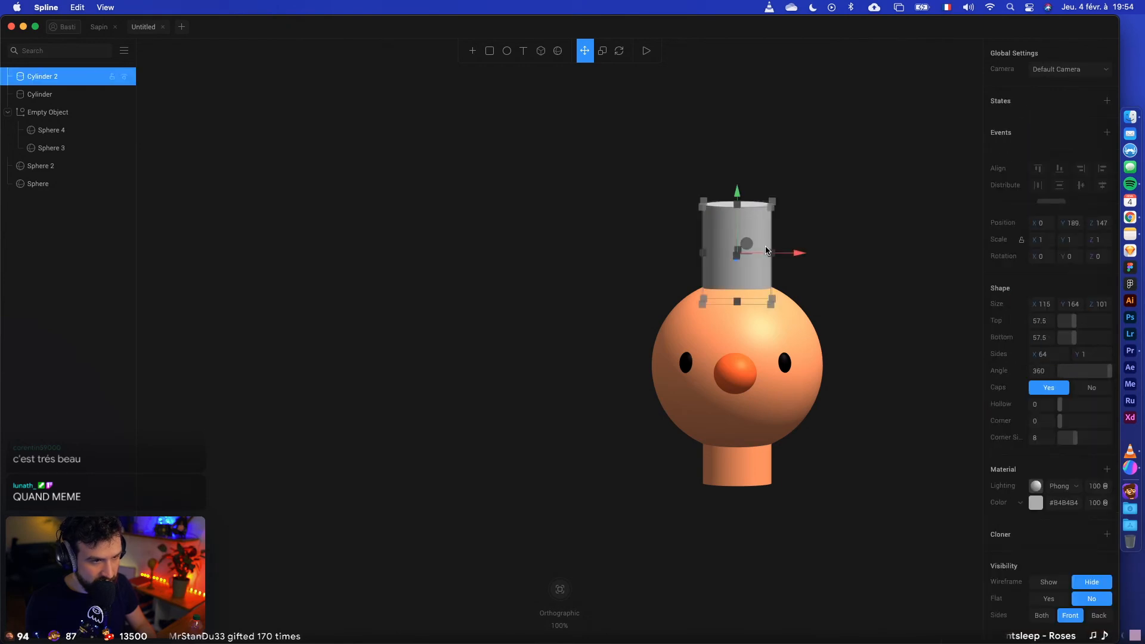
pyautogui.moveTo(772, 252)
pyautogui.mouseDown()
pyautogui.moveTo(811, 252)
pyautogui.moveTo(795, 252)
pyautogui.mouseUp()
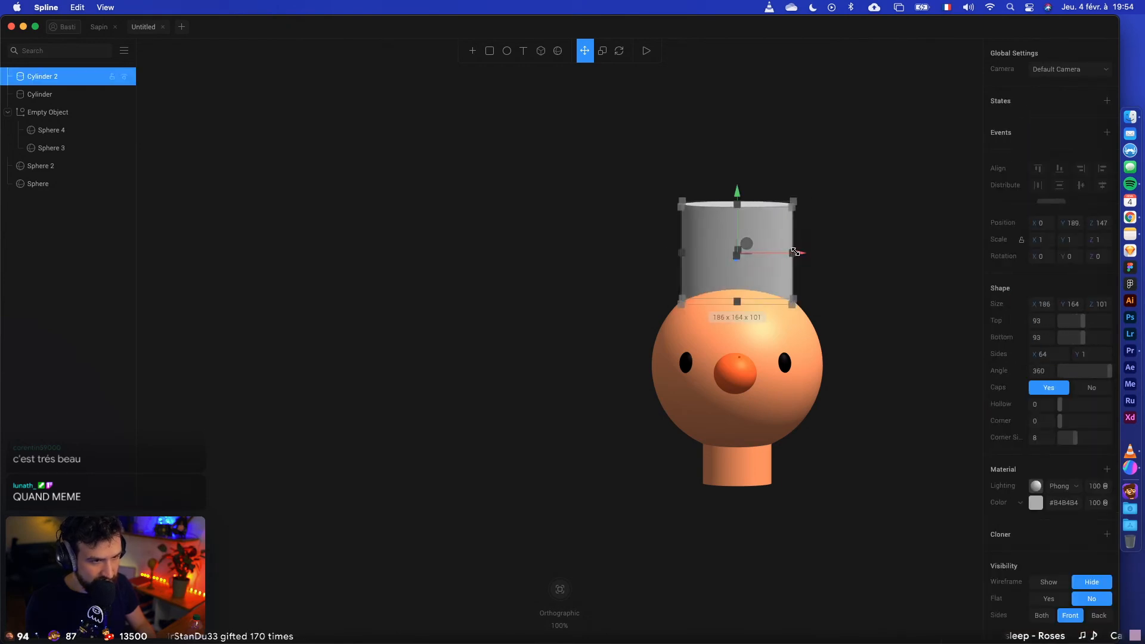
pyautogui.moveTo(875, 337); pyautogui.dragTo(955, 356)
pyautogui.click(743, 185)
pyautogui.click(671, 149)
pyautogui.press('super+z')
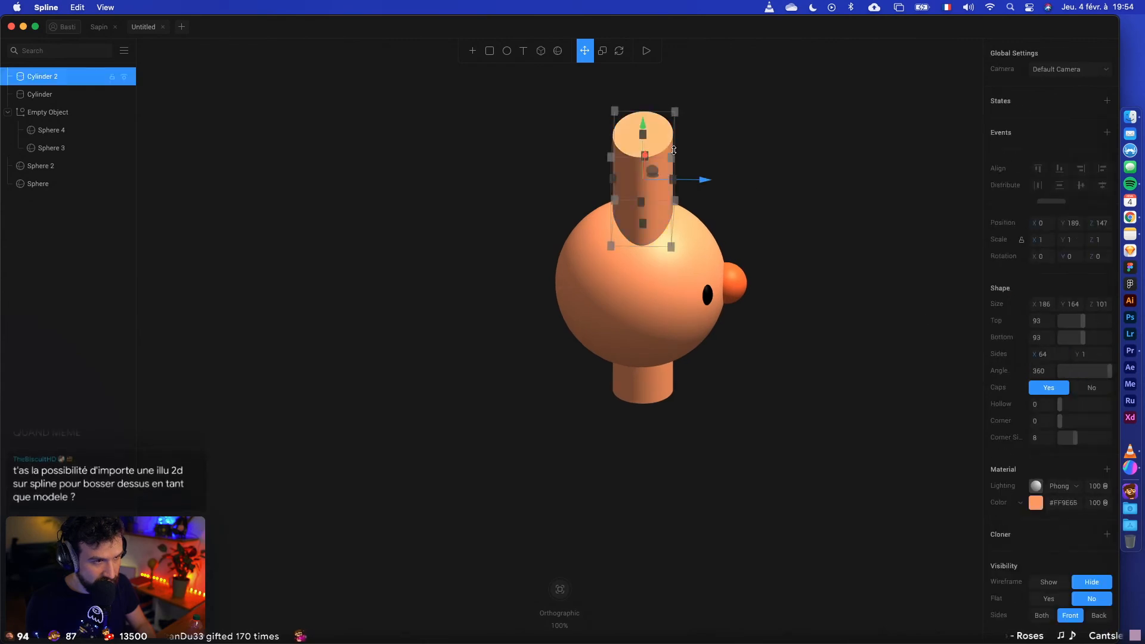
# Step: Resize the cylinder on top of the head to about 306 × 94 × 161 and colour it #B4B4B4
pyautogui.moveTo(670, 118); pyautogui.dragTo(644, 142)
pyautogui.click(1037, 505)
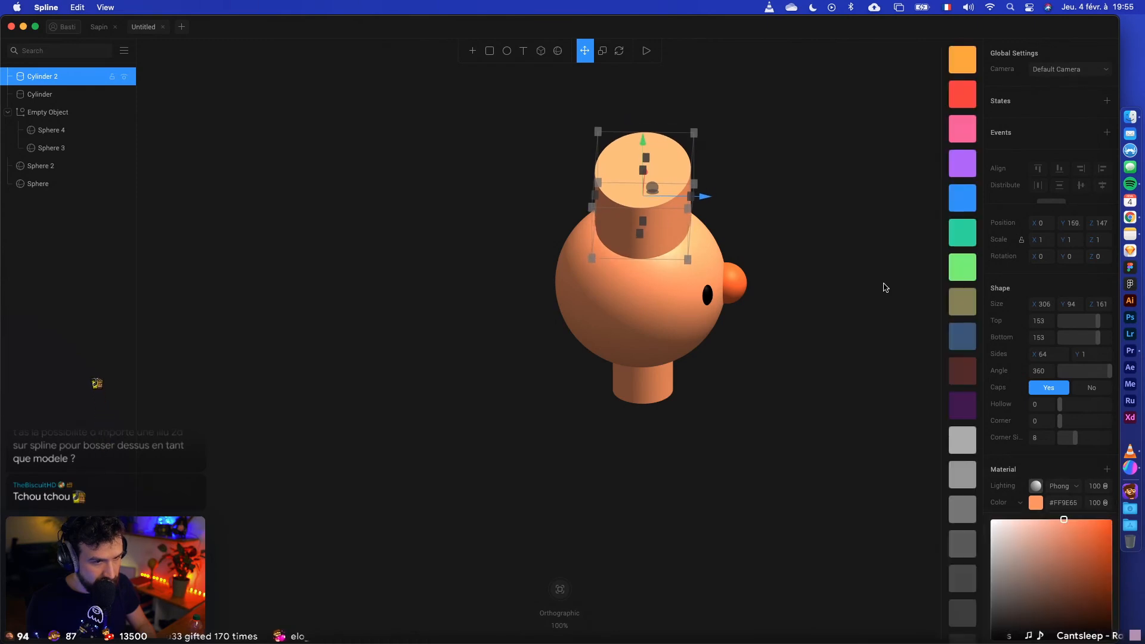
pyautogui.click(956, 441)
pyautogui.click(887, 426)
pyautogui.keyDown('alt'); pyautogui.moveTo(887, 427); pyautogui.dragTo(847, 432); pyautogui.keyUp('alt')
# Step: Resize the grey cylinder on the head to a rounder, flatter shape of about 186 × 54 × 178
pyautogui.click(760, 186)
pyautogui.click(750, 125)
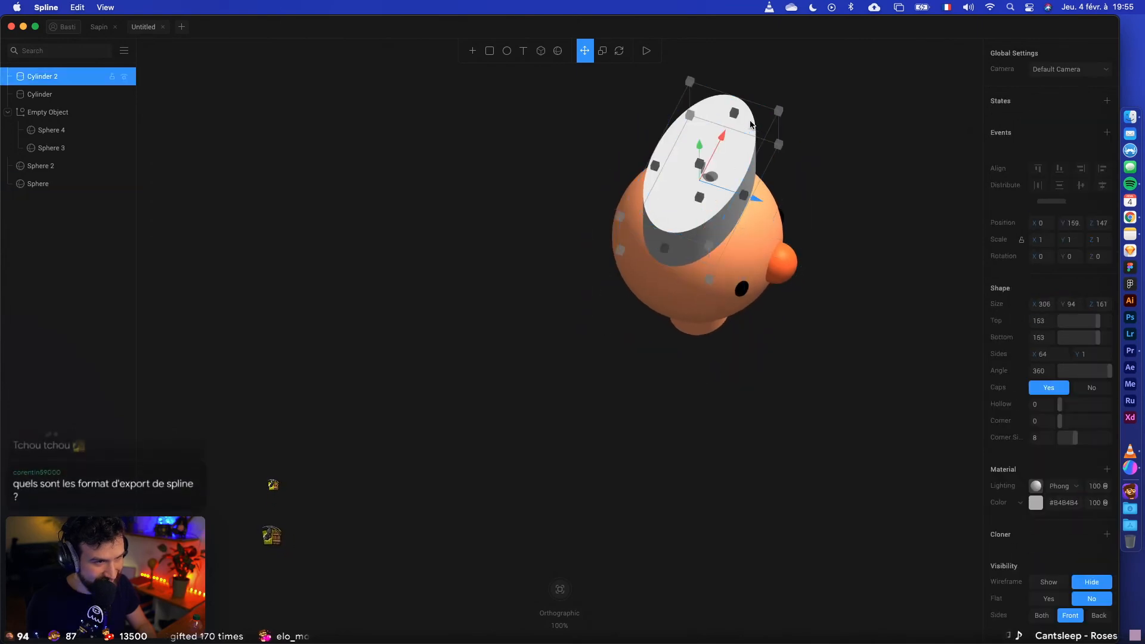
pyautogui.moveTo(745, 97); pyautogui.dragTo(726, 131)
pyautogui.click(849, 223)
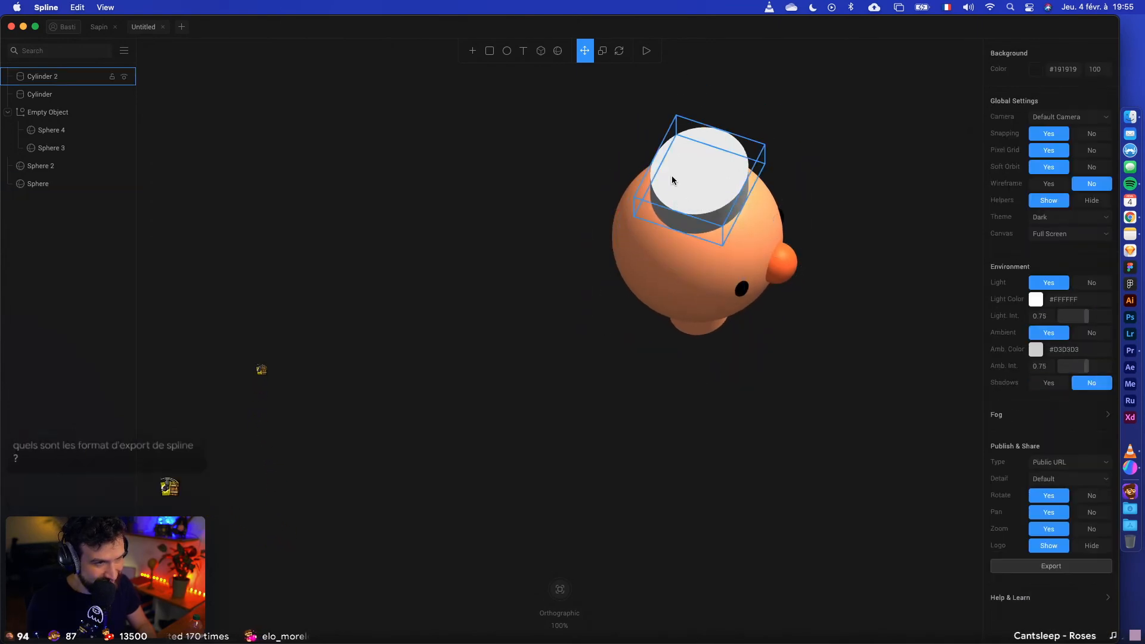
pyautogui.click(745, 195)
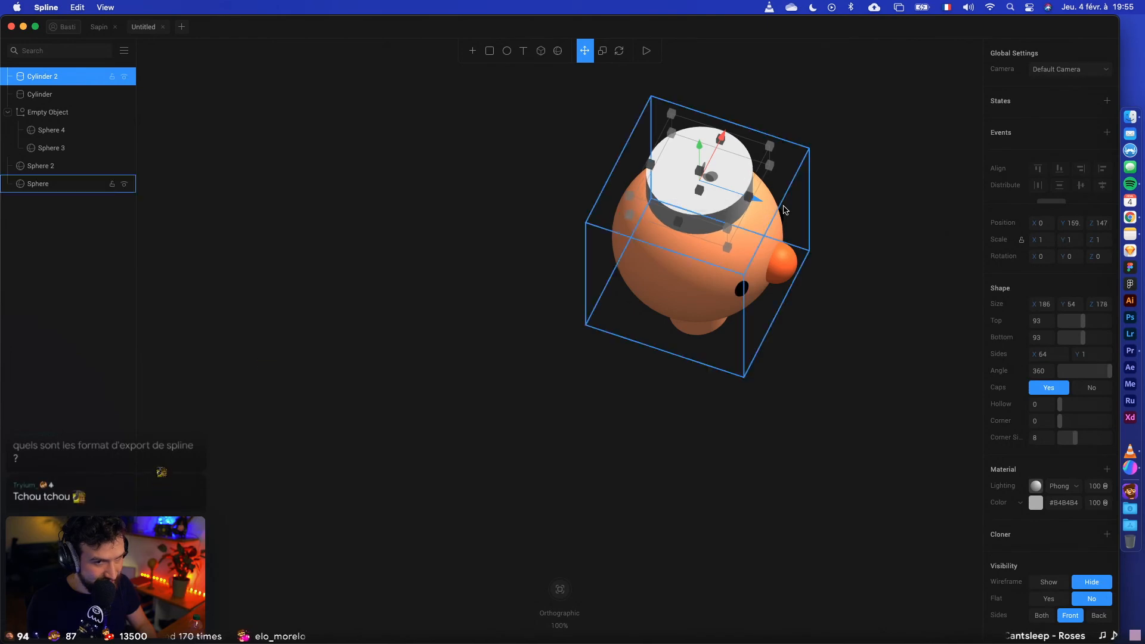
pyautogui.click(826, 248)
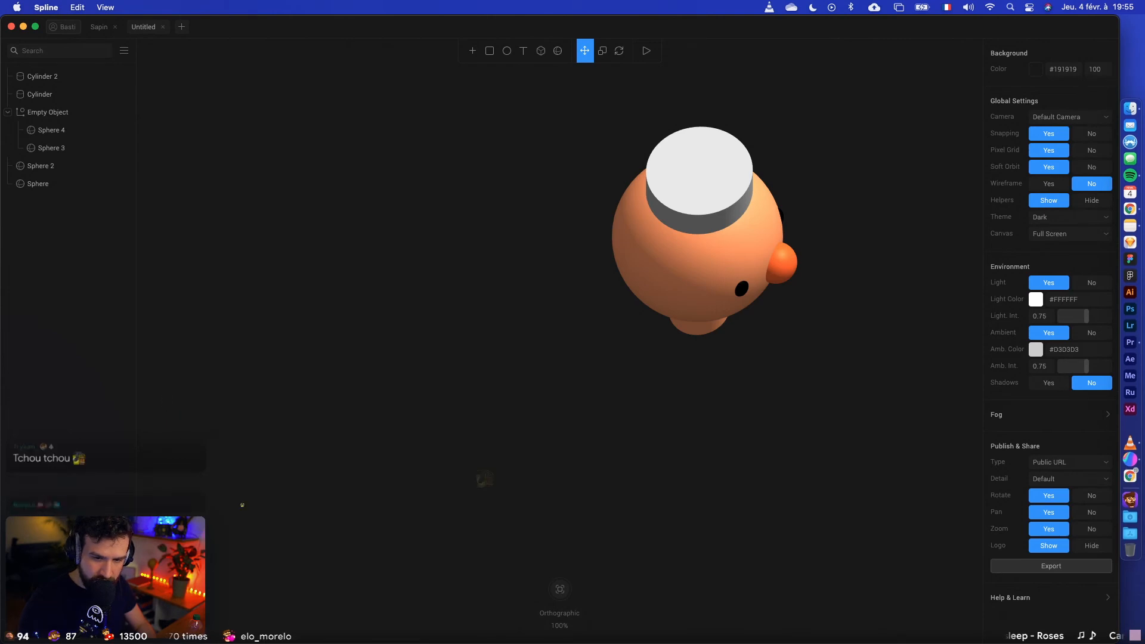
# Step: Extend the grey hat cylinder down into the head, to a height of about 87 at about Y 142
pyautogui.click(782, 262)
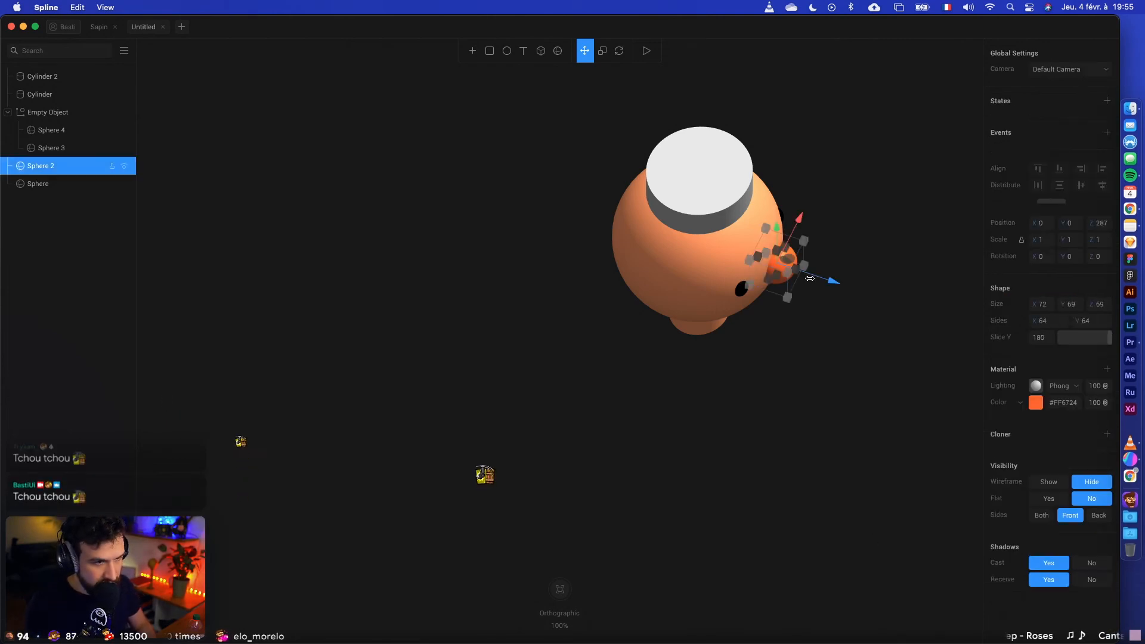
pyautogui.click(873, 266)
pyautogui.keyDown('alt'); pyautogui.moveTo(873, 266); pyautogui.dragTo(821, 235); pyautogui.keyUp('alt')
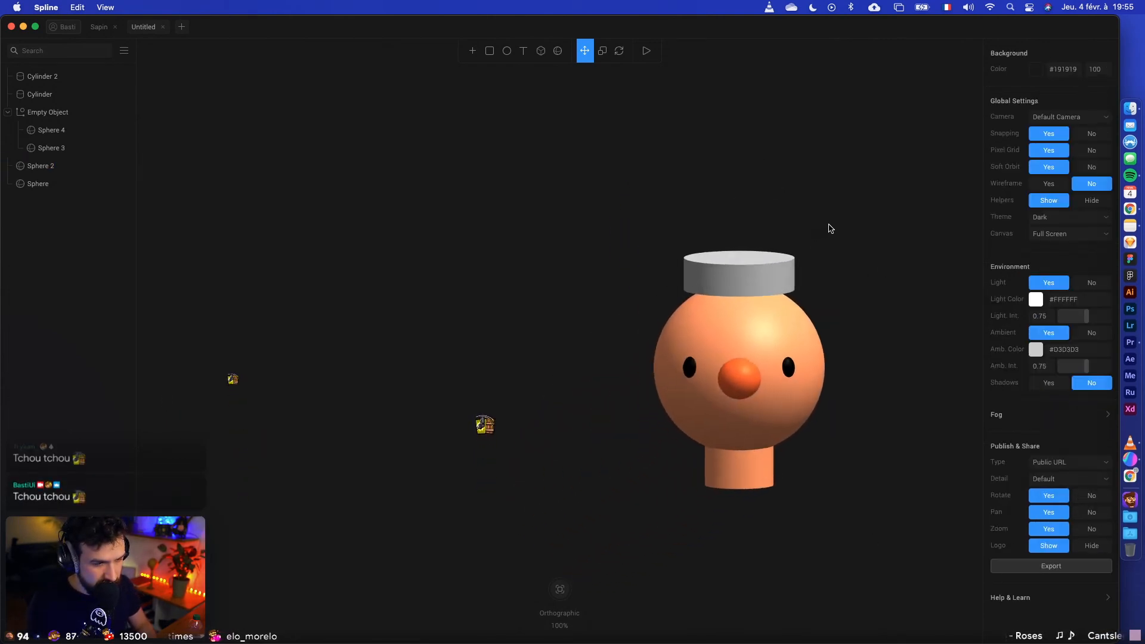
pyautogui.click(768, 264)
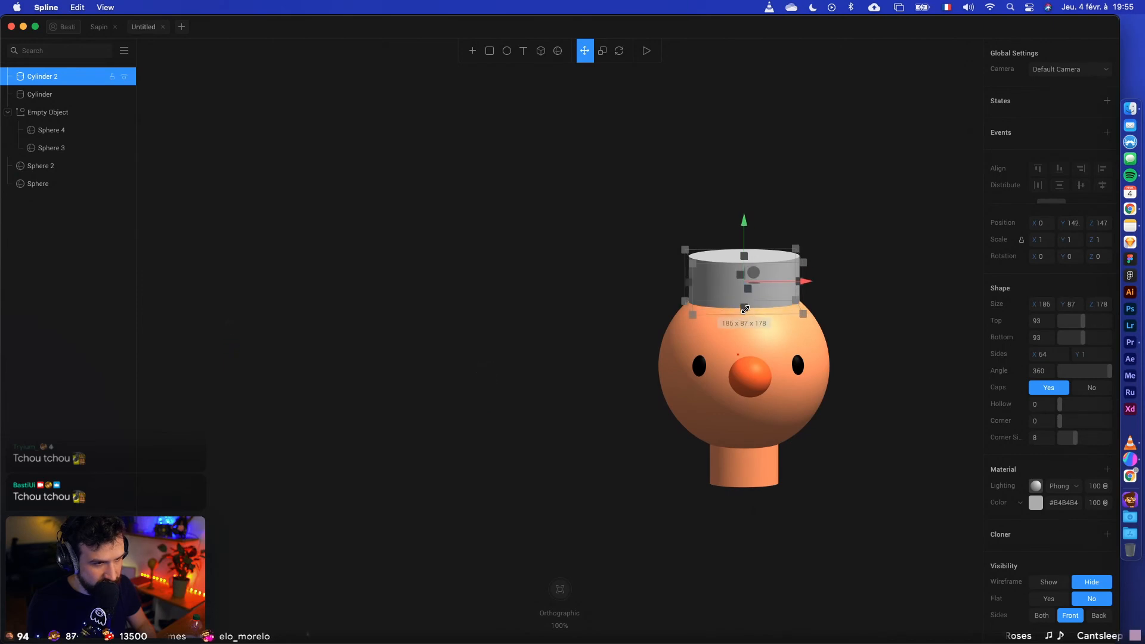
pyautogui.click(835, 282)
pyautogui.moveTo(836, 282); pyautogui.dragTo(851, 378)
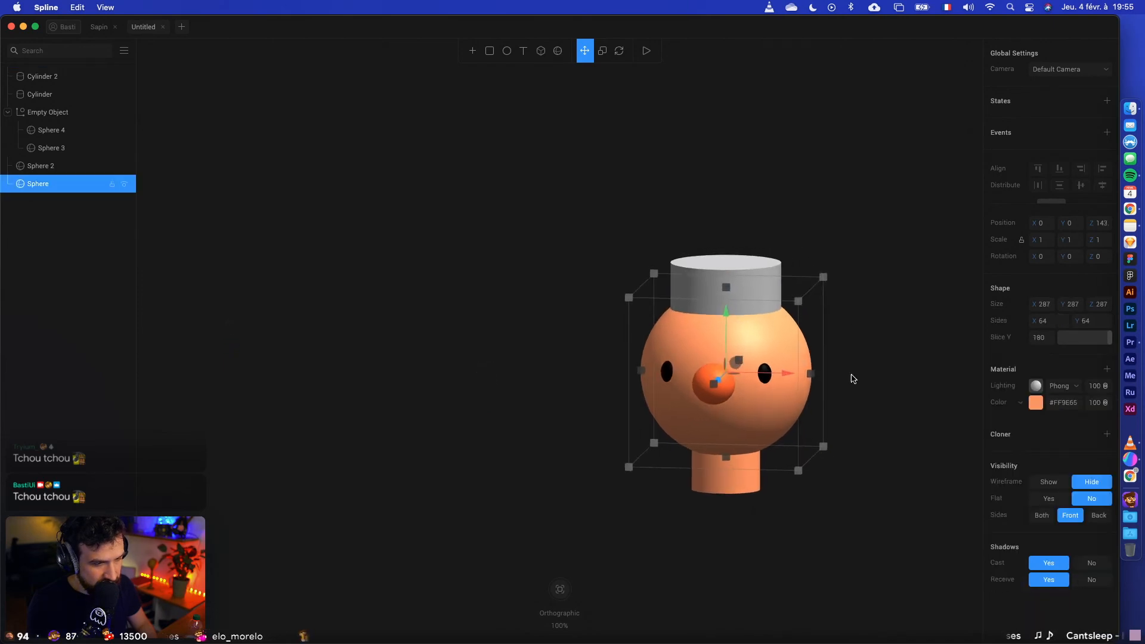
pyautogui.click(848, 303)
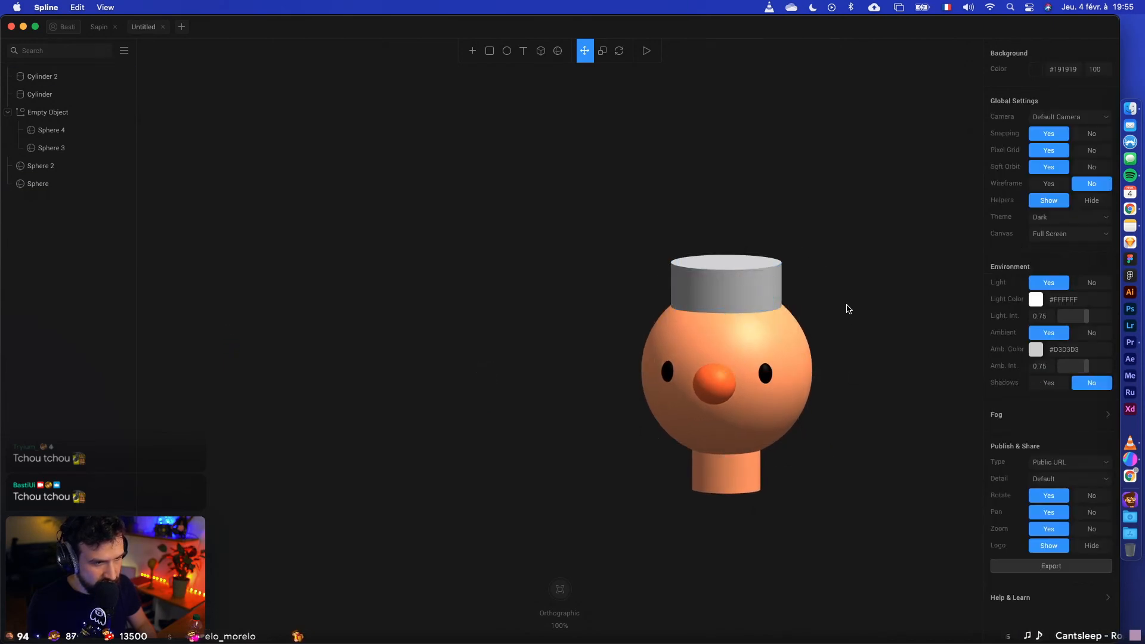
# Step: Enlarge the grey hat cylinder to about 222 × 105 × 192 and extend its top face upward
pyautogui.click(760, 285)
pyautogui.moveTo(774, 271); pyautogui.dragTo(785, 265)
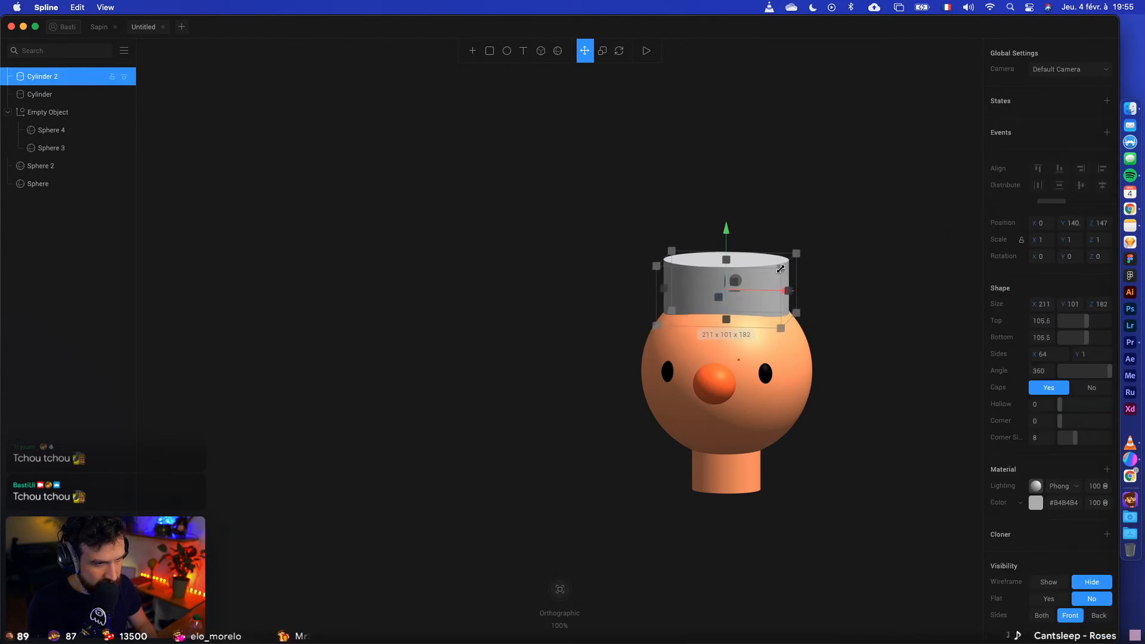
pyautogui.click(843, 342)
pyautogui.moveTo(827, 423)
pyautogui.mouseDown()
pyautogui.moveTo(843, 438)
pyautogui.moveTo(894, 439)
pyautogui.moveTo(823, 440)
pyautogui.moveTo(824, 428)
pyautogui.mouseUp()
pyautogui.click(745, 272)
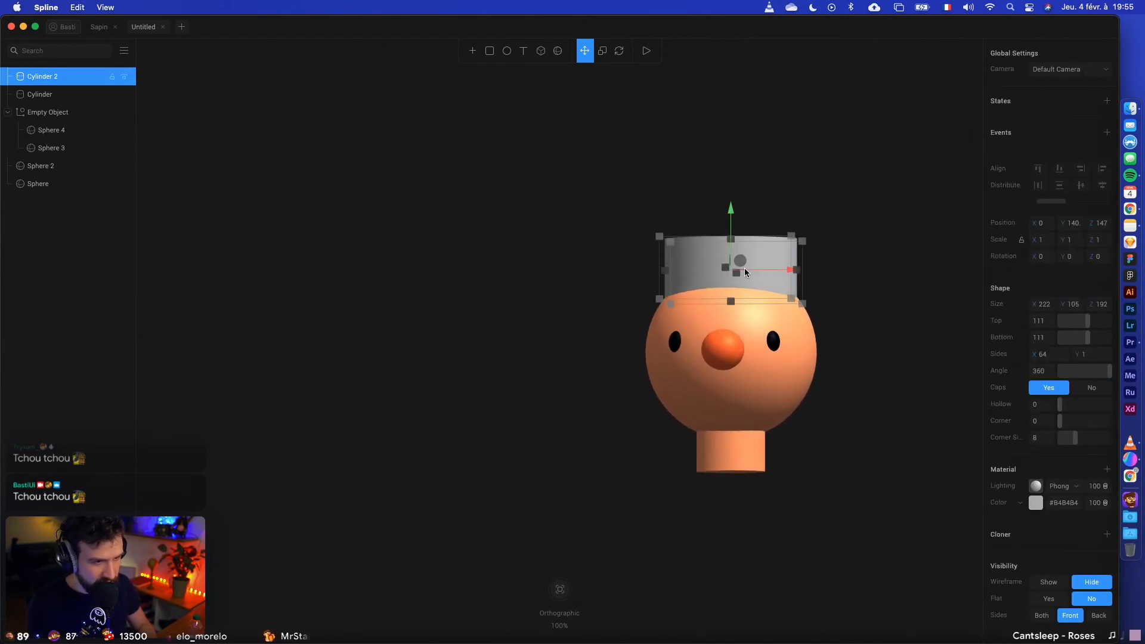
pyautogui.moveTo(733, 236); pyautogui.dragTo(733, 225)
pyautogui.click(851, 215)
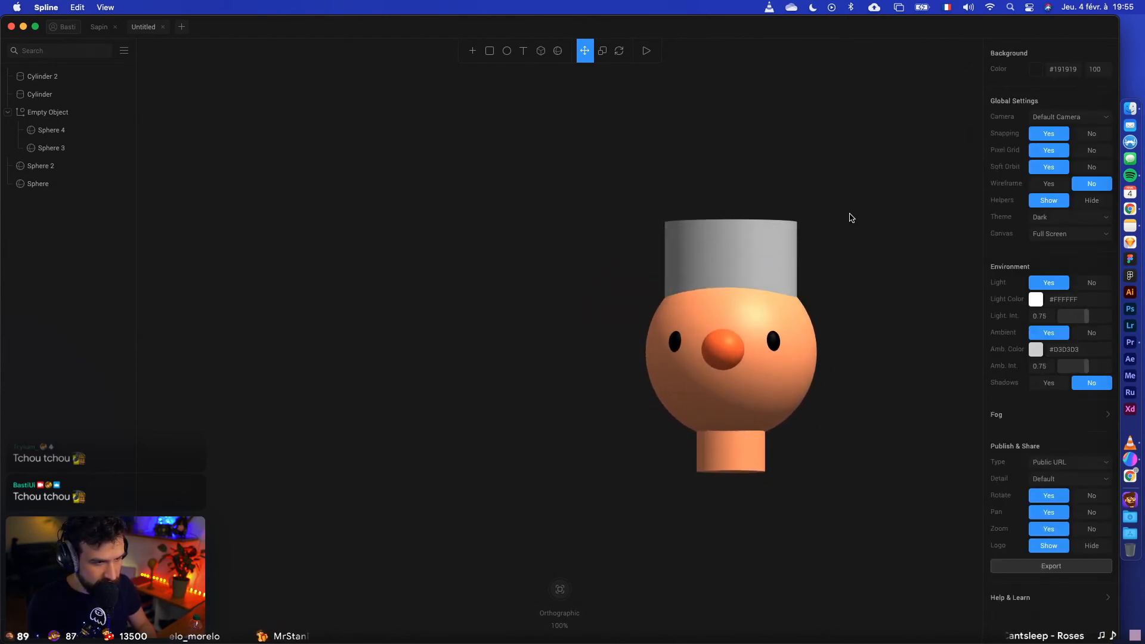
# Step: Place a copy of the head sphere above the hat cylinder at about Y 307 and colour it #B4B4B4
pyautogui.click(799, 346)
pyautogui.scroll(5, 859, 319)
pyautogui.scroll(-5, 859, 319)
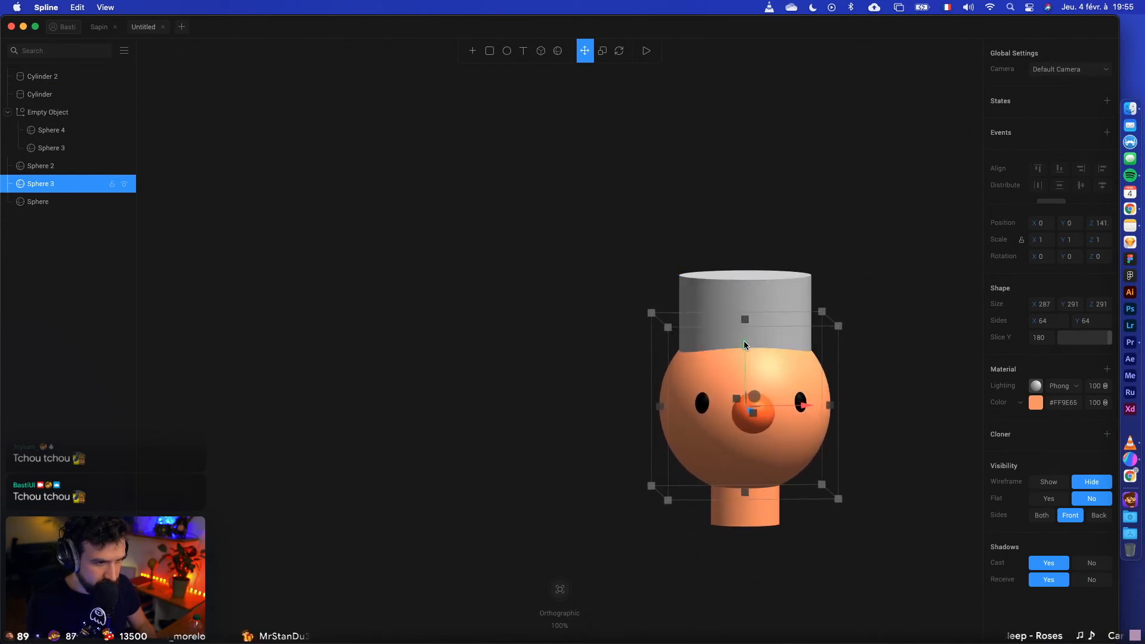
pyautogui.moveTo(744, 341); pyautogui.dragTo(740, 160)
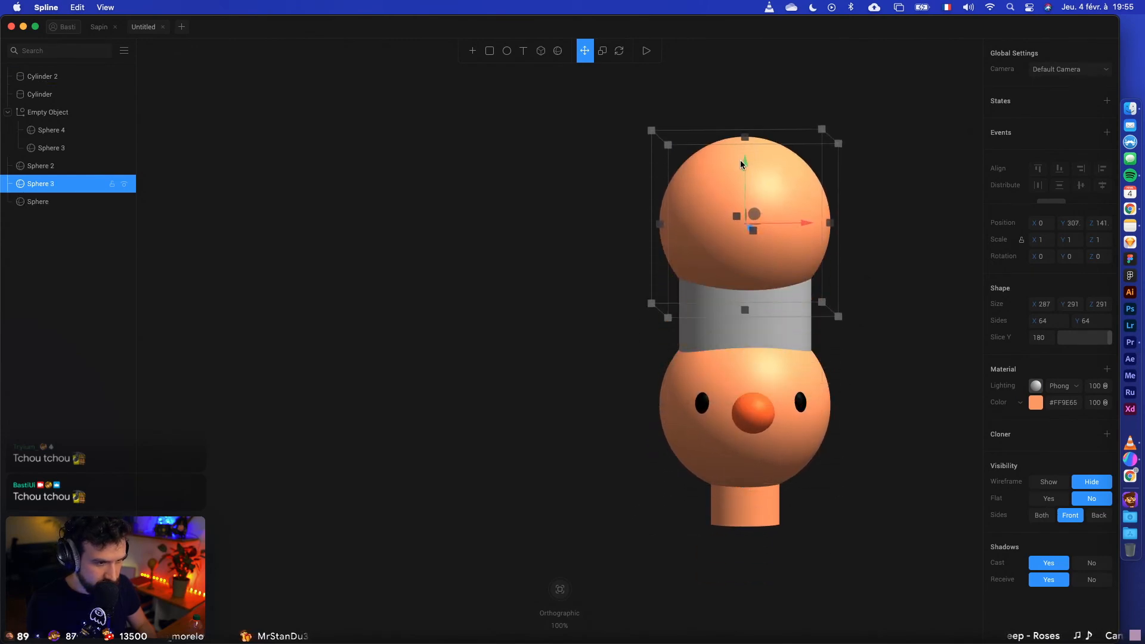
pyautogui.click(1036, 402)
pyautogui.click(962, 440)
pyautogui.click(795, 208)
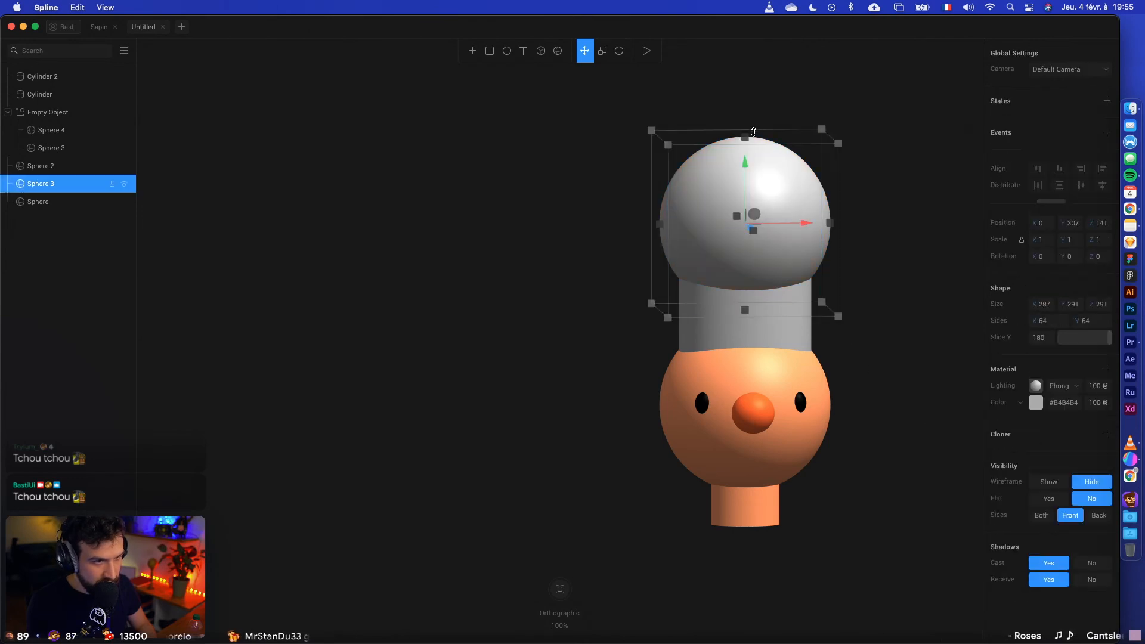
# Step: Shrink the grey sphere to about 186 × 189 × 189 and lower it onto the hat cylinder at about Y 254
pyautogui.moveTo(754, 132); pyautogui.dragTo(746, 172)
pyautogui.press('super+z')
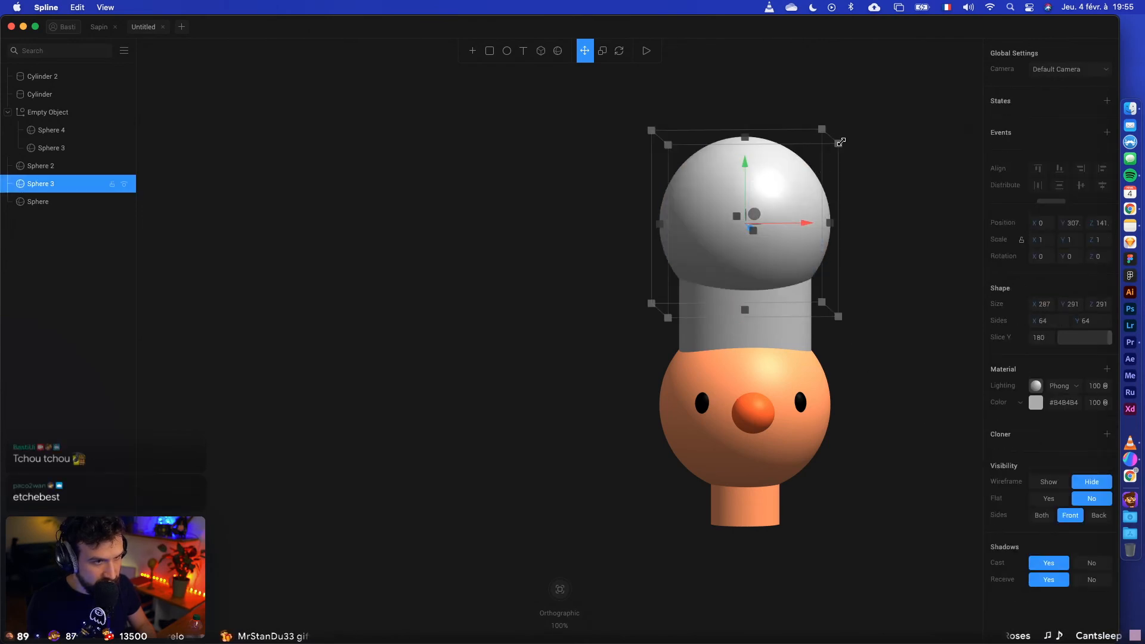
pyautogui.keyDown('shift'); pyautogui.moveTo(839, 143); pyautogui.dragTo(773, 221); pyautogui.keyUp('shift')
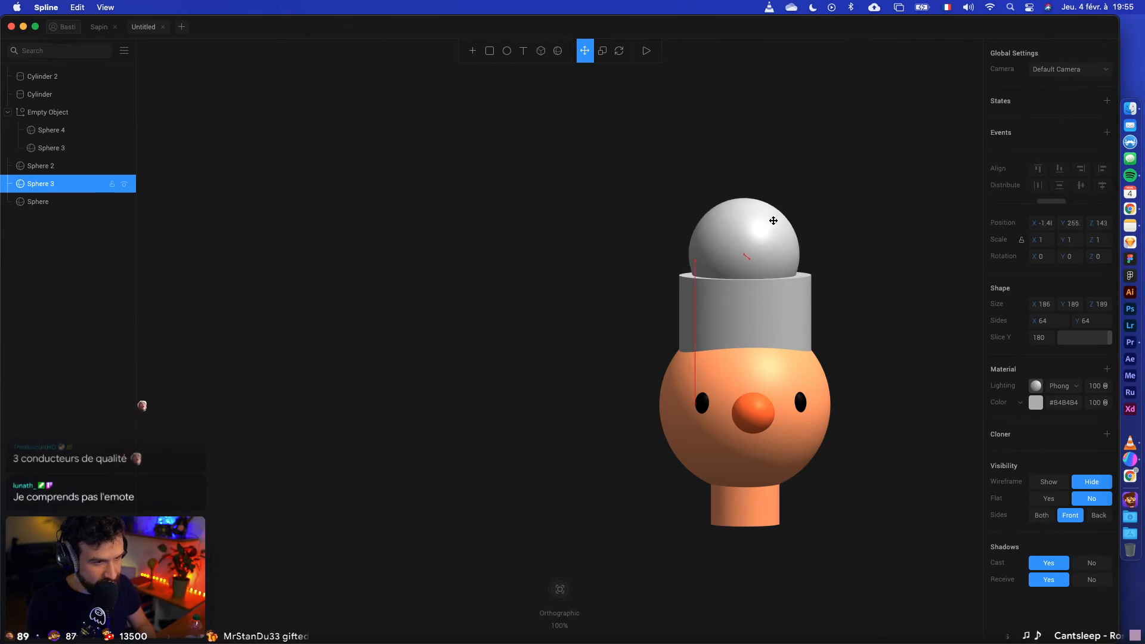
# Step: Check the chef hats in the Chrome reference image and, back in Spline's top view, enlarge the grey sphere to about 213 in every dimension
pyautogui.hotkey('ctrl', 'Left')
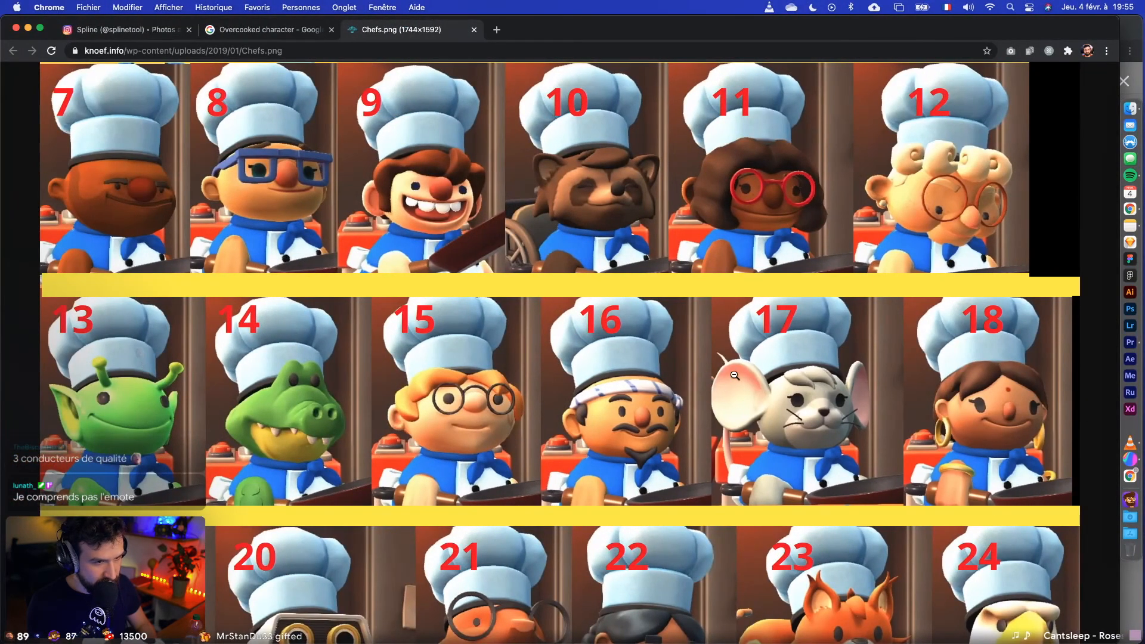
pyautogui.hotkey('ctrl', 'Right')
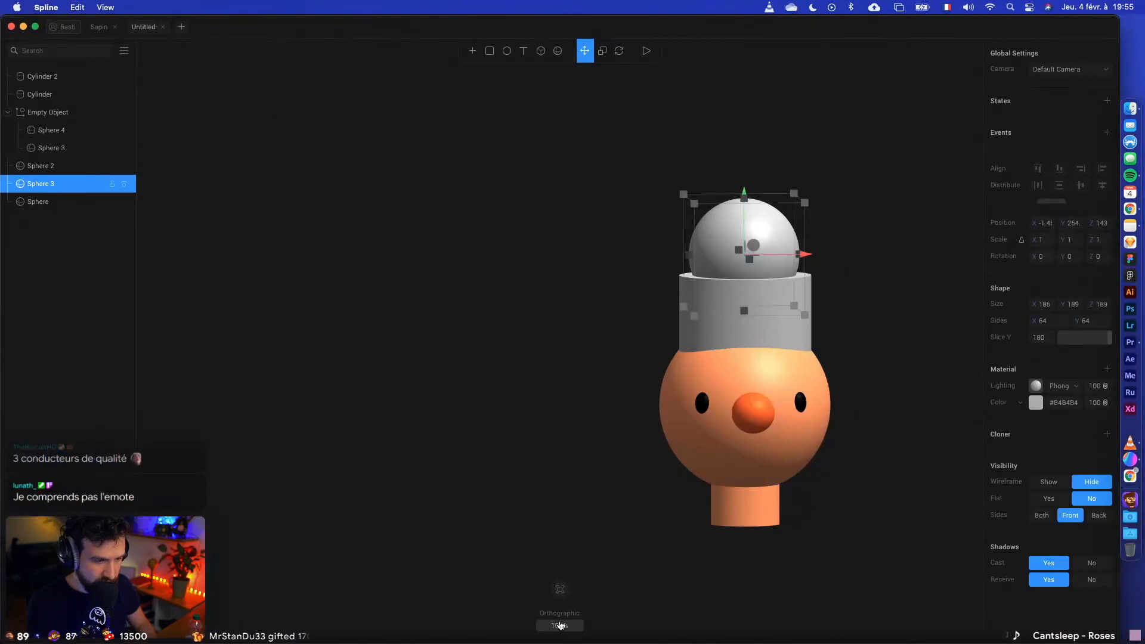
pyautogui.moveTo(560, 594)
pyautogui.click(454, 589)
pyautogui.click(727, 382)
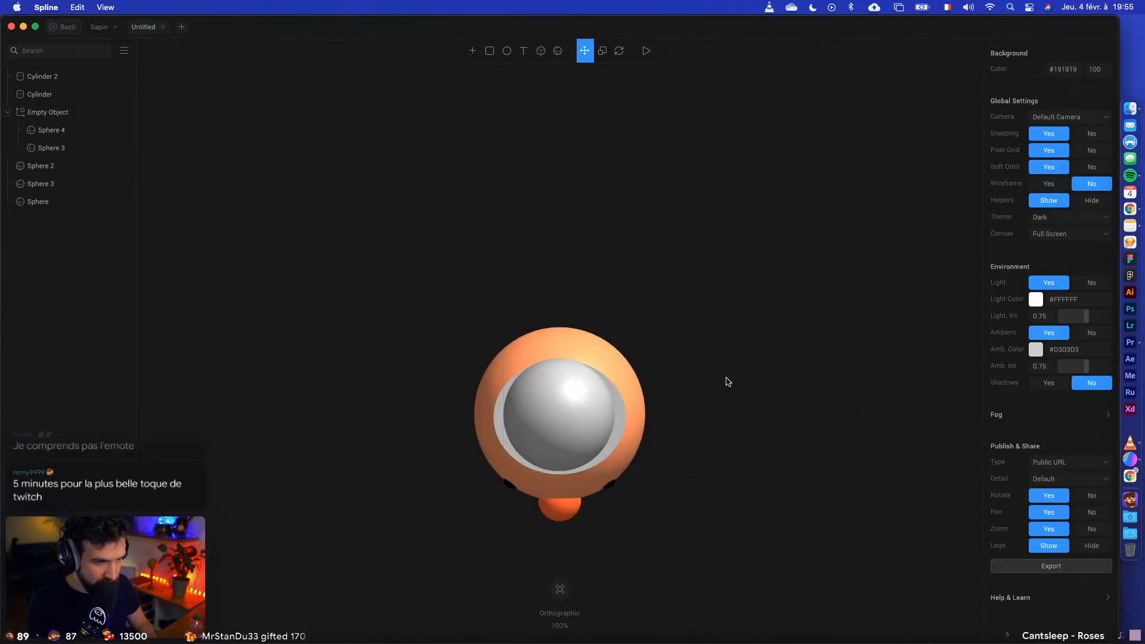
pyautogui.click(564, 395)
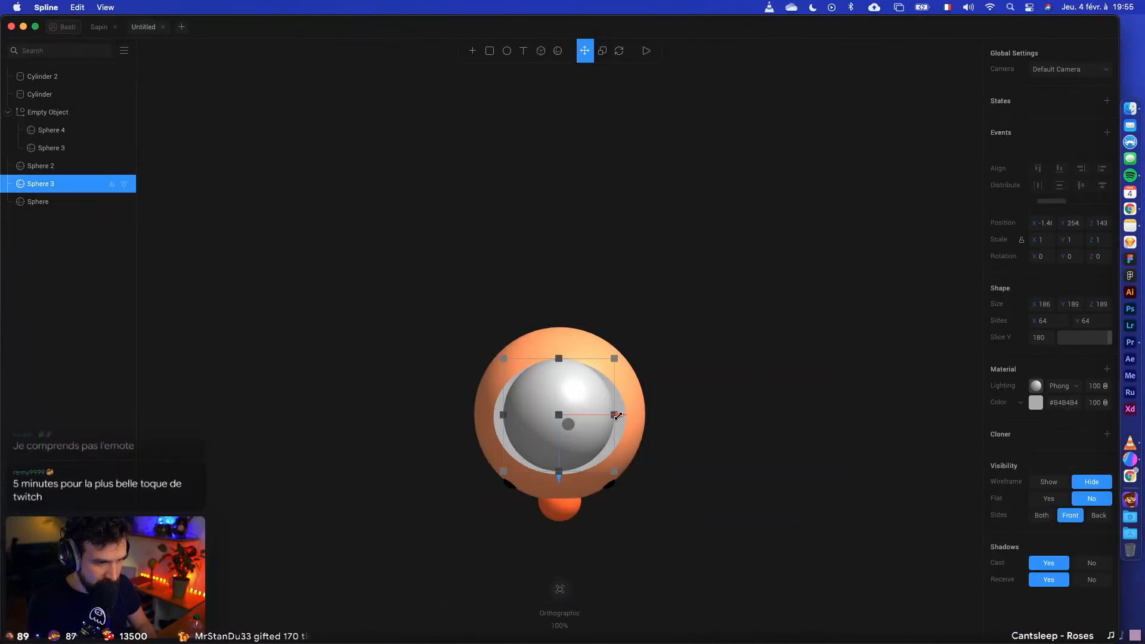
pyautogui.moveTo(618, 415)
pyautogui.mouseDown()
pyautogui.moveTo(606, 414)
pyautogui.moveTo(644, 413)
pyautogui.moveTo(622, 414)
pyautogui.mouseUp()
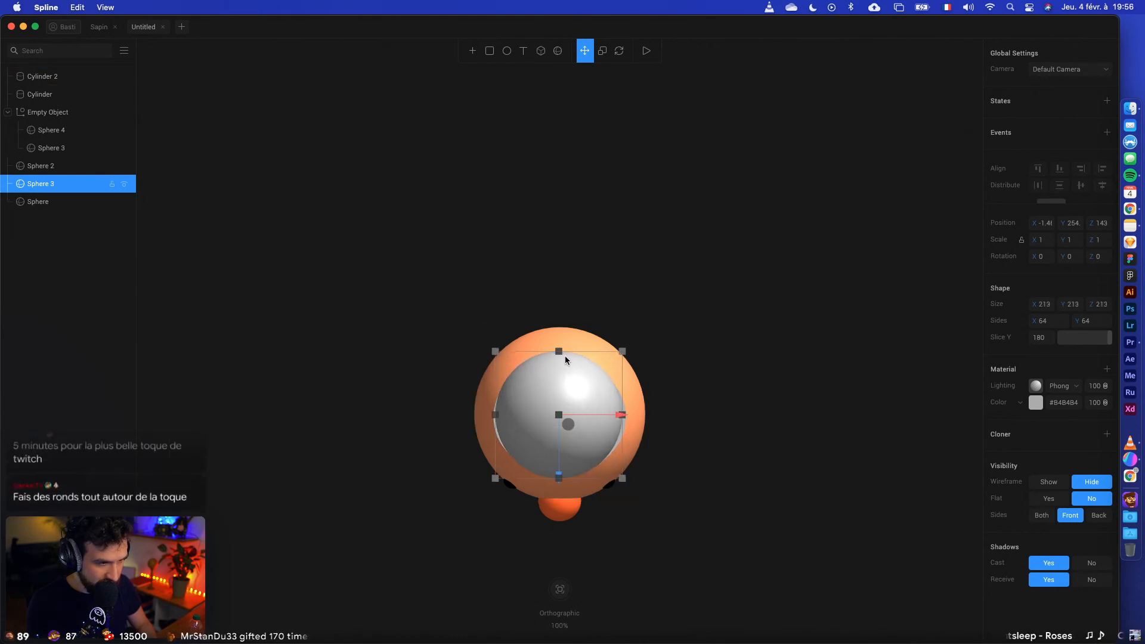
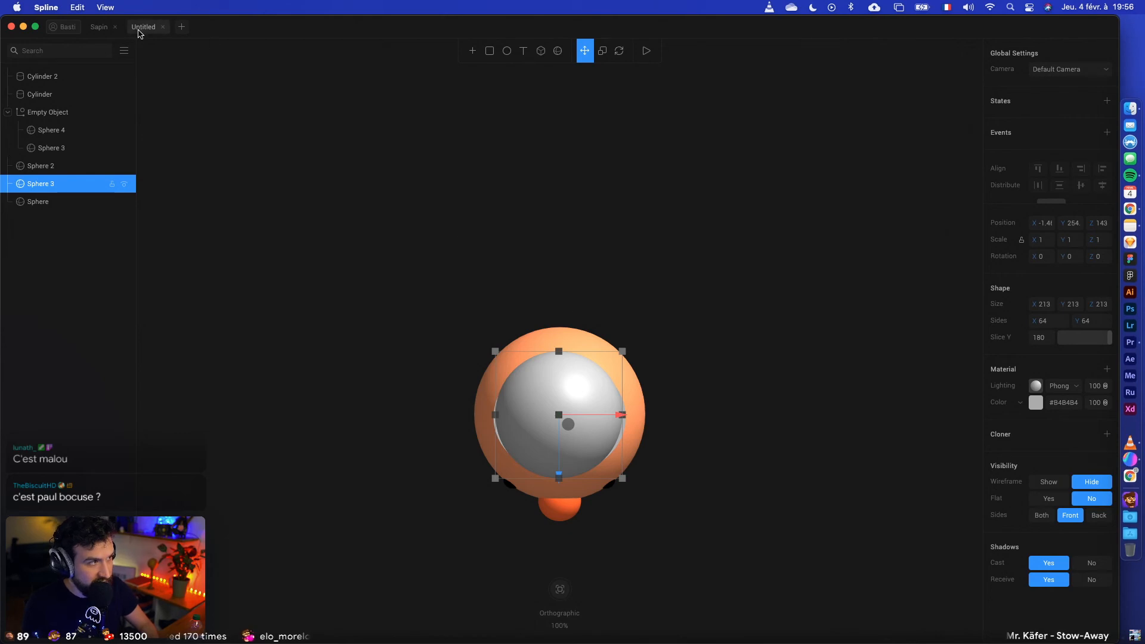
pyautogui.click(102, 28)
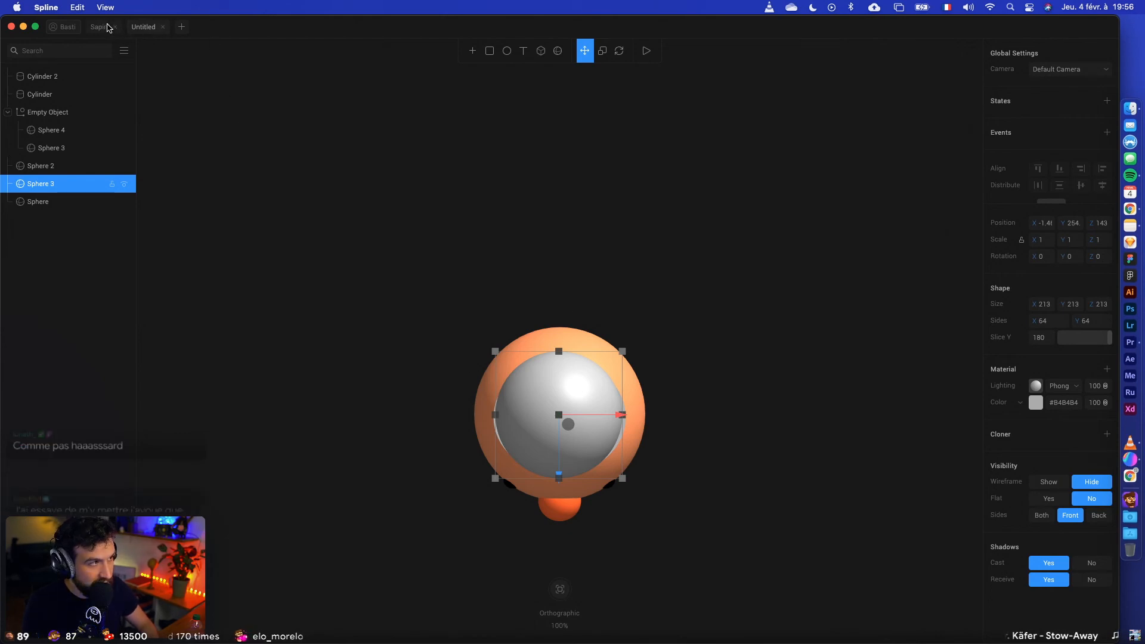
pyautogui.click(149, 29)
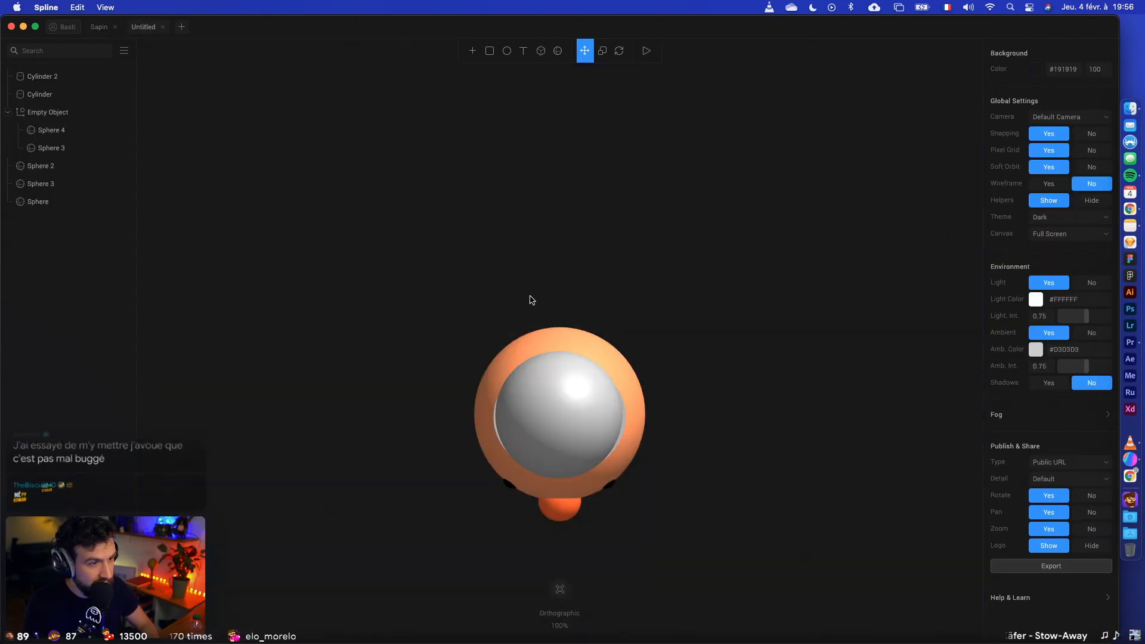
pyautogui.click(579, 402)
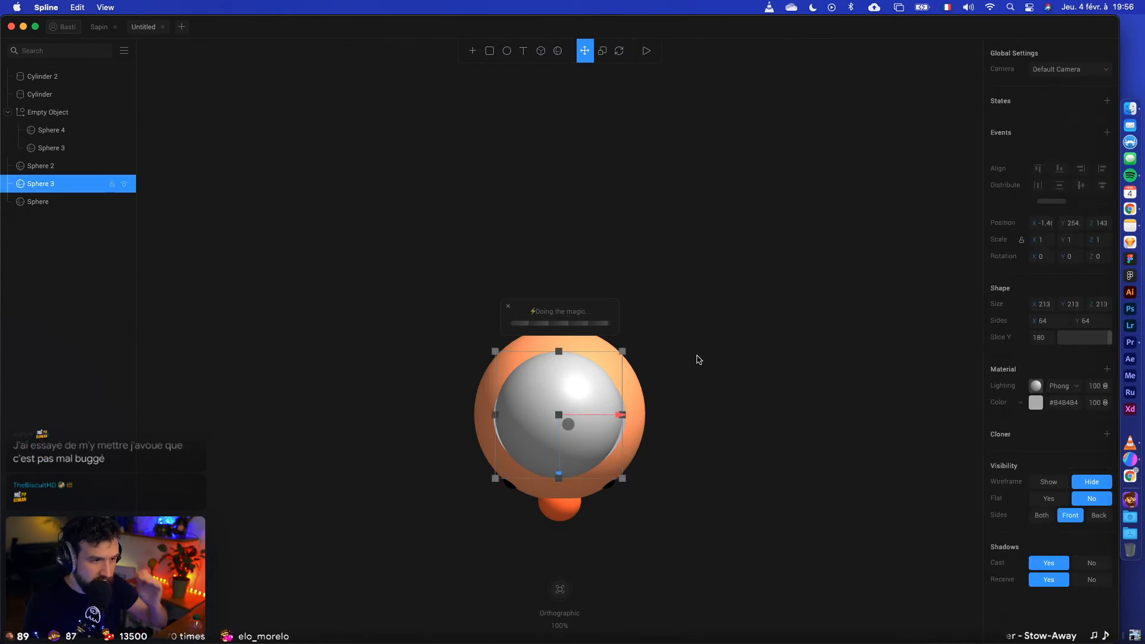
pyautogui.click(696, 394)
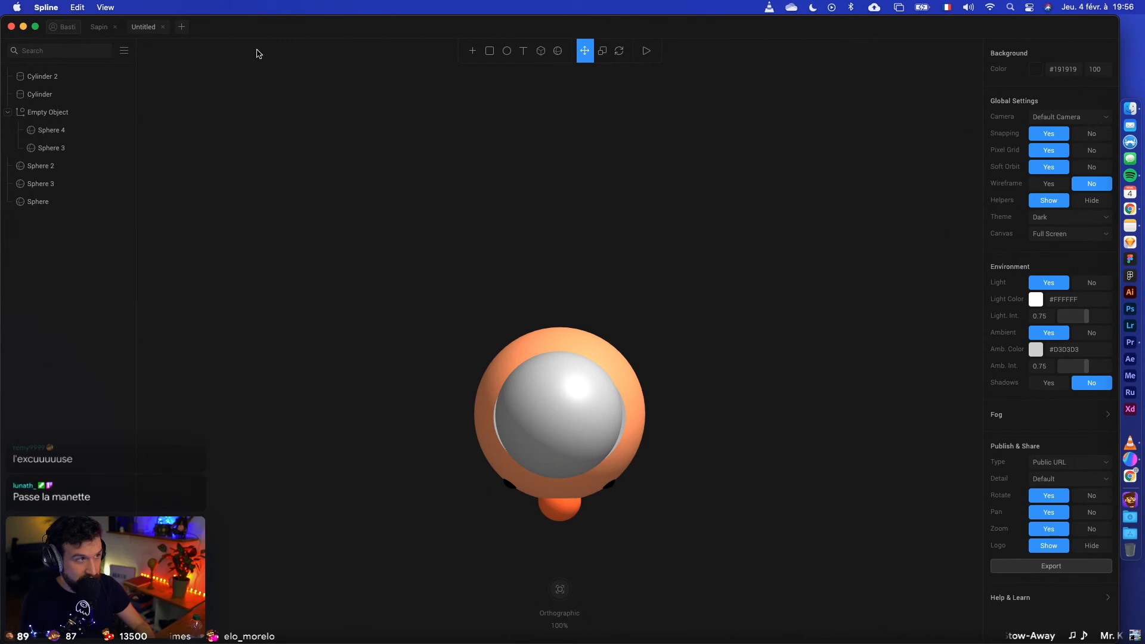
# Step: Rename the file as TOK and save it
pyautogui.write('TO')
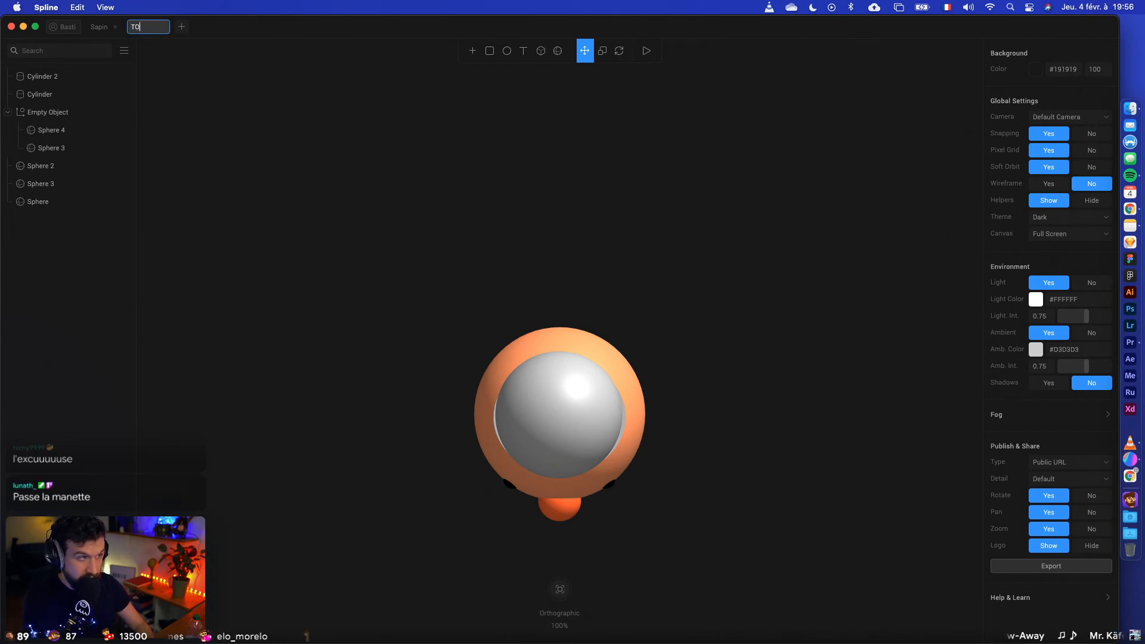
pyautogui.write('K')
pyautogui.press('Return')
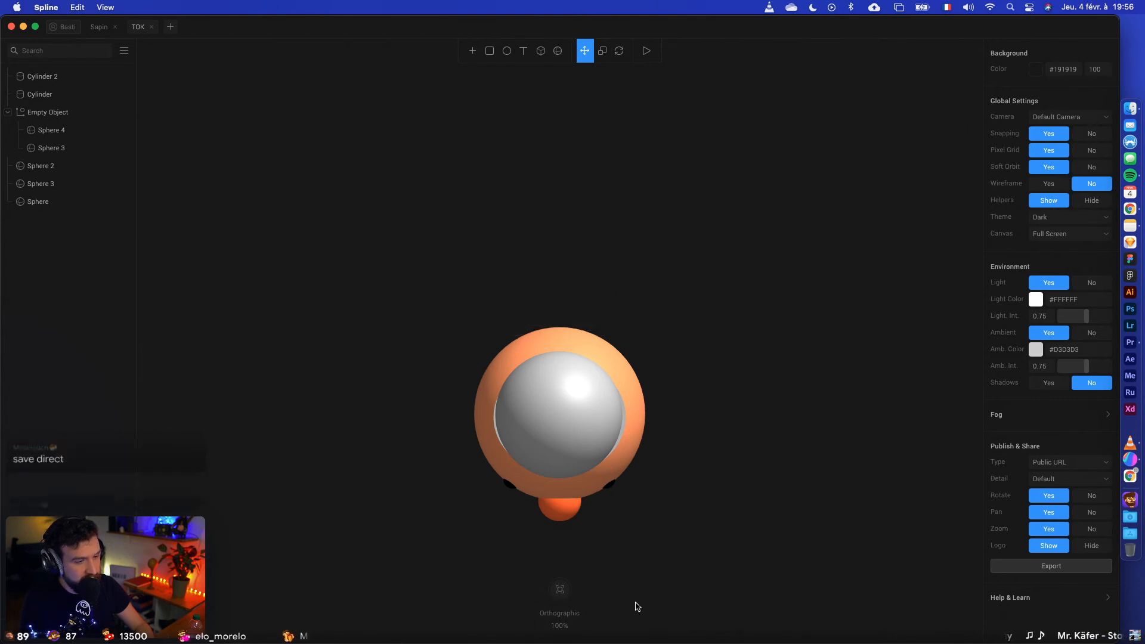
pyautogui.press('super+z')
pyautogui.press('super+z')
pyautogui.press('super+z')
pyautogui.keyDown('alt'); pyautogui.moveTo(634, 490); pyautogui.dragTo(649, 515); pyautogui.keyUp('alt')
pyautogui.click(554, 595)
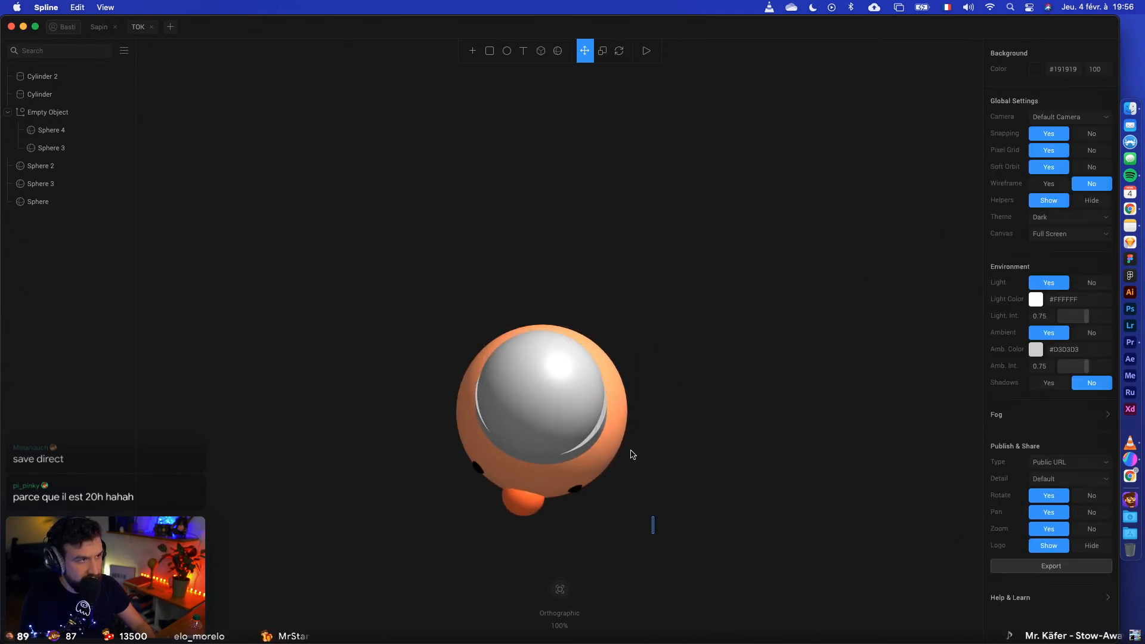
pyautogui.press('super+s')
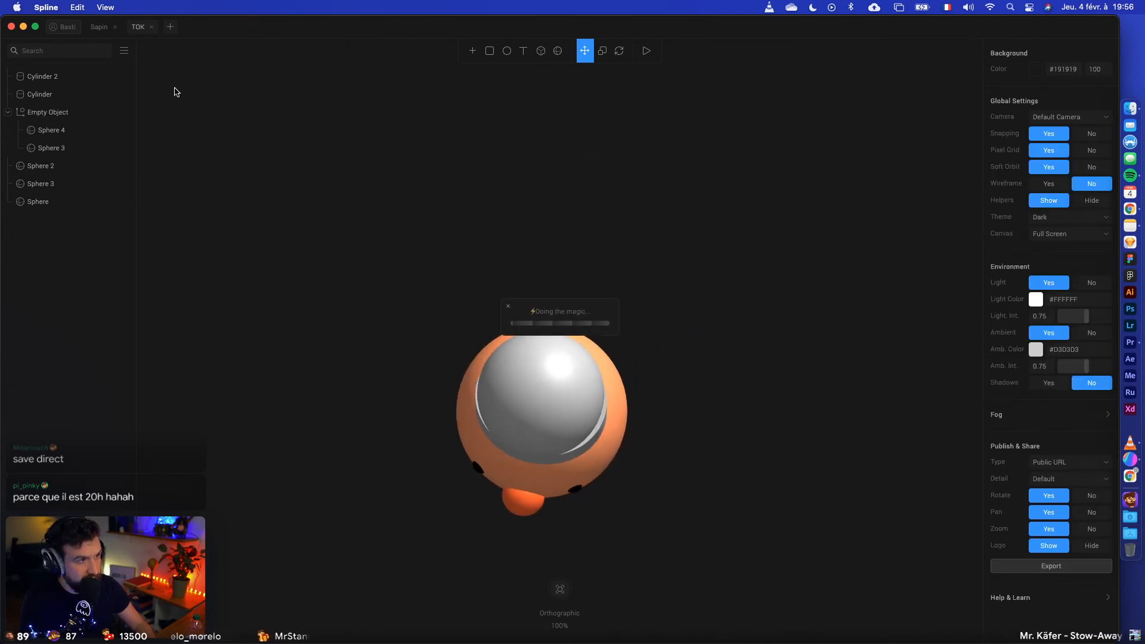
# Step: Quit Spline, launch it again and reopen the TOK file
pyautogui.click(47, 7)
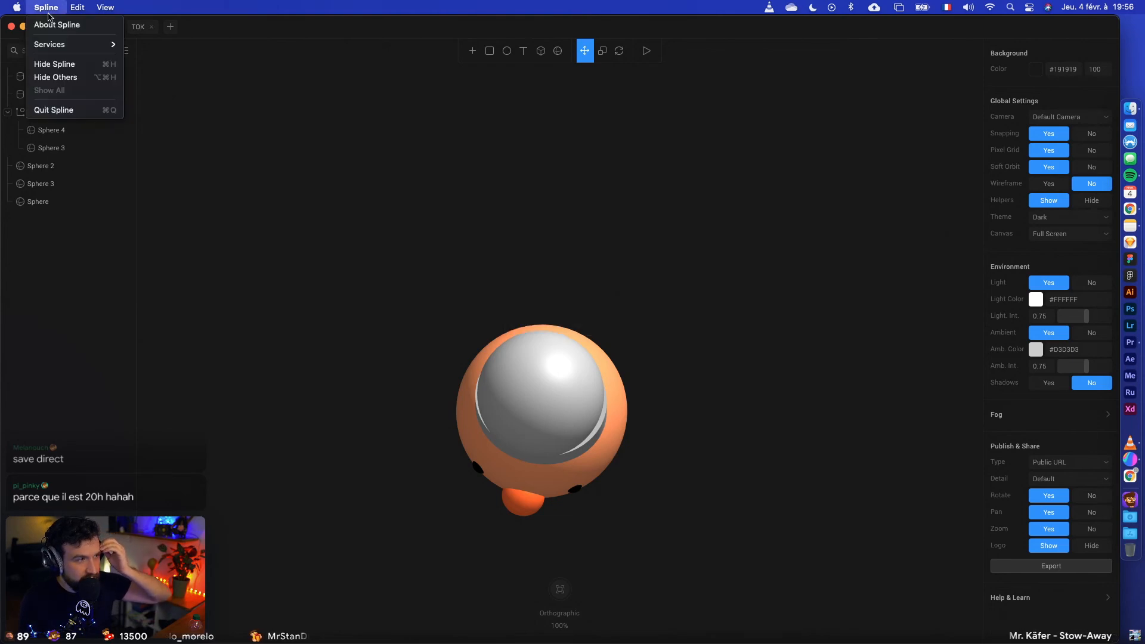
pyautogui.click(52, 110)
pyautogui.click(1012, 8)
pyautogui.write('Spline.app')
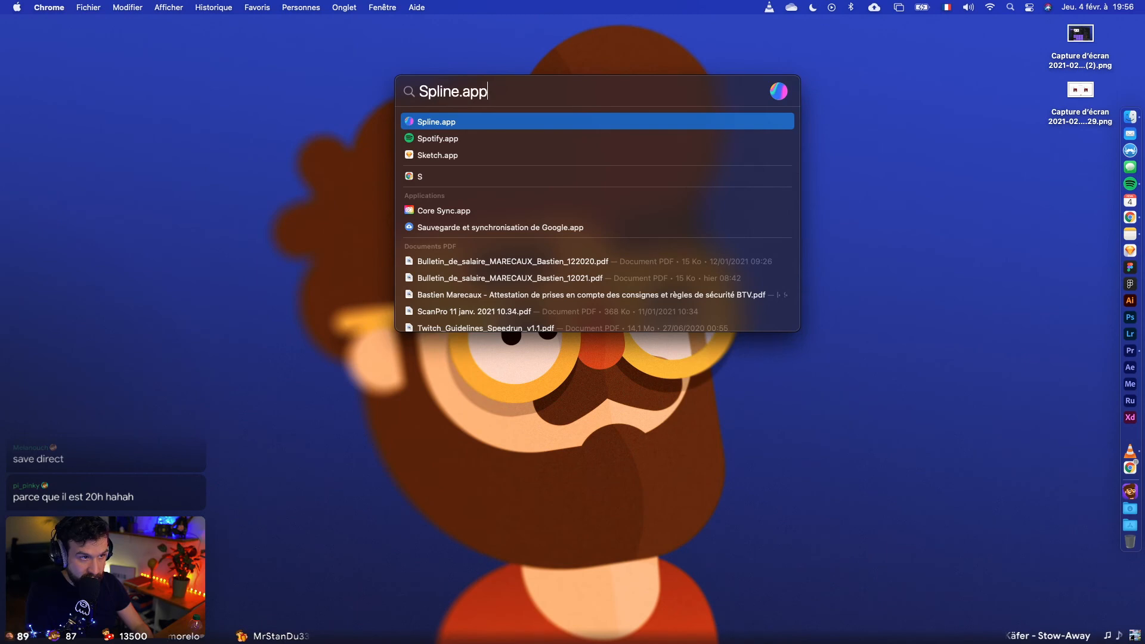
pyautogui.press('Return')
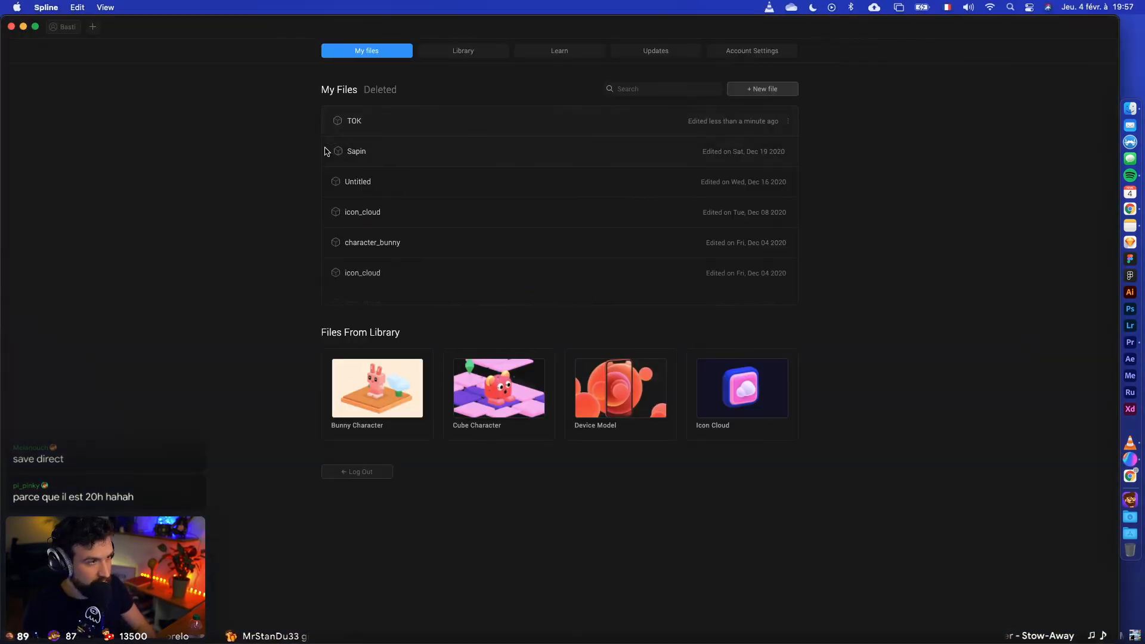
pyautogui.click(387, 120)
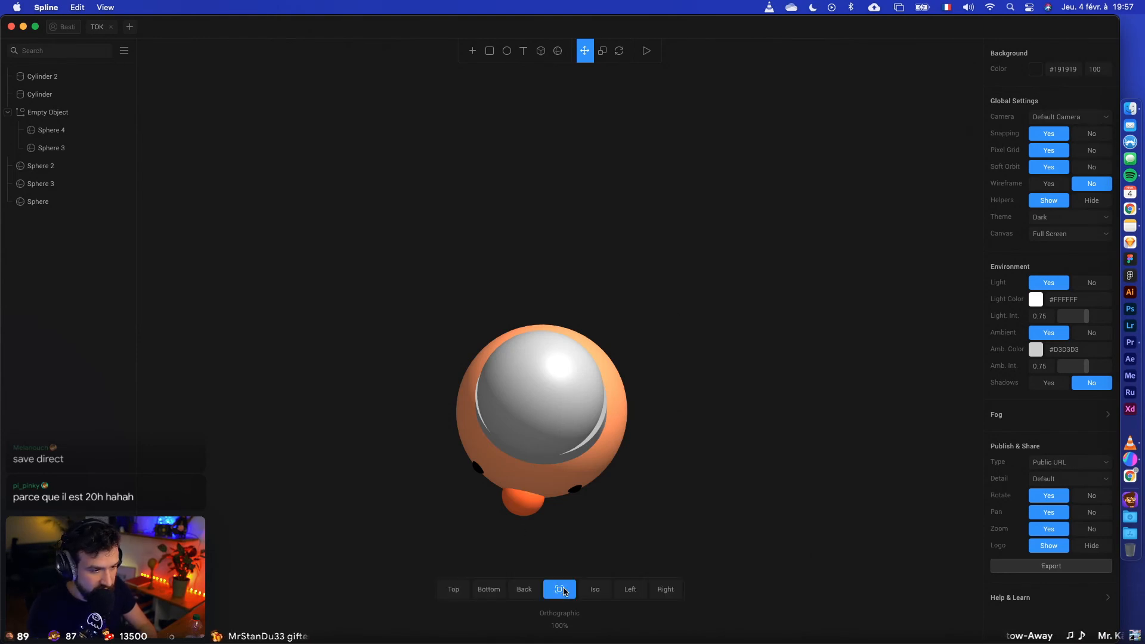
# Step: Move the grey hat sphere back to about Z 61 and shrink it to about 178 in every dimension
pyautogui.click(467, 592)
pyautogui.click(564, 359)
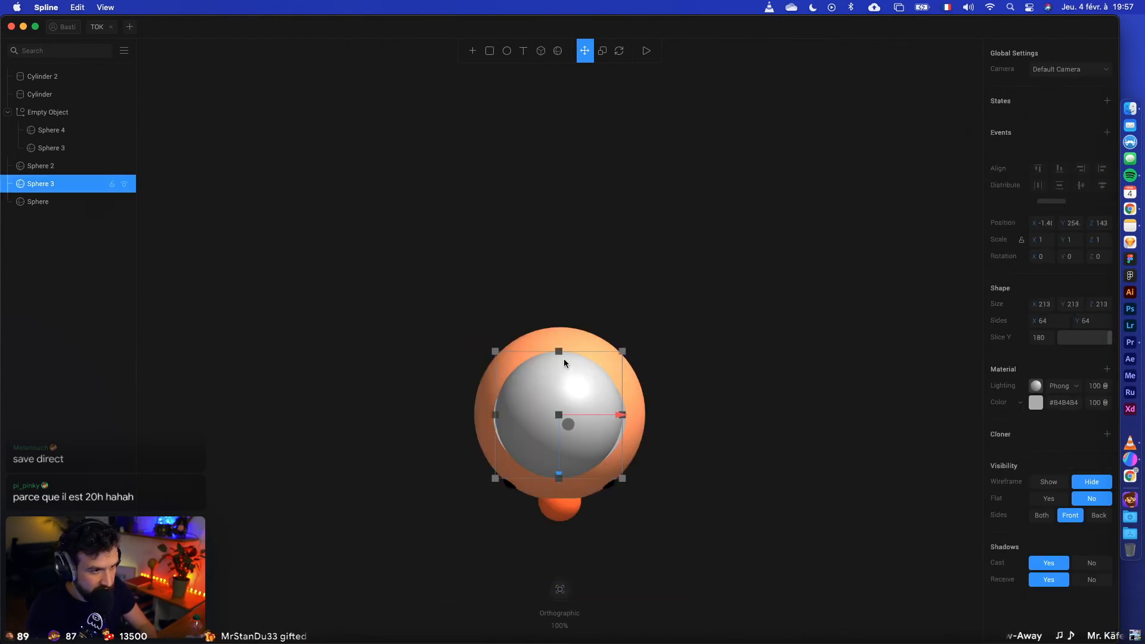
pyautogui.moveTo(559, 475); pyautogui.dragTo(563, 426)
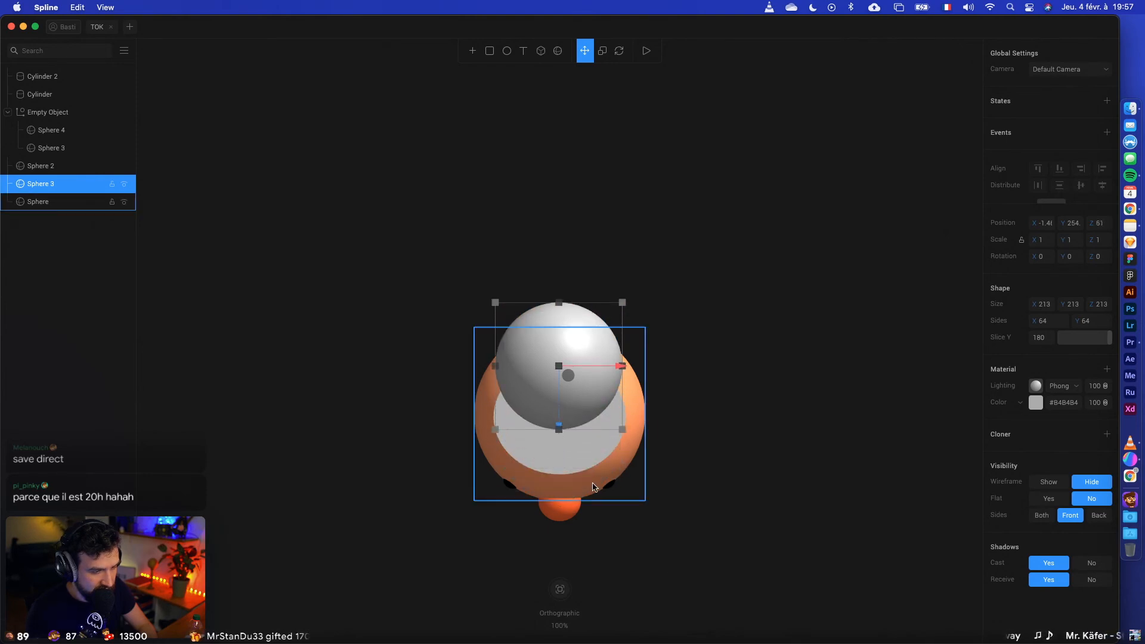
pyautogui.keyDown('alt'); pyautogui.moveTo(647, 546); pyautogui.dragTo(736, 488); pyautogui.keyUp('alt')
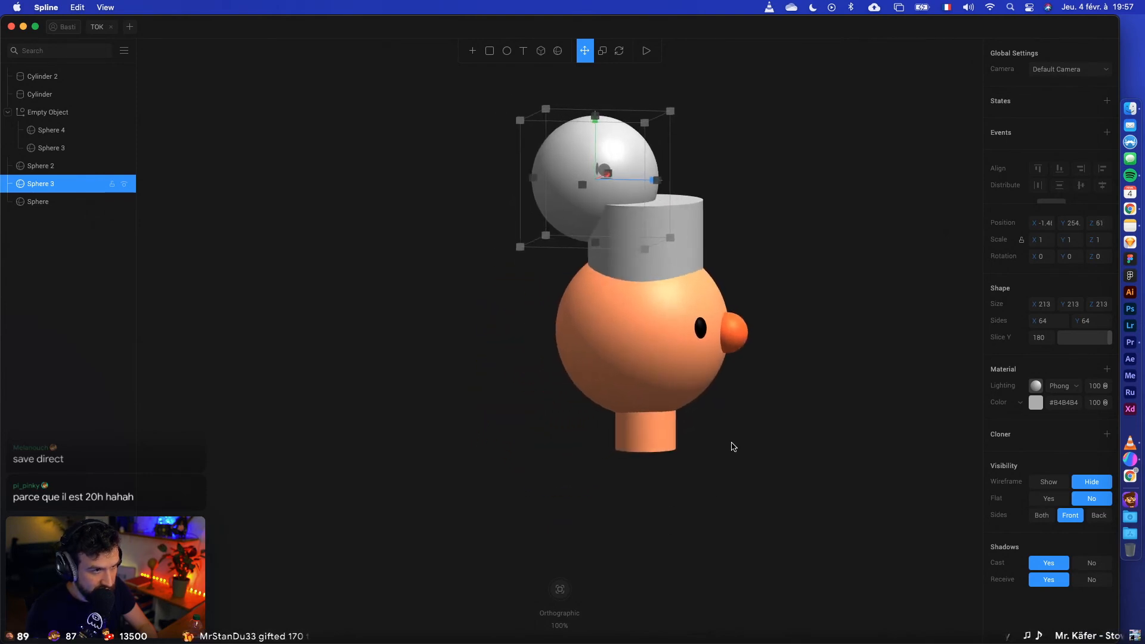
pyautogui.moveTo(645, 121); pyautogui.dragTo(640, 126)
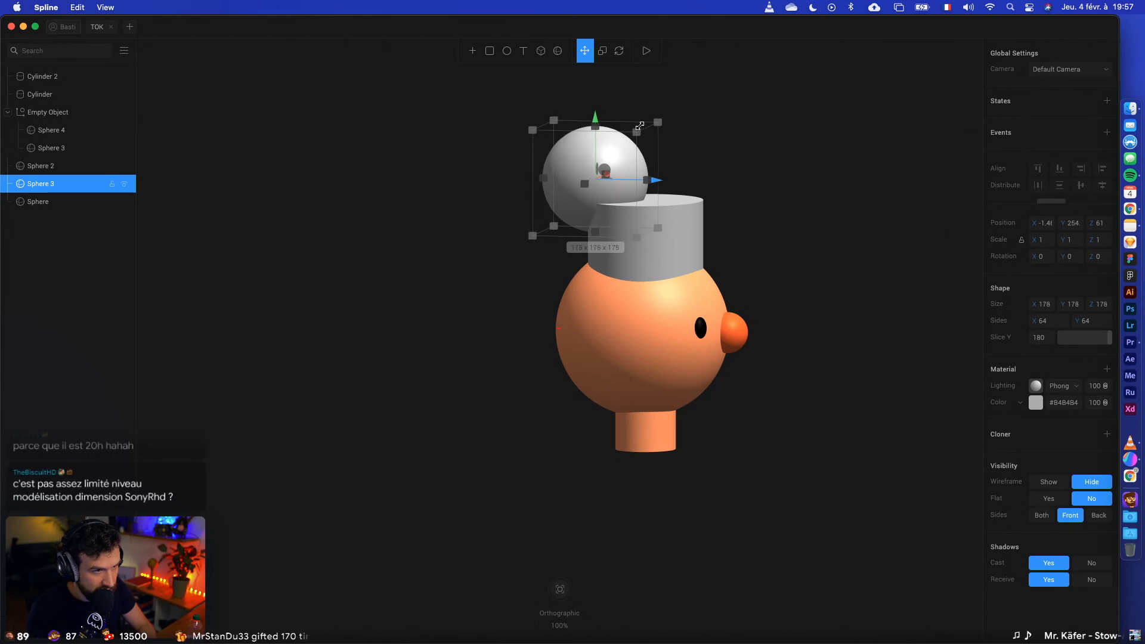
# Step: Place three copies of the grey sphere in top view, forming a ring of four around the hat cylinder
pyautogui.click(559, 588)
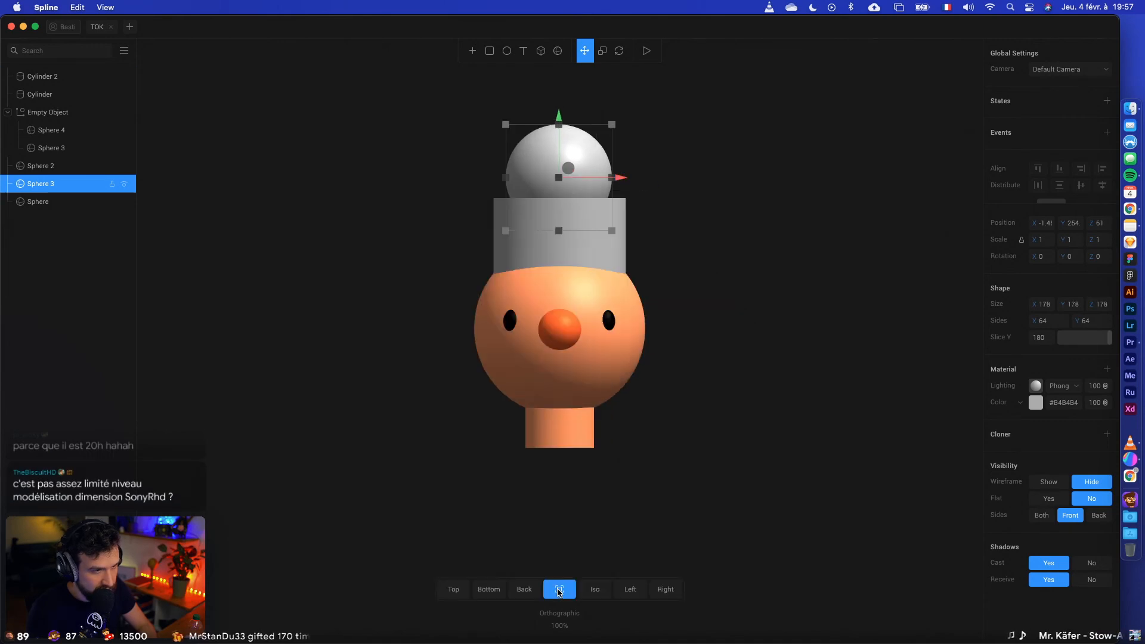
pyautogui.click(451, 590)
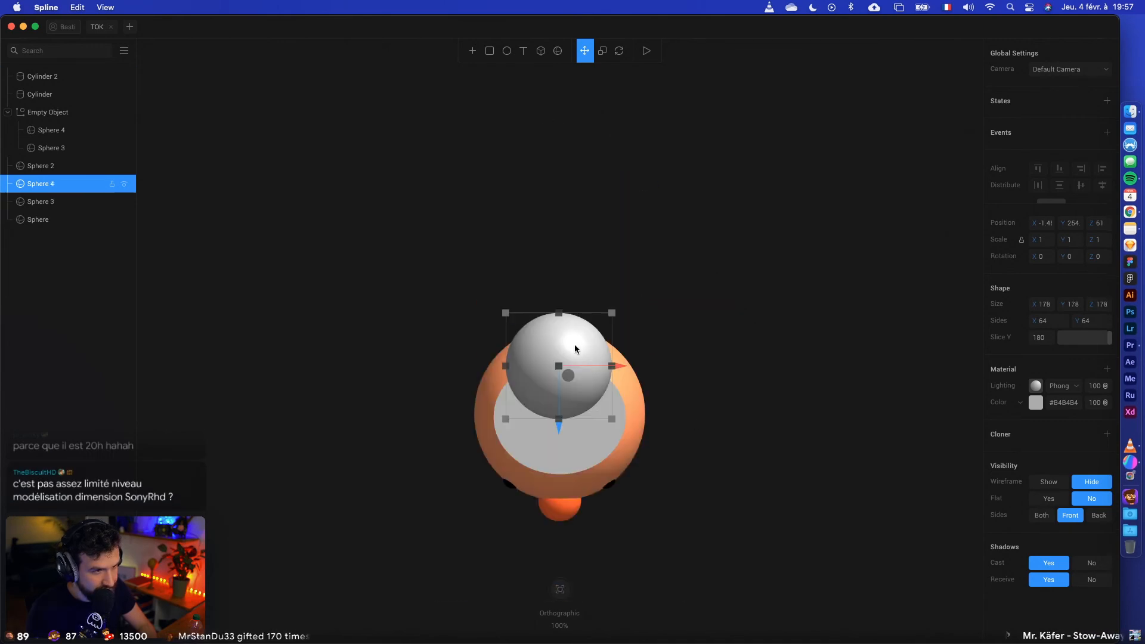
pyautogui.keyDown('alt'); pyautogui.moveTo(574, 345); pyautogui.dragTo(523, 402); pyautogui.keyUp('alt')
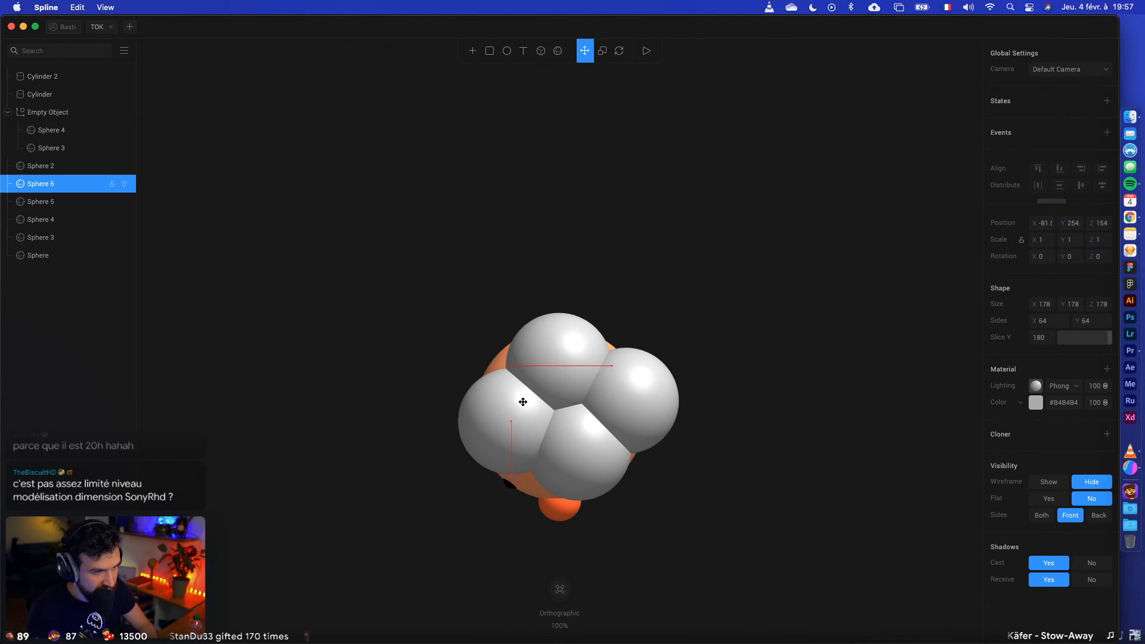
pyautogui.moveTo(672, 535); pyautogui.dragTo(639, 417)
pyautogui.click(596, 366)
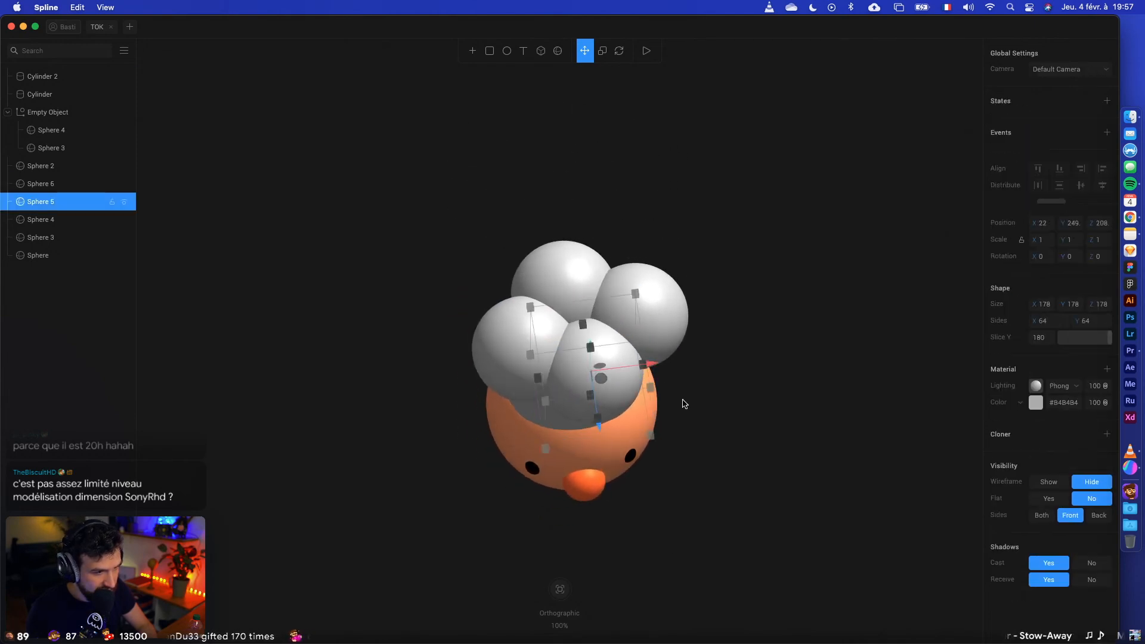
pyautogui.click(726, 398)
pyautogui.moveTo(725, 398); pyautogui.dragTo(721, 424)
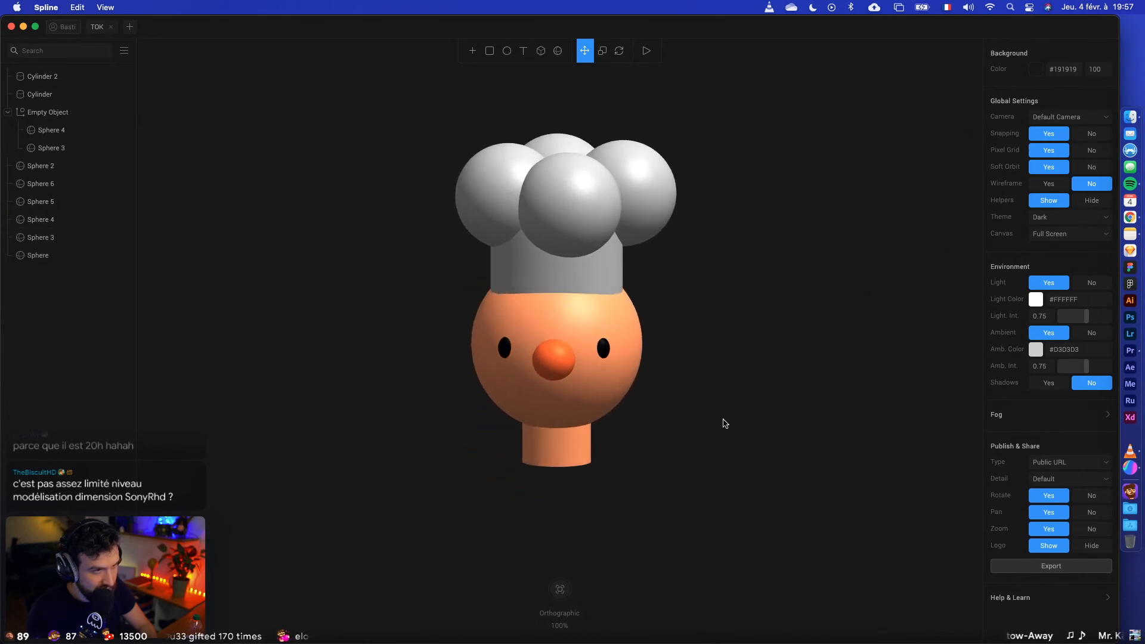
# Step: Compare the puffy hat with the chef hats in the Chrome reference image and return to Spline
pyautogui.click(602, 242)
pyautogui.click(710, 388)
pyautogui.hotkey('ctrl', 'Left')
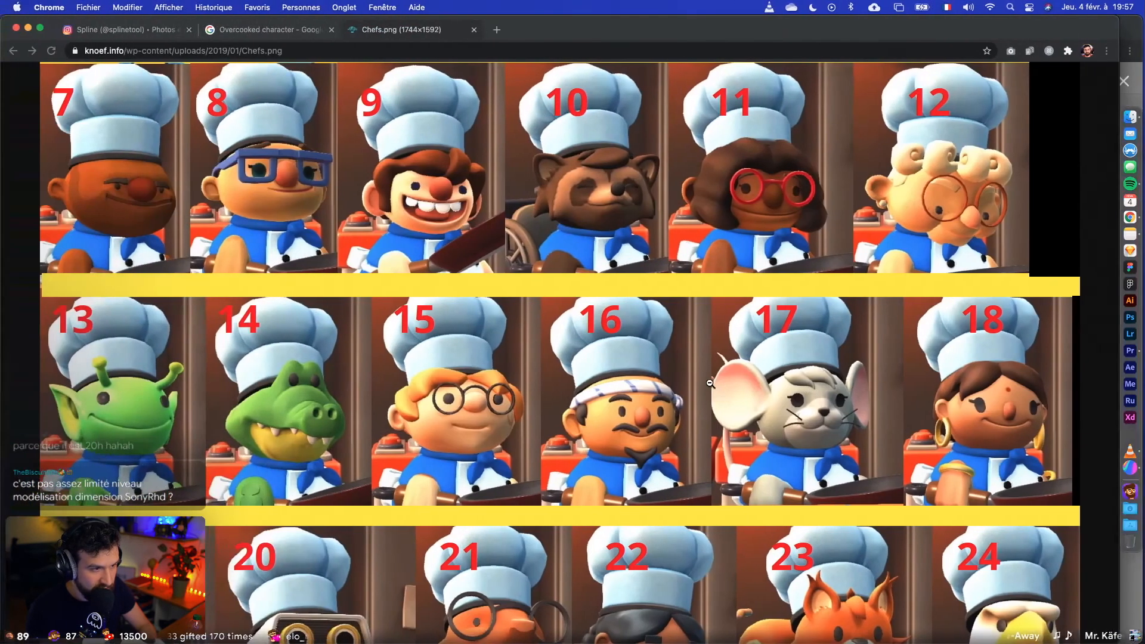
pyautogui.hotkey('ctrl', 'Right')
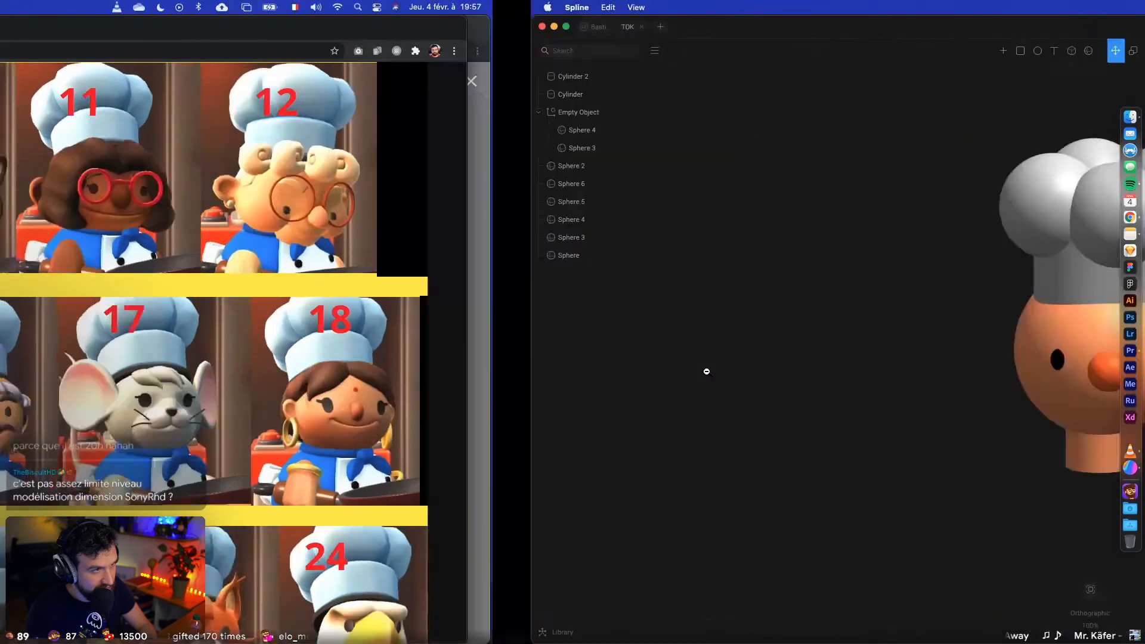
# Step: Try to group the hat cylinder with the four grey spheres and shift the group vertically
pyautogui.click(572, 281)
pyautogui.keyDown('shift'); pyautogui.click(582, 213); pyautogui.keyUp('shift')
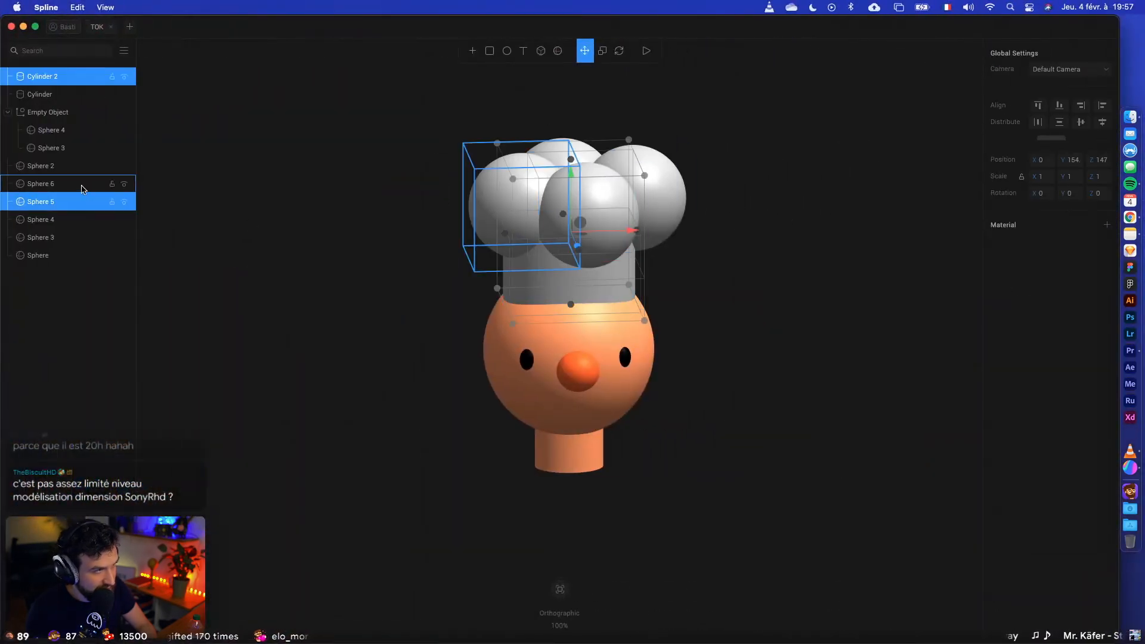
pyautogui.moveTo(698, 274); pyautogui.dragTo(736, 341)
pyautogui.keyDown('shift'); pyautogui.click(660, 304); pyautogui.keyUp('shift')
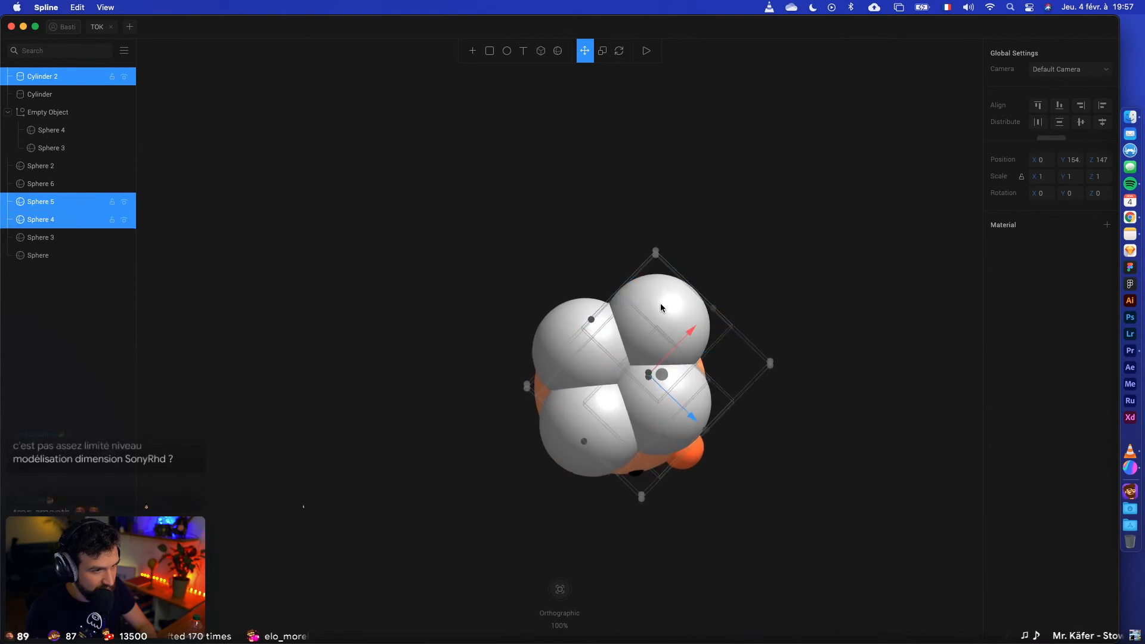
pyautogui.keyDown('shift'); pyautogui.click(572, 337); pyautogui.keyUp('shift')
pyautogui.keyDown('shift'); pyautogui.click(579, 427); pyautogui.keyUp('shift')
pyautogui.press('super+g')
pyautogui.keyDown('alt'); pyautogui.moveTo(787, 424); pyautogui.dragTo(739, 346); pyautogui.keyUp('alt')
pyautogui.moveTo(574, 234)
pyautogui.mouseDown()
pyautogui.moveTo(619, 200)
pyautogui.moveTo(565, 207)
pyautogui.moveTo(571, 220)
pyautogui.mouseUp()
pyautogui.press('super+z')
pyautogui.press('super+z')
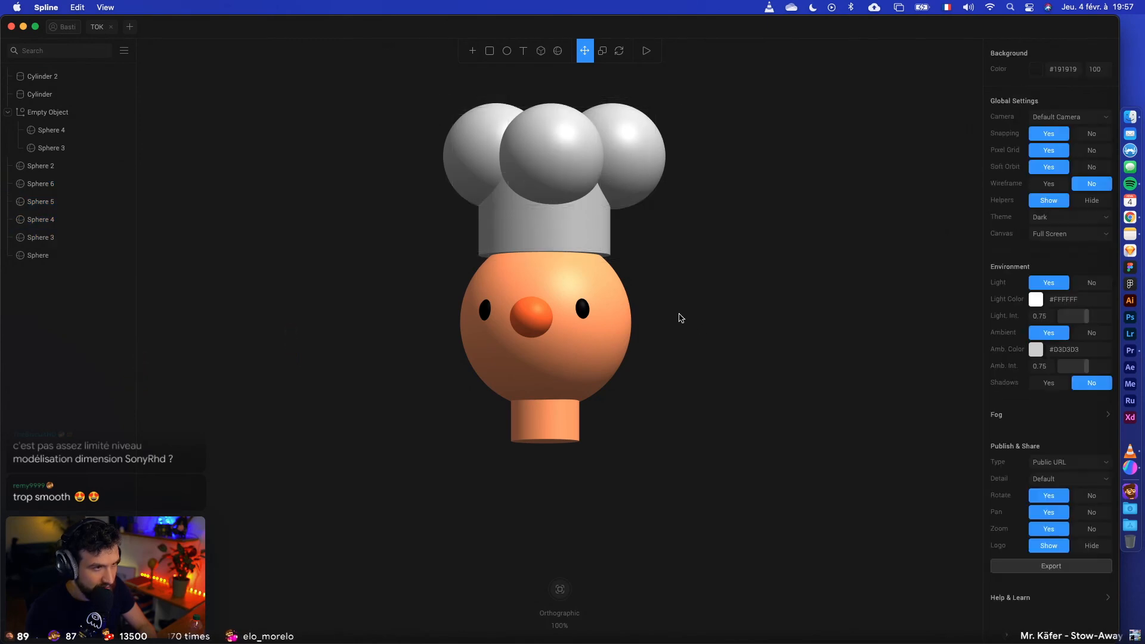
pyautogui.scroll(5, 678, 320)
pyautogui.click(603, 381)
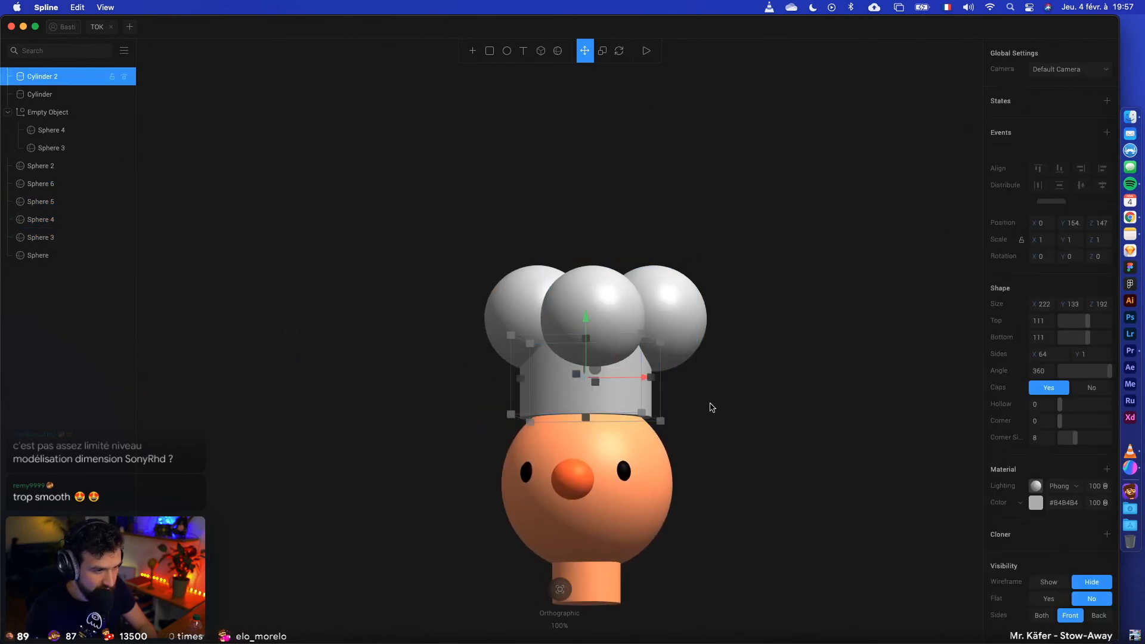
pyautogui.press('super+z')
pyautogui.press('super+z')
pyautogui.press('super+z')
pyautogui.click(755, 408)
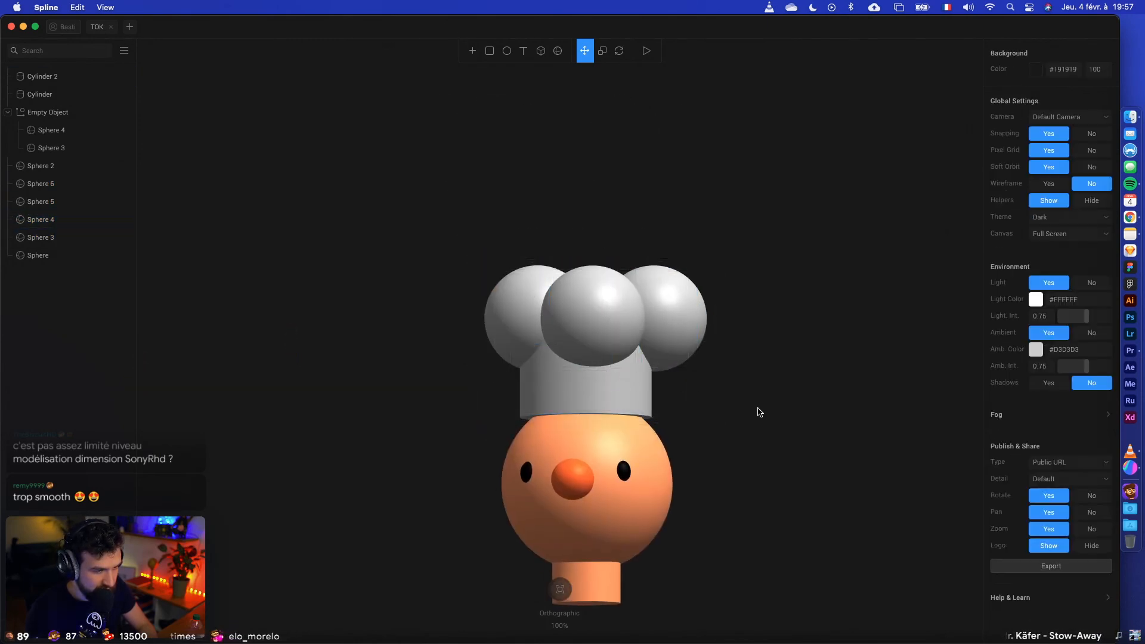
# Step: Group the four grey spheres with the hat cylinder and nudge the group slightly down onto the head
pyautogui.keyDown('alt'); pyautogui.moveTo(756, 409); pyautogui.dragTo(758, 443); pyautogui.keyUp('alt')
pyautogui.click(603, 381)
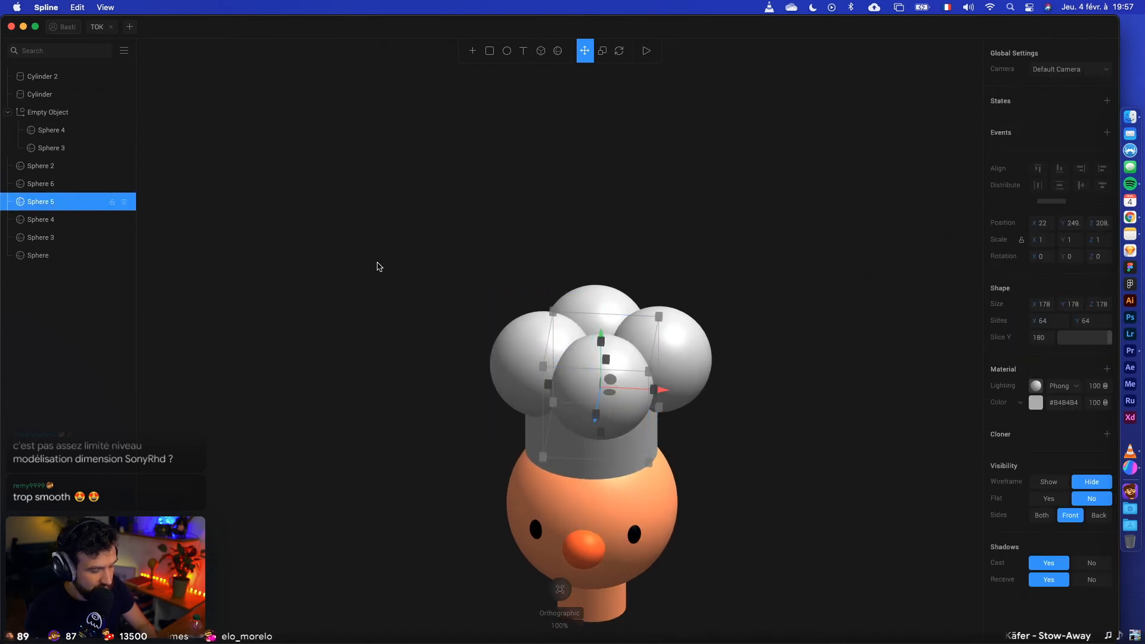
pyautogui.keyDown('shift'); pyautogui.click(580, 288); pyautogui.keyUp('shift')
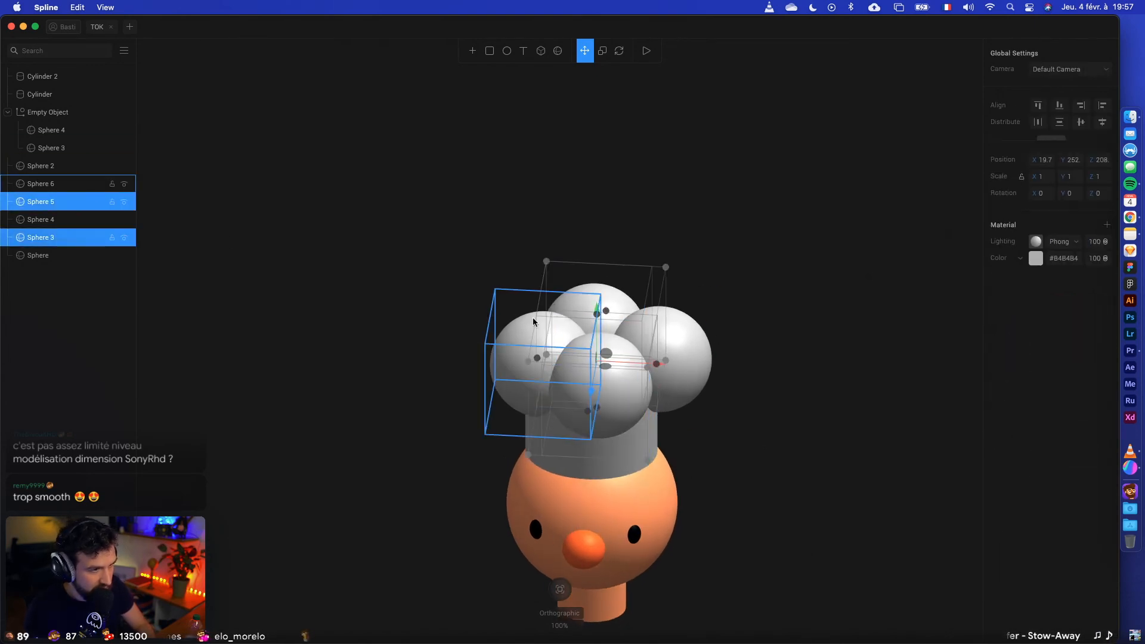
pyautogui.keyDown('shift'); pyautogui.click(514, 342); pyautogui.keyUp('shift')
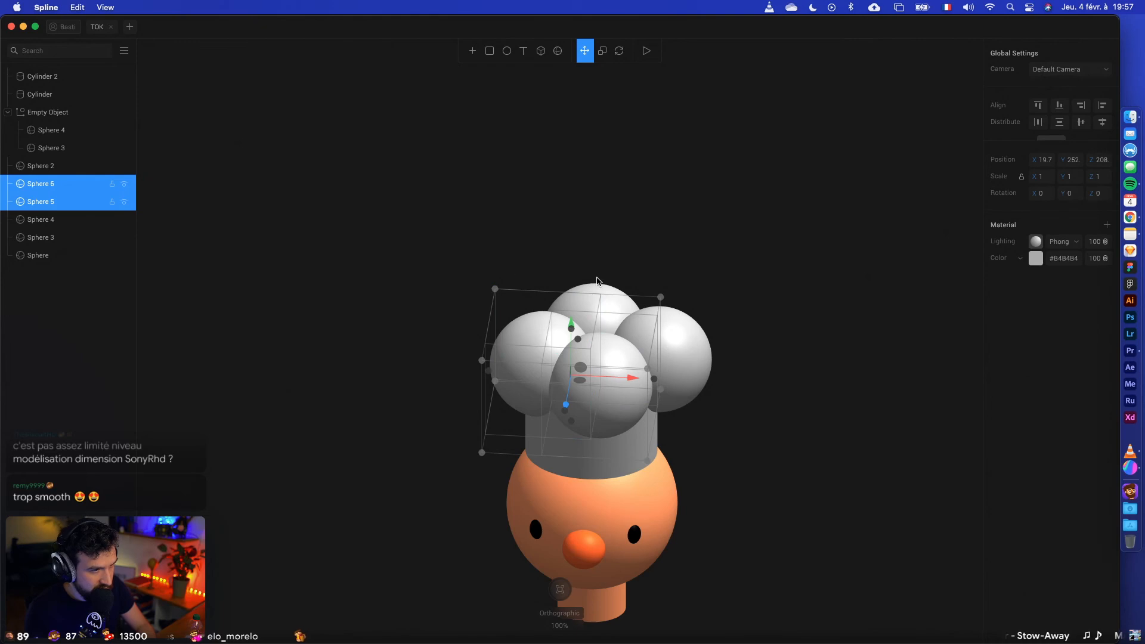
pyautogui.keyDown('shift'); pyautogui.click(660, 327); pyautogui.keyUp('shift')
pyautogui.keyDown('shift'); pyautogui.click(614, 453); pyautogui.keyUp('shift')
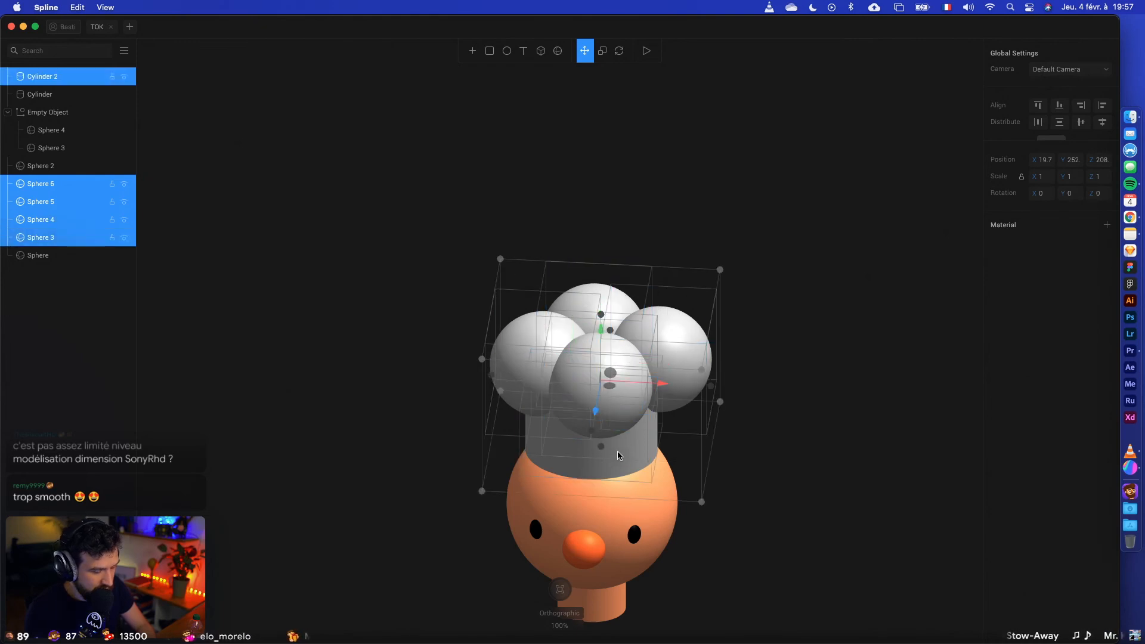
pyautogui.press('super+g')
pyautogui.moveTo(599, 330)
pyautogui.mouseDown()
pyautogui.moveTo(599, 341)
pyautogui.moveTo(600, 332)
pyautogui.mouseUp()
pyautogui.moveTo(730, 557); pyautogui.dragTo(721, 473)
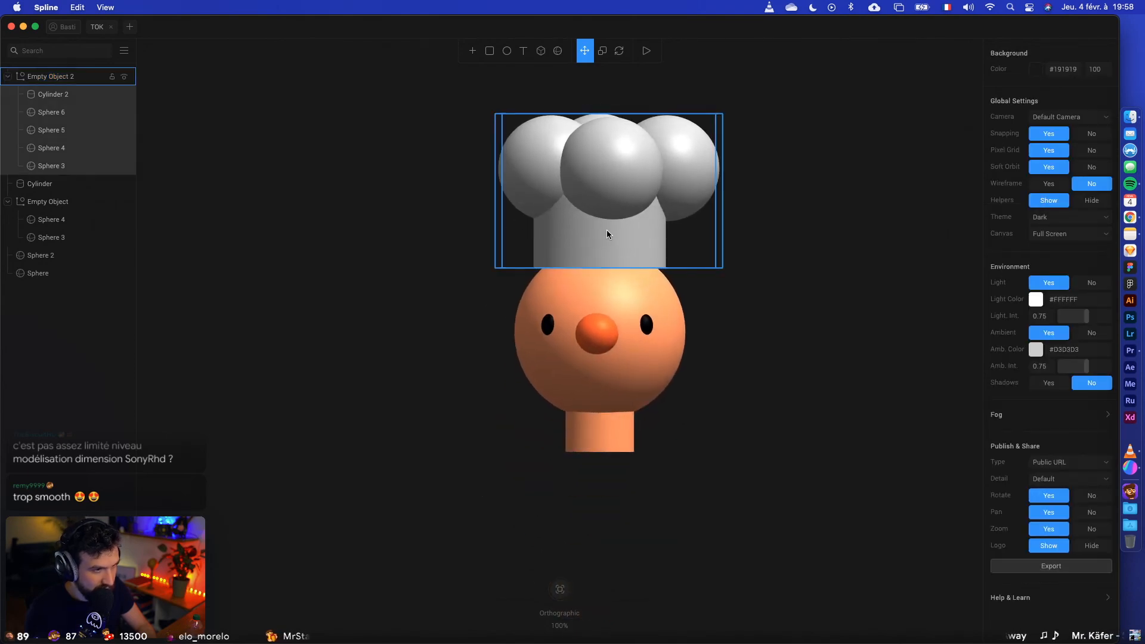
# Step: Duplicate the head sphere, raise the copy to about Y 154 and colour it dark brown #5B2C2C
pyautogui.click(564, 289)
pyautogui.press('super+d')
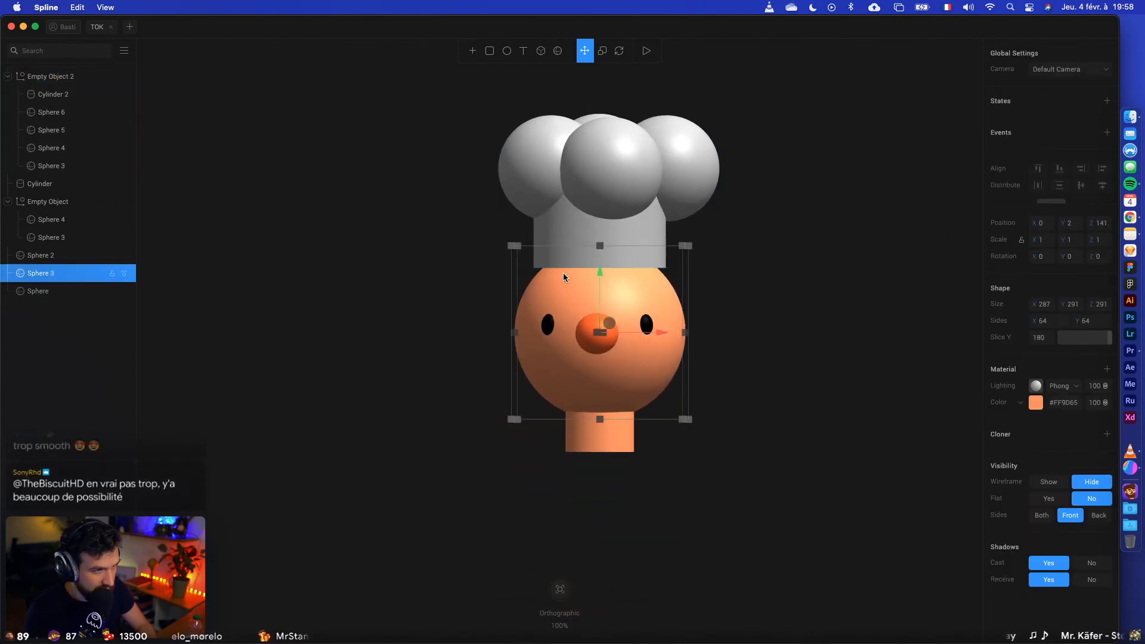
pyautogui.moveTo(599, 273); pyautogui.dragTo(591, 183)
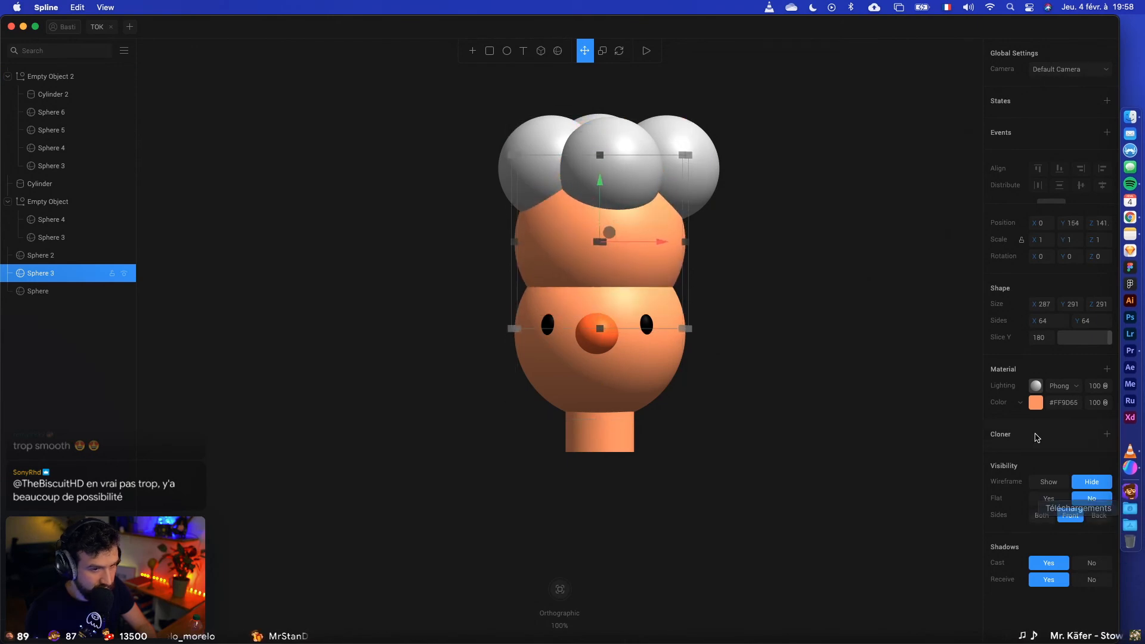
pyautogui.click(1036, 403)
pyautogui.click(961, 378)
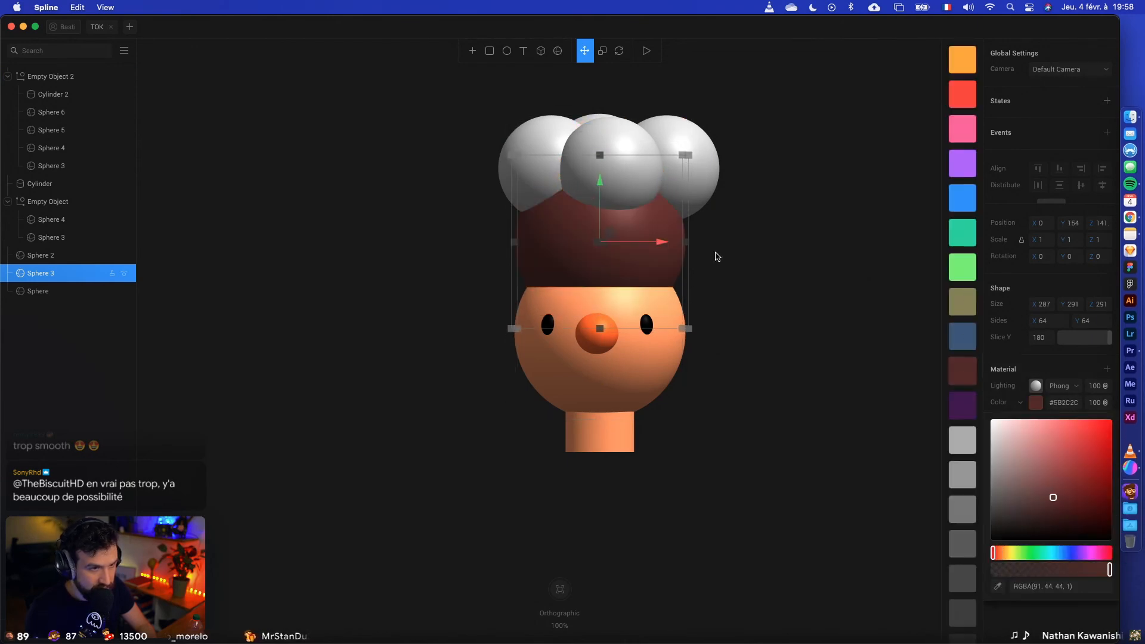
# Step: Shrink the brown sphere to about 164 × 166 × 166 and place it beside the hat at about X -95, Y 110
pyautogui.moveTo(685, 155); pyautogui.dragTo(600, 281)
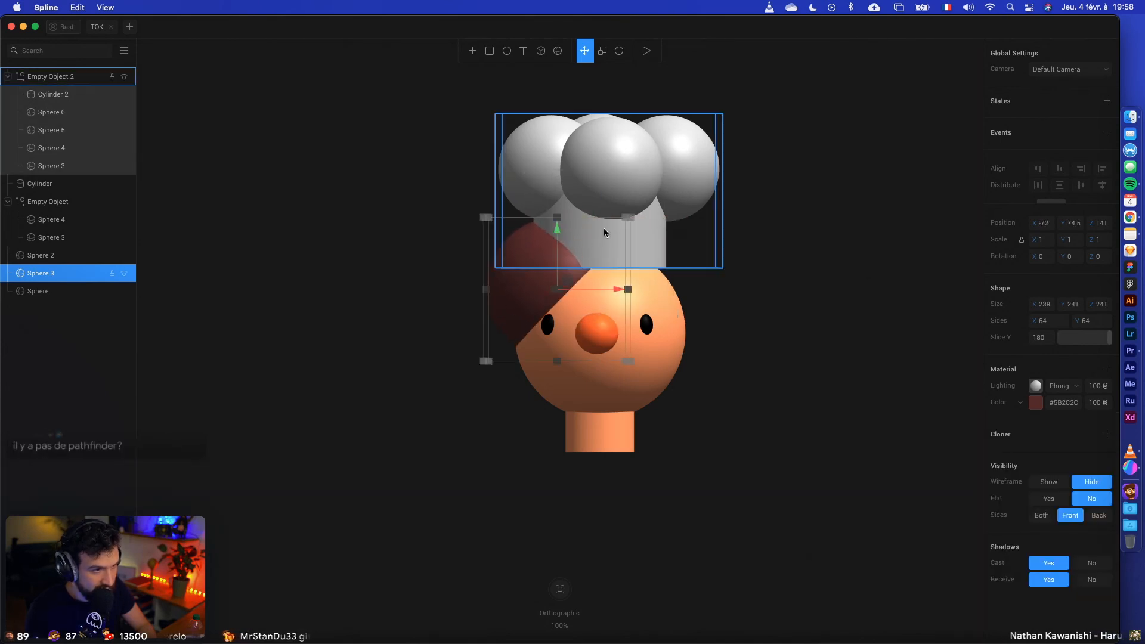
pyautogui.keyDown('alt'); pyautogui.keyDown('shift'); pyautogui.moveTo(631, 215); pyautogui.dragTo(609, 232); pyautogui.keyUp('shift'); pyautogui.keyUp('alt')
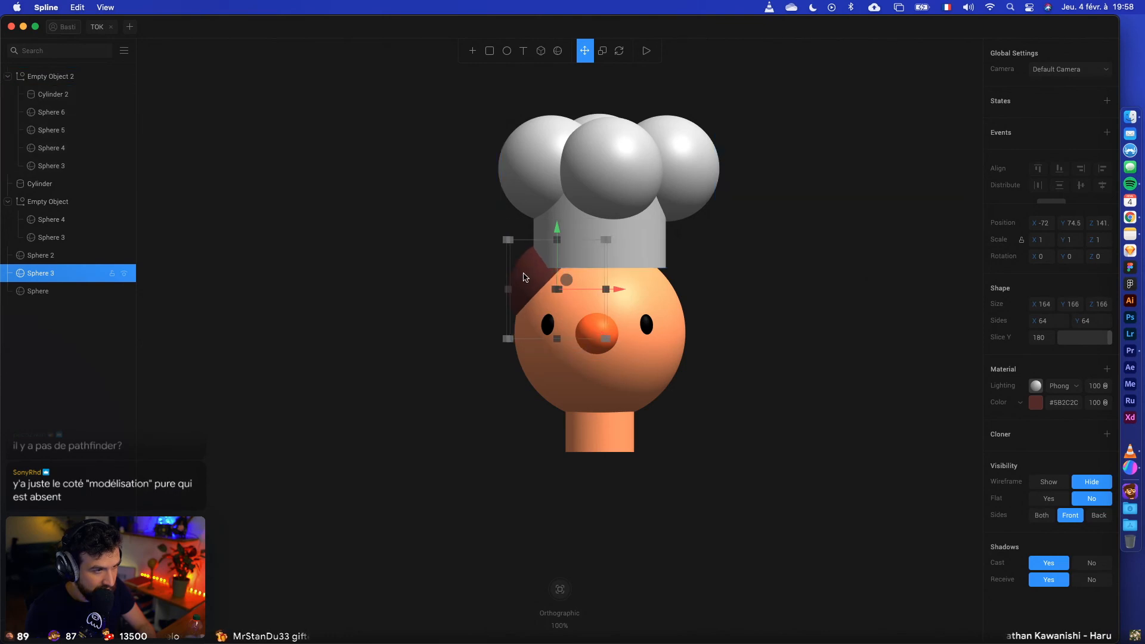
pyautogui.moveTo(527, 277); pyautogui.dragTo(513, 258)
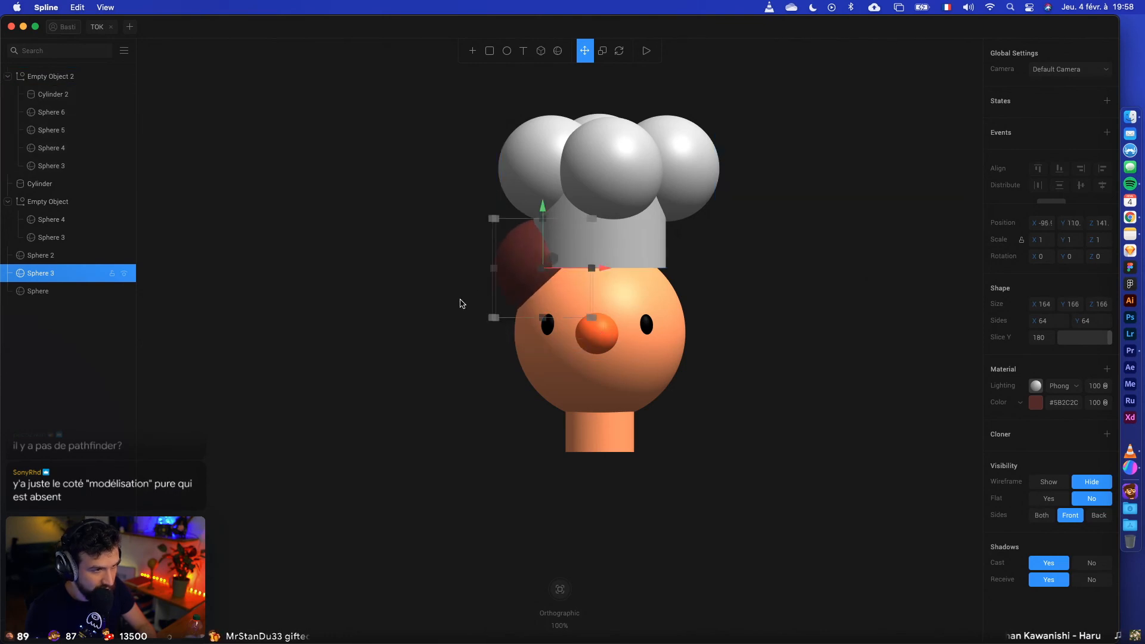
# Step: Move the brown hair sphere forward to about X -88, Y 110, Z 179 and shrink it to about 127 × 129 × 129
pyautogui.keyDown('alt'); pyautogui.moveTo(456, 304); pyautogui.dragTo(556, 286); pyautogui.keyUp('alt')
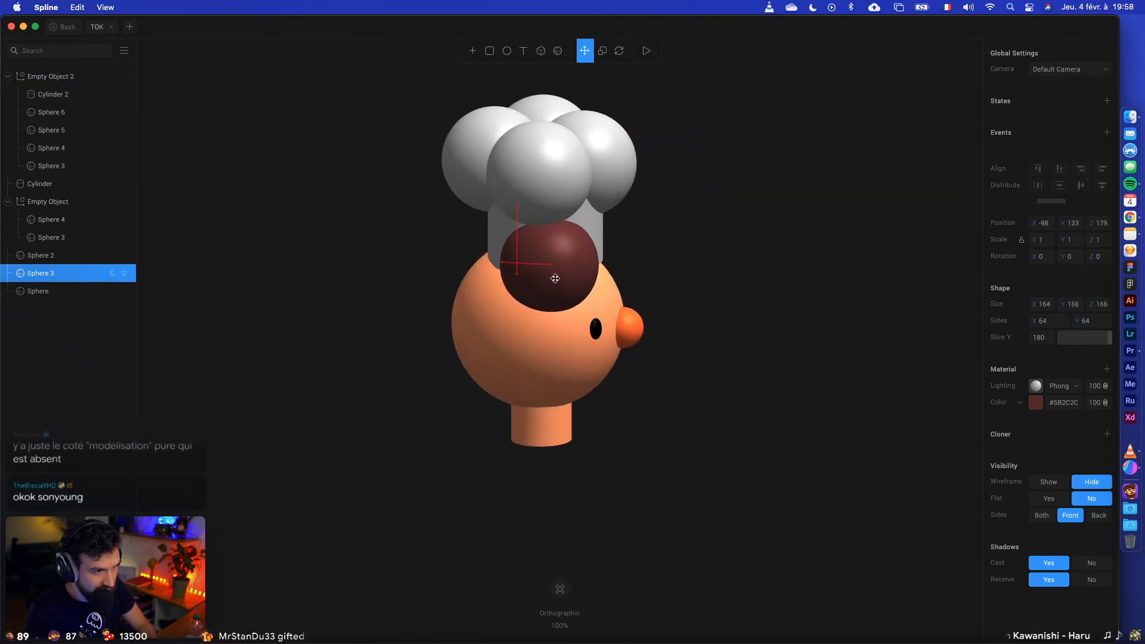
pyautogui.keyDown('alt'); pyautogui.keyDown('shift'); pyautogui.moveTo(610, 218); pyautogui.dragTo(595, 232); pyautogui.keyUp('shift'); pyautogui.keyUp('alt')
pyautogui.click(726, 299)
pyautogui.moveTo(813, 374); pyautogui.dragTo(608, 306)
pyautogui.click(503, 227)
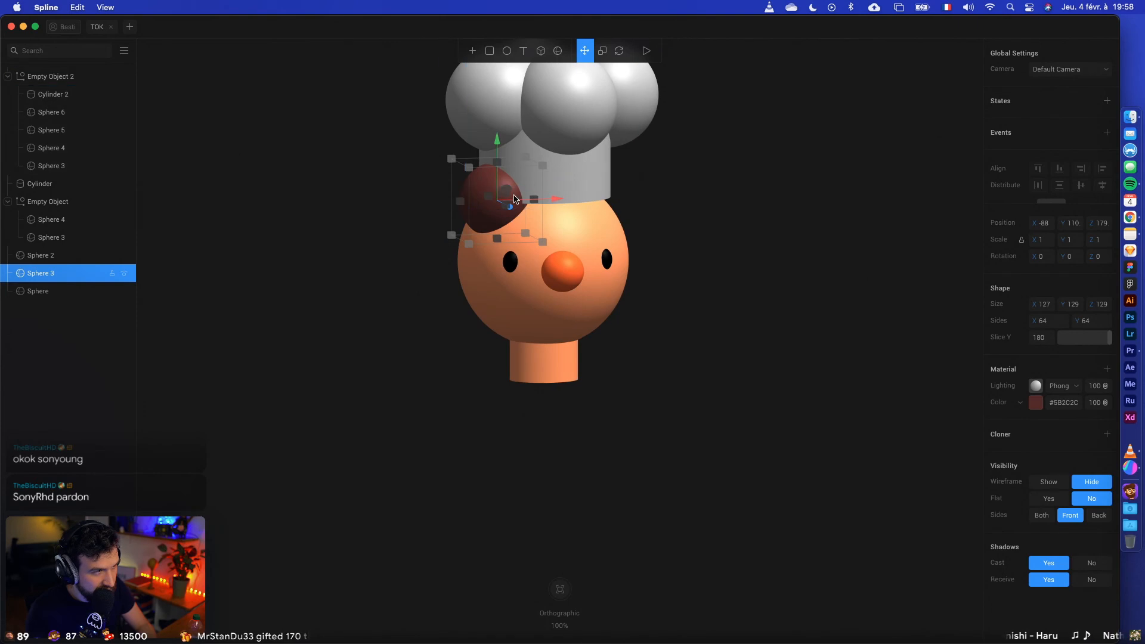
# Step: Duplicate the brown hair sphere and place the copy at the front centre of the hat brim, about X 6, Y 110, Z 228
pyautogui.moveTo(518, 201); pyautogui.dragTo(573, 201)
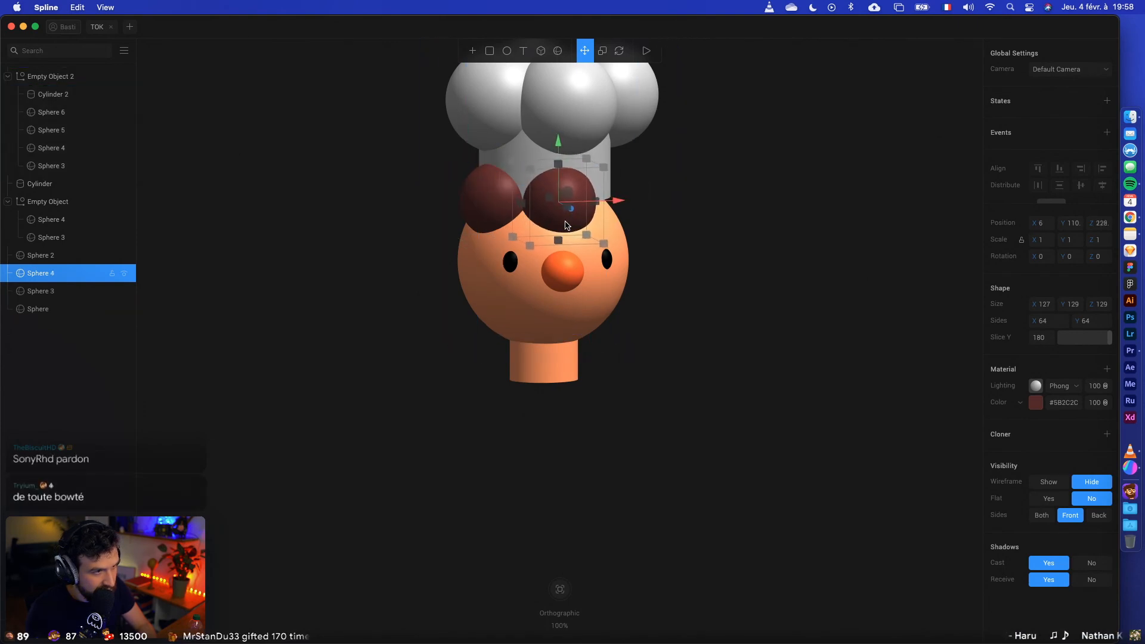
pyautogui.click(716, 242)
pyautogui.moveTo(717, 241); pyautogui.dragTo(621, 256)
pyautogui.keyDown('alt'); pyautogui.moveTo(556, 293); pyautogui.dragTo(618, 293); pyautogui.keyUp('alt')
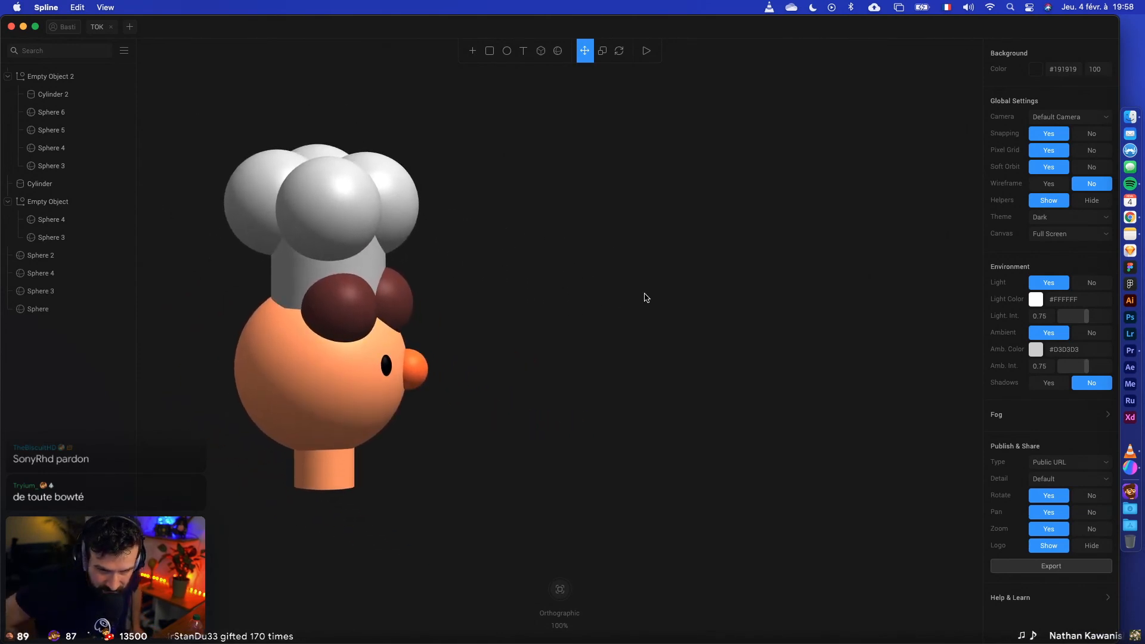
pyautogui.keyDown('alt'); pyautogui.moveTo(644, 296); pyautogui.dragTo(358, 225); pyautogui.keyUp('alt')
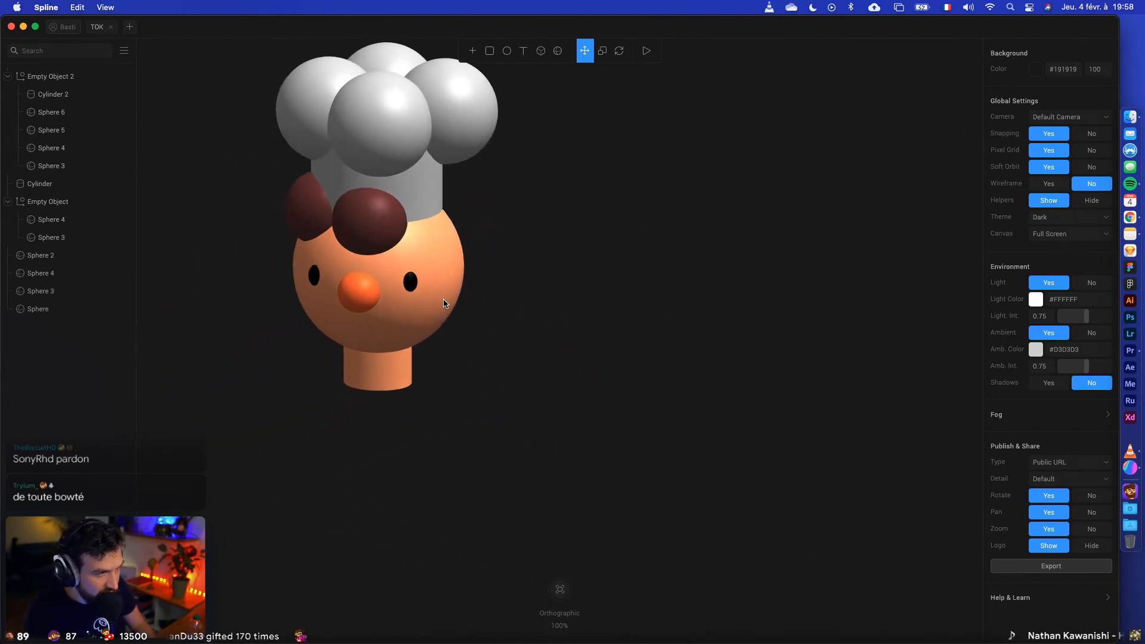
# Step: Duplicate the central fringe sphere, shrink the copy to about 102 × 104 × 104 and set it between the two others at about X -57, Y 103
pyautogui.click(352, 223)
pyautogui.keyDown('alt'); pyautogui.moveTo(448, 238); pyautogui.dragTo(515, 234); pyautogui.keyUp('alt')
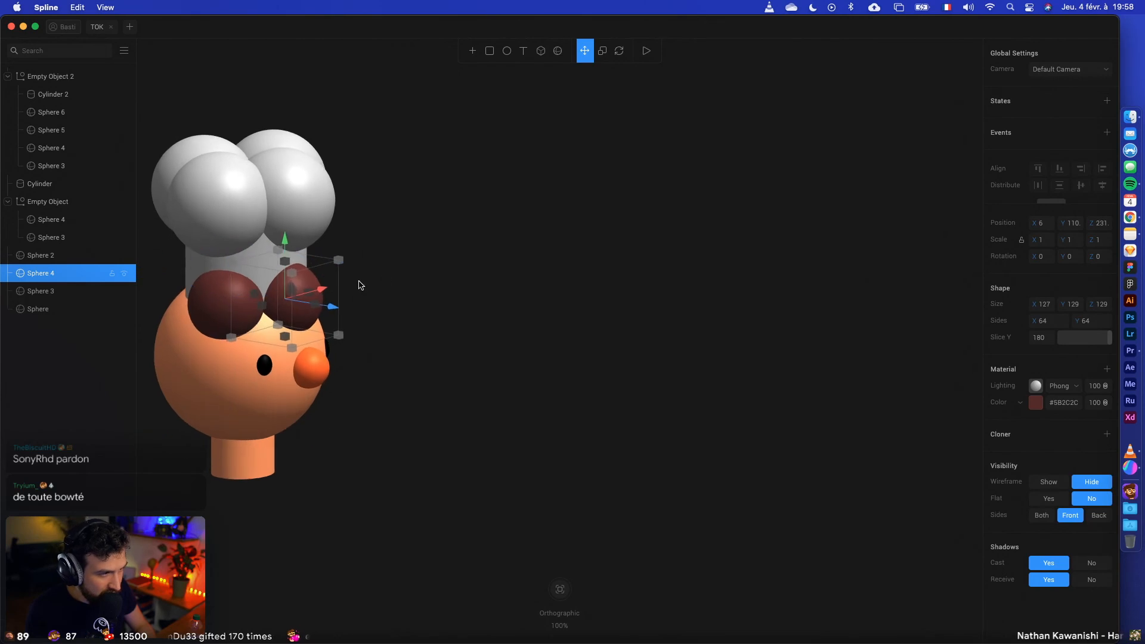
pyautogui.moveTo(306, 298); pyautogui.dragTo(275, 300)
pyautogui.moveTo(329, 271); pyautogui.dragTo(320, 279)
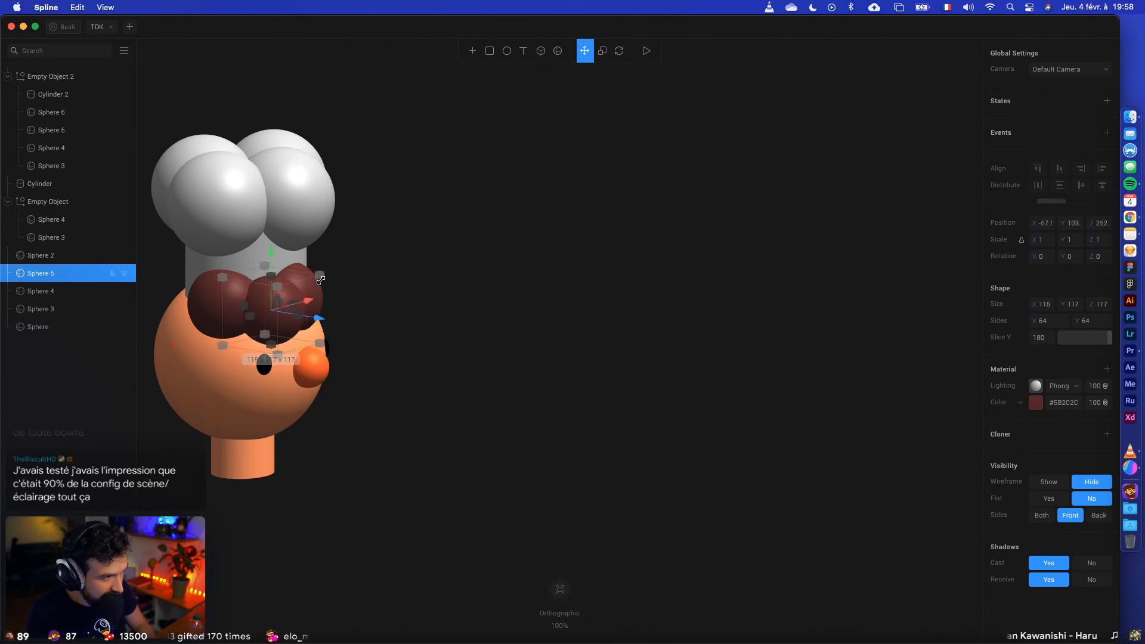
pyautogui.click(401, 310)
pyautogui.moveTo(401, 310); pyautogui.dragTo(367, 306)
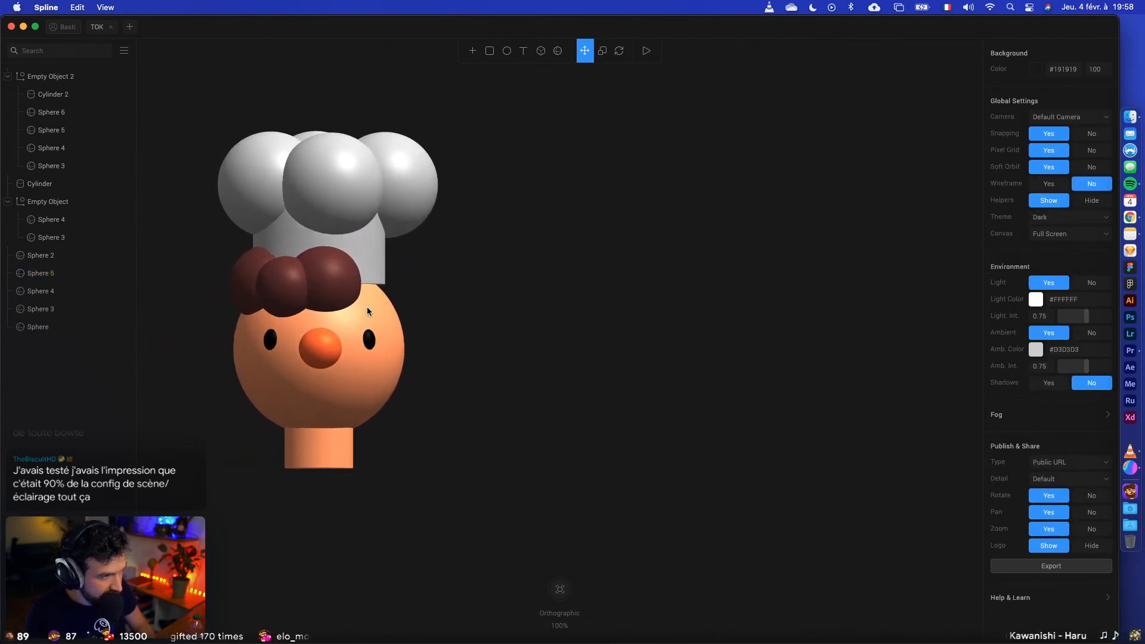
# Step: Duplicate the small fringe sphere and place the copy across the central one at about X 87, Y 103, Z 215
pyautogui.click(334, 264)
pyautogui.click(286, 265)
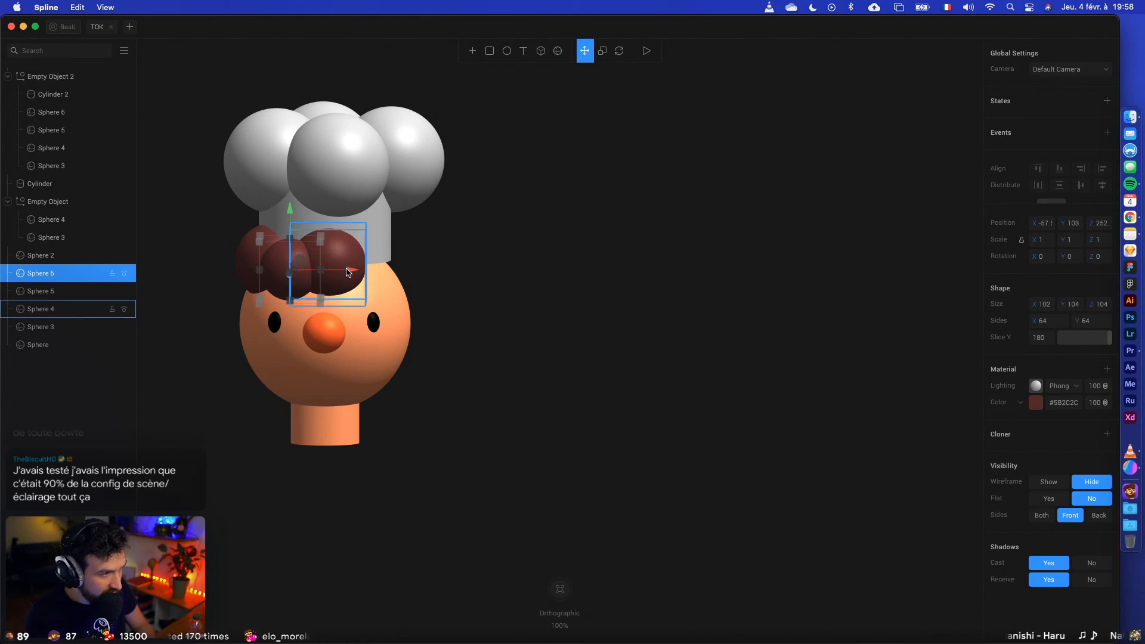
pyautogui.moveTo(362, 275); pyautogui.dragTo(439, 269)
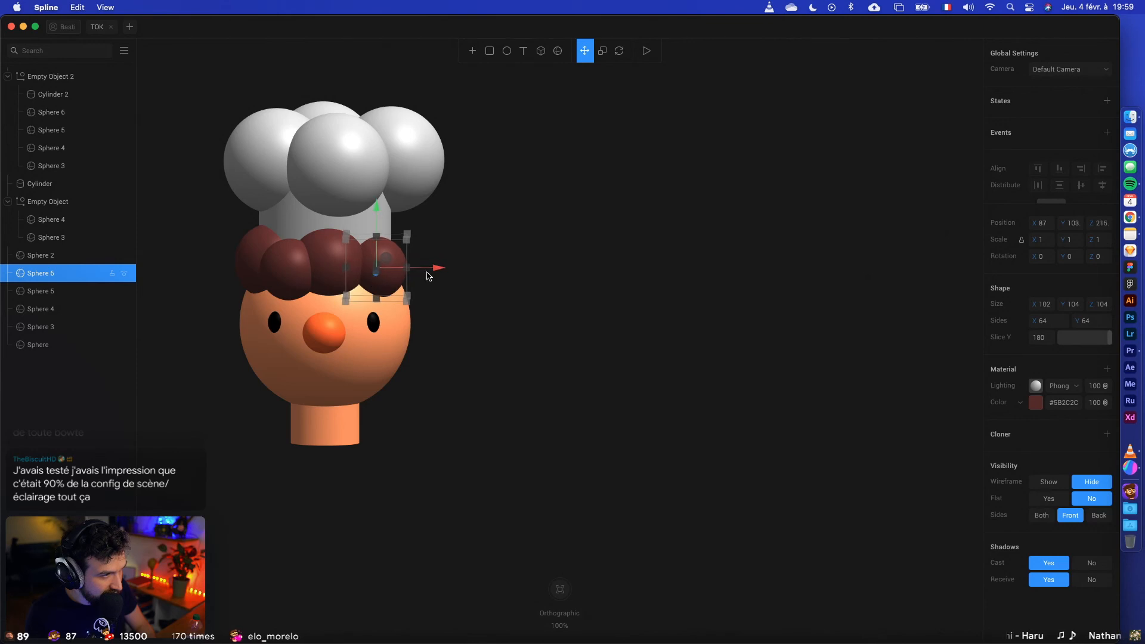
pyautogui.hscroll(-3, 464, 288)
pyautogui.click(486, 312)
# Step: Duplicate the outer fringe sphere, enlarge the copy to about 191 × 209 × 209 and place it beside the head at about X -113, Y 60, Z 96
pyautogui.click(320, 249)
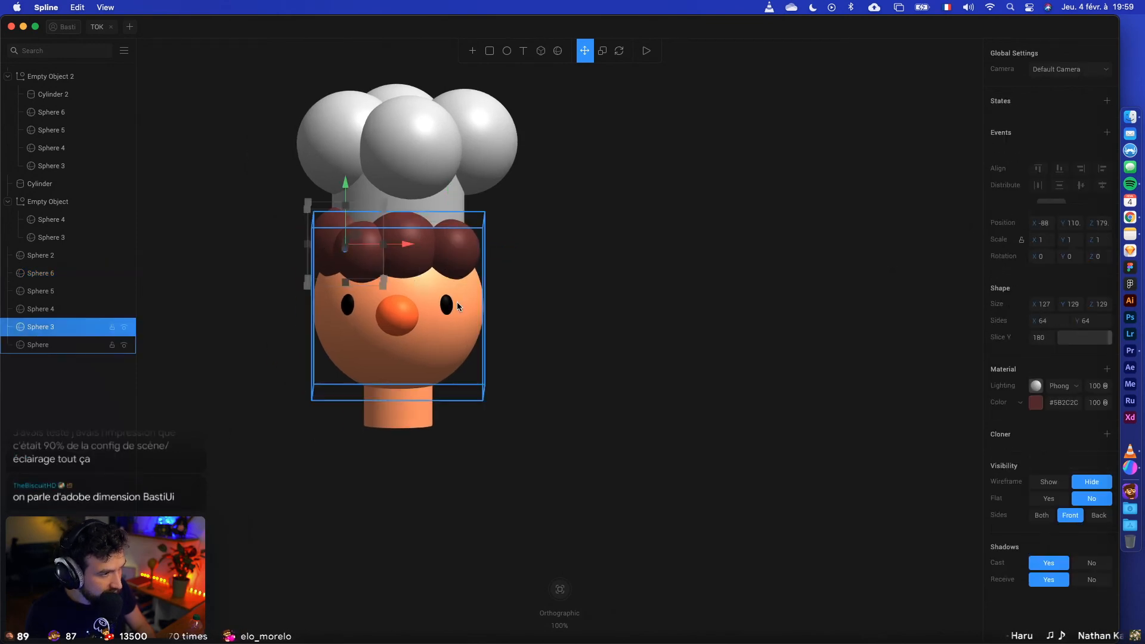
pyautogui.keyDown('alt'); pyautogui.moveTo(411, 299); pyautogui.dragTo(529, 308); pyautogui.keyUp('alt')
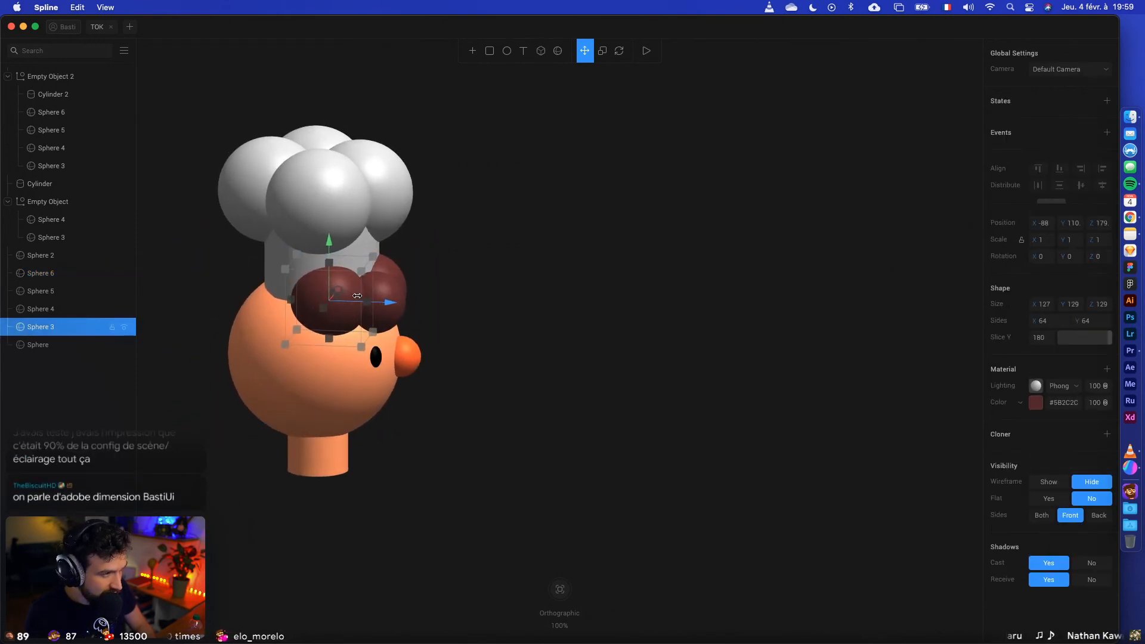
pyautogui.moveTo(369, 275); pyautogui.dragTo(283, 362)
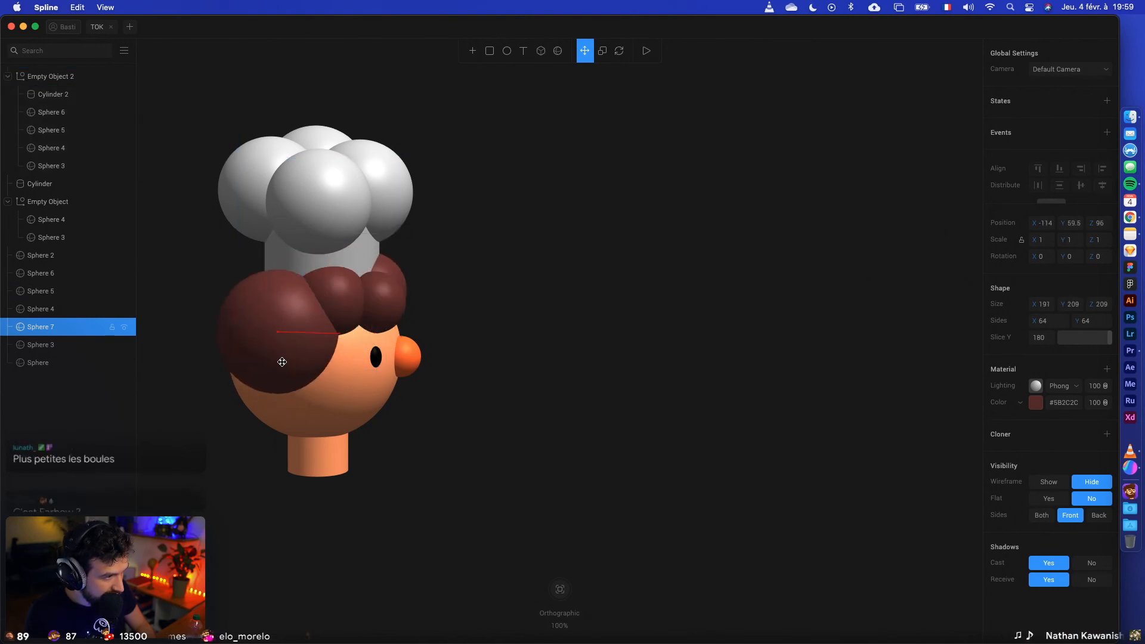
pyautogui.keyDown('alt'); pyautogui.moveTo(486, 359); pyautogui.dragTo(433, 345); pyautogui.keyUp('alt')
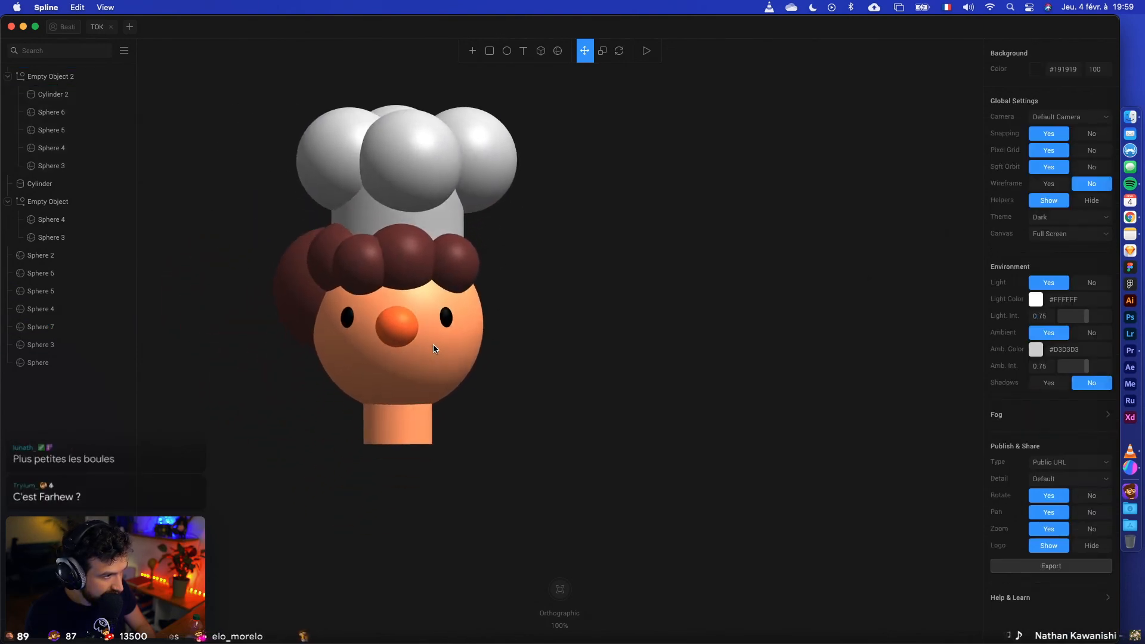
# Step: Duplicate the large side hair sphere and slide the copy along X to the opposite side of the head
pyautogui.click(299, 290)
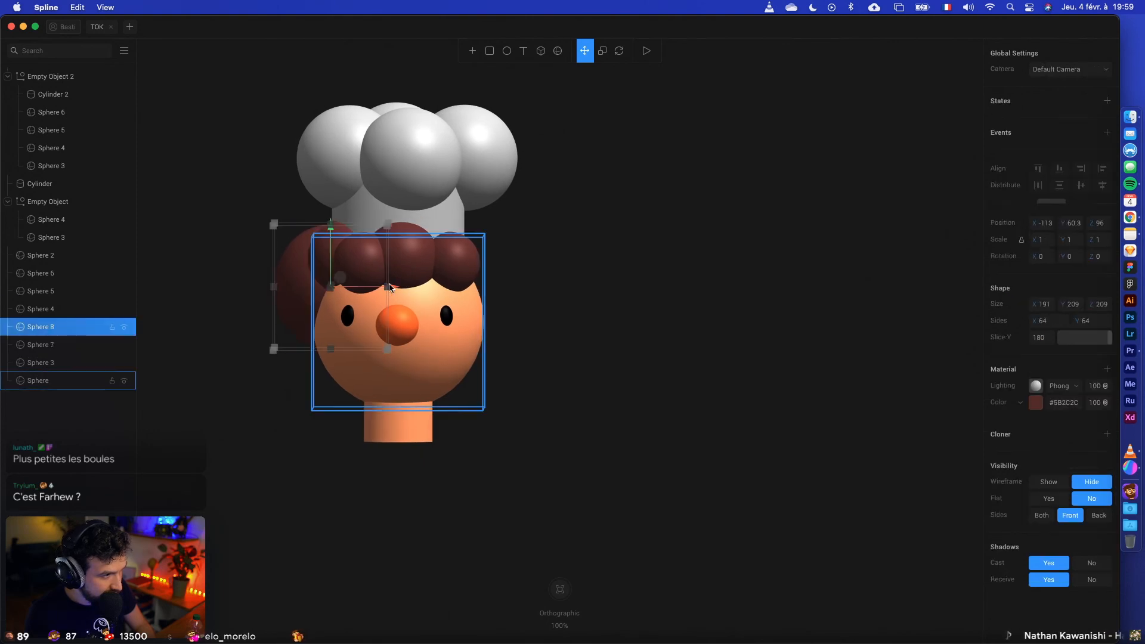
pyautogui.moveTo(399, 290); pyautogui.dragTo(554, 291)
pyautogui.click(624, 316)
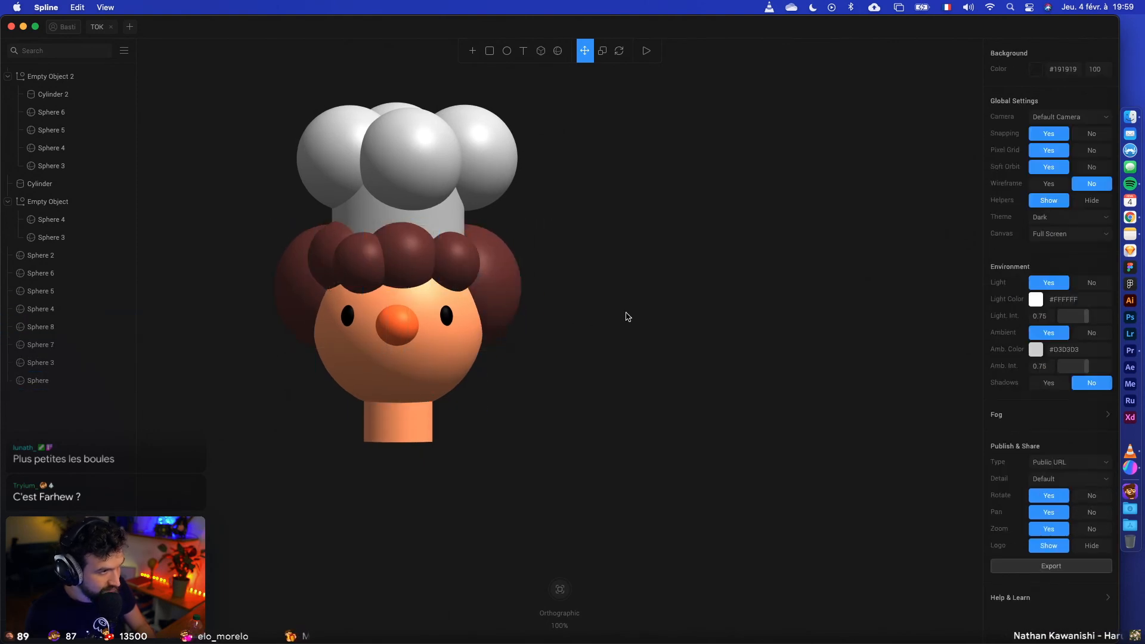
# Step: Lower the small fringe sphere above the chef's eye to about X -62, Y 95.5 and shrink it
pyautogui.scroll(3, 632, 310)
pyautogui.click(427, 269)
pyautogui.moveTo(382, 282); pyautogui.dragTo(379, 287)
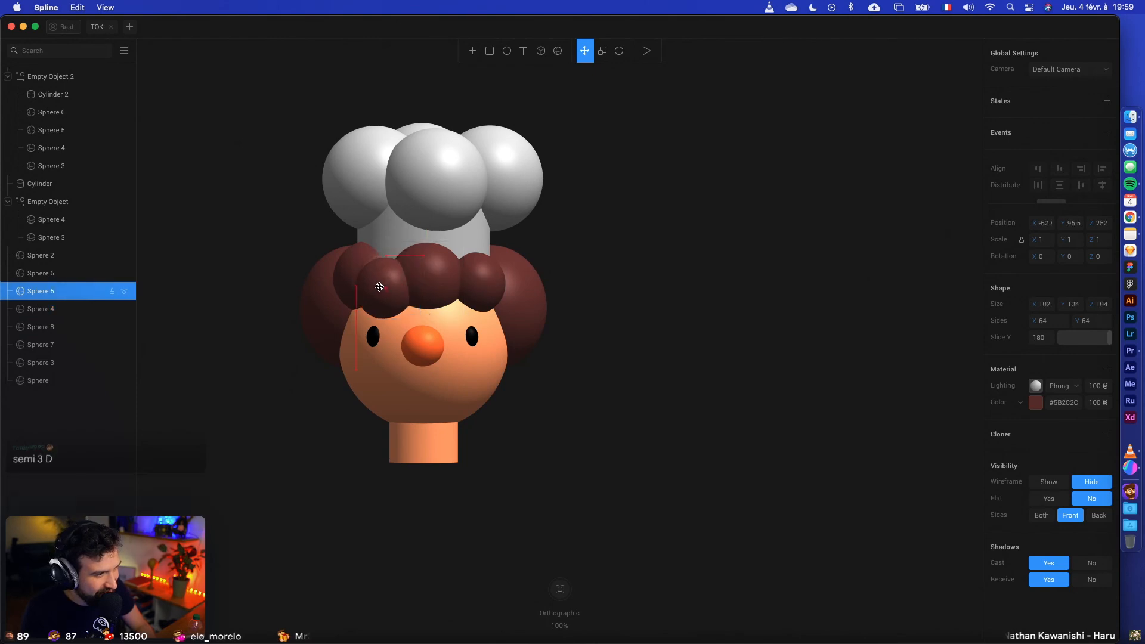
pyautogui.click(603, 337)
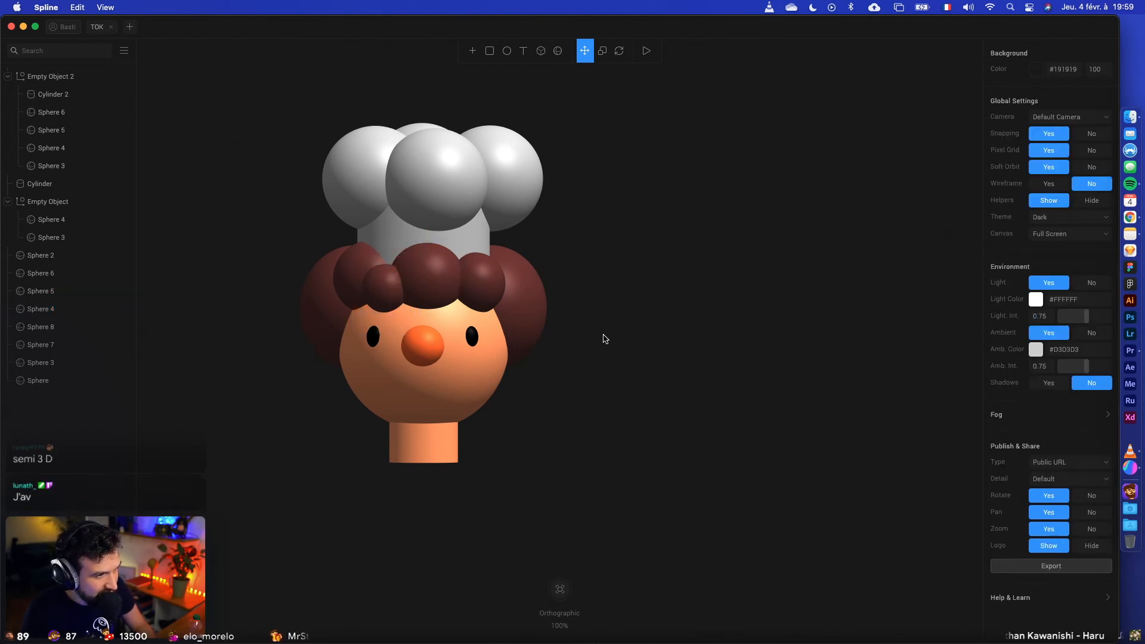
pyautogui.hscroll(-3, 603, 337)
pyautogui.click(518, 276)
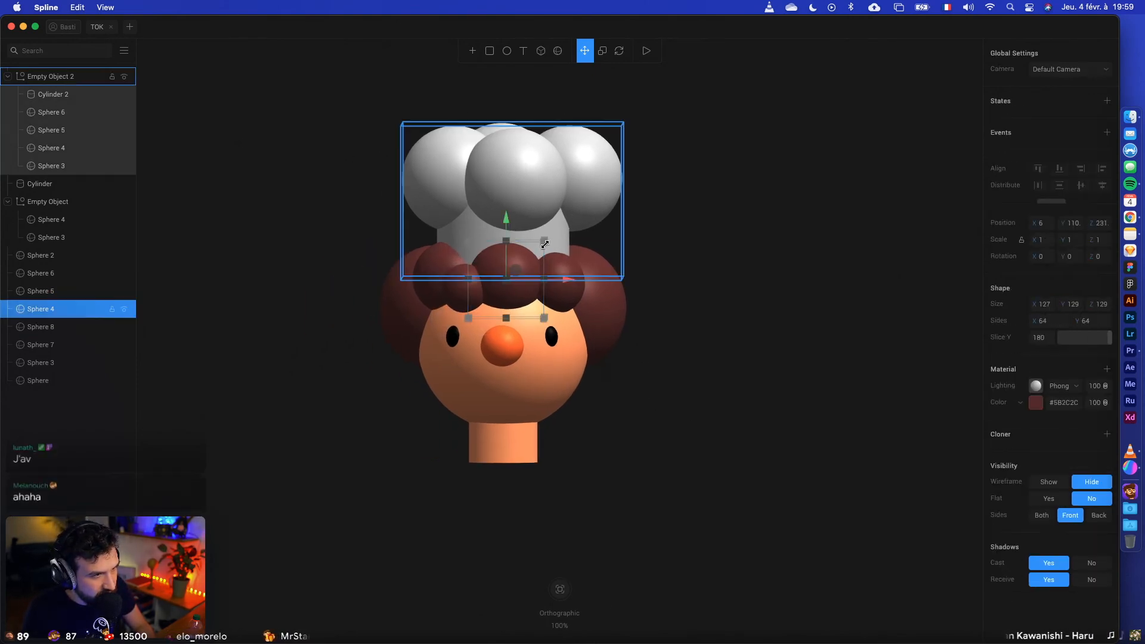
pyautogui.click(692, 240)
pyautogui.moveTo(673, 311); pyautogui.dragTo(710, 382)
# Step: Try to resize the second large side hair sphere to about 191 × 545 × 545, and undo it
pyautogui.click(657, 364)
pyautogui.keyDown('alt'); pyautogui.keyDown('shift'); pyautogui.moveTo(729, 422); pyautogui.dragTo(572, 416); pyautogui.keyUp('shift'); pyautogui.keyUp('alt')
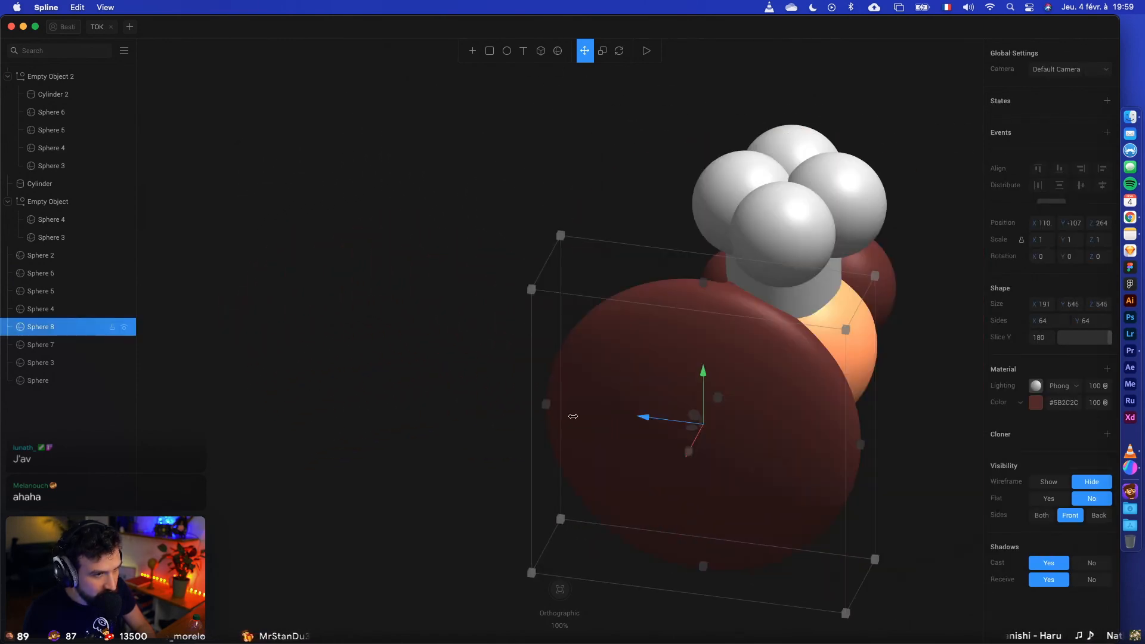
pyautogui.press('super+z')
# Step: Duplicate a large side hair sphere and place the copy at the back of the head, about X 16, Y 70, Z -55
pyautogui.click(438, 366)
pyautogui.keyDown('alt'); pyautogui.moveTo(486, 412); pyautogui.dragTo(439, 378); pyautogui.keyUp('alt')
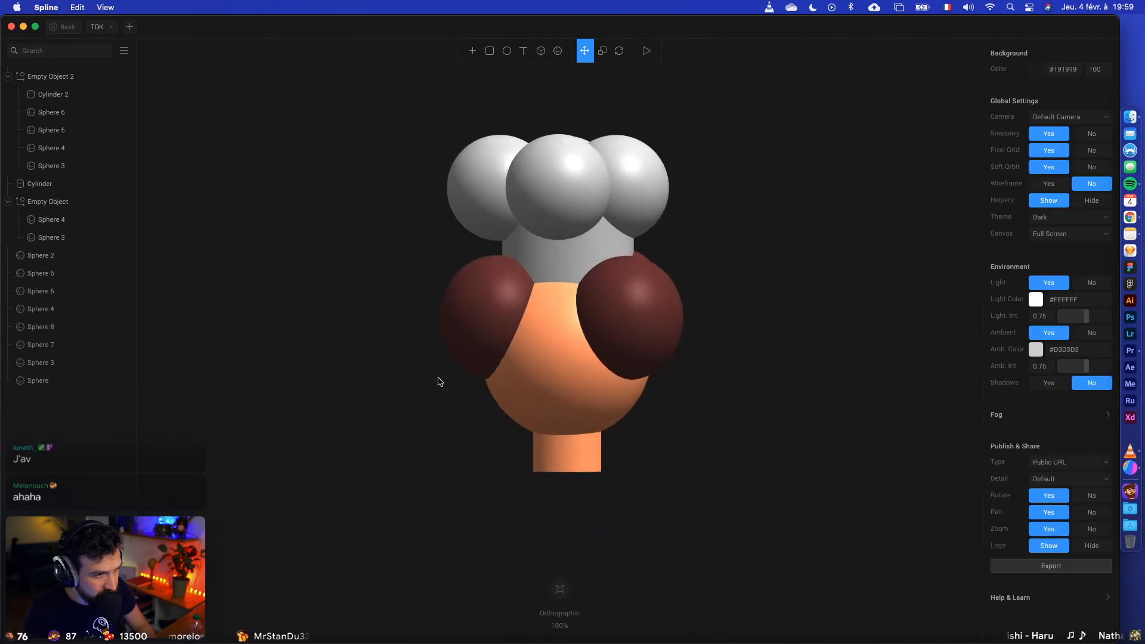
pyautogui.click(493, 302)
pyautogui.moveTo(490, 313); pyautogui.dragTo(559, 296)
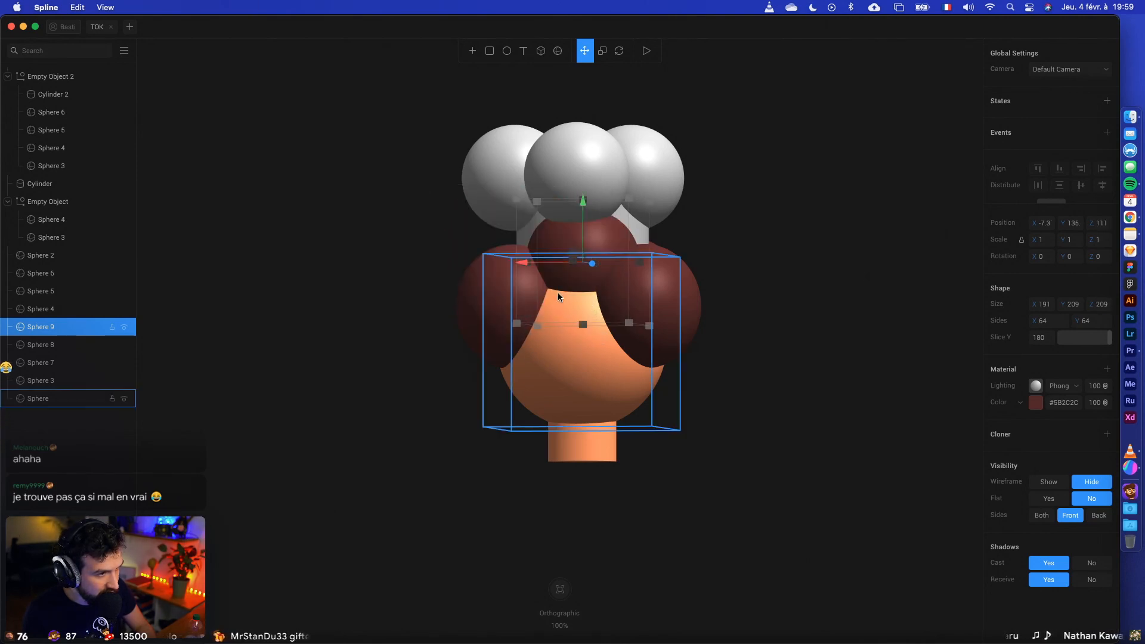
pyautogui.keyDown('alt'); pyautogui.moveTo(683, 312); pyautogui.dragTo(382, 331); pyautogui.keyUp('alt')
pyautogui.moveTo(767, 239); pyautogui.dragTo(744, 273)
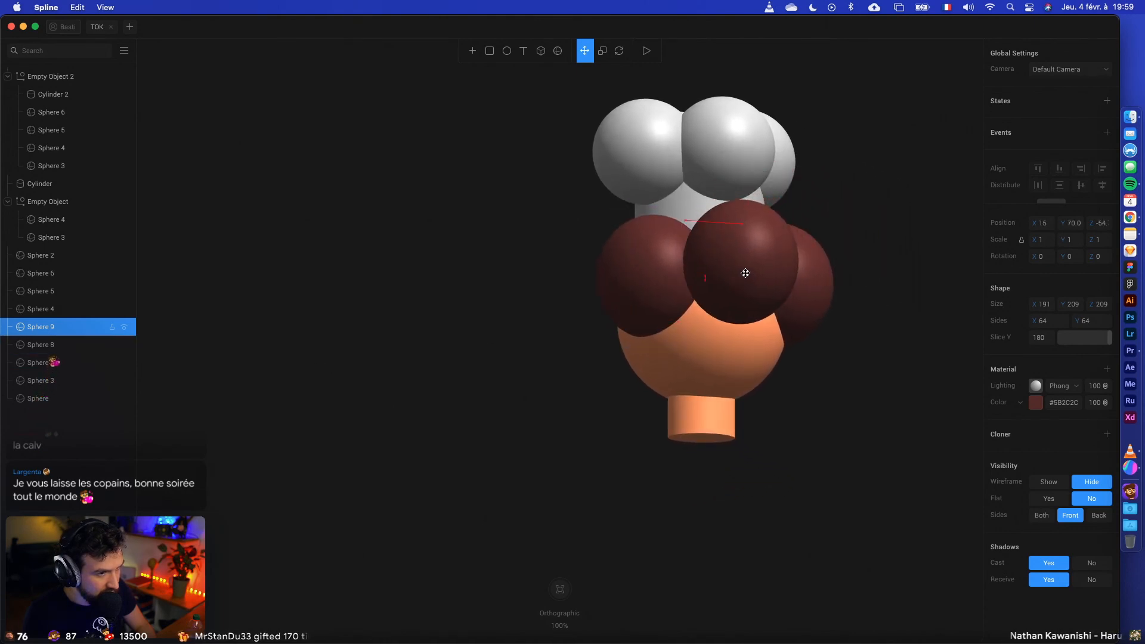
pyautogui.keyDown('alt'); pyautogui.moveTo(883, 320); pyautogui.dragTo(840, 363); pyautogui.keyUp('alt')
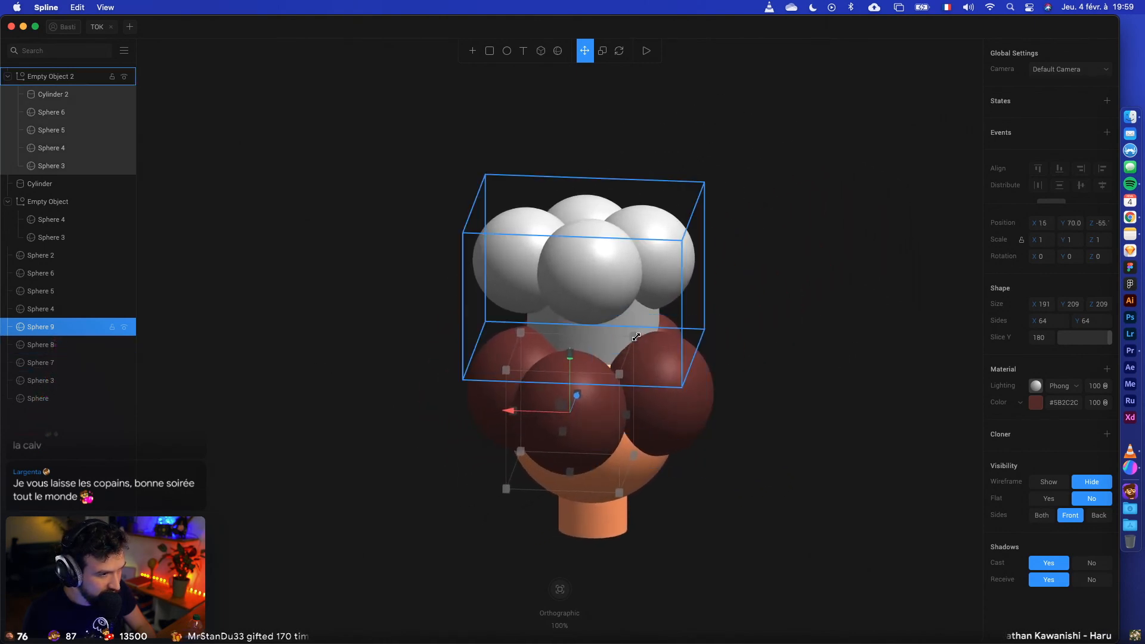
# Step: Enlarge the back hair sphere to about 262 × 239 × 307 and move it into the head at about X 6, Y 0, Z 84
pyautogui.keyDown('alt'); pyautogui.moveTo(632, 338); pyautogui.dragTo(658, 320); pyautogui.keyUp('alt')
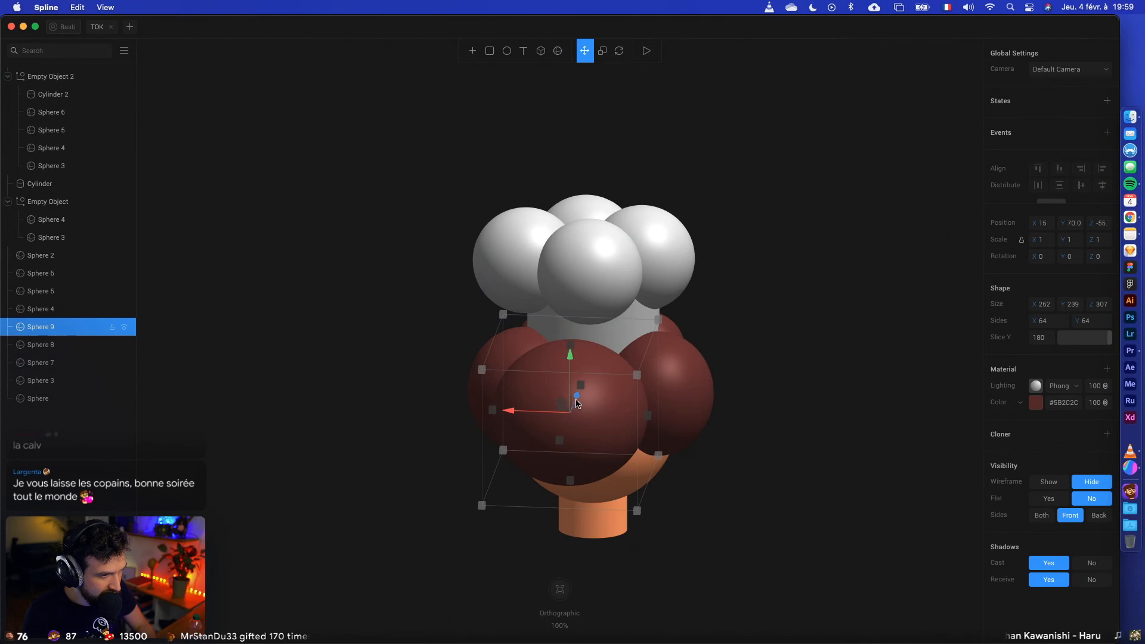
pyautogui.moveTo(576, 403); pyautogui.dragTo(602, 424)
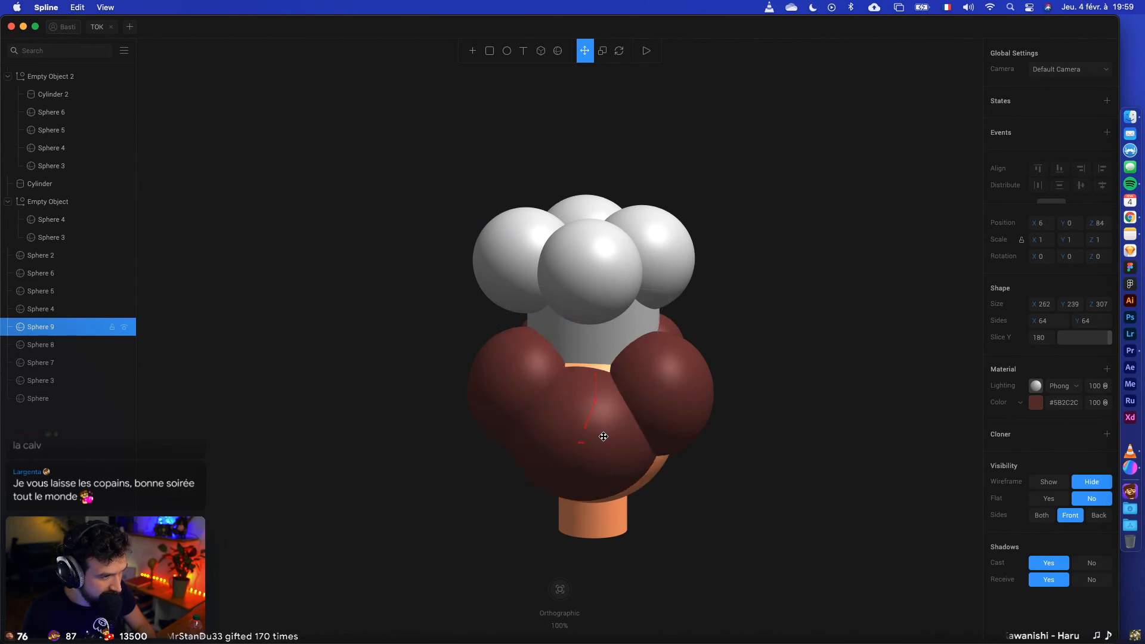
pyautogui.moveTo(785, 434); pyautogui.dragTo(618, 446)
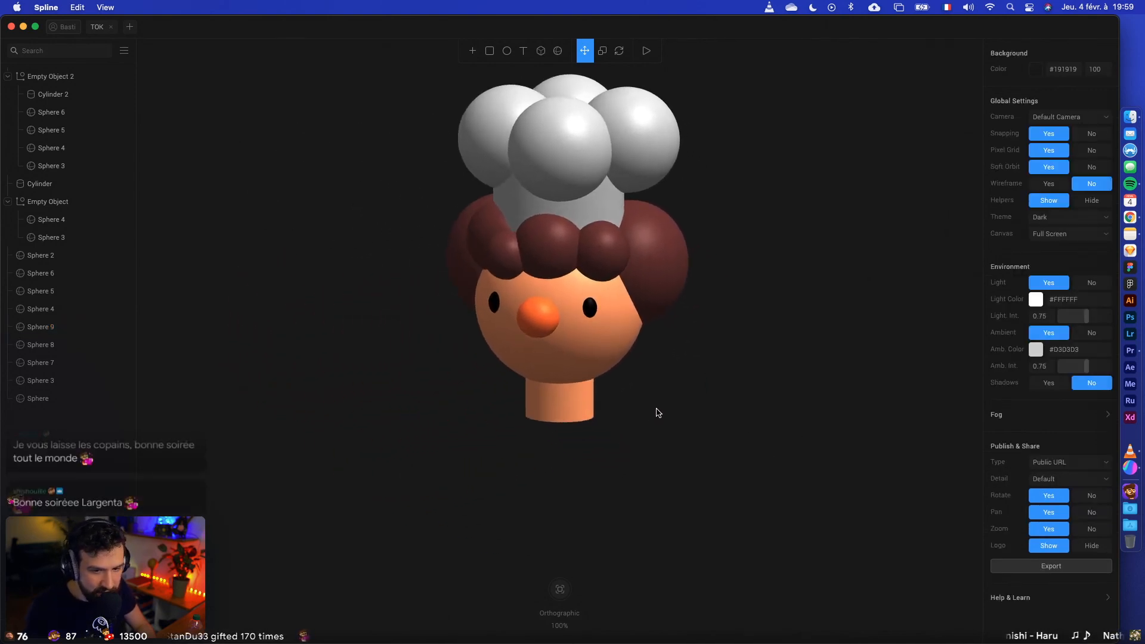
pyautogui.moveTo(655, 412)
pyautogui.mouseDown()
pyautogui.moveTo(674, 442)
pyautogui.moveTo(653, 391)
pyautogui.moveTo(669, 407)
pyautogui.mouseUp()
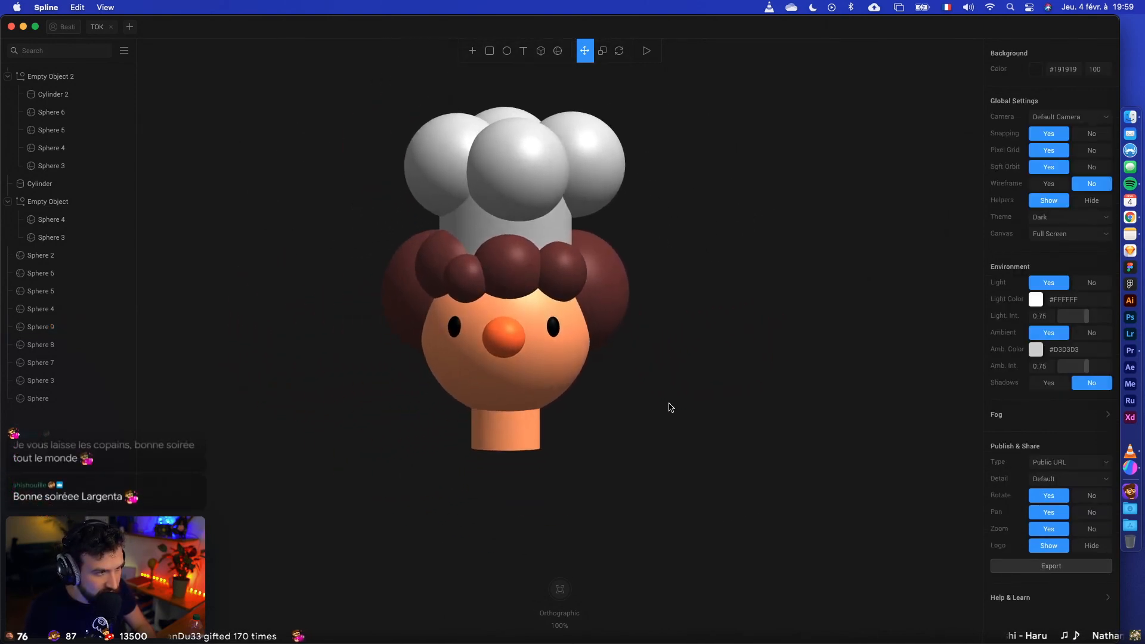
# Step: Enlarge the back hair sphere to about 355 × 348 × 307 and lower it to about X 7.5, Y -44, Z 90.5
pyautogui.click(411, 301)
pyautogui.moveTo(413, 305); pyautogui.dragTo(742, 380)
pyautogui.click(533, 385)
pyautogui.moveTo(578, 423); pyautogui.dragTo(598, 486)
pyautogui.moveTo(663, 388); pyautogui.dragTo(691, 389)
pyautogui.click(773, 433)
pyautogui.keyDown('alt'); pyautogui.moveTo(773, 433); pyautogui.dragTo(555, 418); pyautogui.keyUp('alt')
pyautogui.click(555, 418)
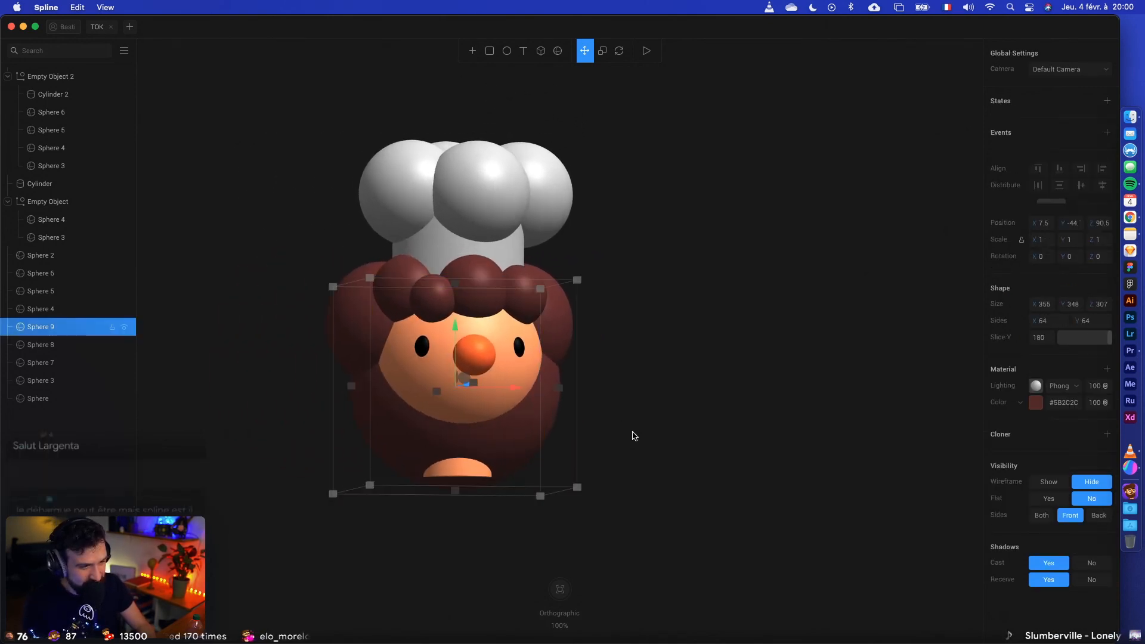
# Step: Reduce the back hair sphere's depth to about 263, clearing the face and neck, with its centre at about Z 68.5
pyautogui.click(635, 436)
pyautogui.keyDown('alt'); pyautogui.moveTo(636, 435); pyautogui.dragTo(690, 439); pyautogui.keyUp('alt')
pyautogui.click(339, 437)
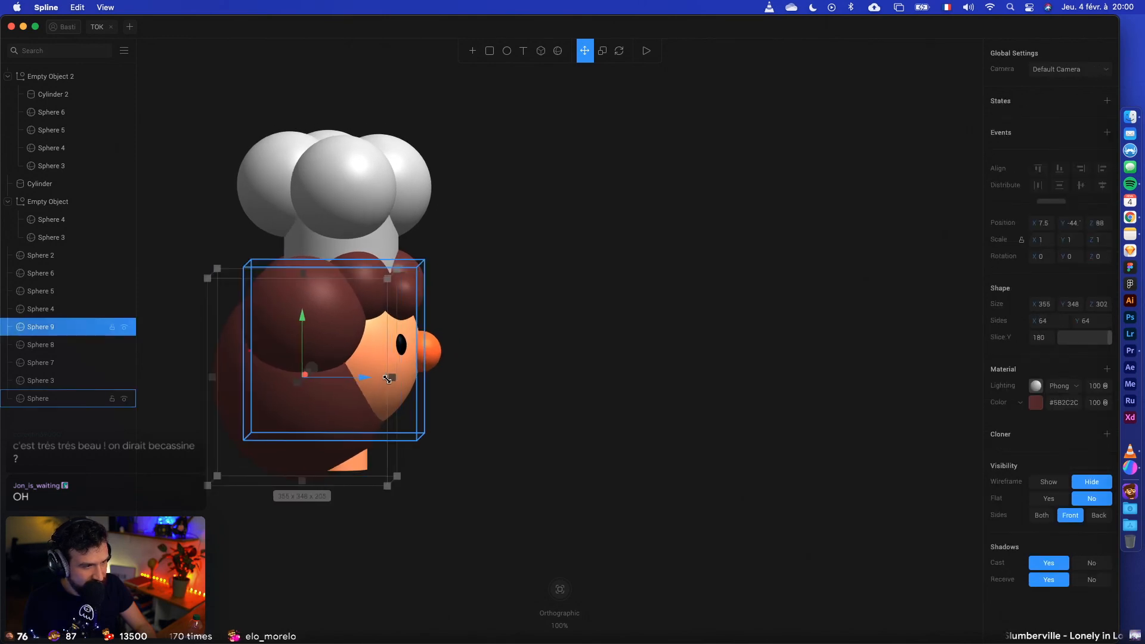
pyautogui.moveTo(363, 381); pyautogui.dragTo(369, 383)
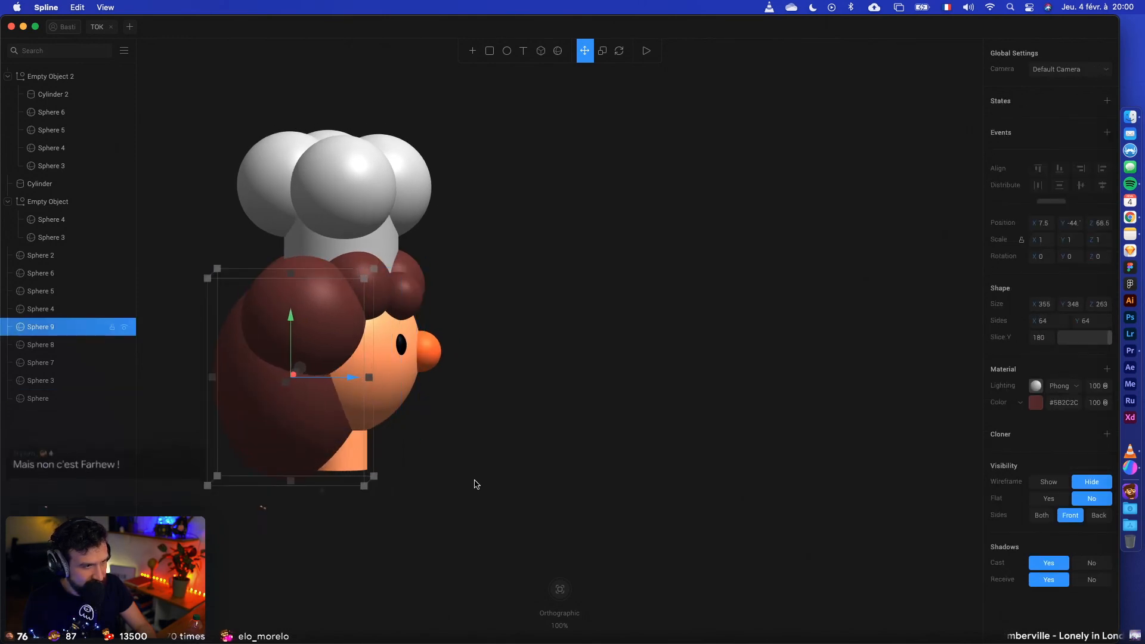
pyautogui.click(475, 482)
pyautogui.keyDown('alt'); pyautogui.moveTo(497, 461); pyautogui.dragTo(476, 494); pyautogui.keyUp('alt')
# Step: Stretch the back hair sphere's height to about 358 and set its X rotation to 2
pyautogui.click(457, 451)
pyautogui.keyDown('alt'); pyautogui.moveTo(481, 552); pyautogui.dragTo(578, 569); pyautogui.keyUp('alt')
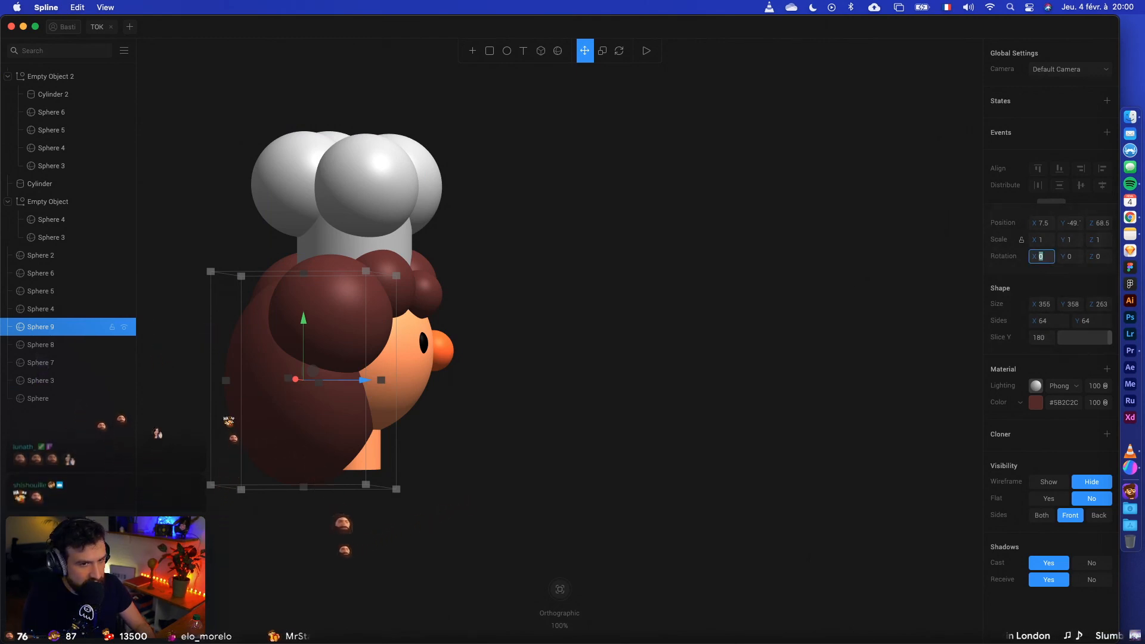
pyautogui.write('2')
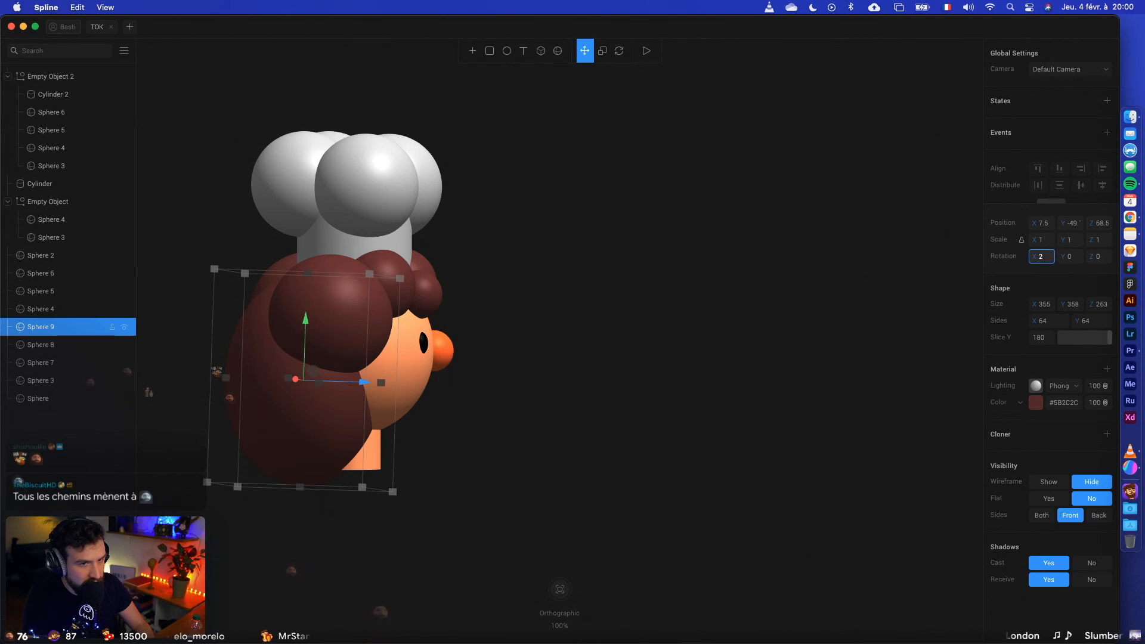
pyautogui.click(543, 470)
pyautogui.moveTo(604, 456); pyautogui.dragTo(515, 459)
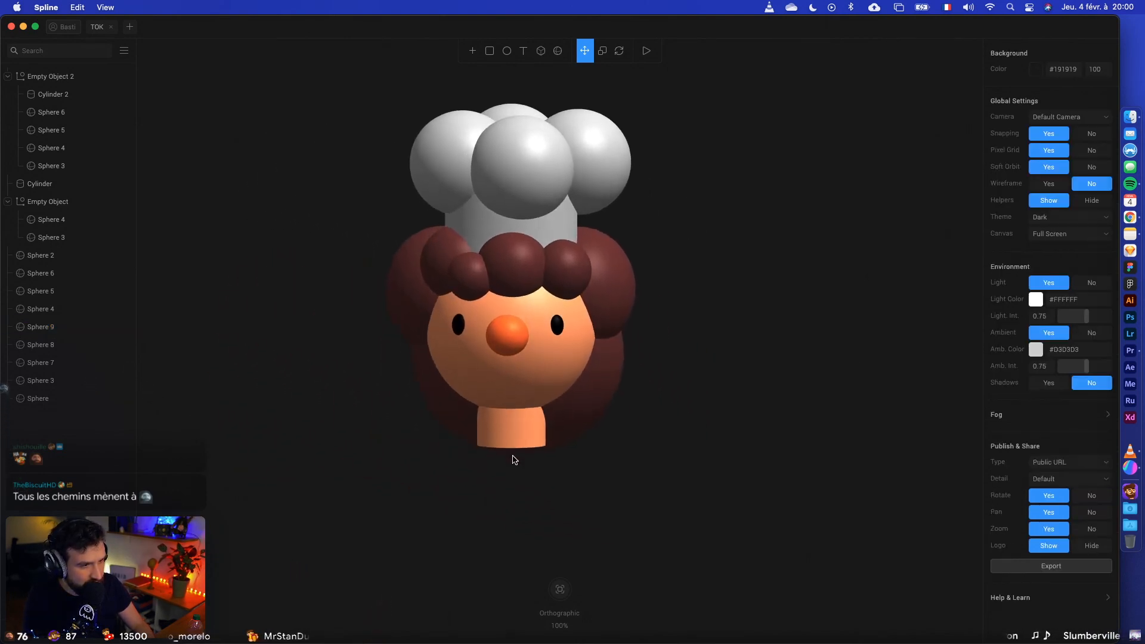
pyautogui.click(508, 421)
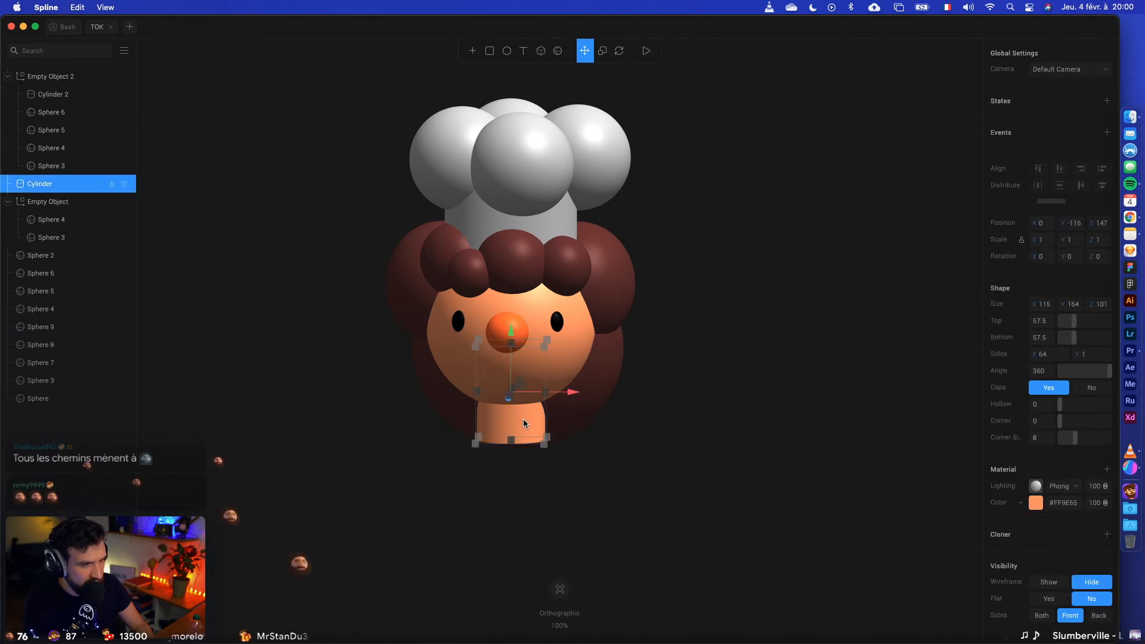
pyautogui.moveTo(553, 346); pyautogui.dragTo(610, 525)
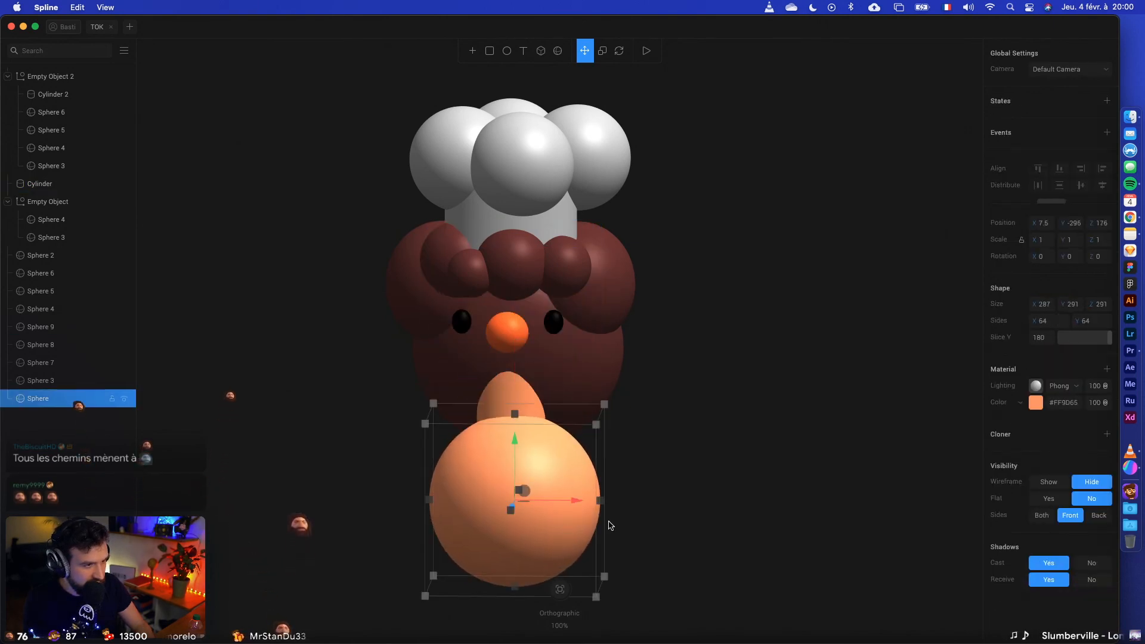
pyautogui.press('super+z')
# Step: Duplicate the head sphere and place the copy below the neck as the body, at about X 0, Y -305, Z 129
pyautogui.moveTo(549, 366); pyautogui.dragTo(550, 541, button='right')
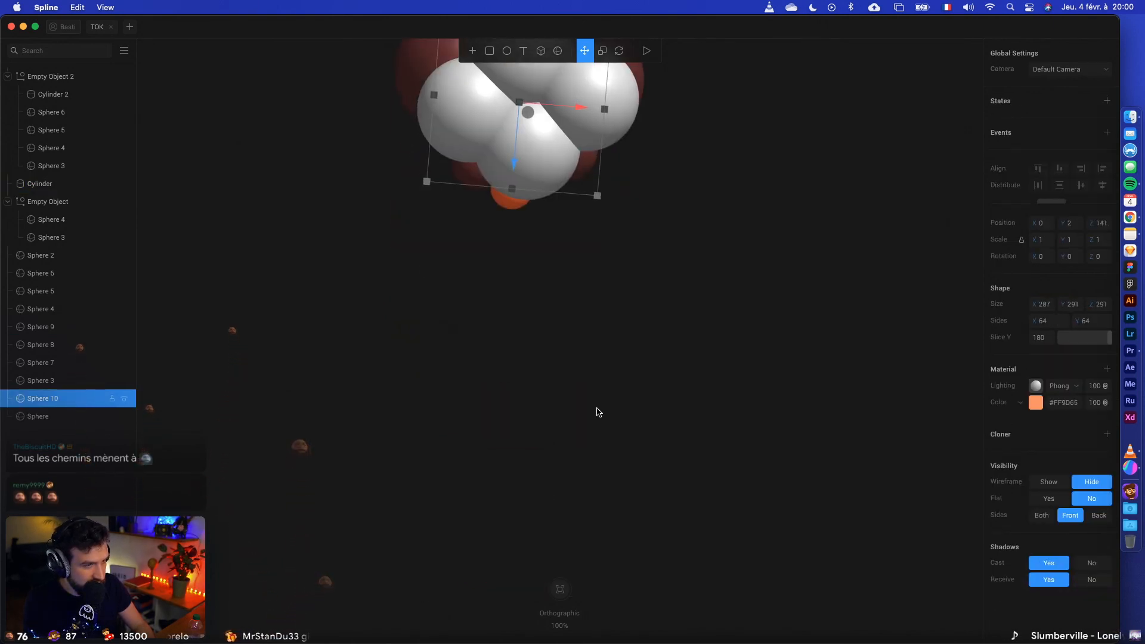
pyautogui.moveTo(599, 412); pyautogui.dragTo(591, 340, button='right')
pyautogui.moveTo(522, 397); pyautogui.dragTo(522, 583)
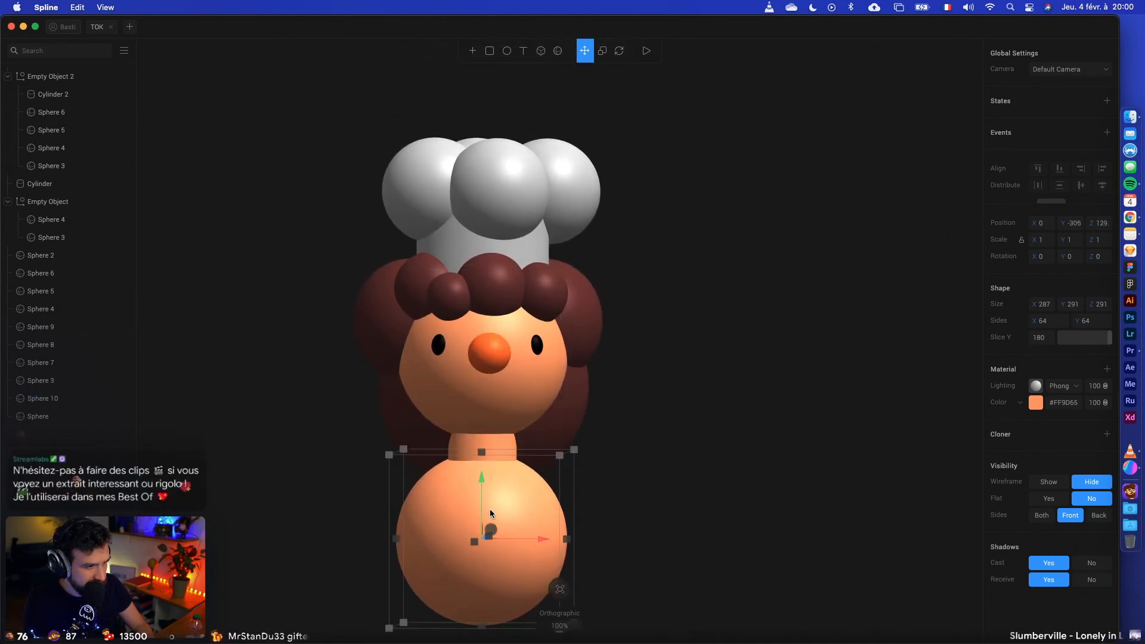
# Step: Enlarge the body sphere to about 343 × 348 × 348, centre it at about Y -346, and colour it light green
pyautogui.moveTo(561, 457); pyautogui.dragTo(538, 518)
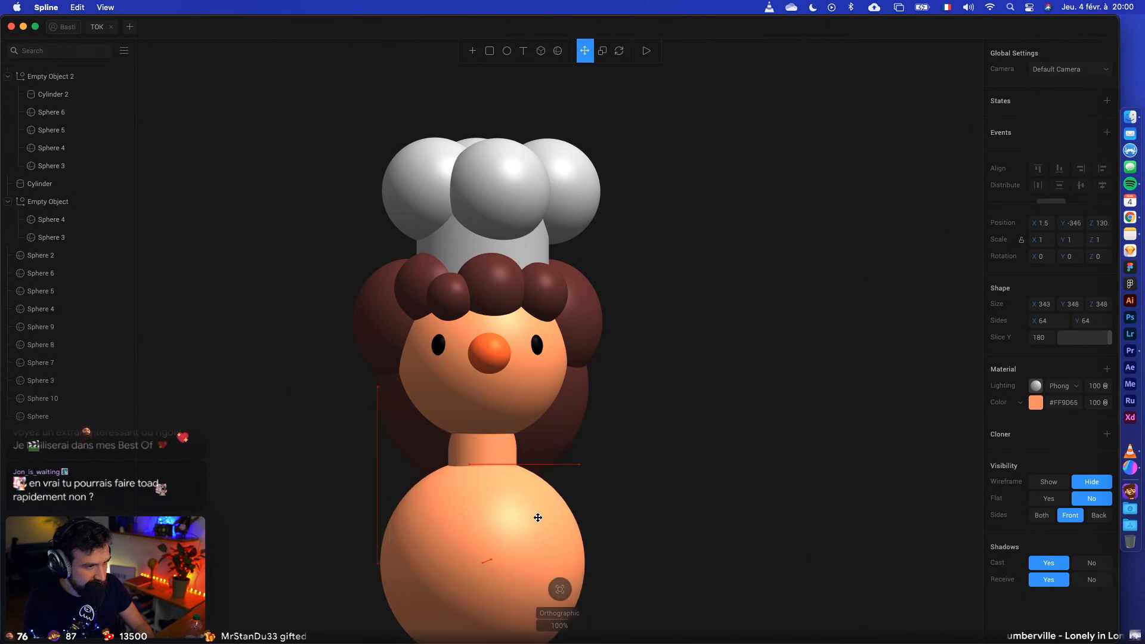
pyautogui.click(1035, 404)
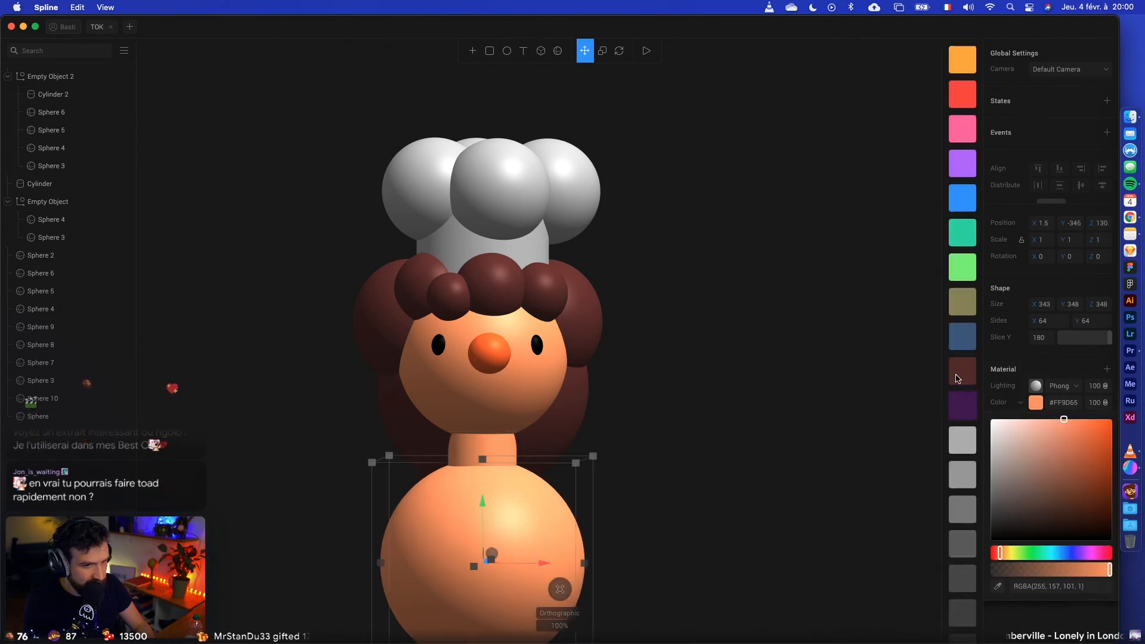
pyautogui.click(963, 268)
pyautogui.click(714, 424)
# Step: Raise the whole chef's hat slightly above the hair
pyautogui.moveTo(633, 373); pyautogui.dragTo(737, 463)
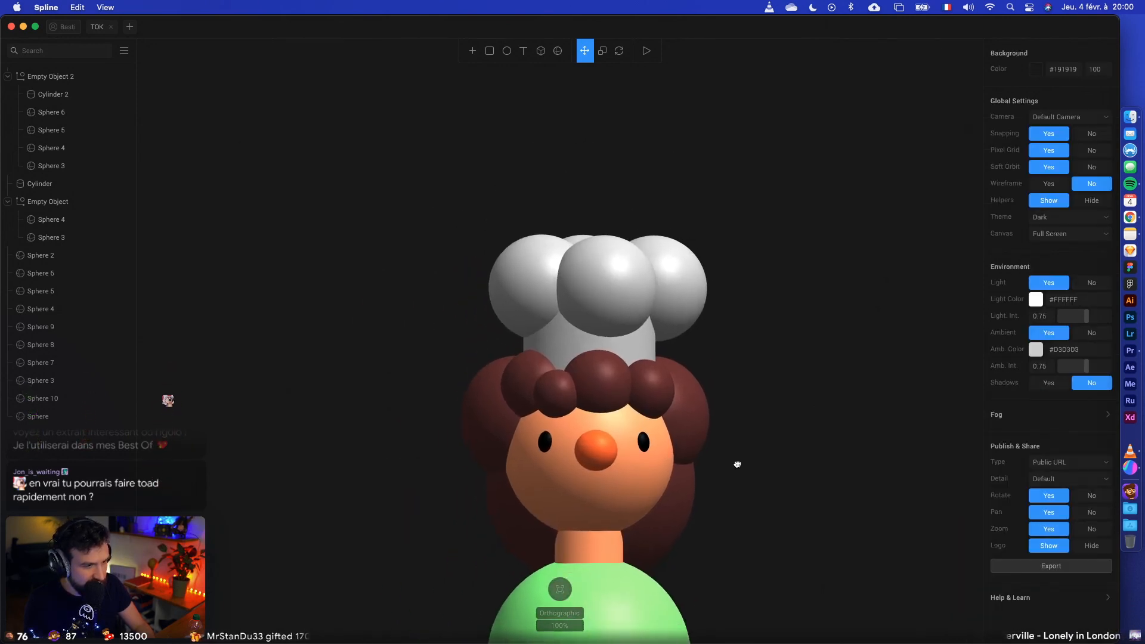
pyautogui.moveTo(802, 514); pyautogui.dragTo(812, 510)
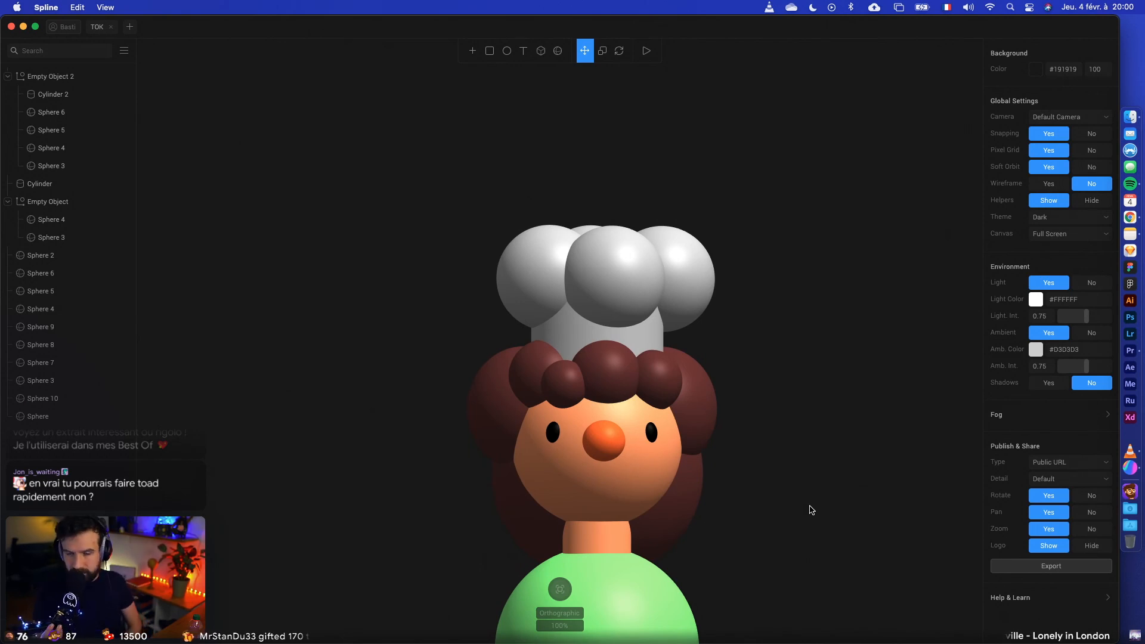
pyautogui.moveTo(575, 323)
pyautogui.mouseDown()
pyautogui.moveTo(570, 301)
pyautogui.moveTo(574, 309)
pyautogui.mouseUp()
pyautogui.click(833, 352)
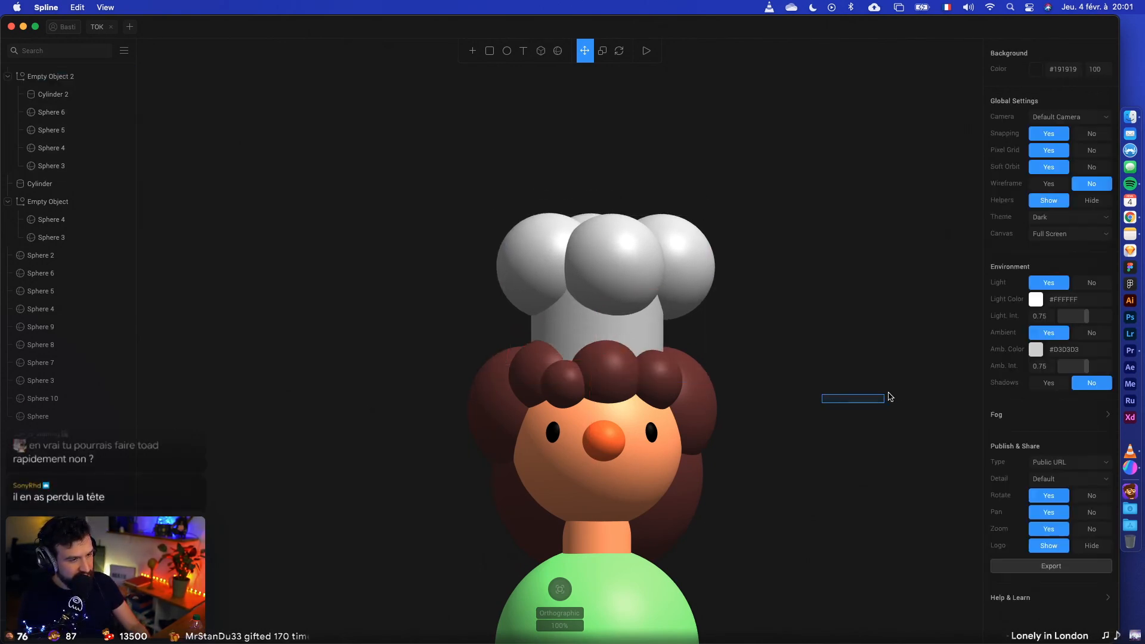
# Step: Raise the large back hair sphere to about X 7.5, Y -34.5, Z 67.4
pyautogui.moveTo(714, 515); pyautogui.dragTo(869, 511)
pyautogui.click(593, 449)
pyautogui.moveTo(560, 428); pyautogui.dragTo(558, 409)
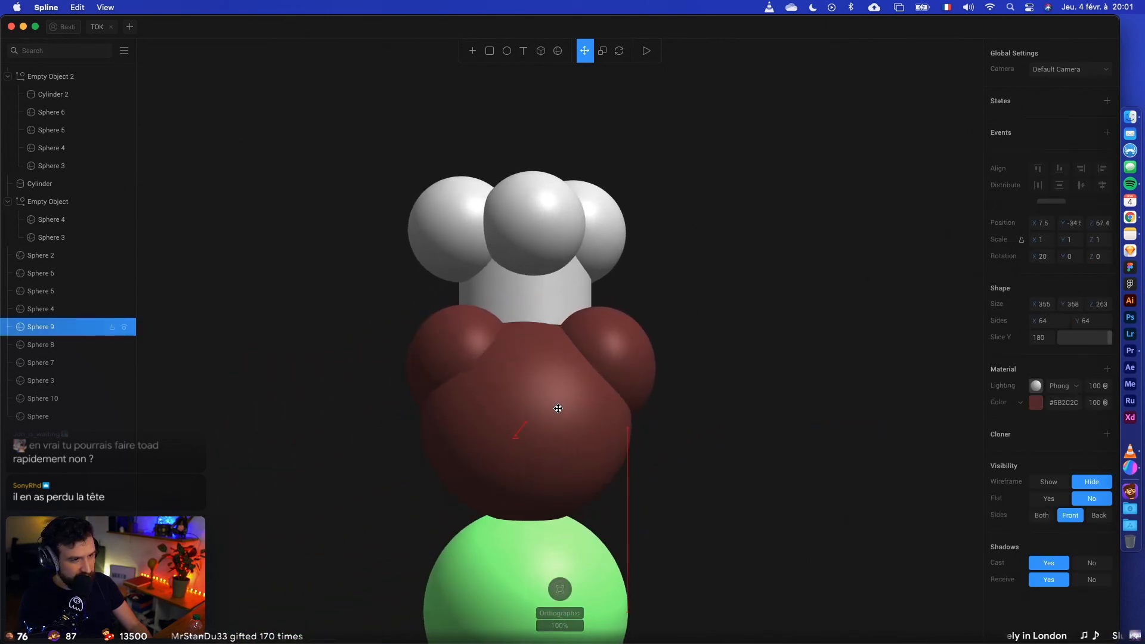
pyautogui.click(758, 440)
# Step: Move the side hair sphere on the negative X side inward to about X -111, Y 73.1, Z 97.5
pyautogui.keyDown('alt'); pyautogui.moveTo(662, 486); pyautogui.dragTo(507, 421); pyautogui.keyUp('alt')
pyautogui.click(477, 368)
pyautogui.moveTo(498, 361); pyautogui.dragTo(482, 373)
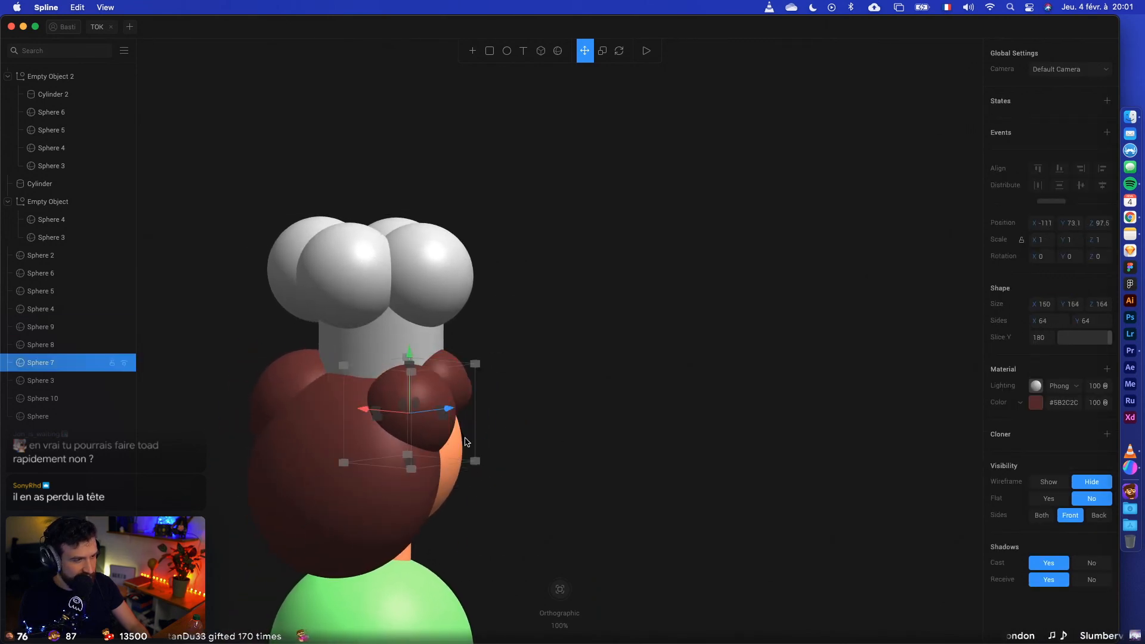
# Step: Move the side hair sphere on the positive X side inward to about X 110, Y 60.5, Z 96
pyautogui.keyDown('alt'); pyautogui.moveTo(542, 476); pyautogui.dragTo(680, 482); pyautogui.keyUp('alt')
pyautogui.keyDown('alt'); pyautogui.moveTo(471, 498); pyautogui.dragTo(586, 487); pyautogui.keyUp('alt')
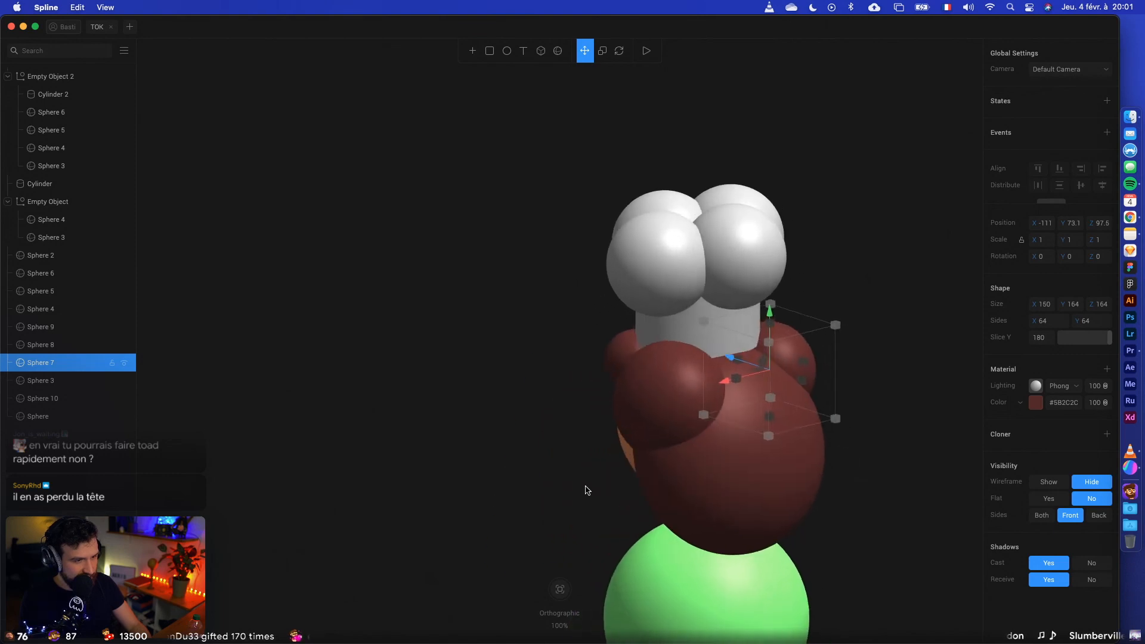
pyautogui.click(663, 412)
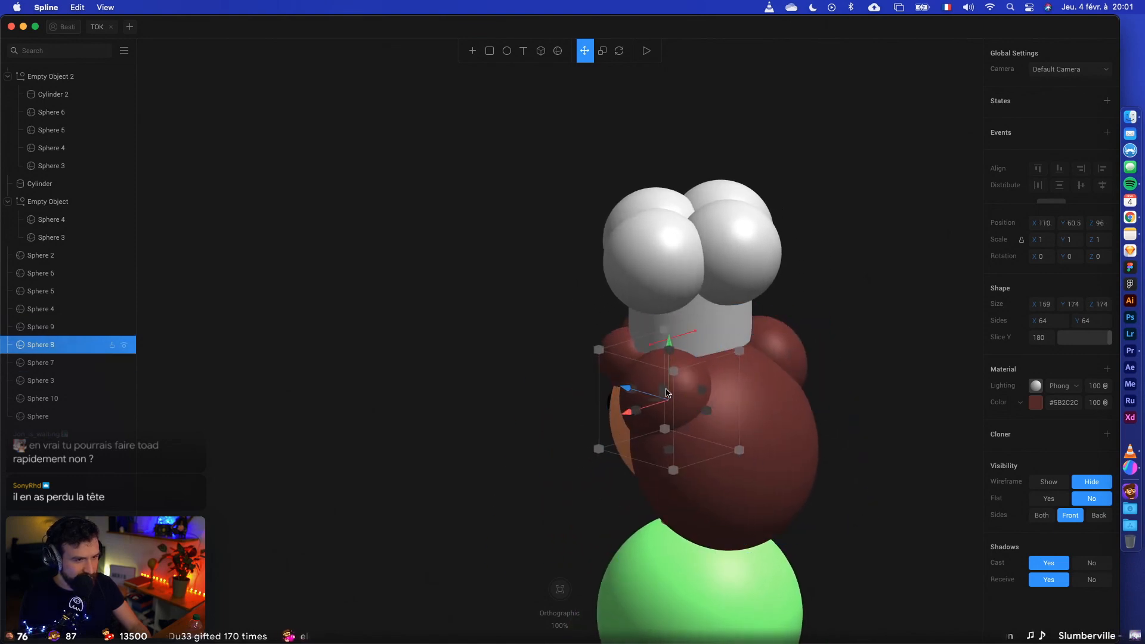
pyautogui.click(527, 445)
pyautogui.keyDown('alt'); pyautogui.moveTo(526, 445); pyautogui.dragTo(654, 427); pyautogui.keyUp('alt')
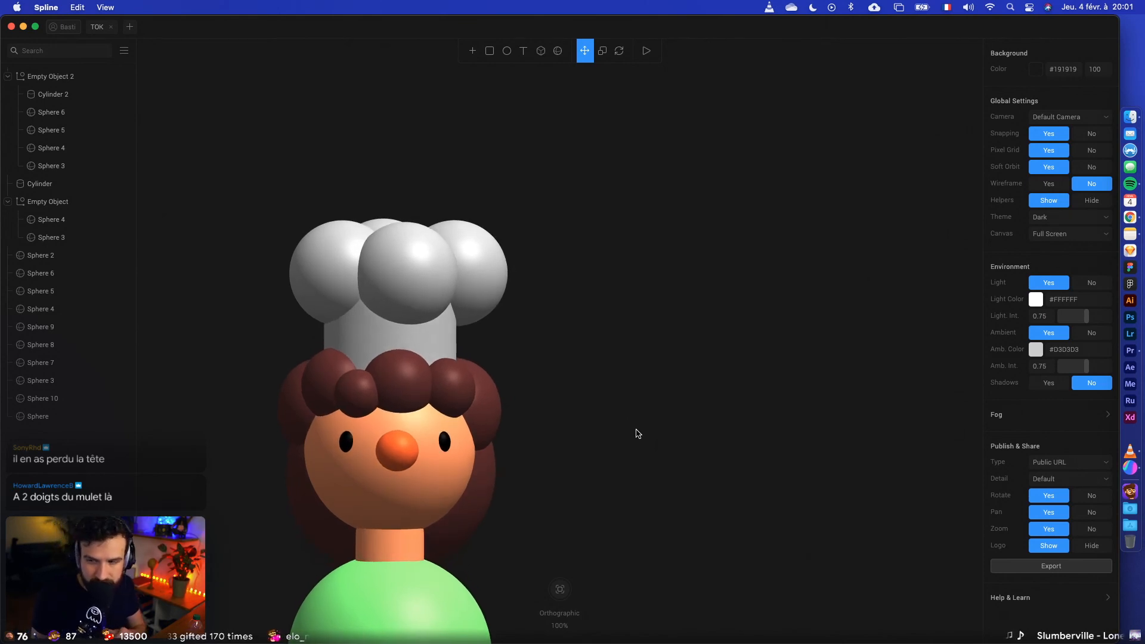
# Step: Examine the chef's hat, hair, face, neck and green body from the front at several zoom levels
pyautogui.moveTo(638, 434); pyautogui.dragTo(715, 431)
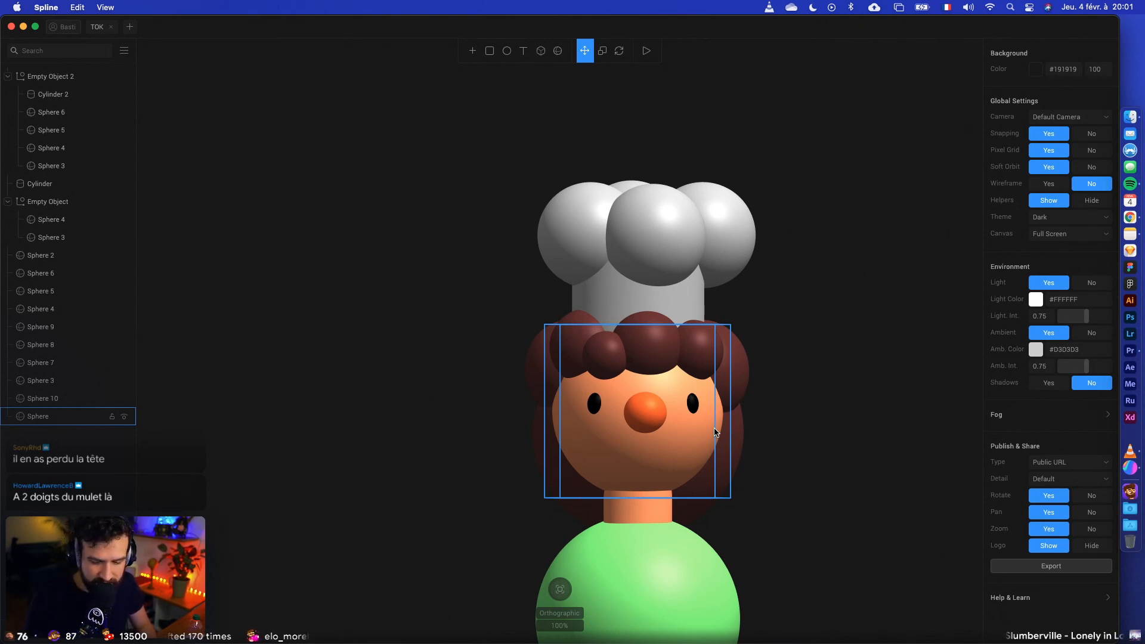
pyautogui.scroll(2, 753, 466)
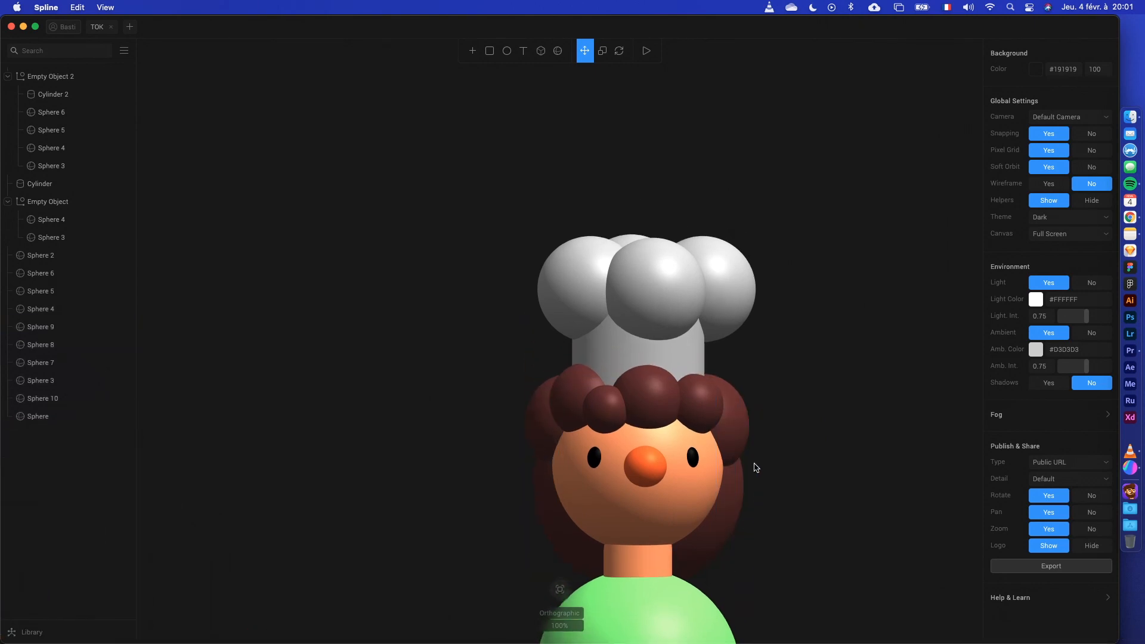
pyautogui.moveTo(780, 535); pyautogui.dragTo(772, 471)
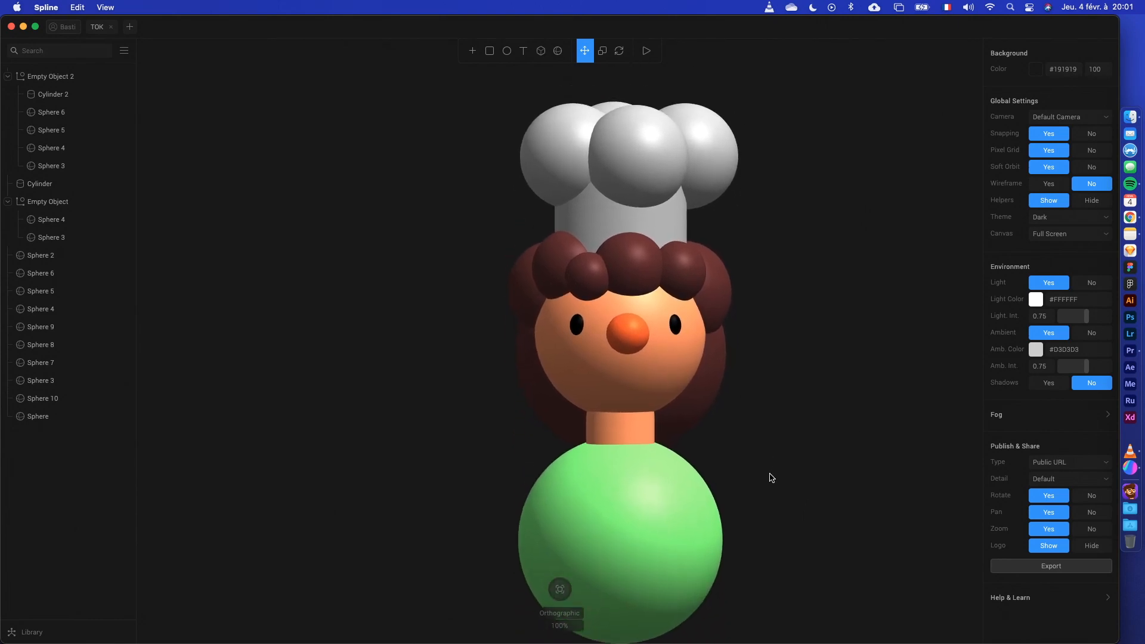
pyautogui.scroll(-2, 770, 476)
pyautogui.keyDown('super'); pyautogui.scroll(10, 769, 470); pyautogui.keyUp('super')
pyautogui.keyDown('super'); pyautogui.scroll(-7, 769, 468); pyautogui.keyUp('super')
pyautogui.moveTo(886, 417); pyautogui.dragTo(879, 503)
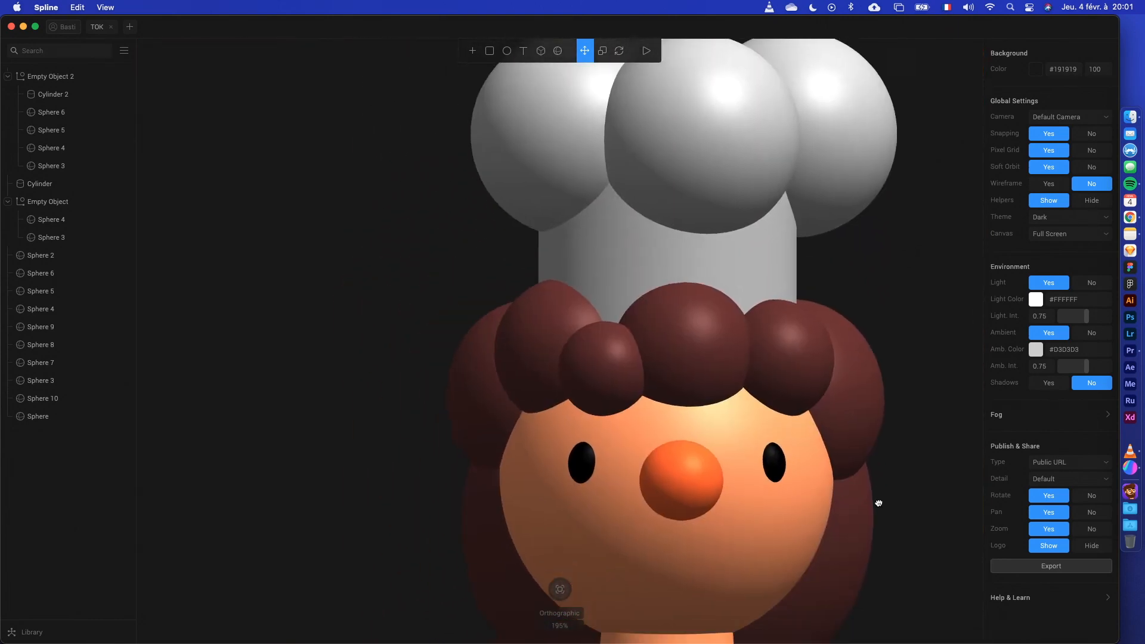
pyautogui.scroll(-1, 877, 503)
pyautogui.keyDown('super'); pyautogui.scroll(10, 874, 507); pyautogui.keyUp('super')
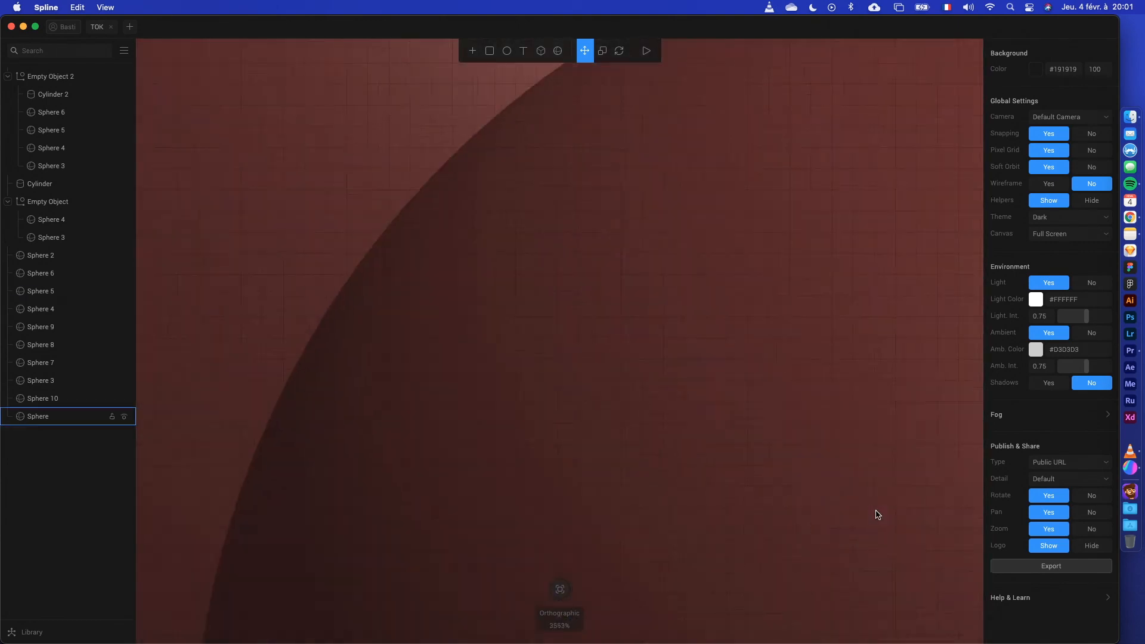
pyautogui.keyDown('super'); pyautogui.scroll(-10, 875, 514); pyautogui.keyUp('super')
pyautogui.keyDown('super'); pyautogui.scroll(3, 825, 503); pyautogui.keyUp('super')
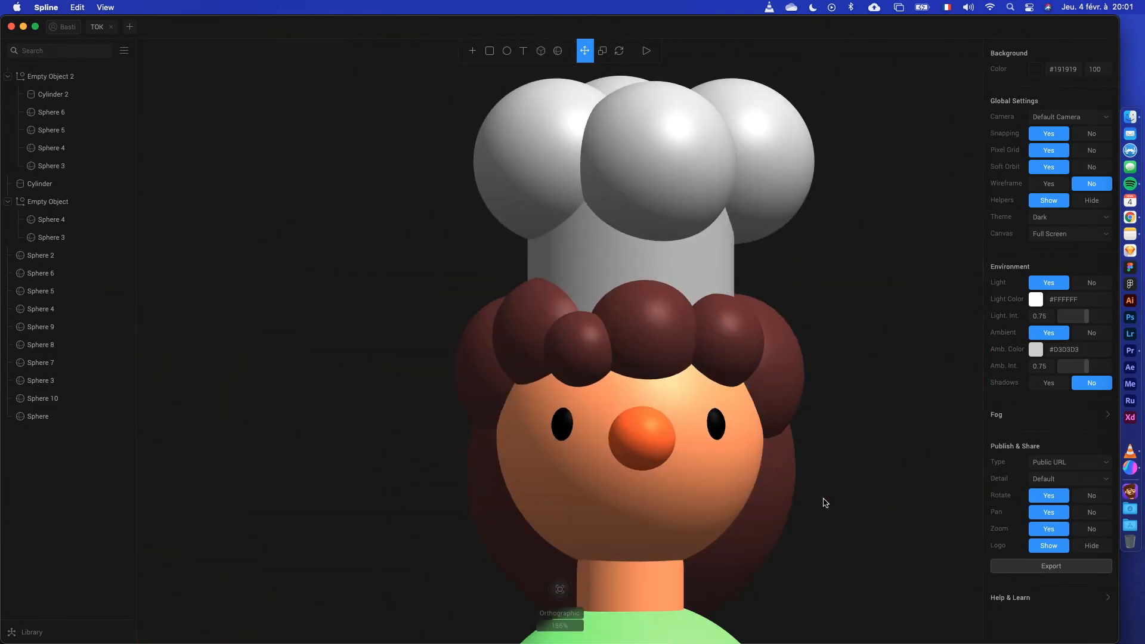
pyautogui.moveTo(846, 494); pyautogui.dragTo(817, 473)
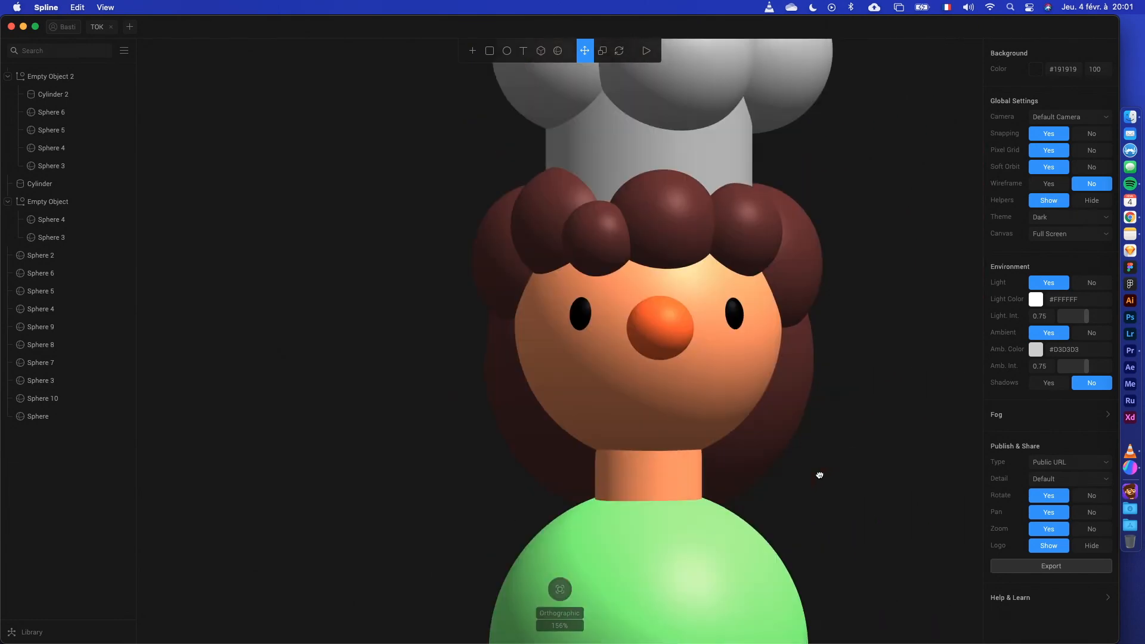